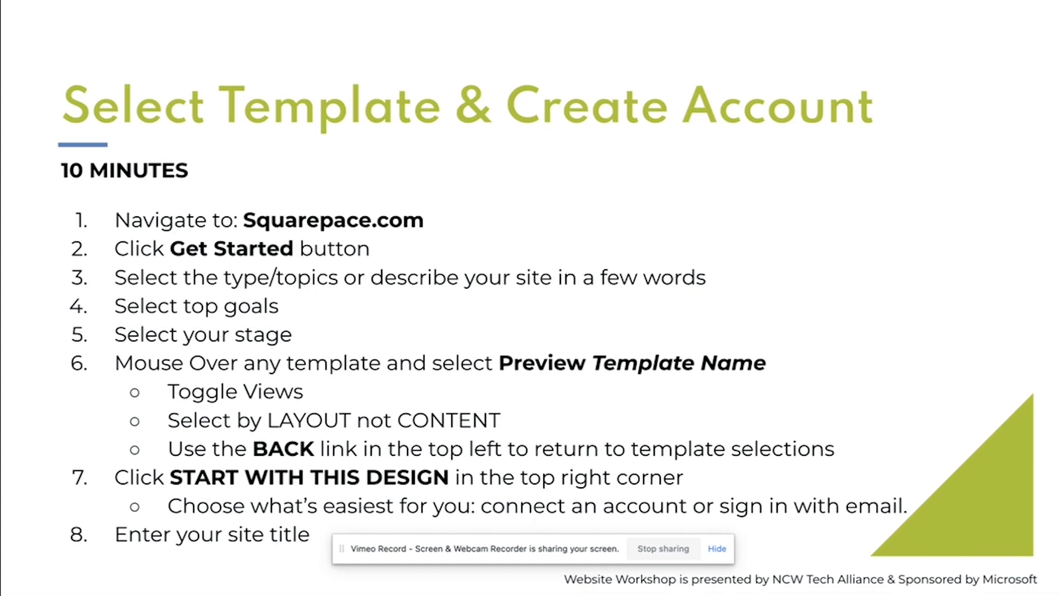
- Leave the full-screen slideshow to bring up the squarespace.com home page
{"action": "key", "text": "ctrl+Right"}
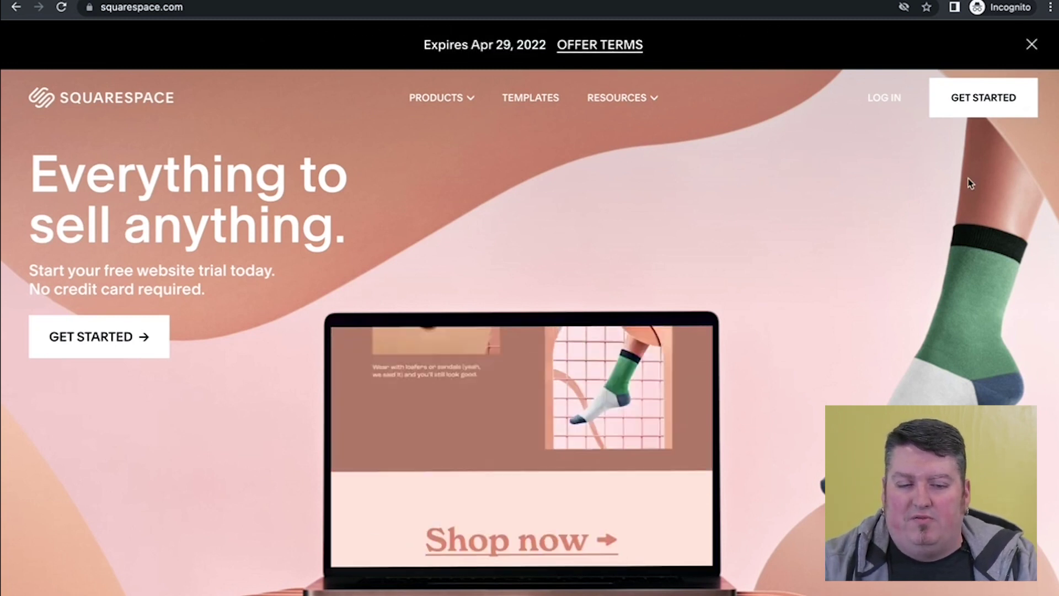
- Start a new website, choose Travel as the site's topic, and move on to the goals question
{"action": "left_click", "coordinate": [988, 109]}
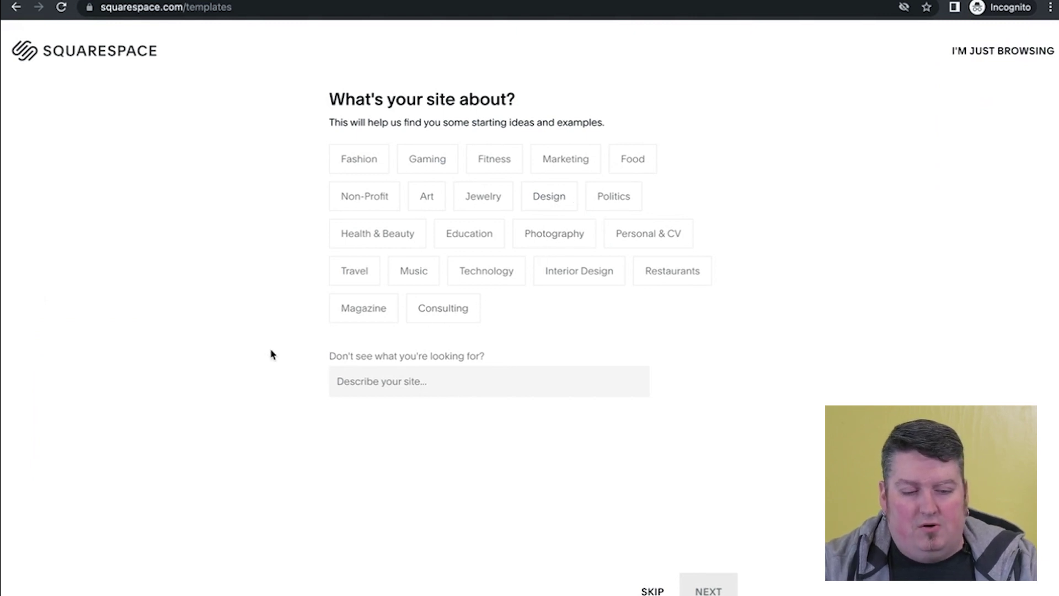
{"action": "left_click", "coordinate": [372, 271]}
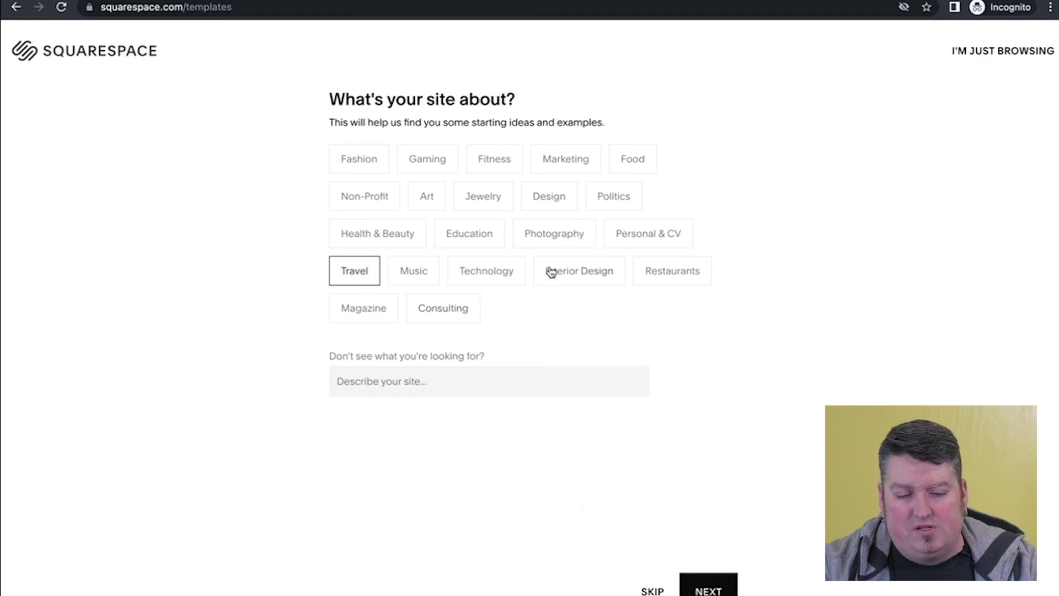
{"action": "left_click", "coordinate": [361, 382]}
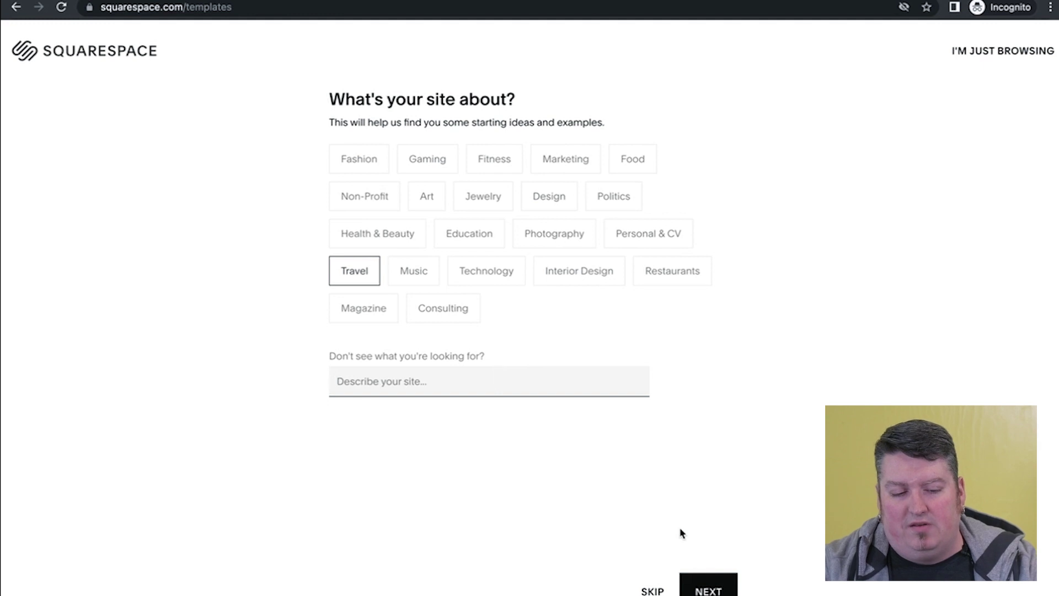
{"action": "left_click", "coordinate": [708, 588]}
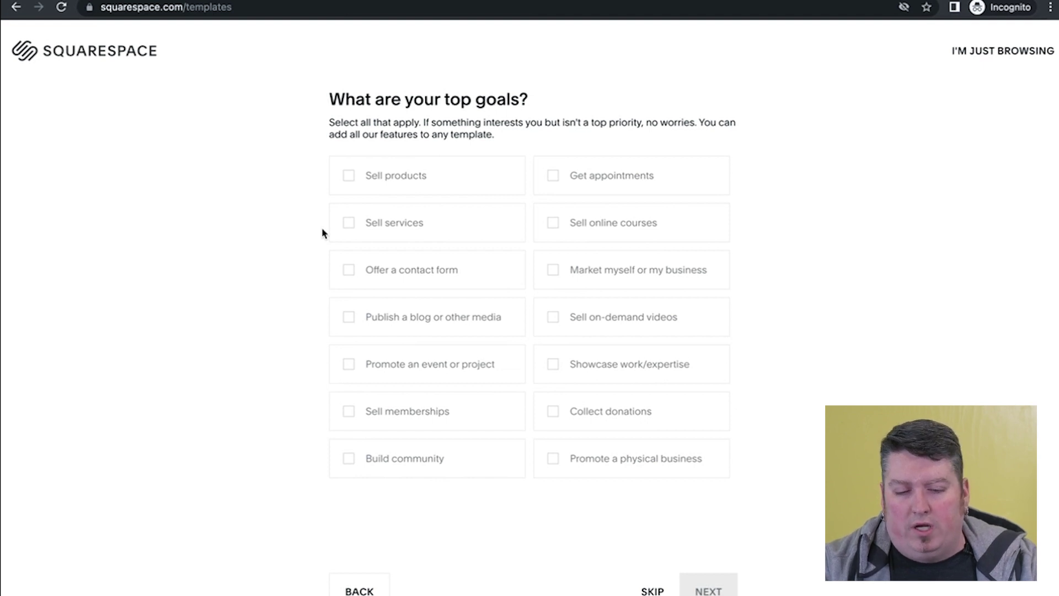
- Pick goals 'Market myself or my business' and 'Sell on-demand videos', and stage 'Turning a project or hobby into a business'
{"action": "left_click", "coordinate": [554, 270]}
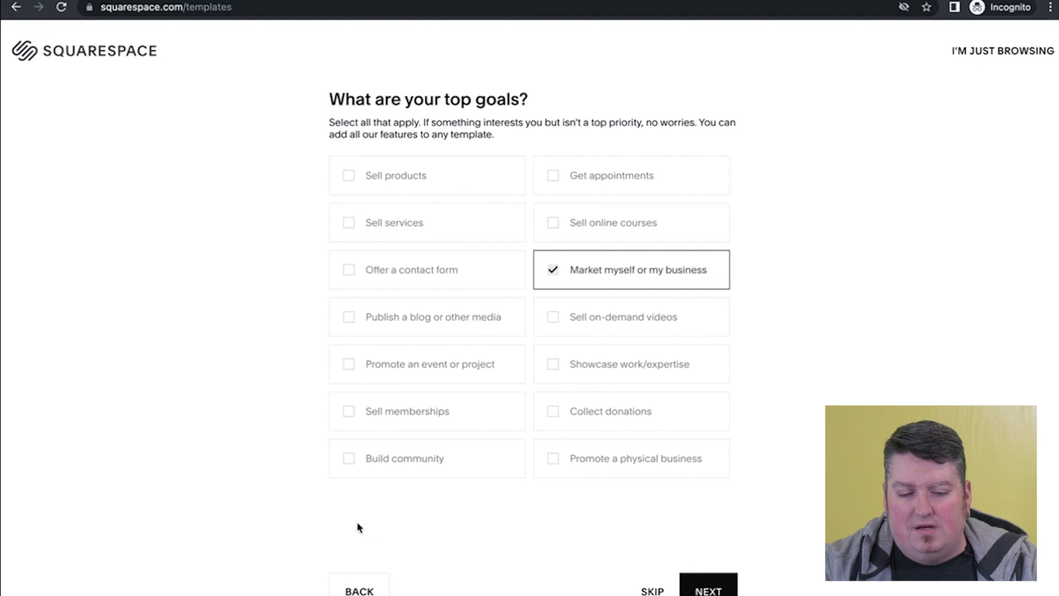
{"action": "left_click", "coordinate": [571, 318]}
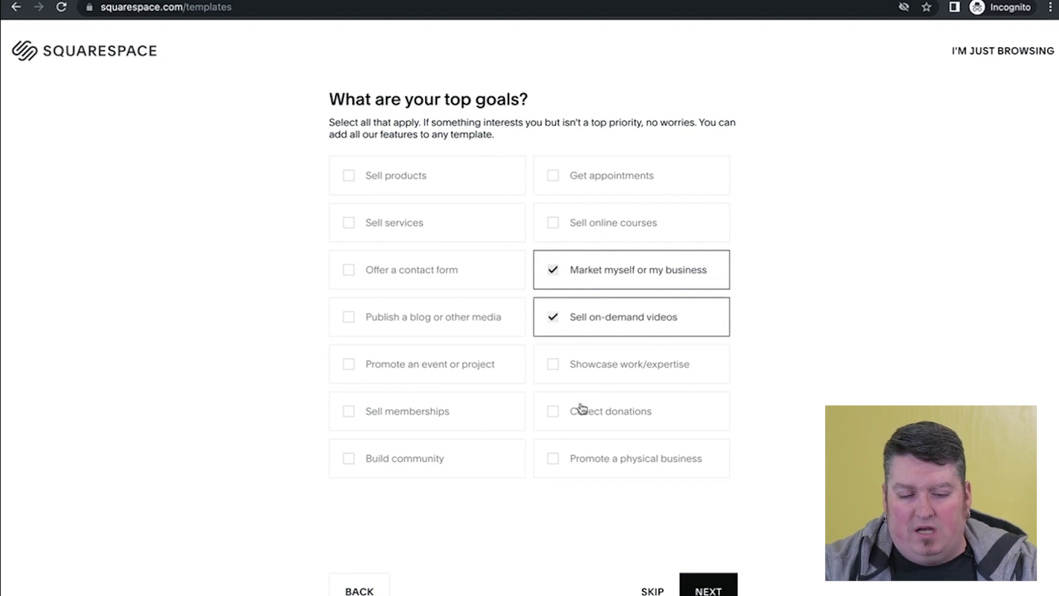
{"action": "left_click", "coordinate": [718, 591]}
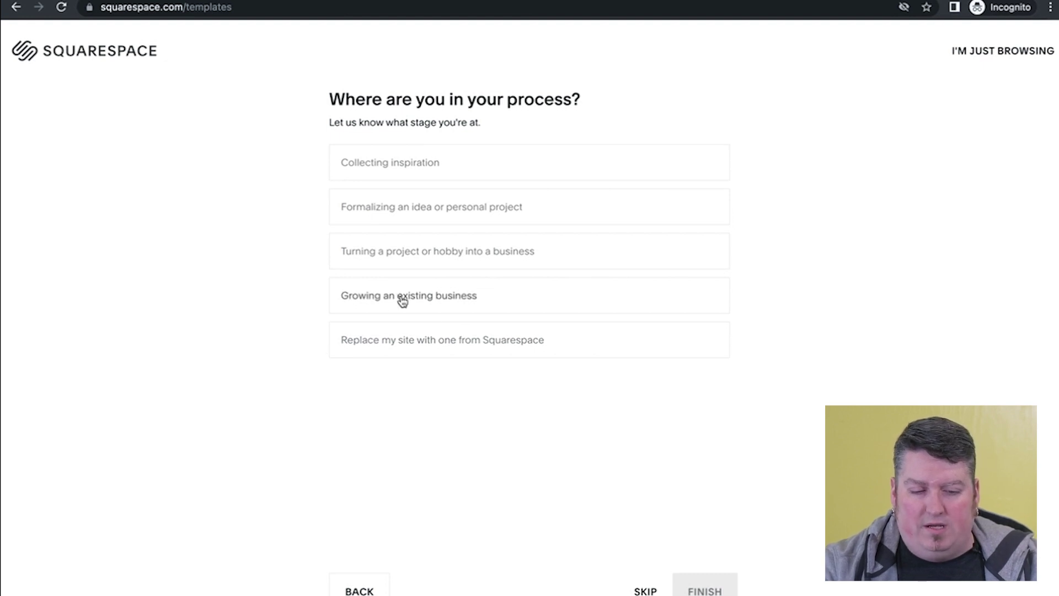
{"action": "left_click", "coordinate": [410, 257]}
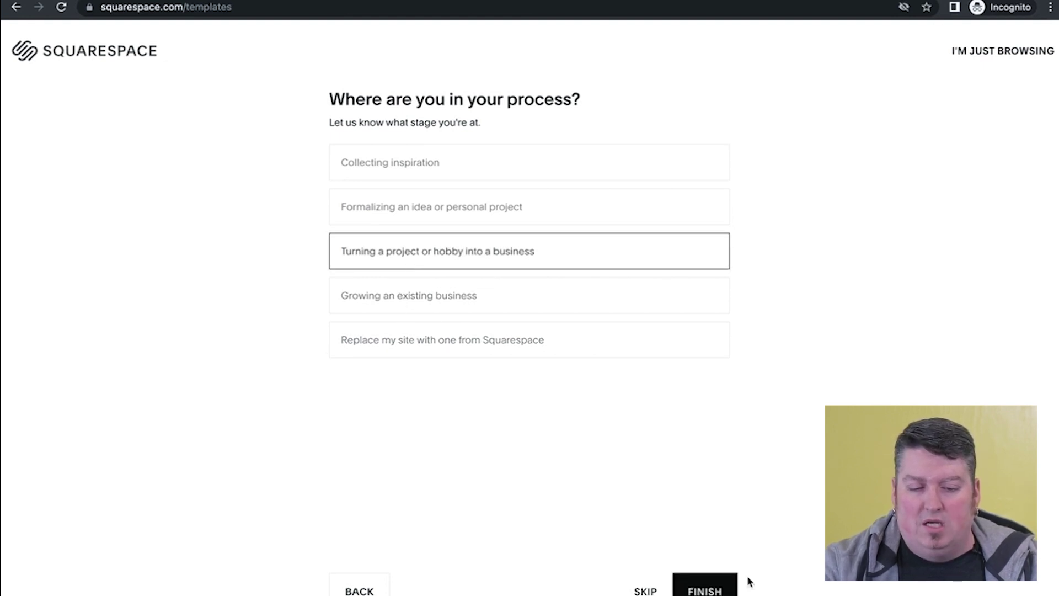
{"action": "left_click", "coordinate": [707, 591]}
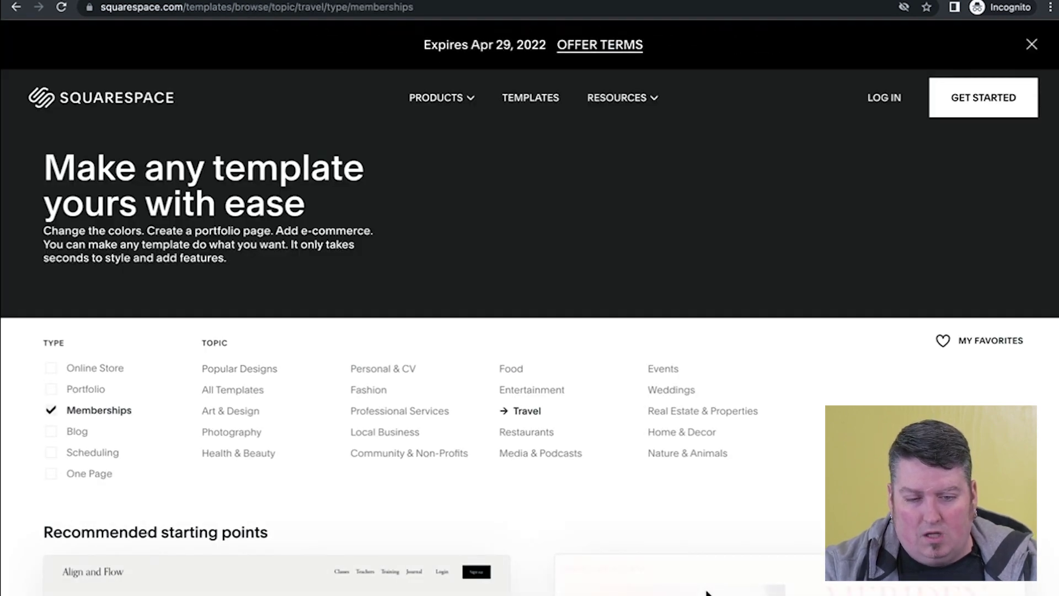
{"action": "scroll", "coordinate": [707, 591], "scroll_direction": "down", "scroll_amount": 3}
{"action": "scroll", "coordinate": [700, 392], "scroll_direction": "down", "scroll_amount": 4}
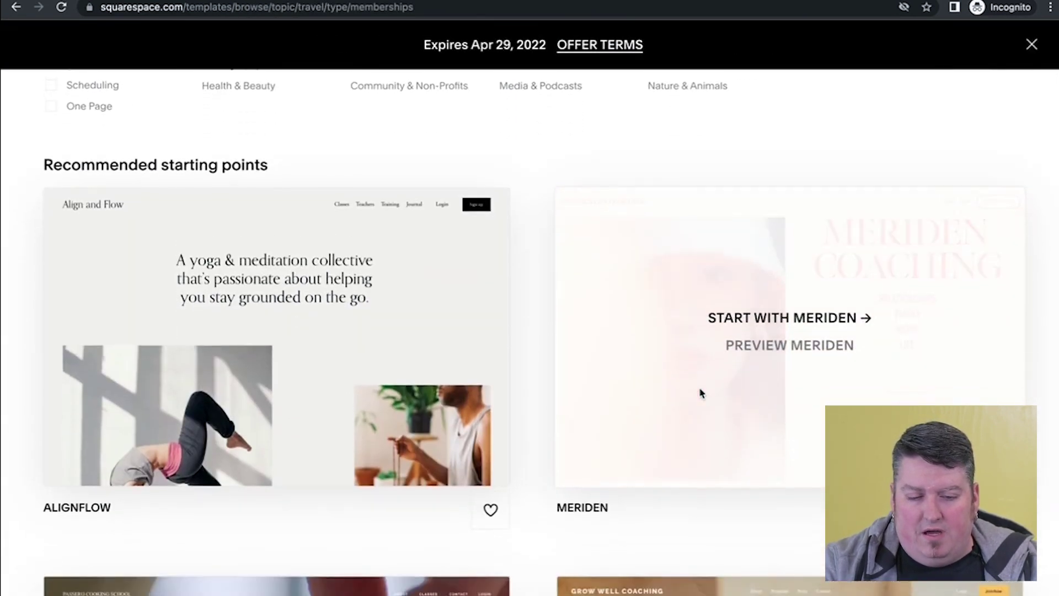
{"action": "scroll", "coordinate": [448, 303], "scroll_direction": "down", "scroll_amount": 2}
{"action": "scroll", "coordinate": [448, 304], "scroll_direction": "down", "scroll_amount": 7}
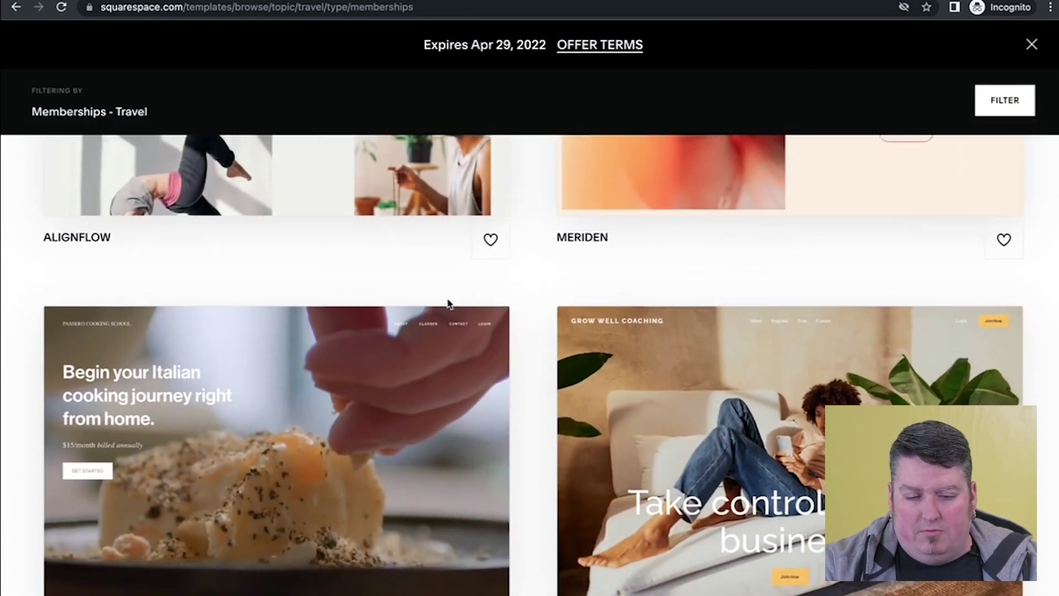
{"action": "scroll", "coordinate": [448, 304], "scroll_direction": "down", "scroll_amount": 5}
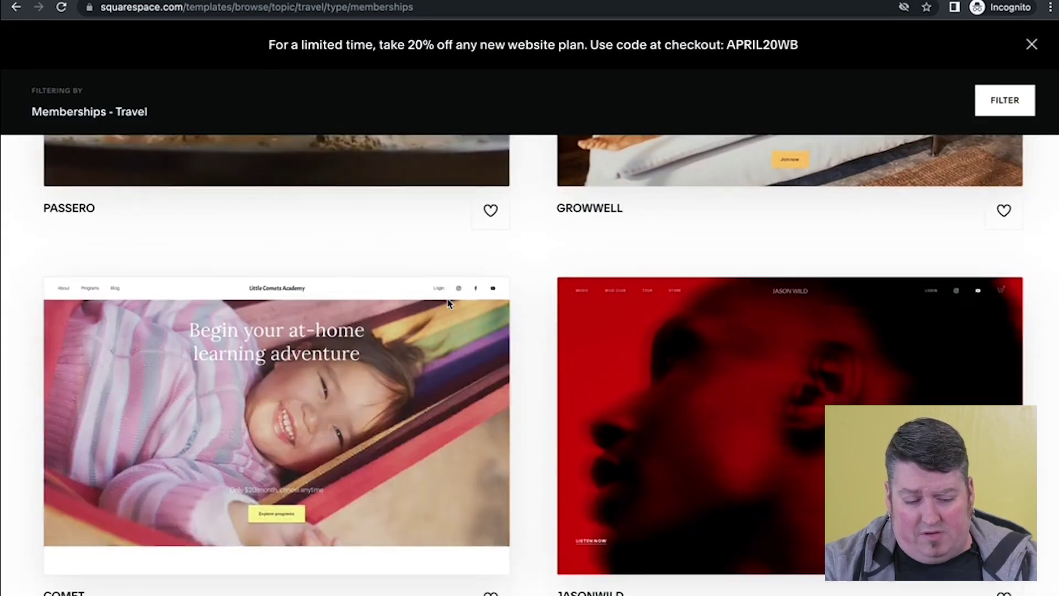
{"action": "scroll", "coordinate": [448, 303], "scroll_direction": "down", "scroll_amount": 4}
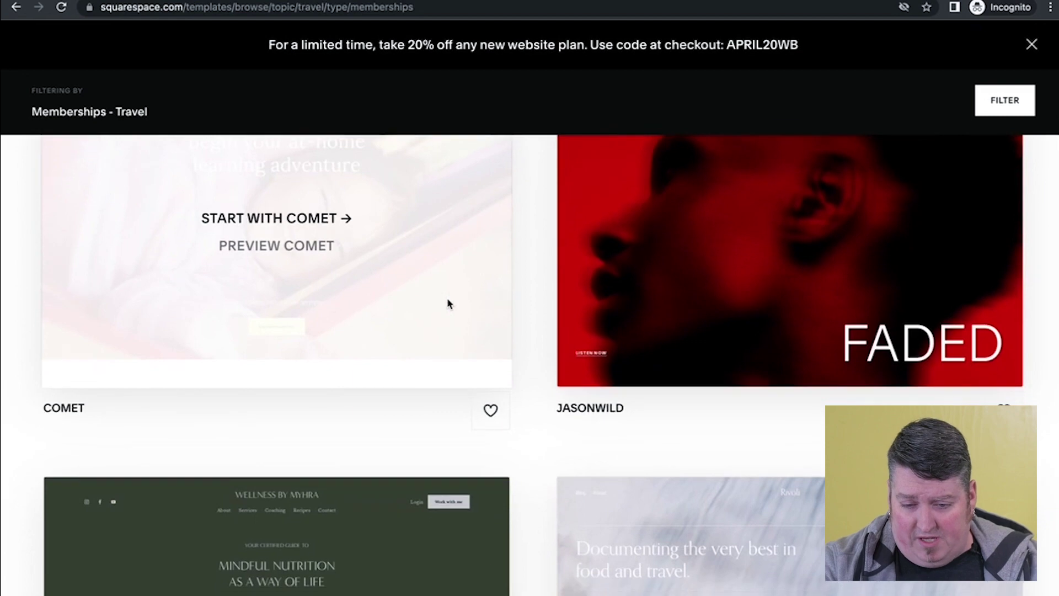
{"action": "scroll", "coordinate": [448, 303], "scroll_direction": "down", "scroll_amount": 6}
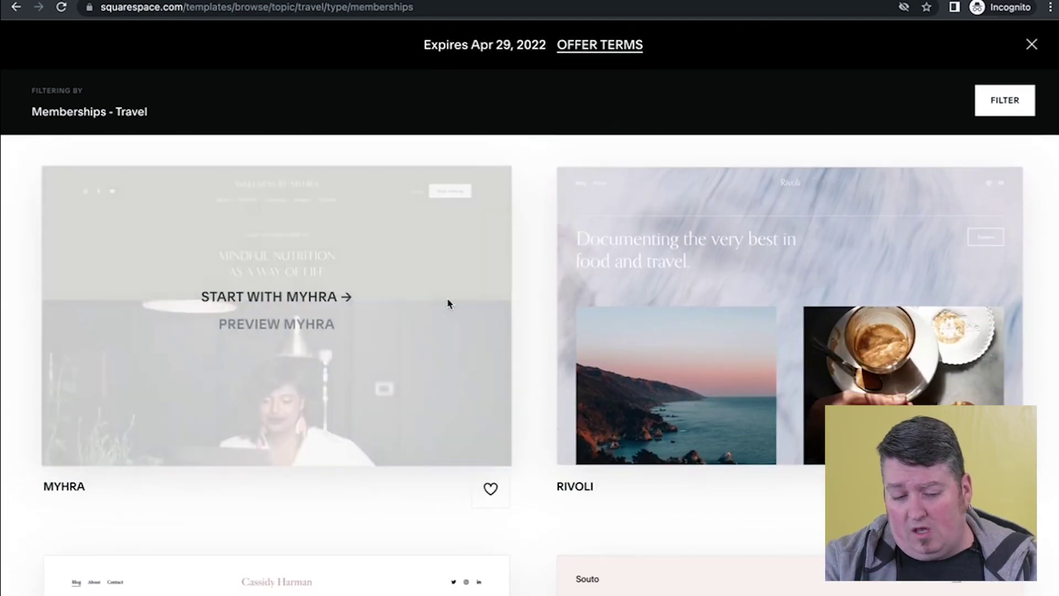
{"action": "scroll", "coordinate": [448, 303], "scroll_direction": "down", "scroll_amount": 9}
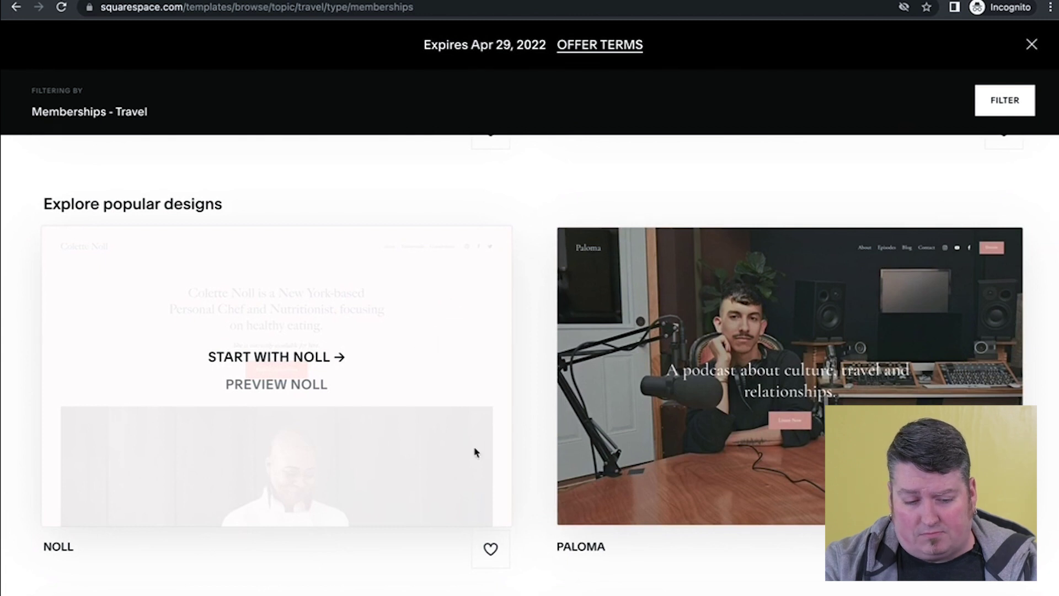
- Preview the Noll template, browsing its Testimonials and Consultations pages
{"action": "left_click", "coordinate": [298, 391]}
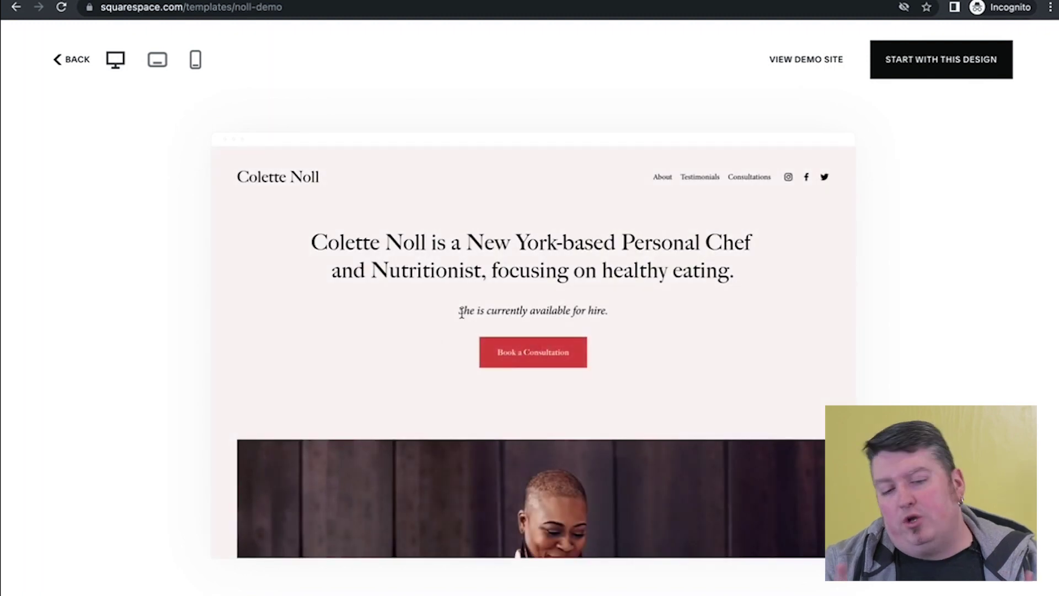
{"action": "scroll", "coordinate": [462, 313], "scroll_direction": "down", "scroll_amount": 10}
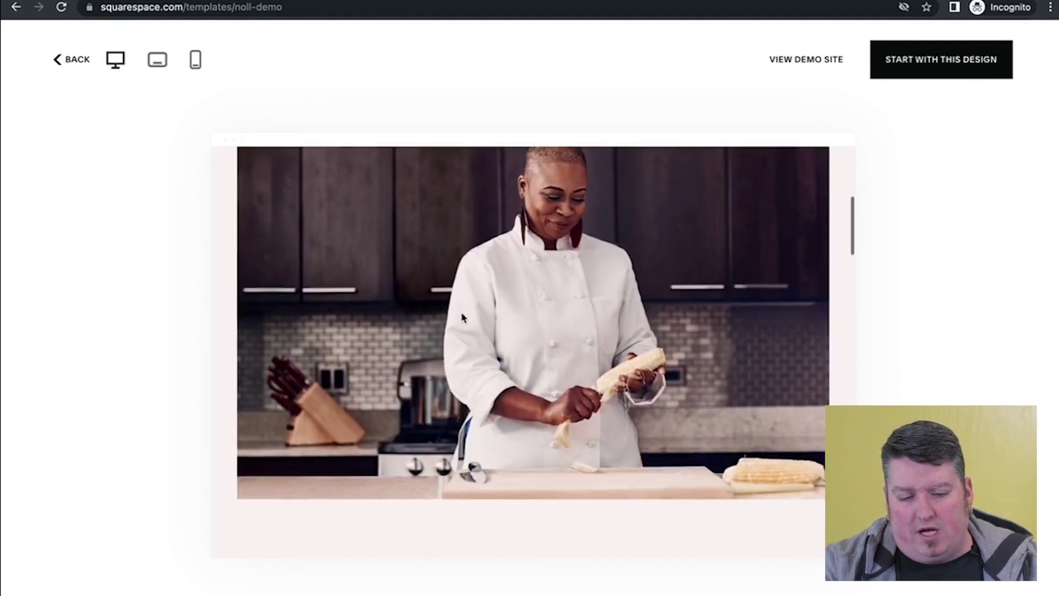
{"action": "scroll", "coordinate": [462, 317], "scroll_direction": "down", "scroll_amount": 10}
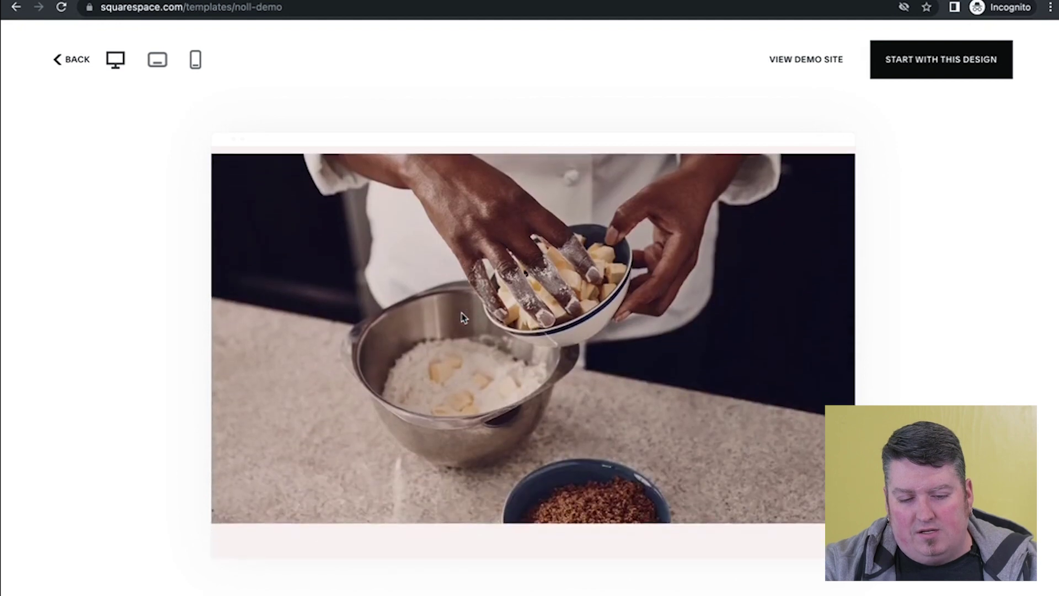
{"action": "scroll", "coordinate": [462, 315], "scroll_direction": "up", "scroll_amount": 20}
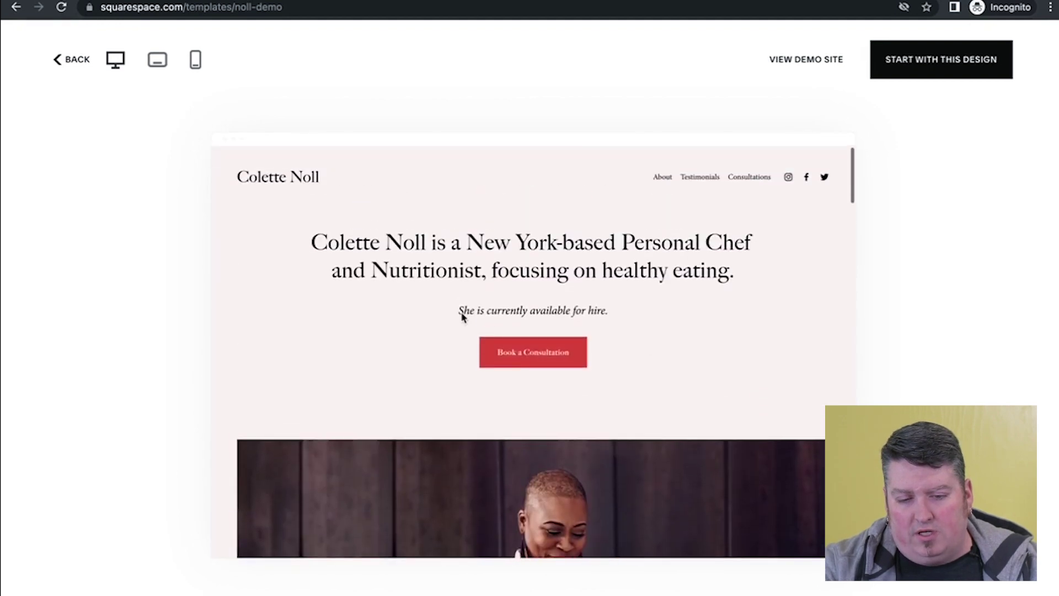
{"action": "left_click", "coordinate": [700, 177]}
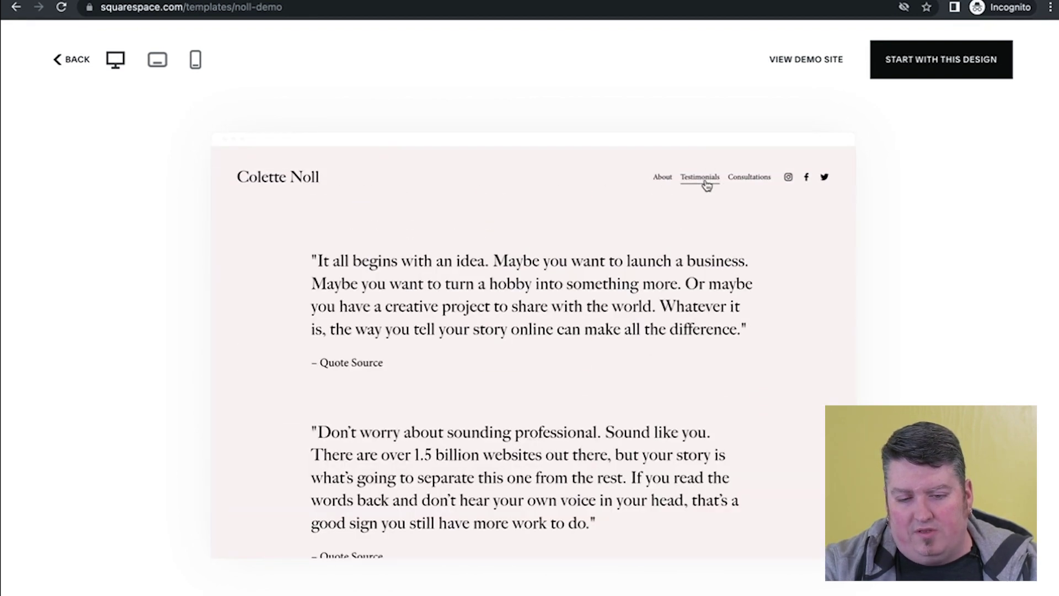
{"action": "left_click", "coordinate": [756, 181]}
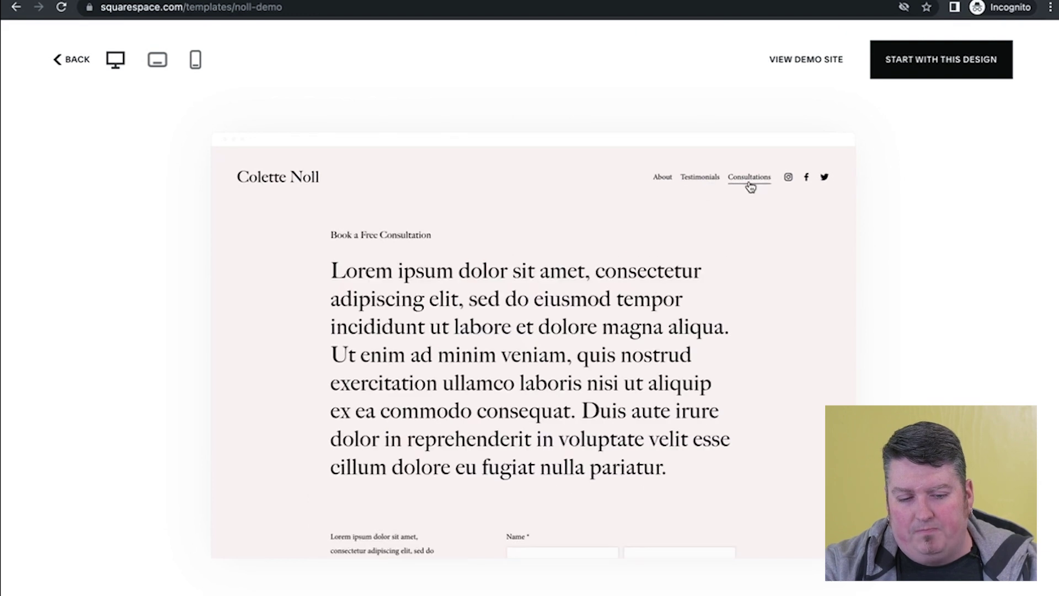
- Check the Noll preview at tablet and phone widths, including Testimonials via the phone menu
{"action": "left_click", "coordinate": [156, 72]}
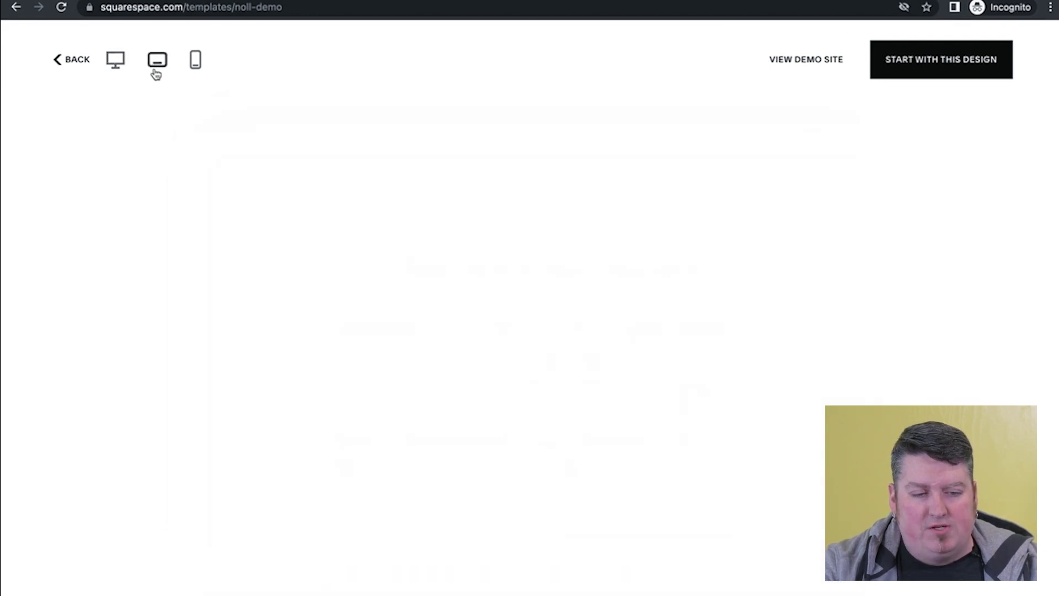
{"action": "left_click", "coordinate": [196, 69]}
{"action": "scroll", "coordinate": [513, 342], "scroll_direction": "down", "scroll_amount": 5}
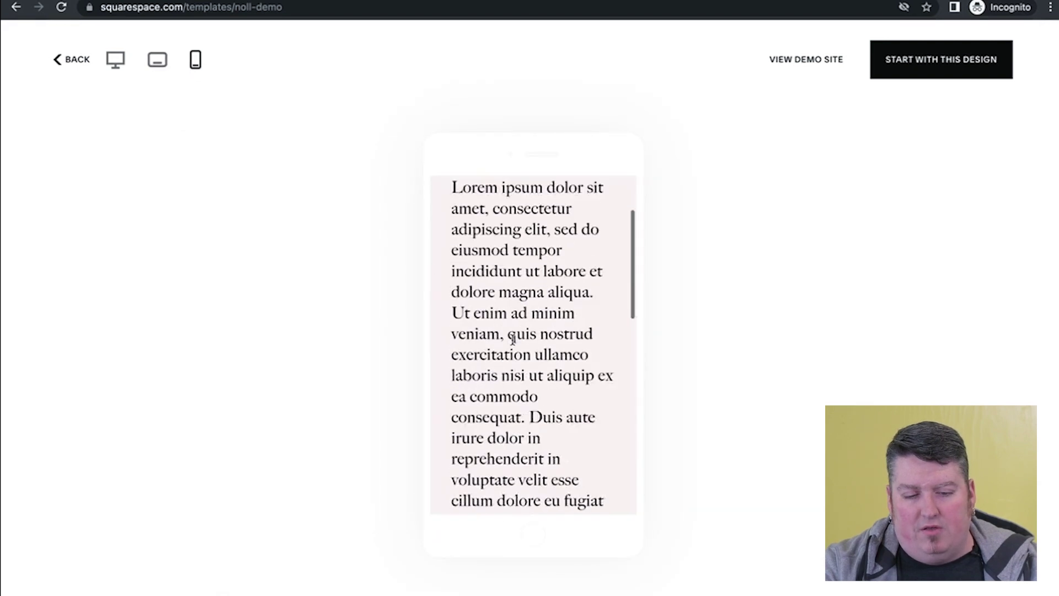
{"action": "scroll", "coordinate": [513, 343], "scroll_direction": "down", "scroll_amount": 15}
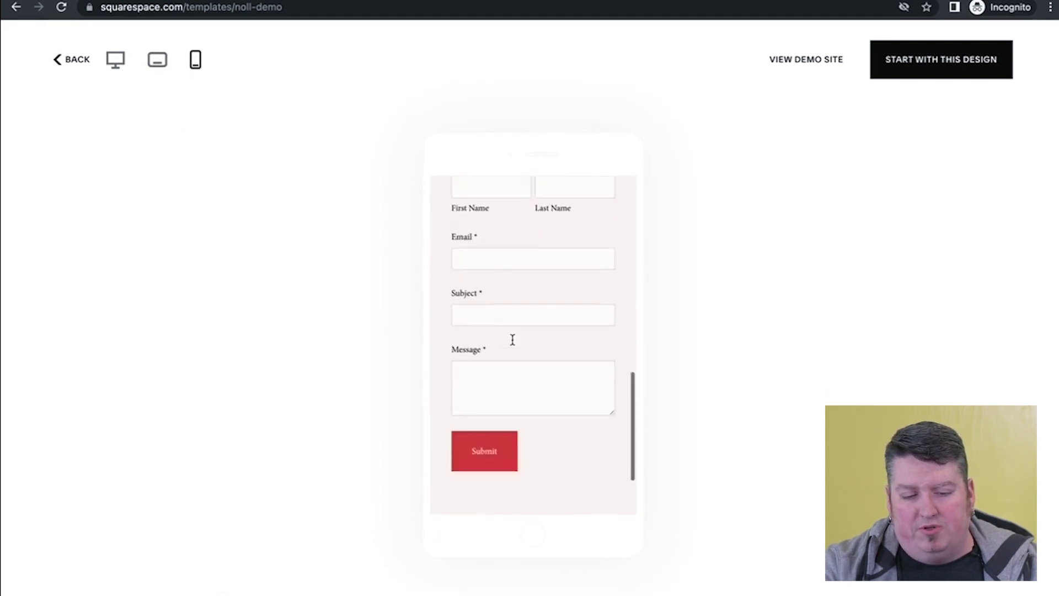
{"action": "scroll", "coordinate": [513, 346], "scroll_direction": "up", "scroll_amount": 10}
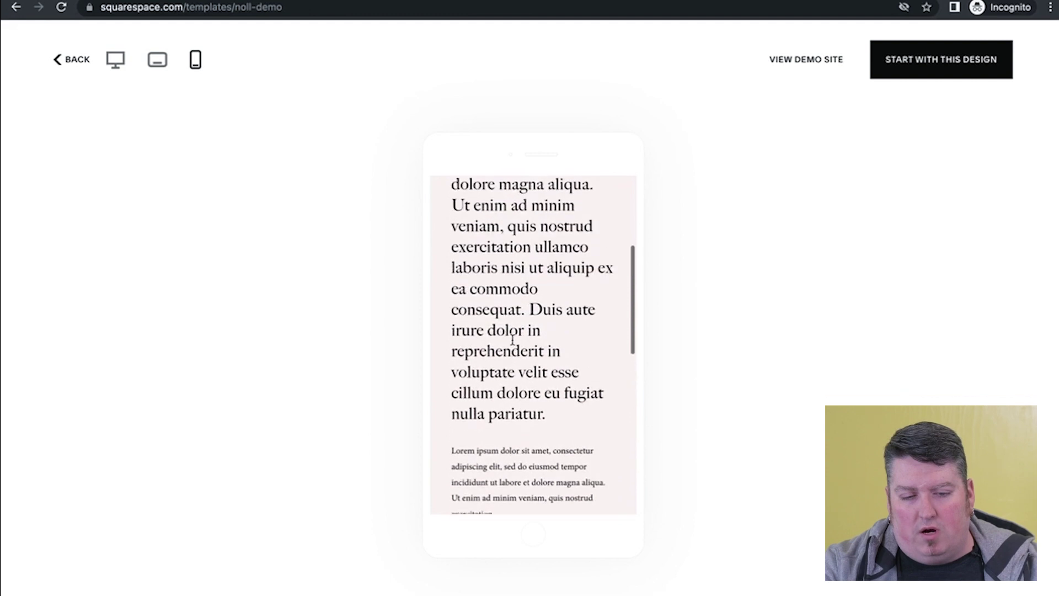
{"action": "scroll", "coordinate": [513, 341], "scroll_direction": "up", "scroll_amount": 3}
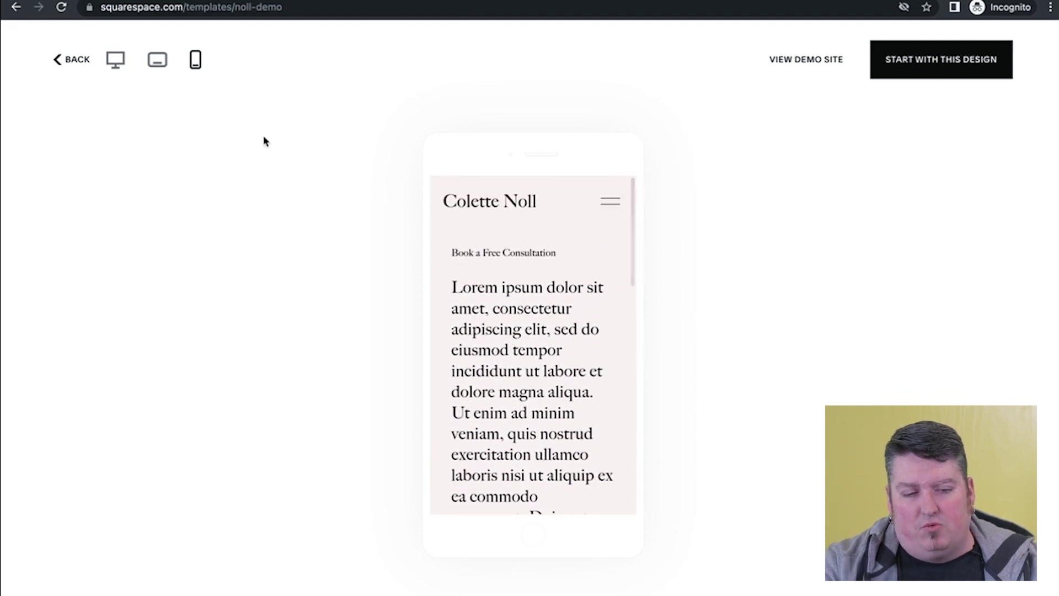
{"action": "left_click", "coordinate": [608, 208]}
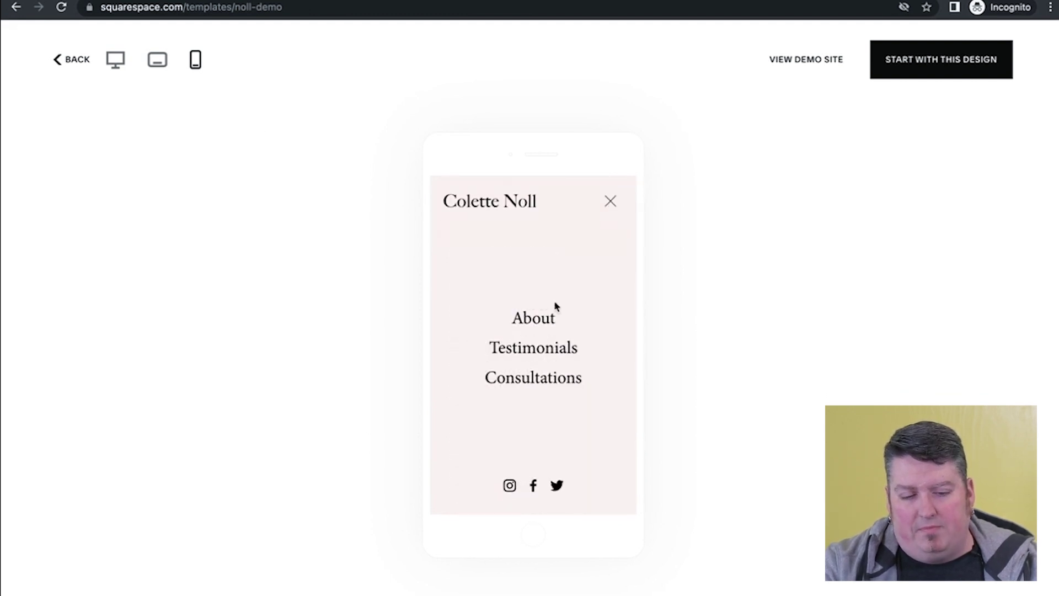
{"action": "left_click", "coordinate": [533, 346]}
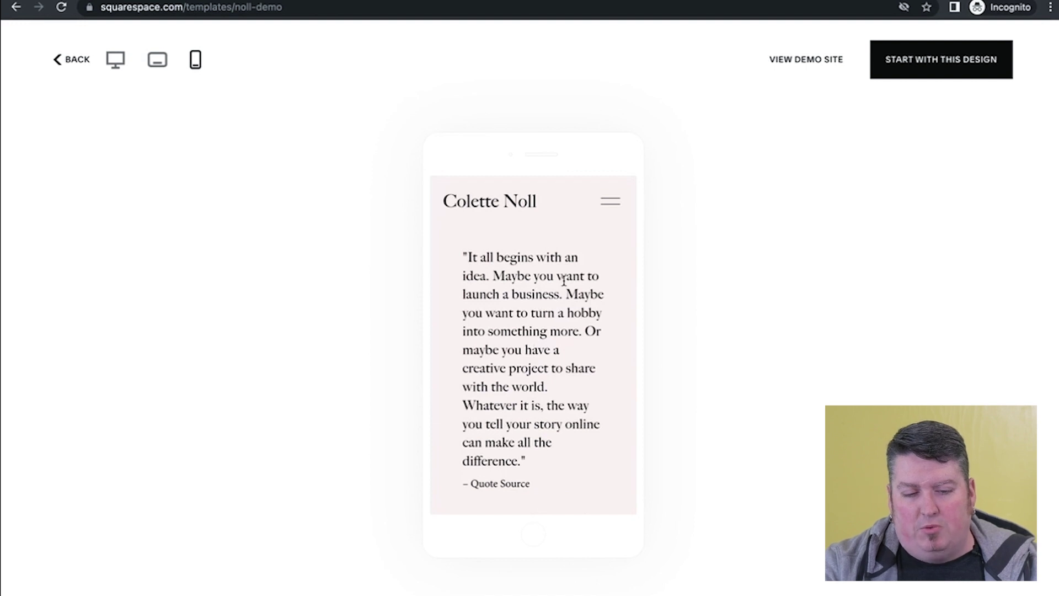
{"action": "scroll", "coordinate": [564, 282], "scroll_direction": "down", "scroll_amount": 10}
{"action": "scroll", "coordinate": [563, 281], "scroll_direction": "up", "scroll_amount": 10}
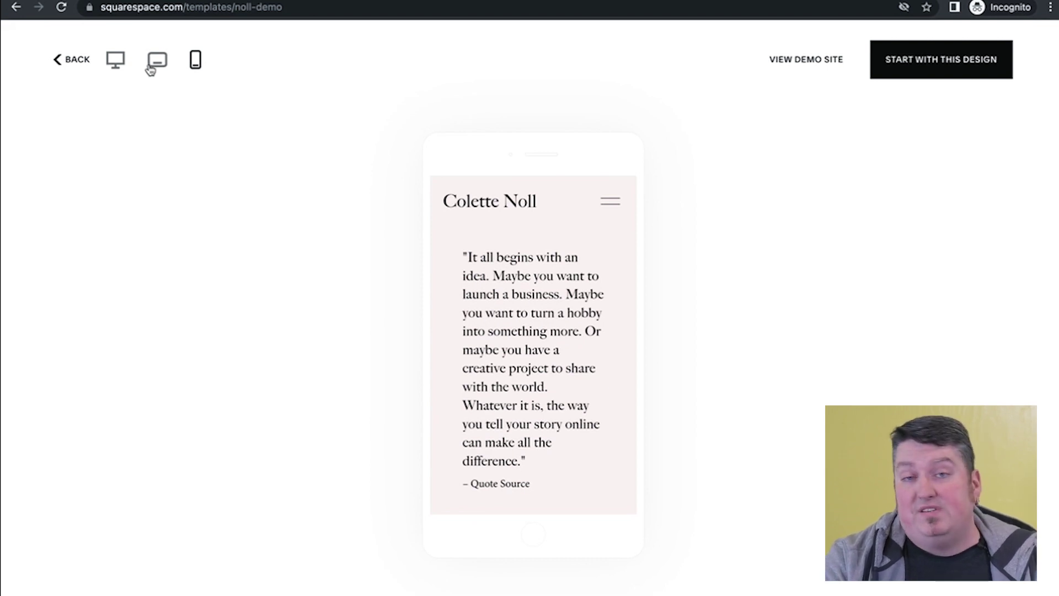
- Back in the template list, favourite Paloma and Vandam, then scroll down to Barbosa
{"action": "left_click", "coordinate": [123, 64]}
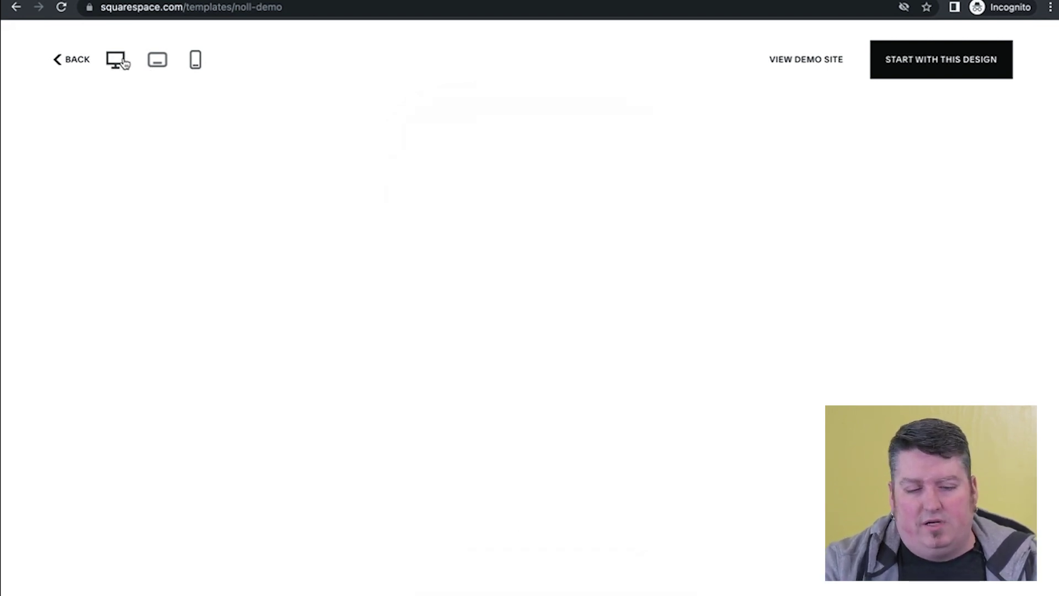
{"action": "left_click", "coordinate": [80, 65]}
{"action": "scroll", "coordinate": [280, 290], "scroll_direction": "down", "scroll_amount": 5}
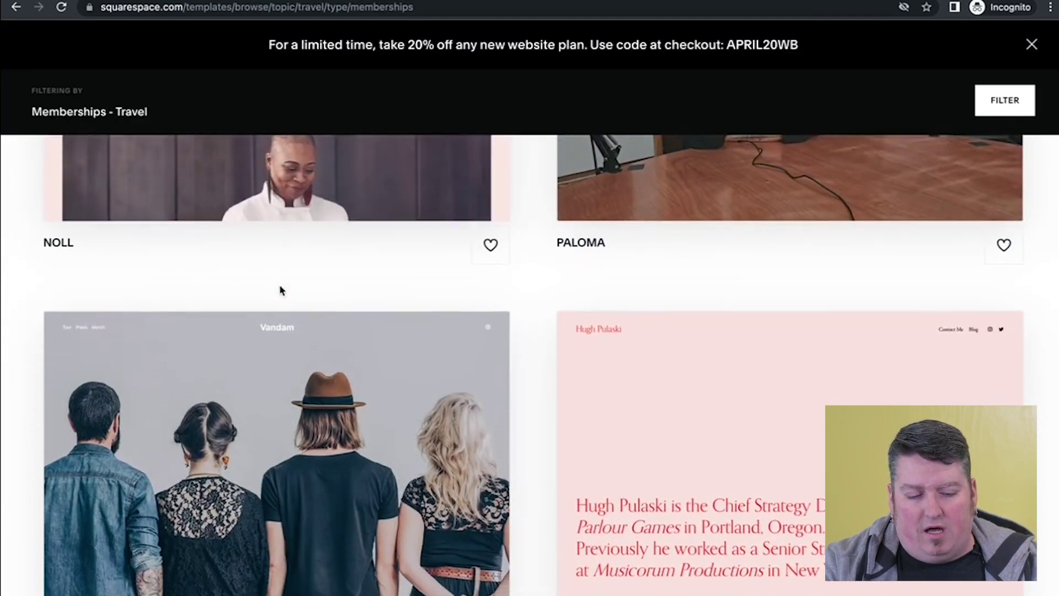
{"action": "scroll", "coordinate": [280, 290], "scroll_direction": "down", "scroll_amount": 1}
{"action": "left_click", "coordinate": [1003, 184]}
{"action": "scroll", "coordinate": [795, 300], "scroll_direction": "up", "scroll_amount": 2}
{"action": "scroll", "coordinate": [459, 378], "scroll_direction": "down", "scroll_amount": 4}
{"action": "scroll", "coordinate": [458, 378], "scroll_direction": "down", "scroll_amount": 3}
{"action": "left_click", "coordinate": [490, 309]}
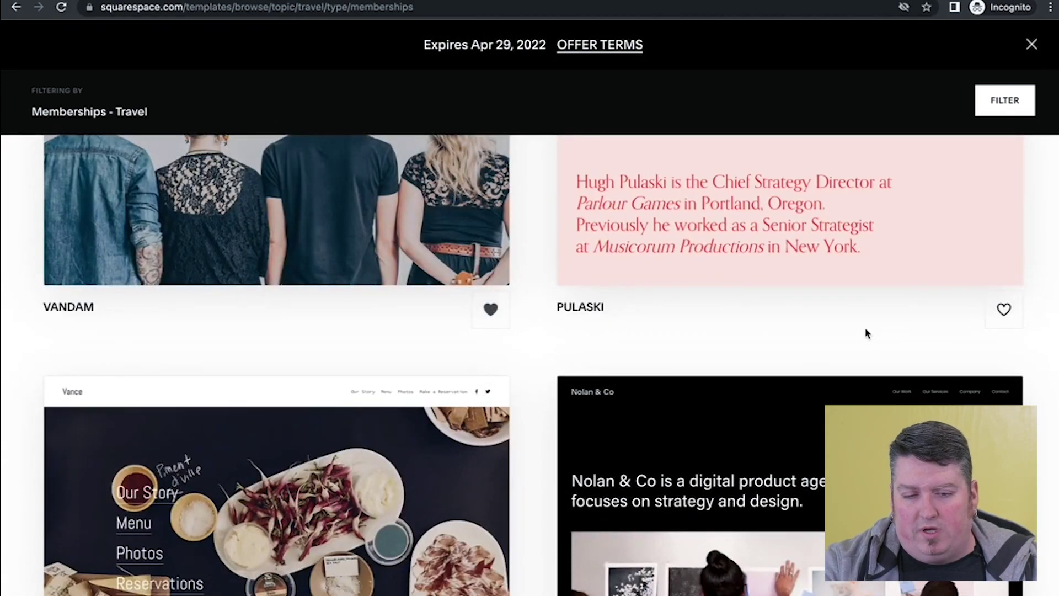
{"action": "scroll", "coordinate": [866, 334], "scroll_direction": "down", "scroll_amount": 9}
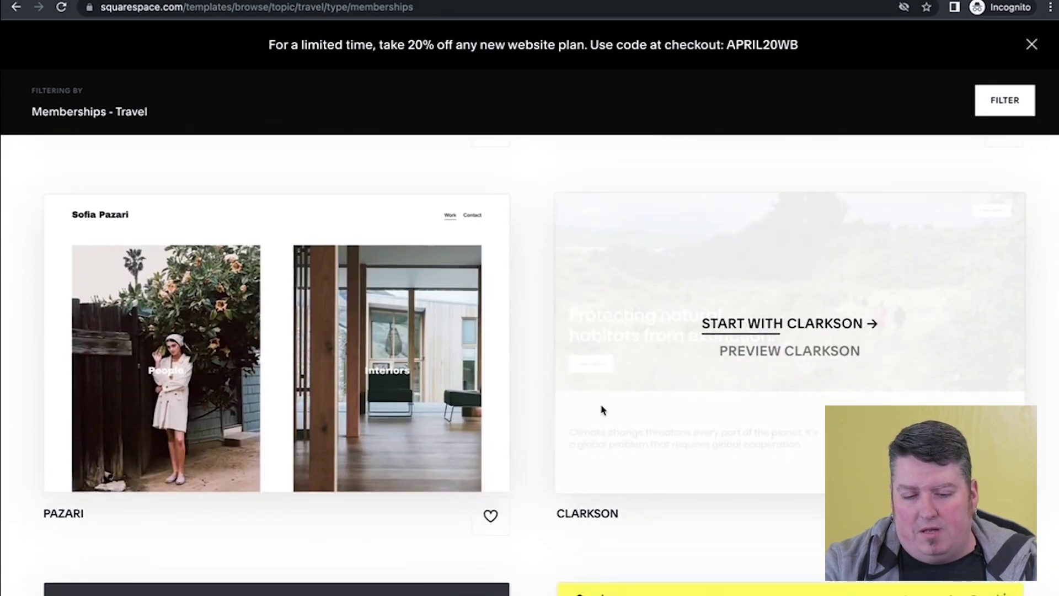
{"action": "scroll", "coordinate": [603, 410], "scroll_direction": "down", "scroll_amount": 5}
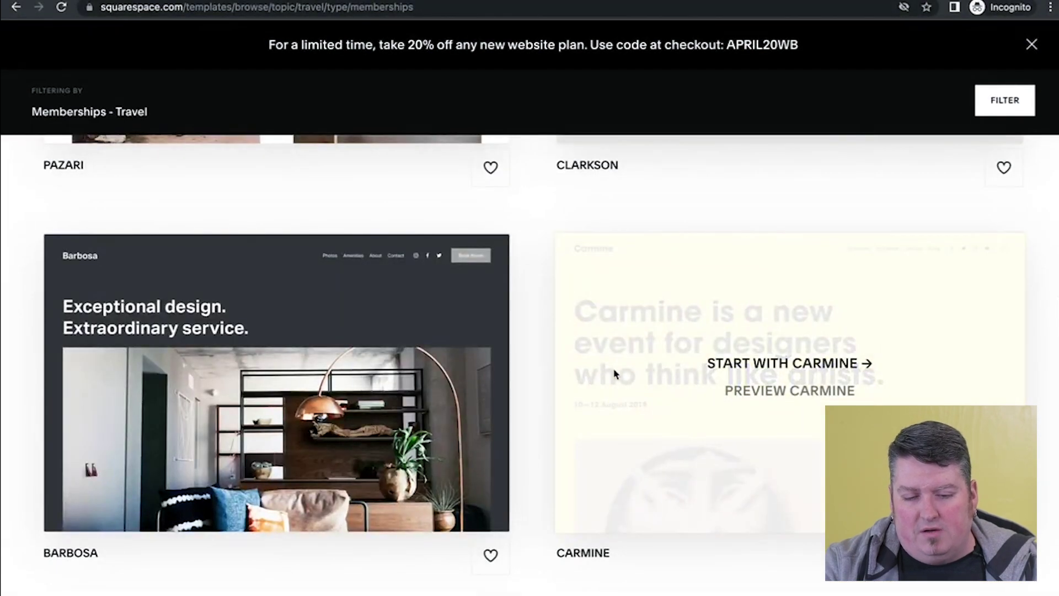
{"action": "scroll", "coordinate": [293, 384], "scroll_direction": "down", "scroll_amount": 2}
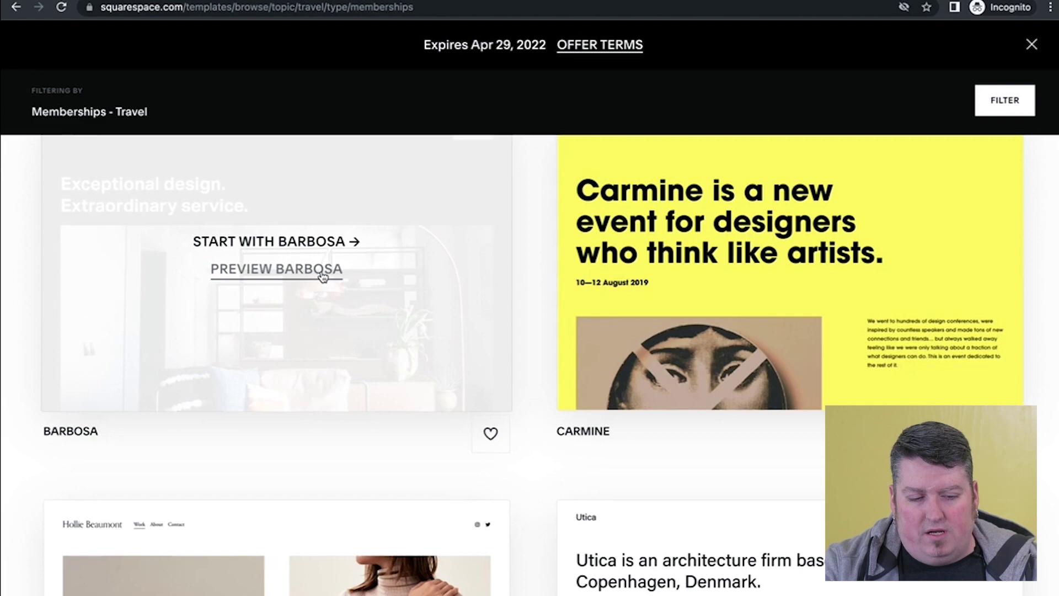
- Preview the Barbosa template and open its full demo site
{"action": "left_click", "coordinate": [323, 275]}
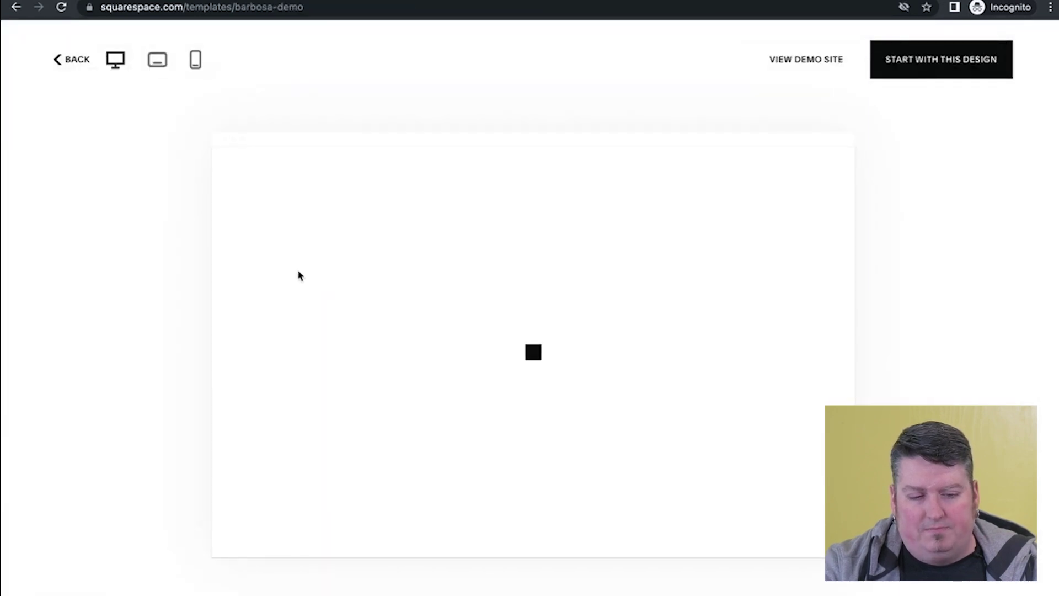
{"action": "scroll", "coordinate": [379, 248], "scroll_direction": "down", "scroll_amount": 2}
{"action": "scroll", "coordinate": [378, 248], "scroll_direction": "up", "scroll_amount": 2}
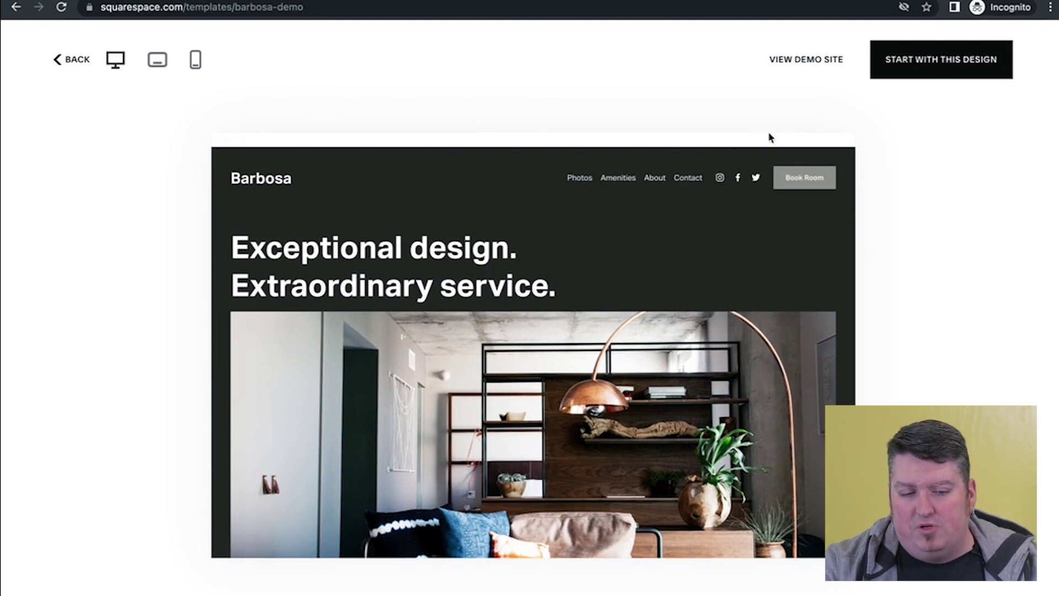
{"action": "left_click", "coordinate": [805, 60]}
{"action": "scroll", "coordinate": [422, 218], "scroll_direction": "down", "scroll_amount": 10}
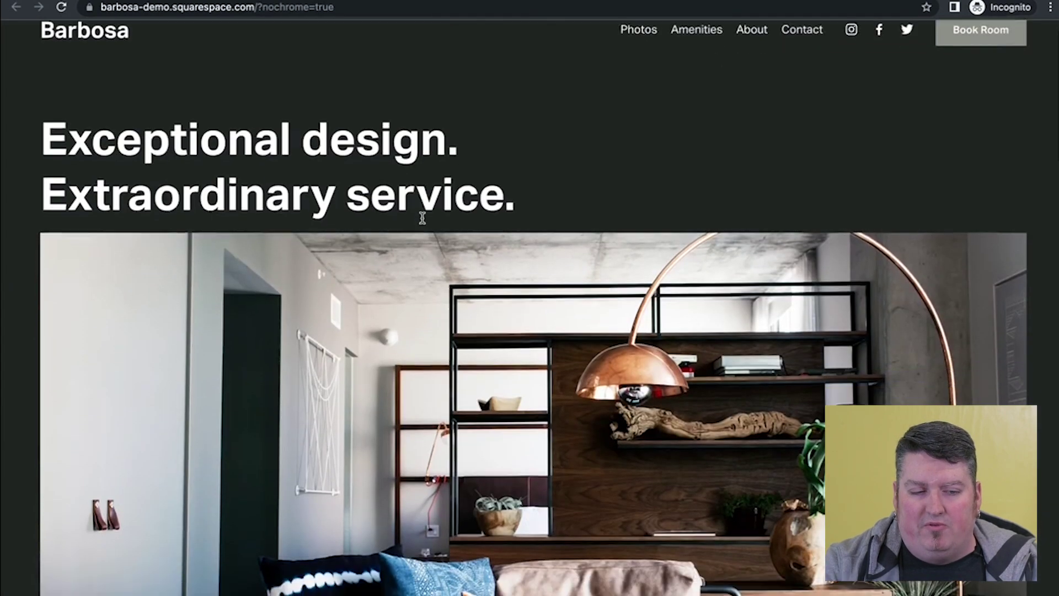
{"action": "scroll", "coordinate": [422, 222], "scroll_direction": "up", "scroll_amount": 10}
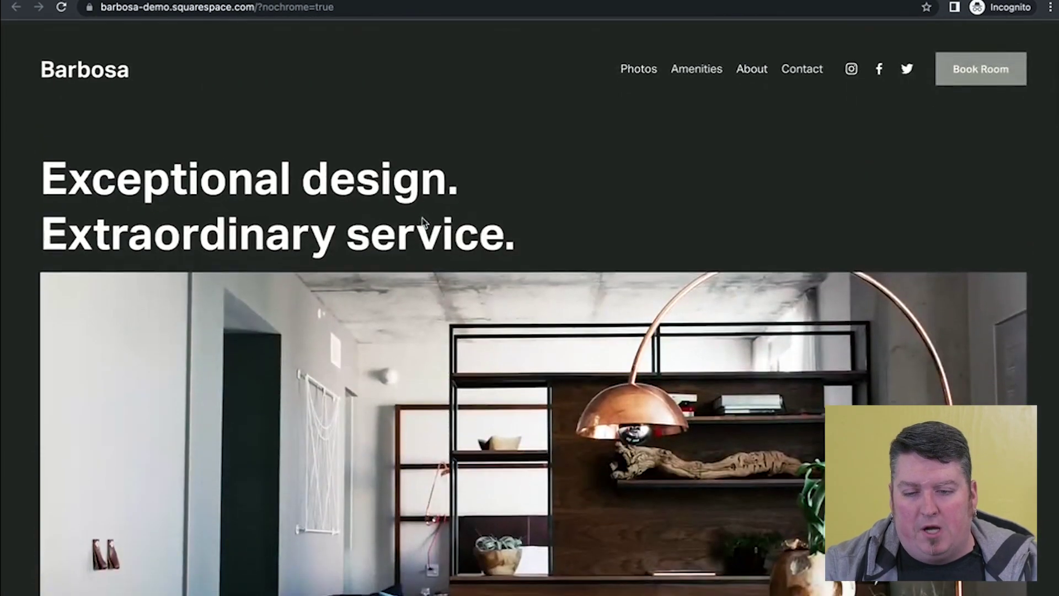
{"action": "scroll", "coordinate": [424, 222], "scroll_direction": "down", "scroll_amount": 10}
{"action": "scroll", "coordinate": [424, 223], "scroll_direction": "up", "scroll_amount": 3}
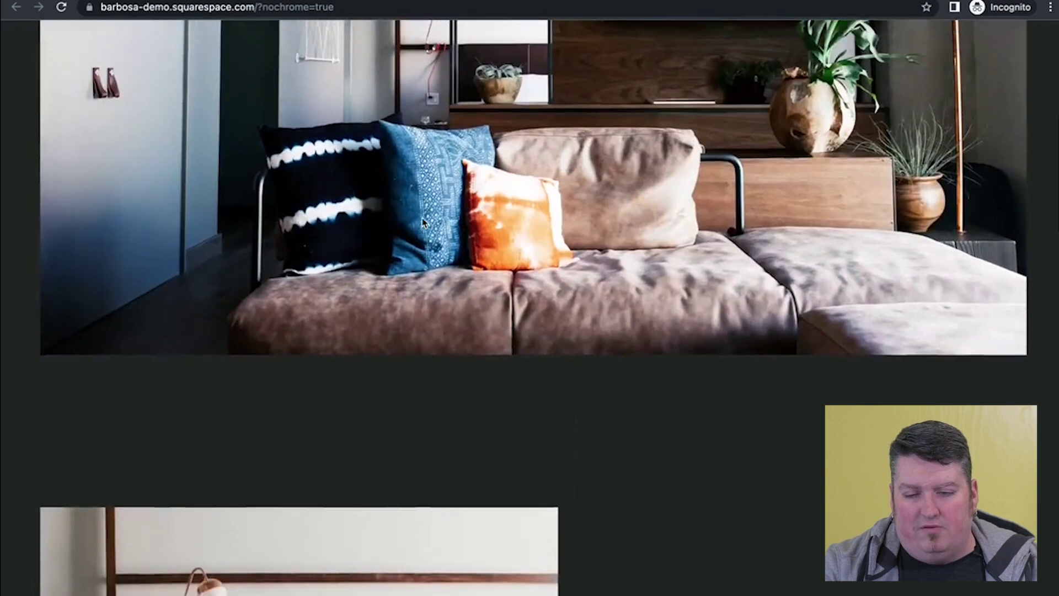
{"action": "scroll", "coordinate": [424, 222], "scroll_direction": "down", "scroll_amount": 6}
{"action": "scroll", "coordinate": [423, 223], "scroll_direction": "down", "scroll_amount": 8}
{"action": "scroll", "coordinate": [424, 222], "scroll_direction": "down", "scroll_amount": 12}
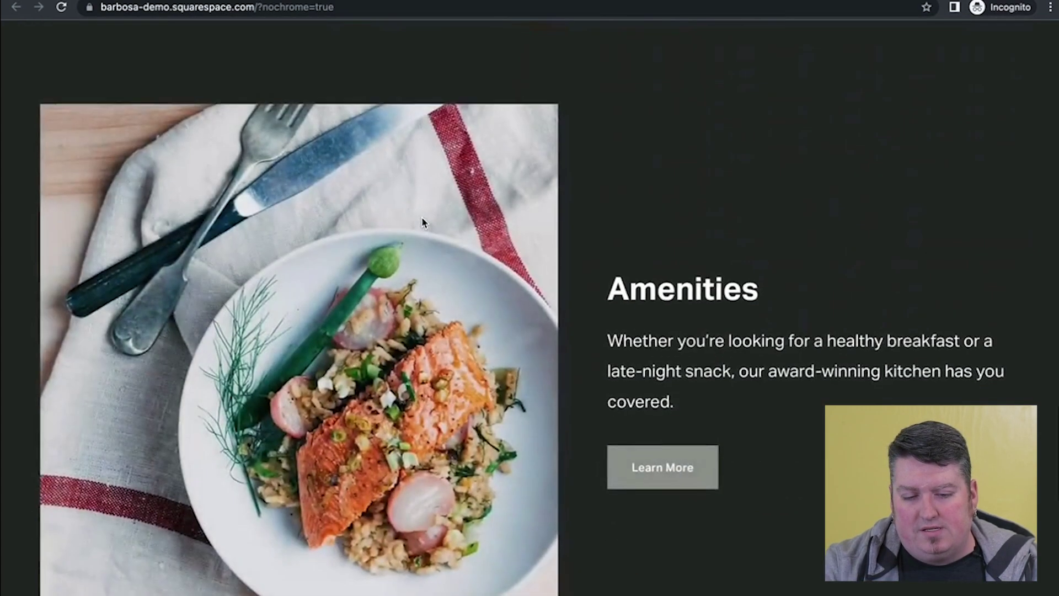
{"action": "scroll", "coordinate": [424, 223], "scroll_direction": "up", "scroll_amount": 20}
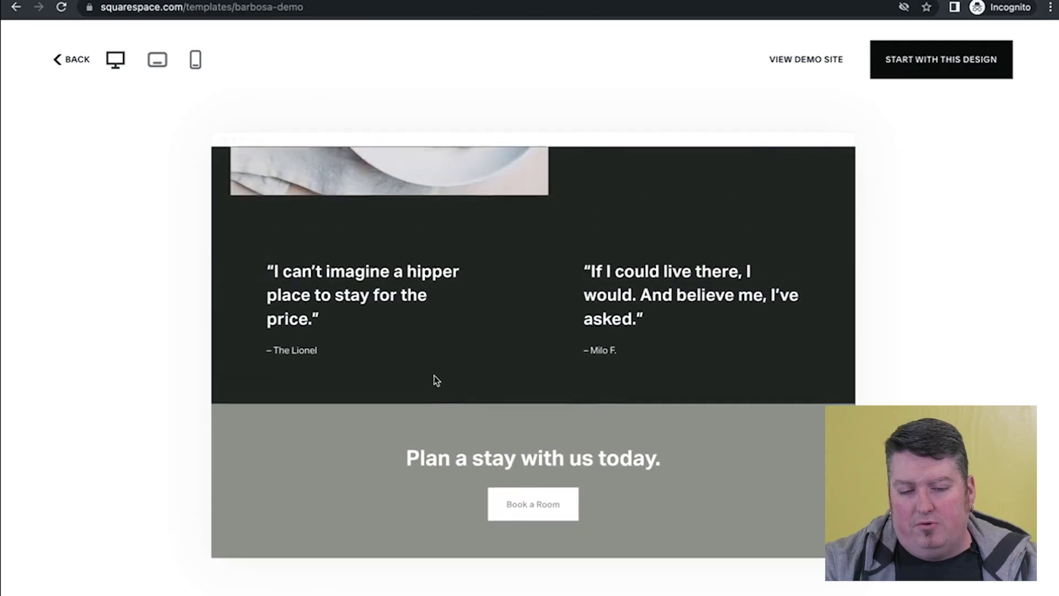
- Return to the top of the Barbosa preview and start a new site with this design
{"action": "scroll", "coordinate": [433, 378], "scroll_direction": "up", "scroll_amount": 10}
{"action": "scroll", "coordinate": [434, 380], "scroll_direction": "up", "scroll_amount": 8}
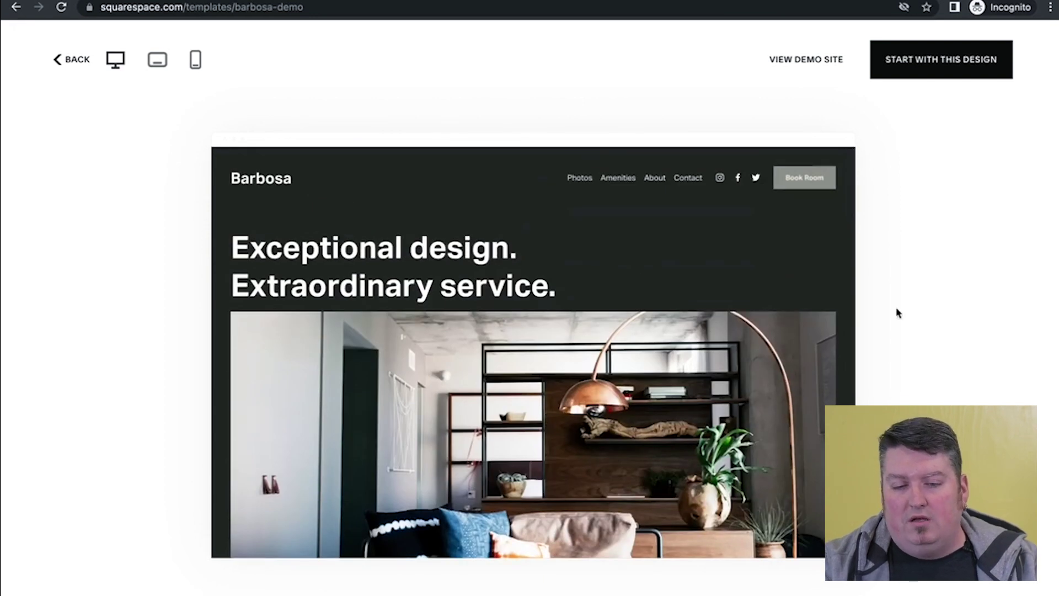
{"action": "left_click", "coordinate": [925, 71]}
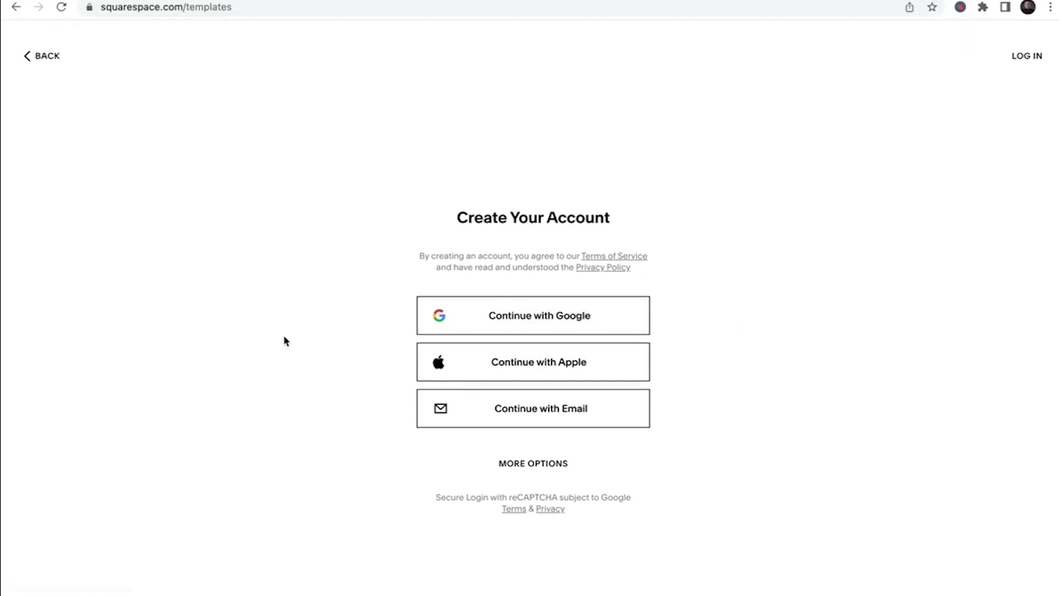
- Sign in with the existing Google account and log in to the Squarespace account
{"action": "left_click", "coordinate": [551, 329]}
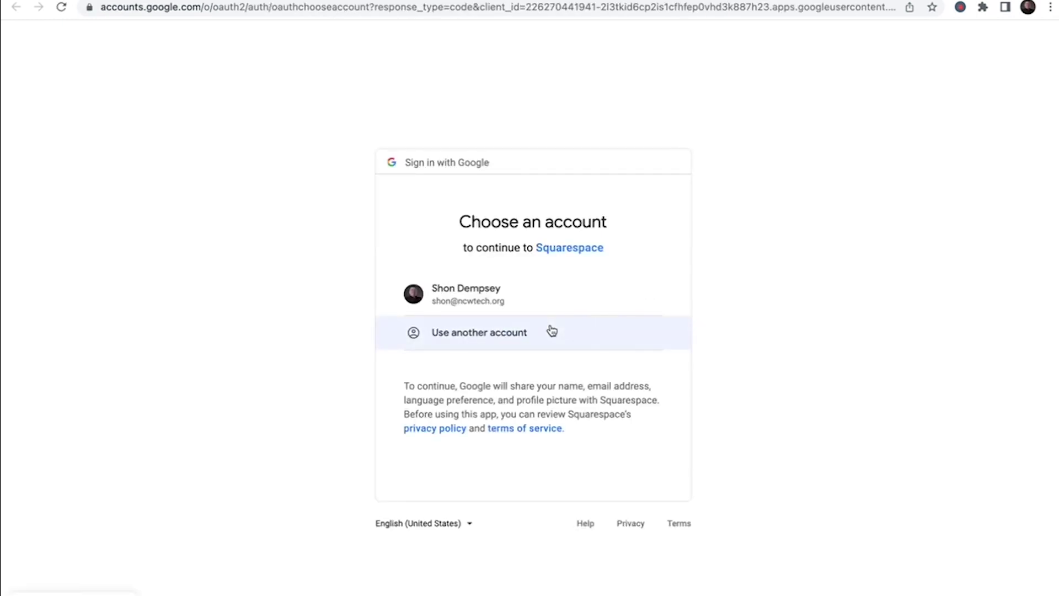
{"action": "left_click", "coordinate": [528, 301]}
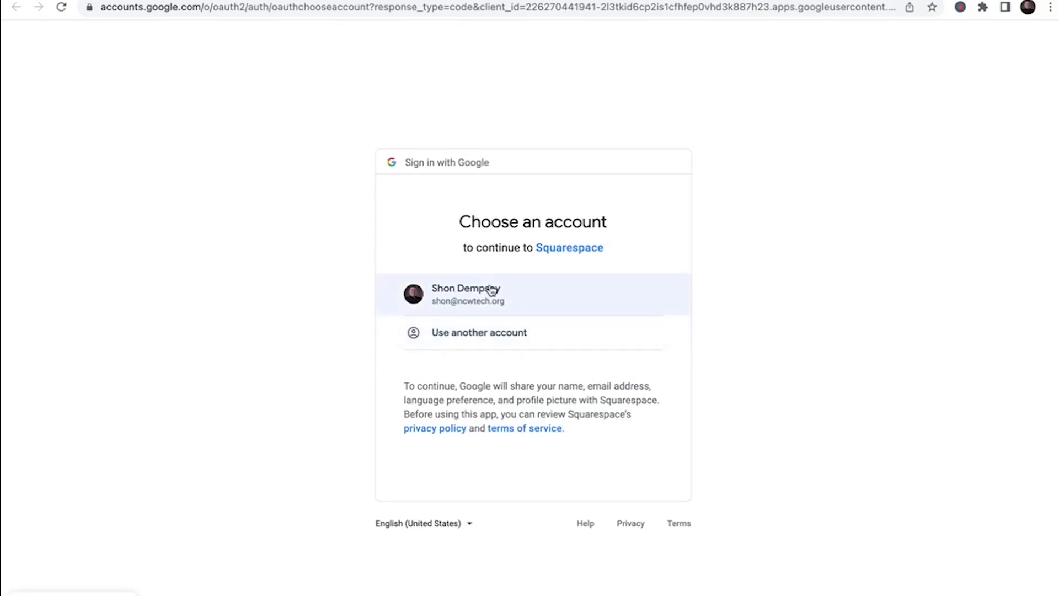
{"action": "left_click", "coordinate": [491, 290]}
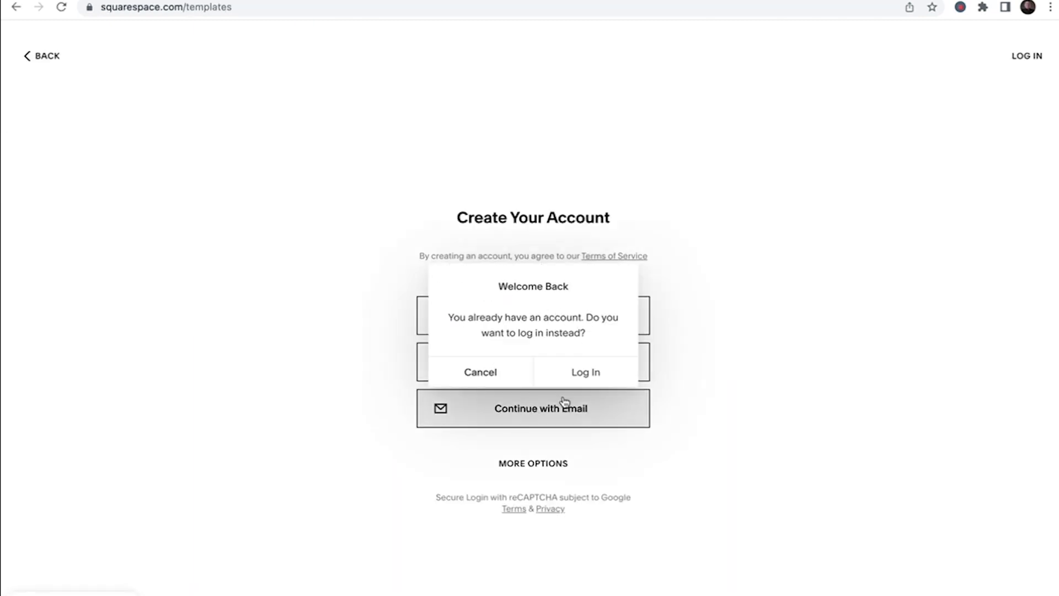
{"action": "left_click", "coordinate": [586, 380]}
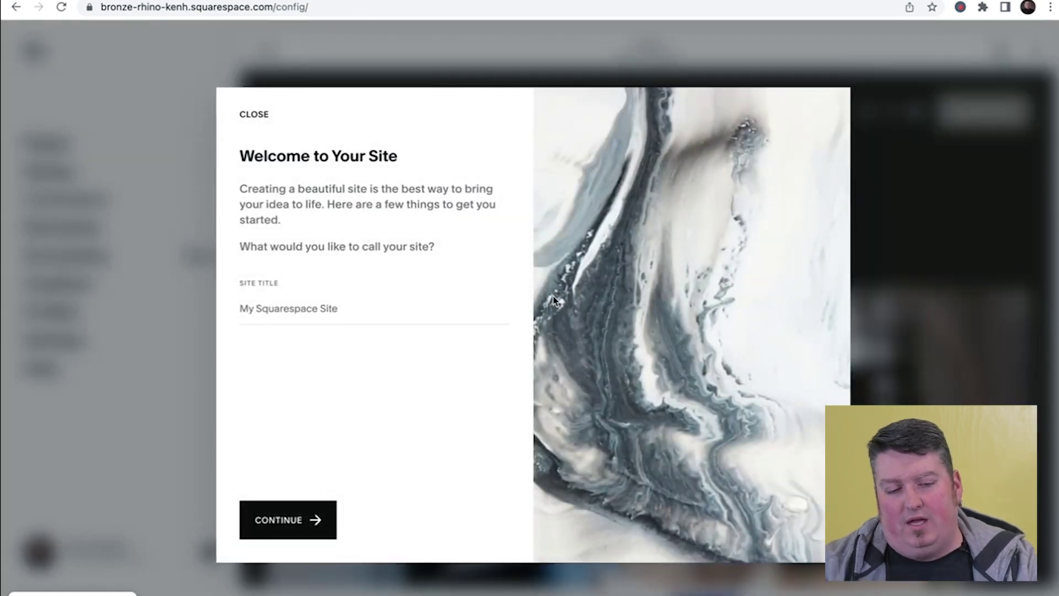
- Enter 'Now Teslafy' as the site title and continue the tour
{"action": "left_click", "coordinate": [277, 316]}
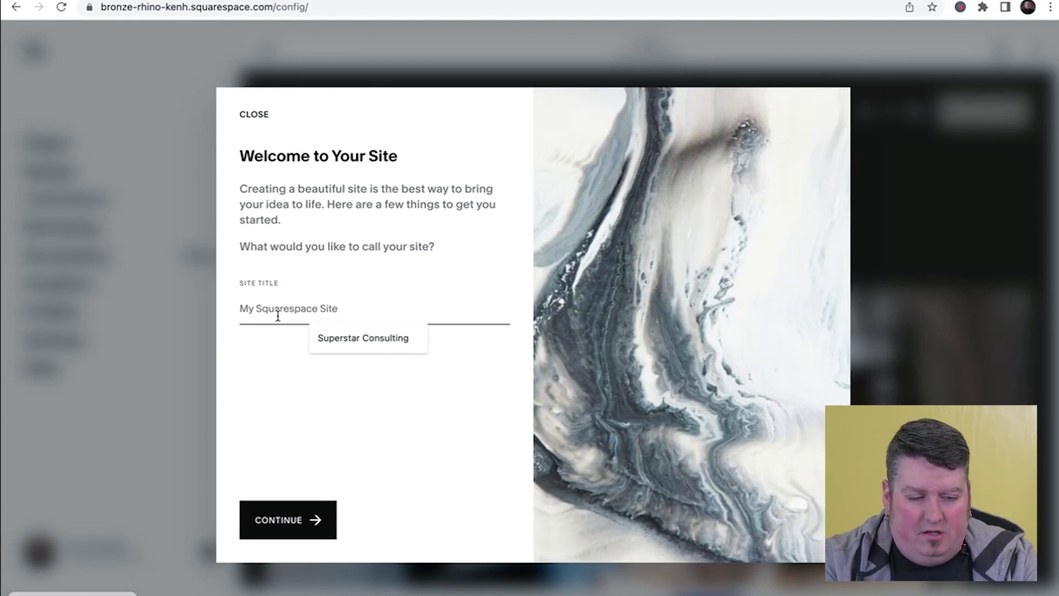
{"action": "type", "text": "Now Teslafy"}
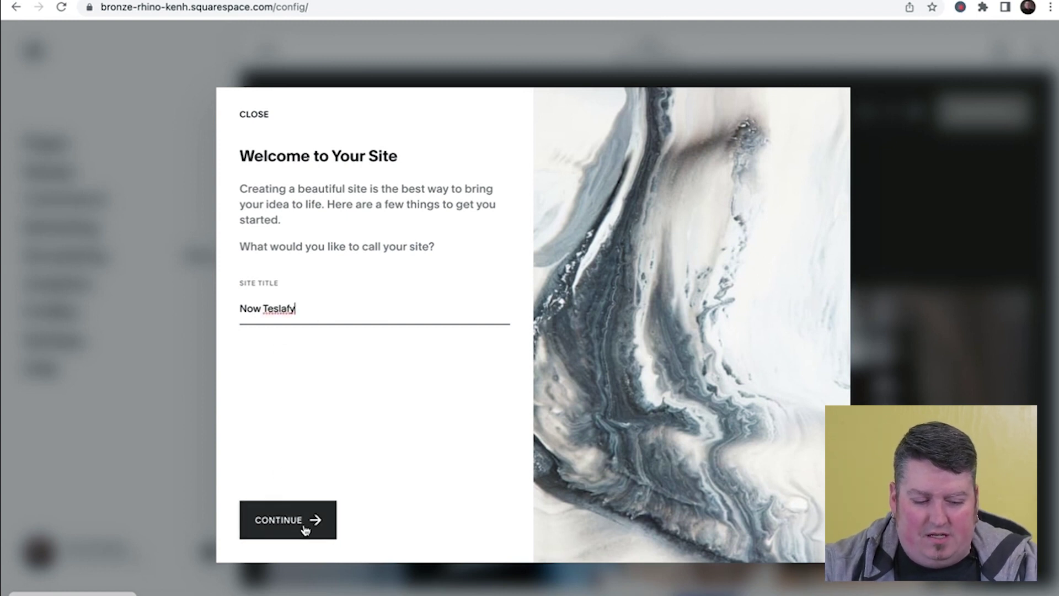
{"action": "left_click", "coordinate": [305, 529]}
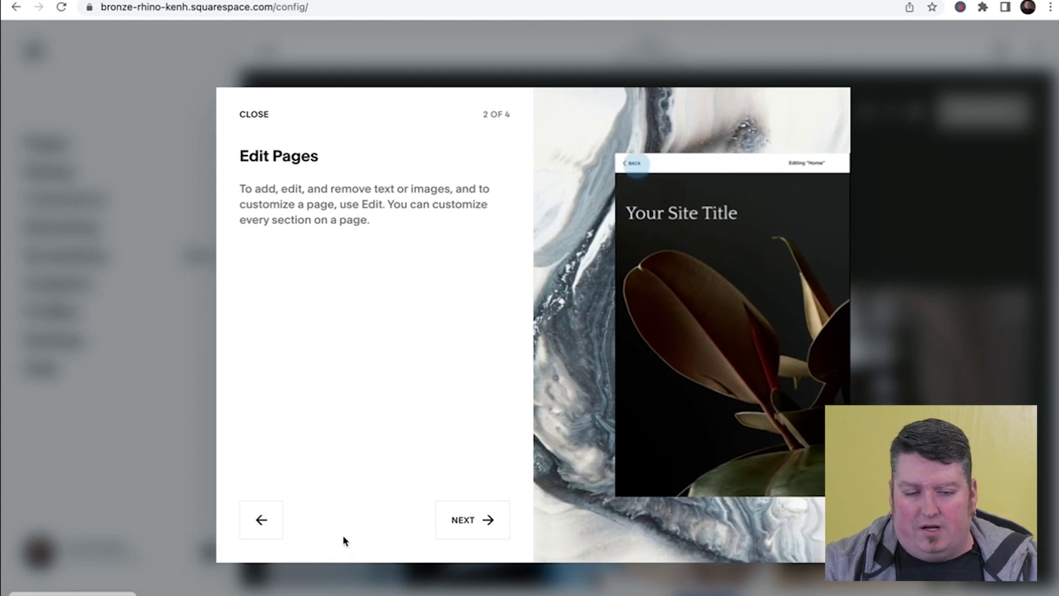
- Step through the Create Pages and Style Your Site tour steps, then finish the tour
{"action": "left_click", "coordinate": [479, 531]}
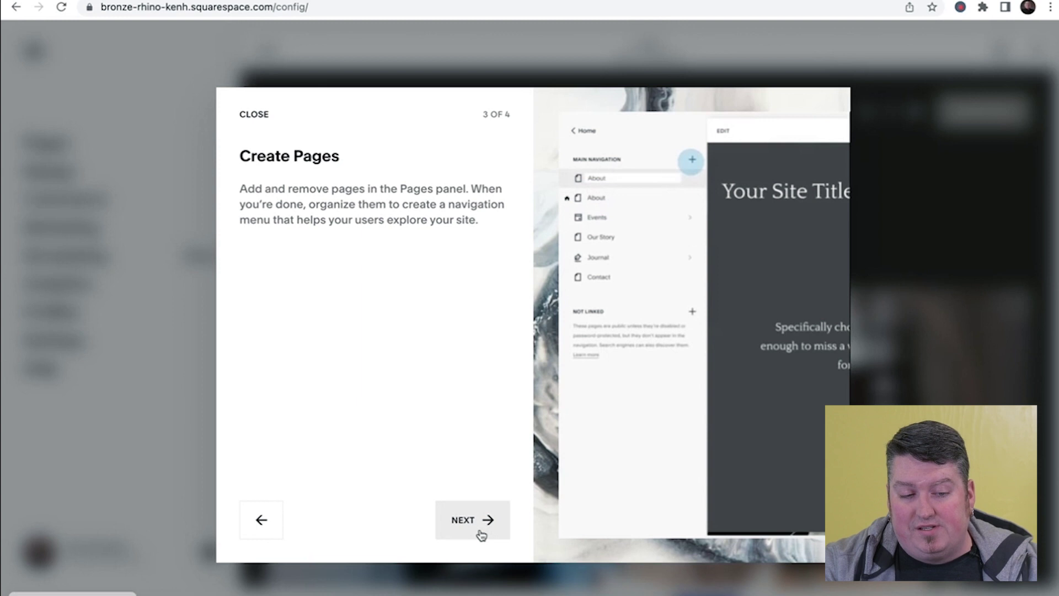
{"action": "left_click", "coordinate": [481, 533]}
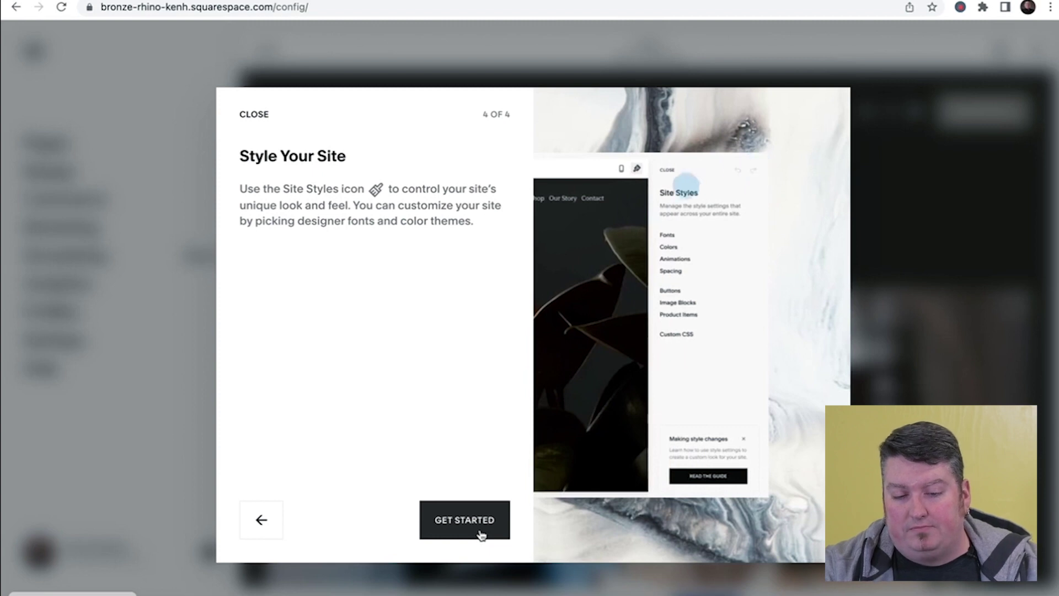
{"action": "left_click", "coordinate": [465, 521]}
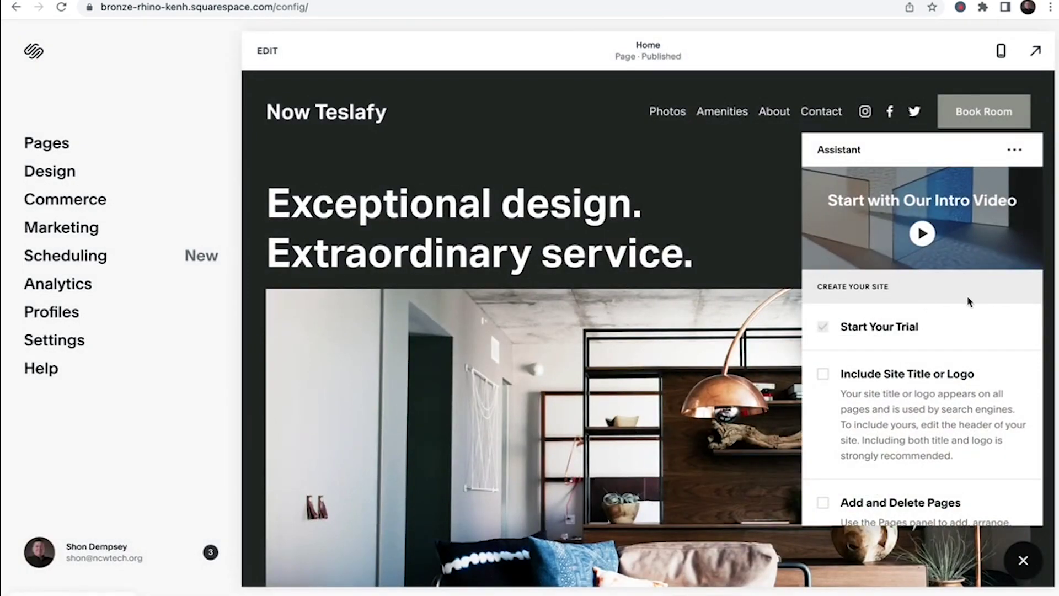
- Look through the Assistant checklist items, then close the checklist panel
{"action": "scroll", "coordinate": [948, 316], "scroll_direction": "down", "scroll_amount": 3}
{"action": "scroll", "coordinate": [948, 315], "scroll_direction": "up", "scroll_amount": 2}
{"action": "scroll", "coordinate": [937, 238], "scroll_direction": "down", "scroll_amount": 2}
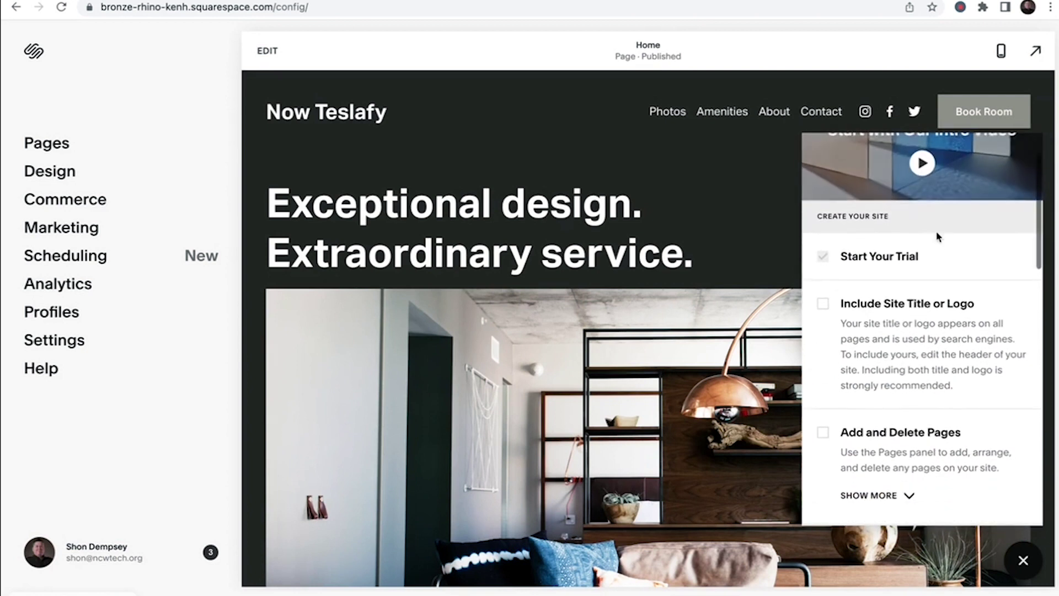
{"action": "scroll", "coordinate": [936, 237], "scroll_direction": "down", "scroll_amount": 6}
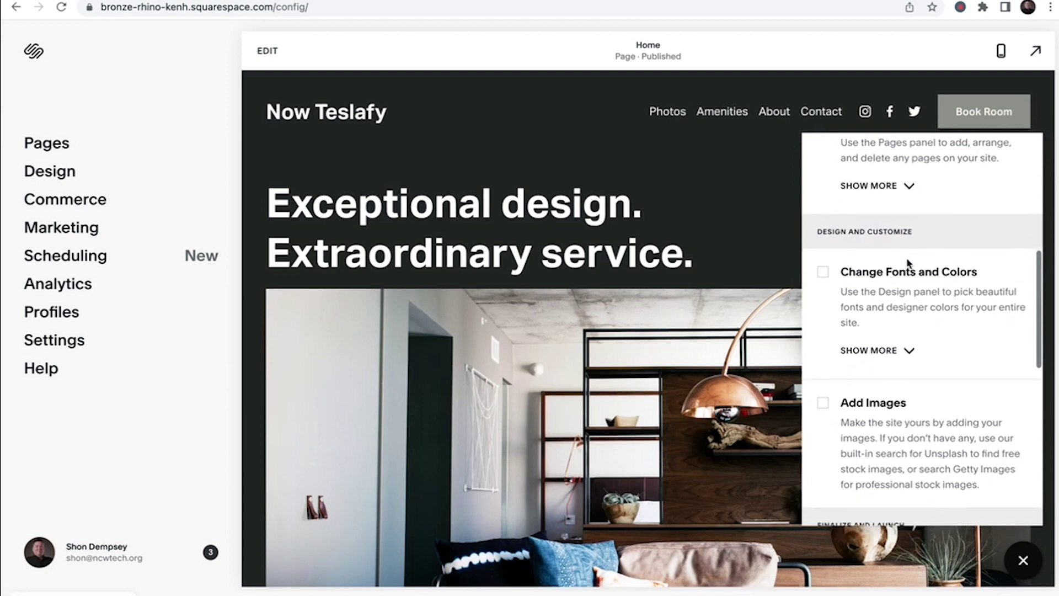
{"action": "scroll", "coordinate": [909, 263], "scroll_direction": "down", "scroll_amount": 8}
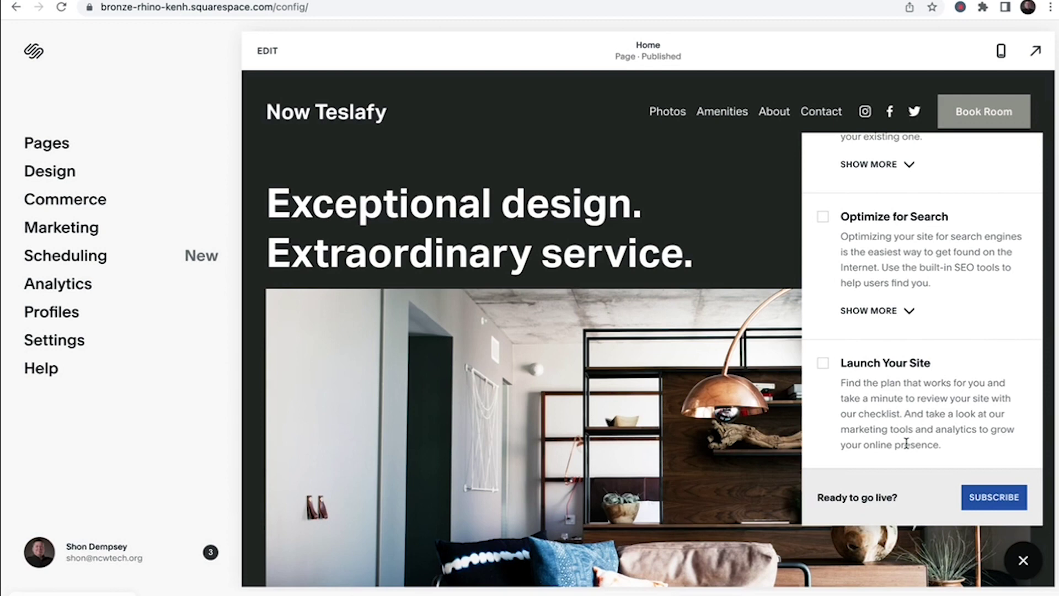
{"action": "scroll", "coordinate": [907, 443], "scroll_direction": "up", "scroll_amount": 12}
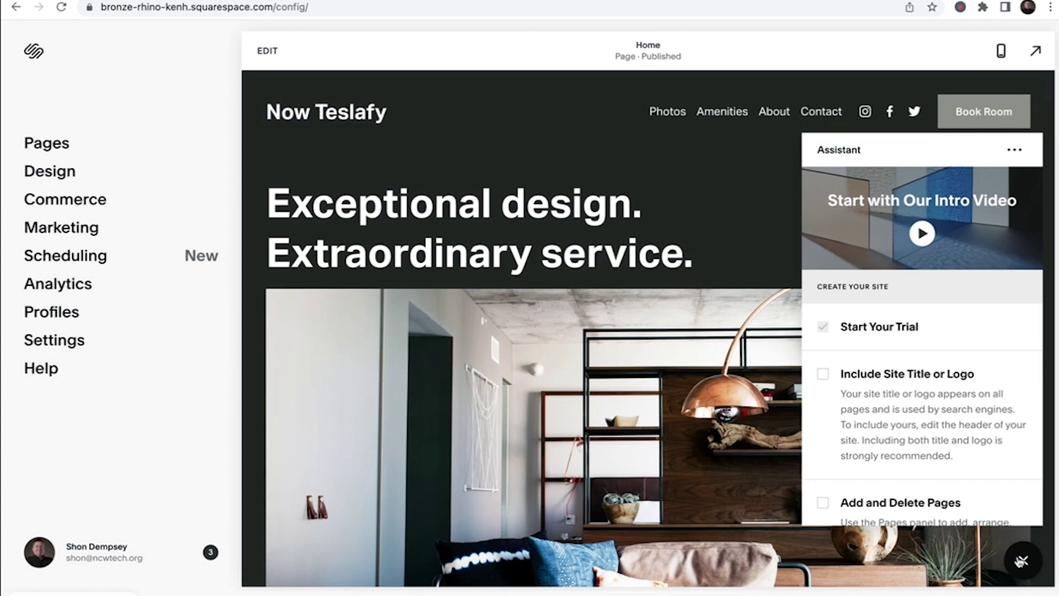
{"action": "left_click", "coordinate": [1021, 561]}
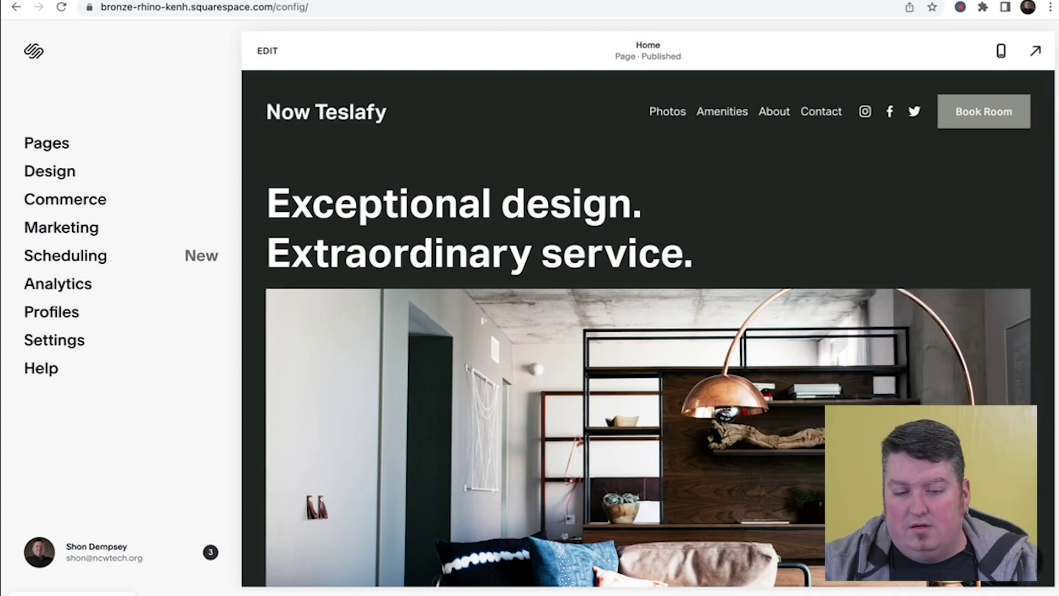
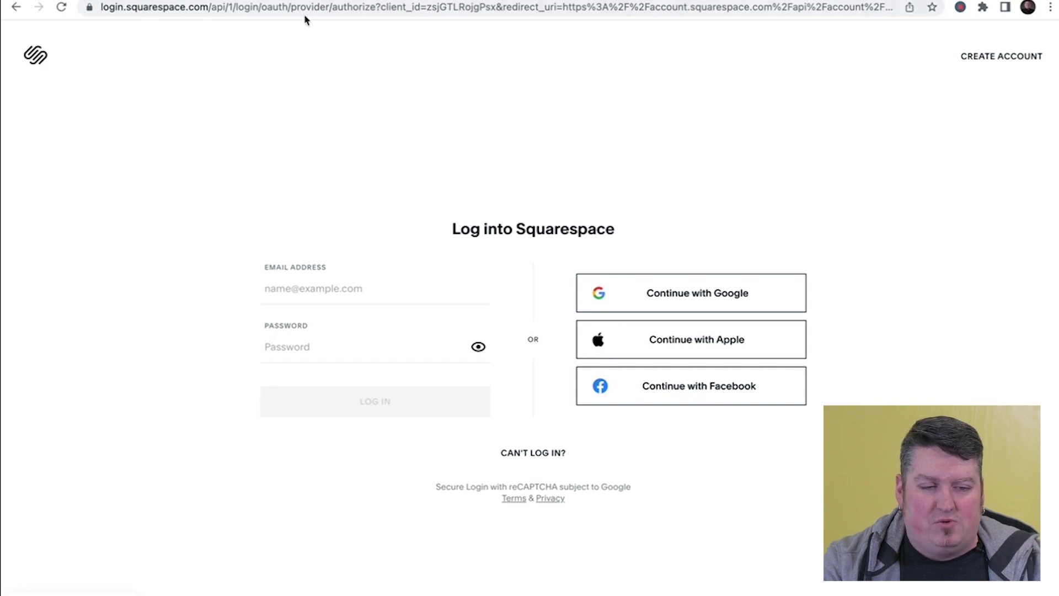
- Load squarespace.com and choose Continue with Google on the login page
{"action": "type", "text": "s"}
{"action": "key", "text": "Return"}
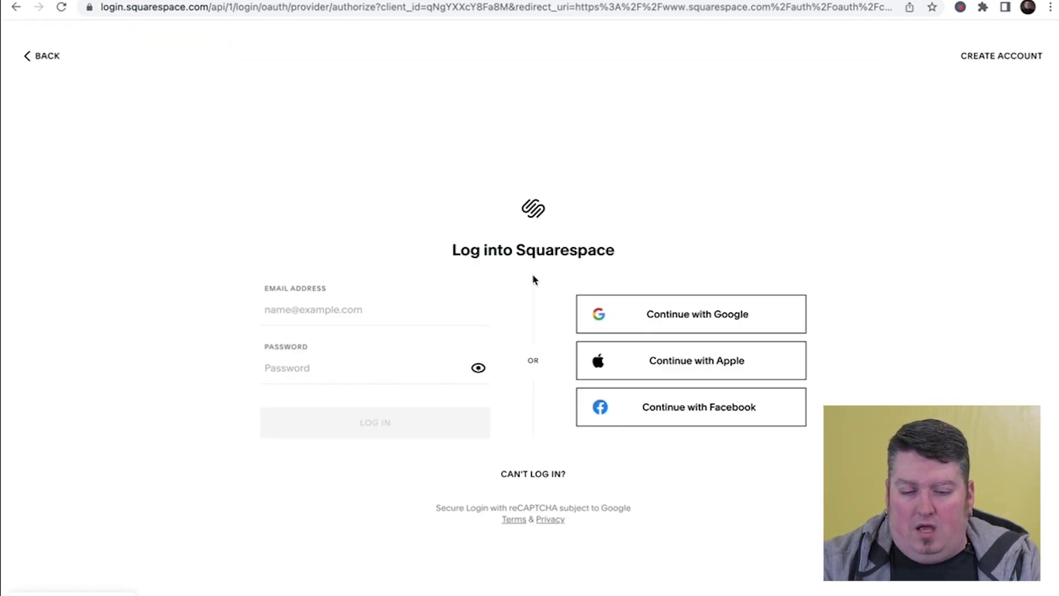
{"action": "left_click", "coordinate": [671, 317]}
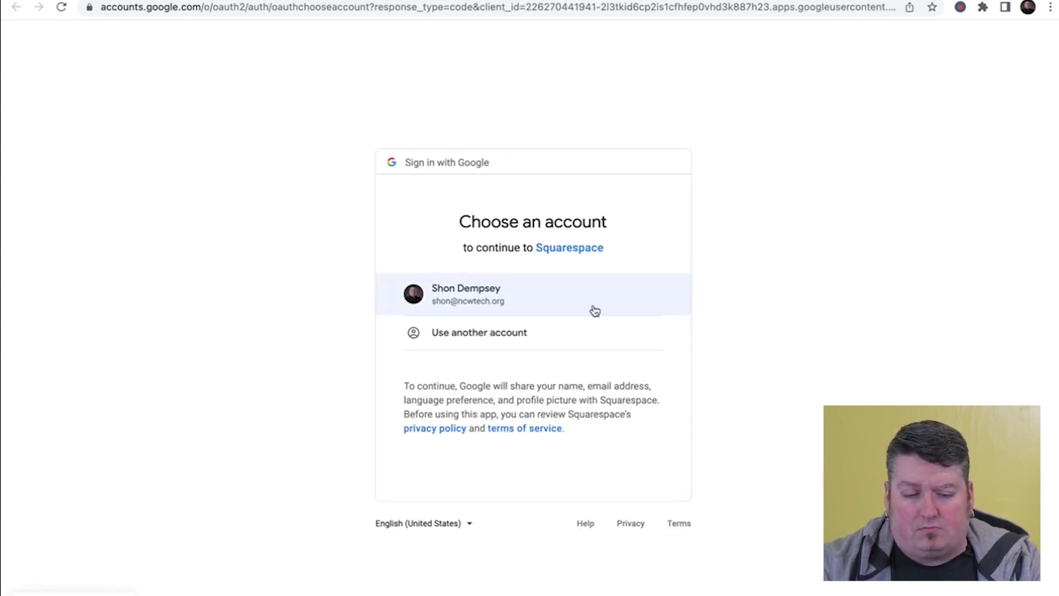
- Pick the Google account to sign in to Squarespace with
{"action": "left_click", "coordinate": [590, 308]}
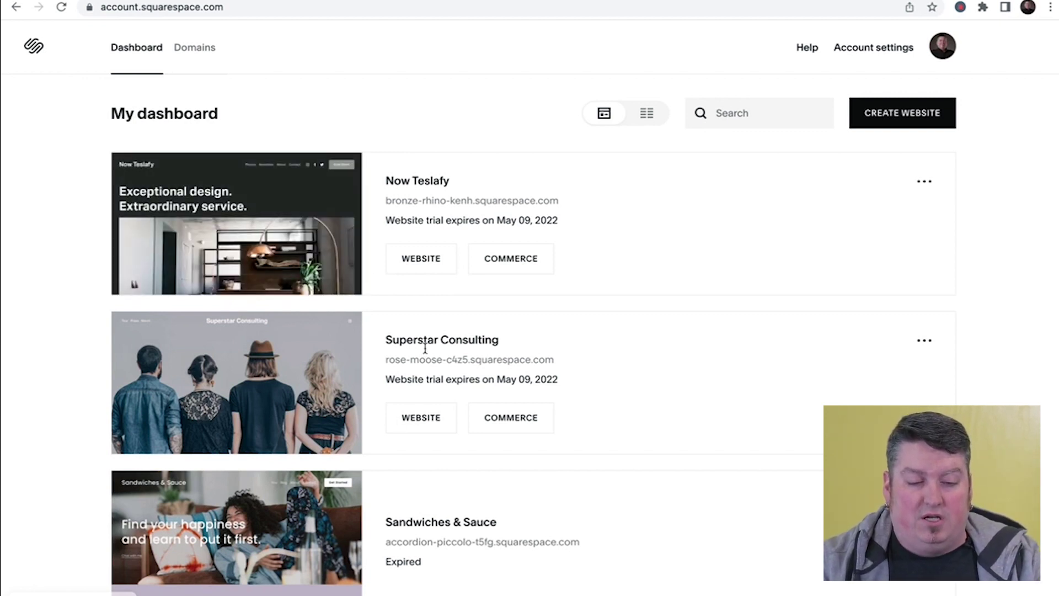
- Open the Now Teslafy site from the dashboard thumbnail's Go to Website option
{"action": "mouse_move", "coordinate": [268, 253]}
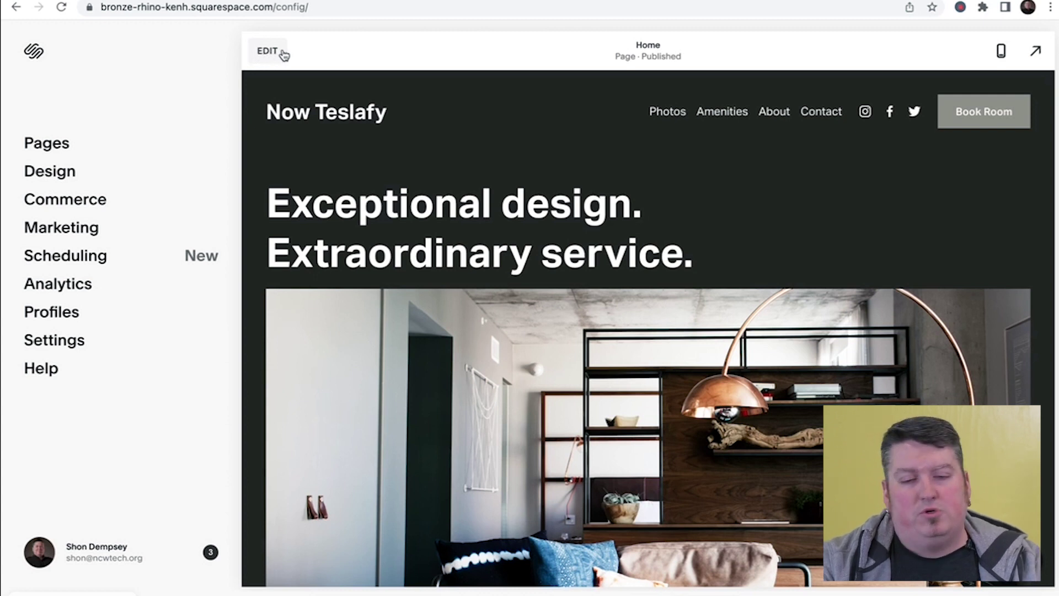
- Preview the home page full-screen, scrolling through it, then exit the preview
{"action": "left_click", "coordinate": [1036, 52]}
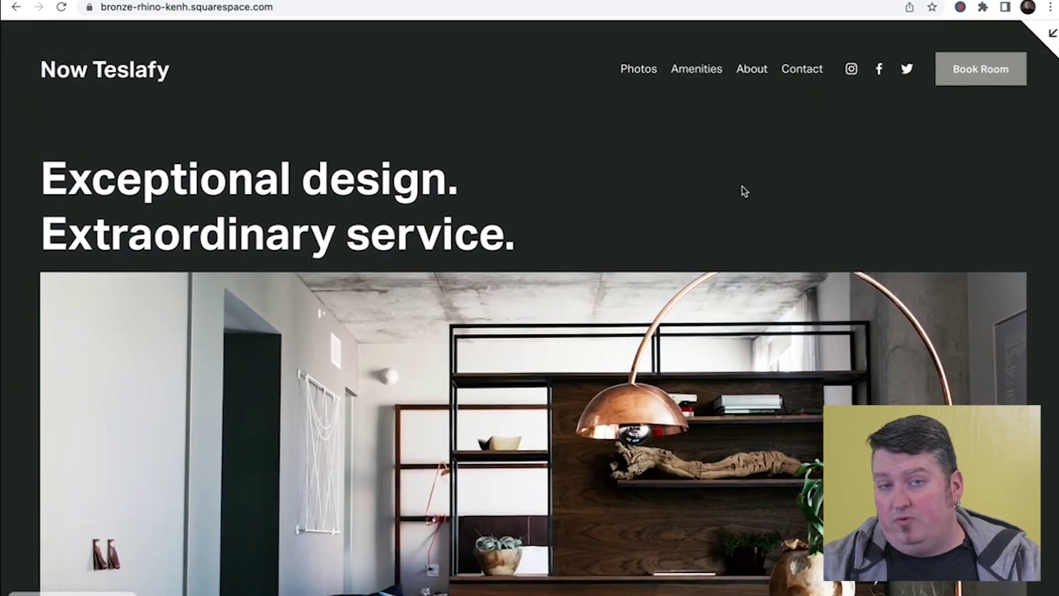
{"action": "scroll", "coordinate": [384, 246], "scroll_direction": "down", "scroll_amount": 10}
{"action": "scroll", "coordinate": [384, 244], "scroll_direction": "up", "scroll_amount": 10}
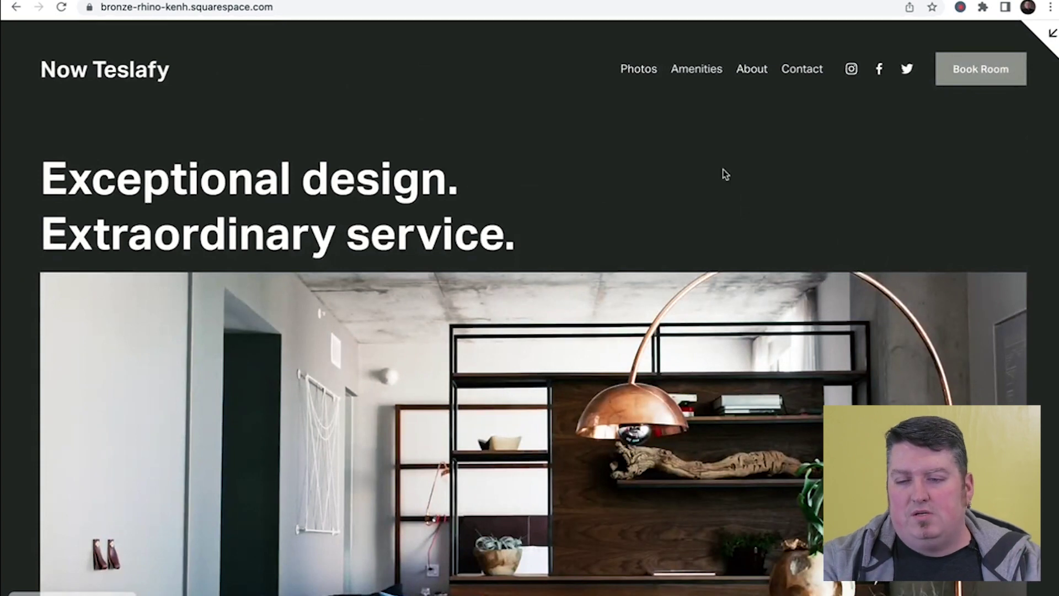
{"action": "left_click", "coordinate": [1051, 35]}
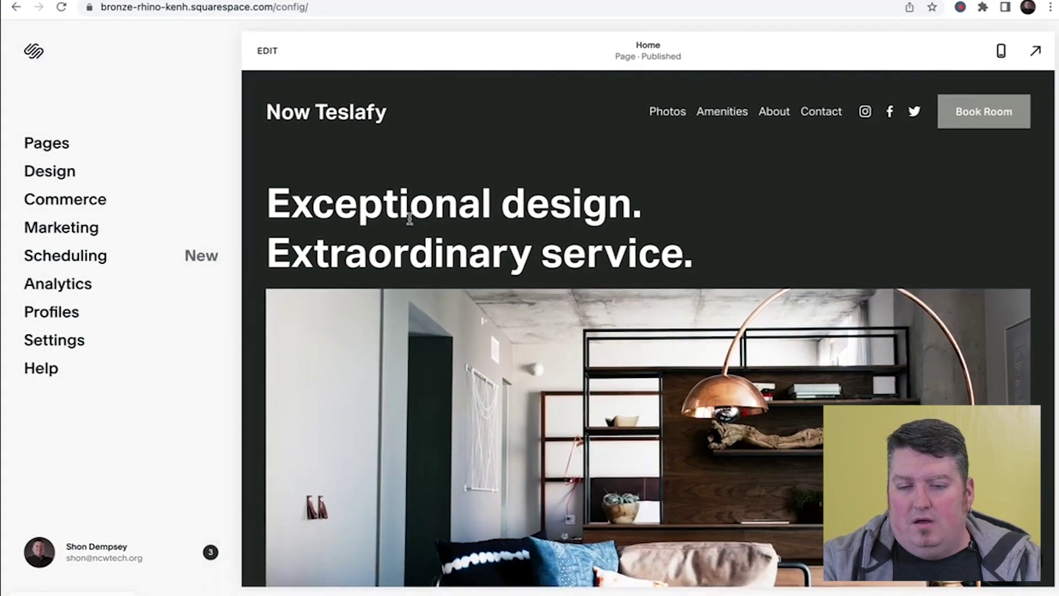
- Check the home page in Mobile Preview, switch back to desktop, and show the Pages list
{"action": "left_click", "coordinate": [1001, 50]}
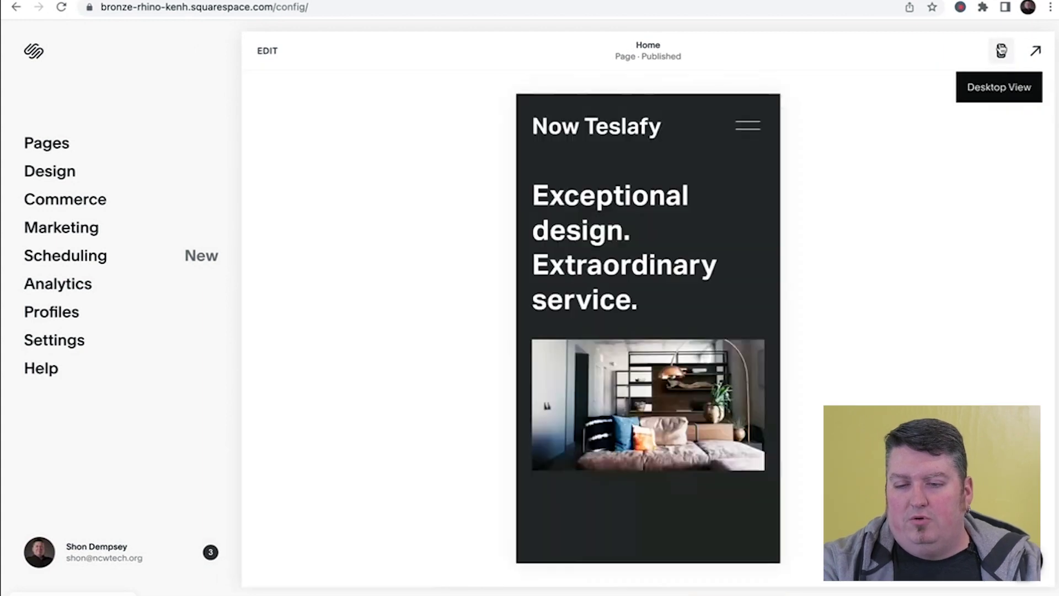
{"action": "scroll", "coordinate": [738, 216], "scroll_direction": "down", "scroll_amount": 10}
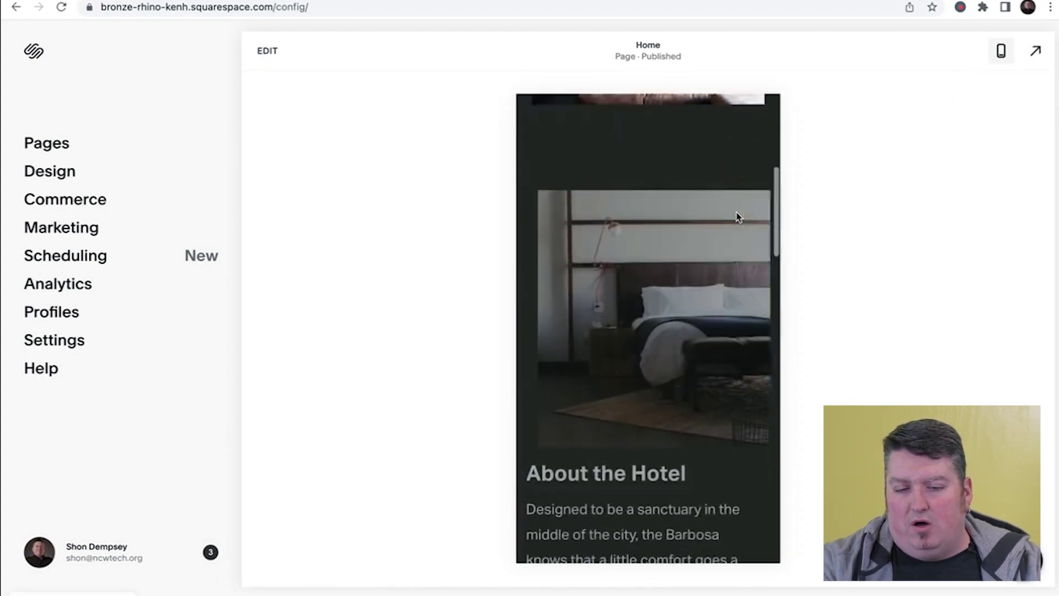
{"action": "scroll", "coordinate": [738, 217], "scroll_direction": "up", "scroll_amount": 10}
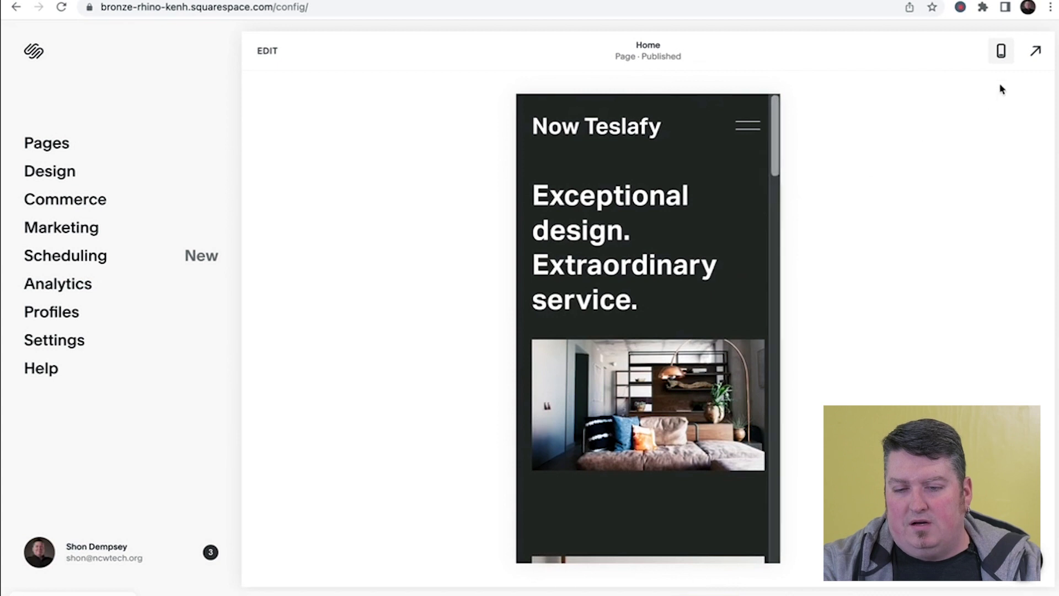
{"action": "left_click", "coordinate": [1001, 51]}
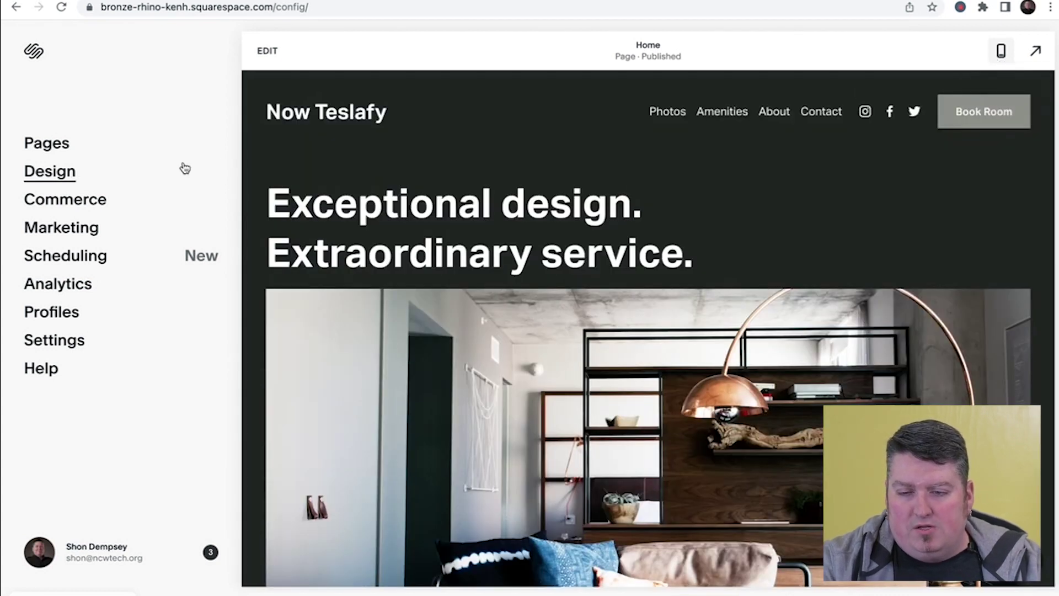
{"action": "left_click", "coordinate": [54, 148]}
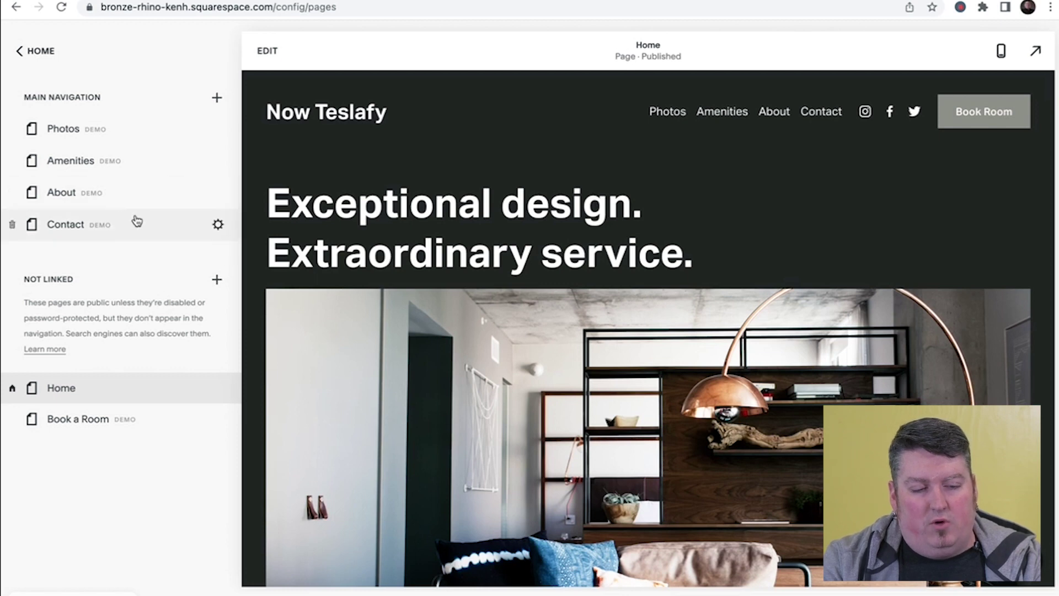
- Drag the Contact page from Main Navigation into the Not Linked section
{"action": "mouse_move", "coordinate": [137, 221]}
{"action": "left_mouse_down"}
{"action": "mouse_move", "coordinate": [138, 177]}
{"action": "mouse_move", "coordinate": [136, 230]}
{"action": "left_mouse_up"}
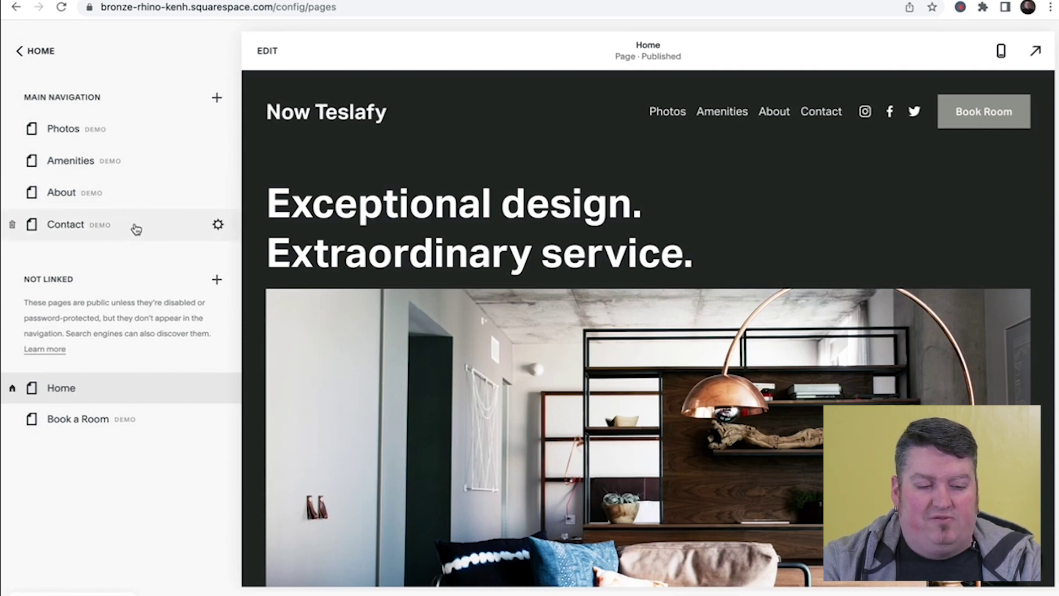
{"action": "left_click_drag", "start_coordinate": [137, 228], "coordinate": [150, 402]}
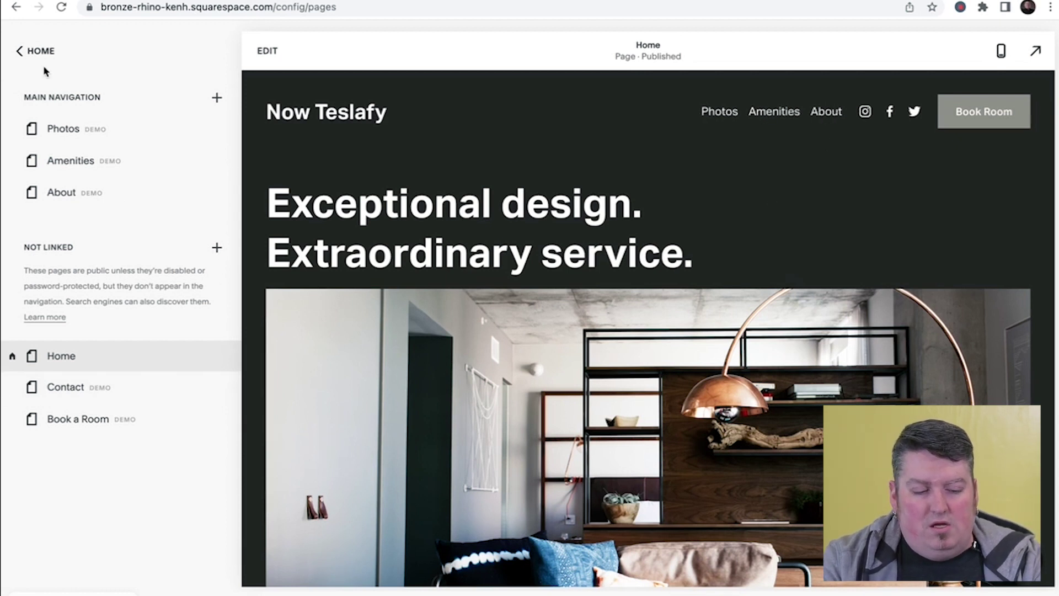
{"action": "left_click", "coordinate": [37, 52]}
{"action": "left_click", "coordinate": [38, 176]}
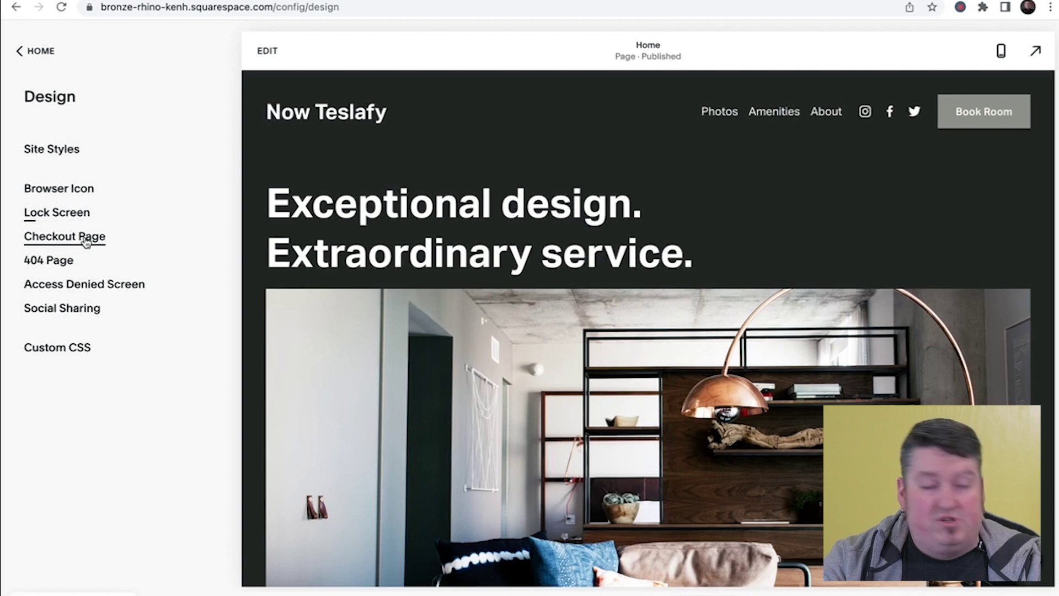
{"action": "left_click", "coordinate": [79, 266]}
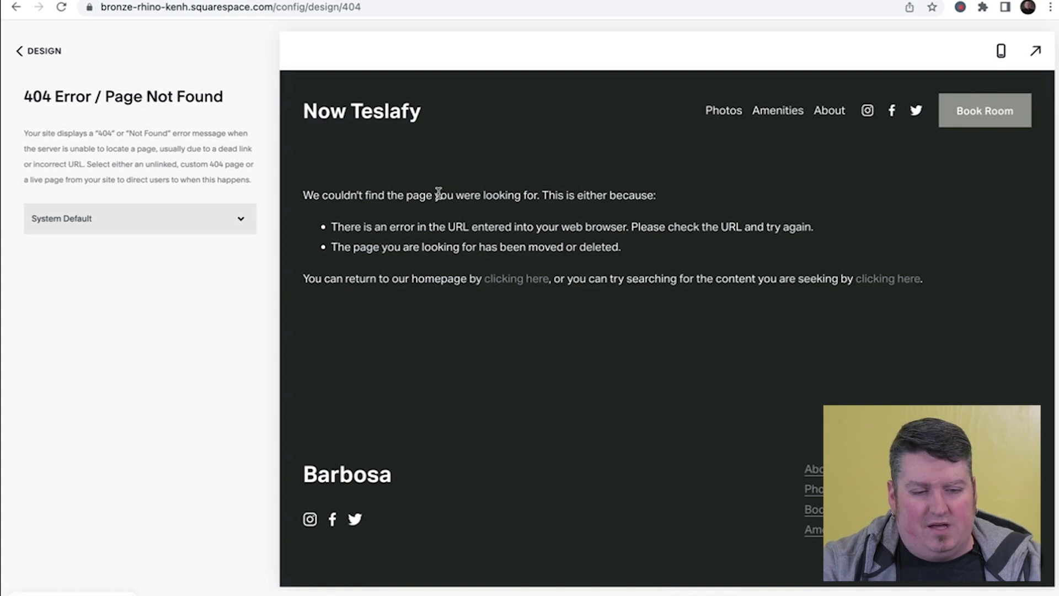
{"action": "left_click", "coordinate": [54, 51]}
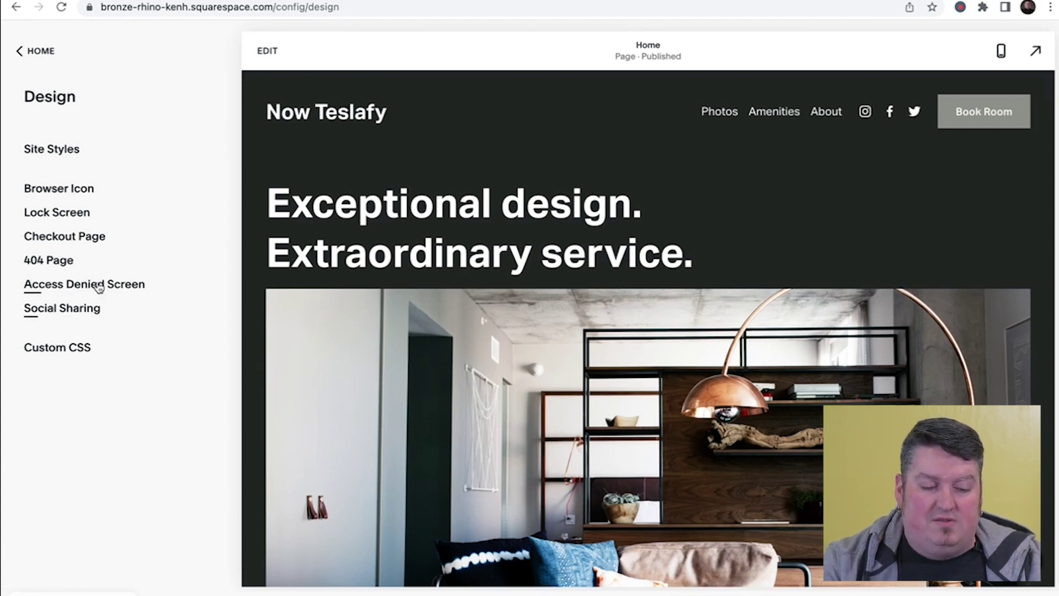
{"action": "left_click", "coordinate": [44, 59]}
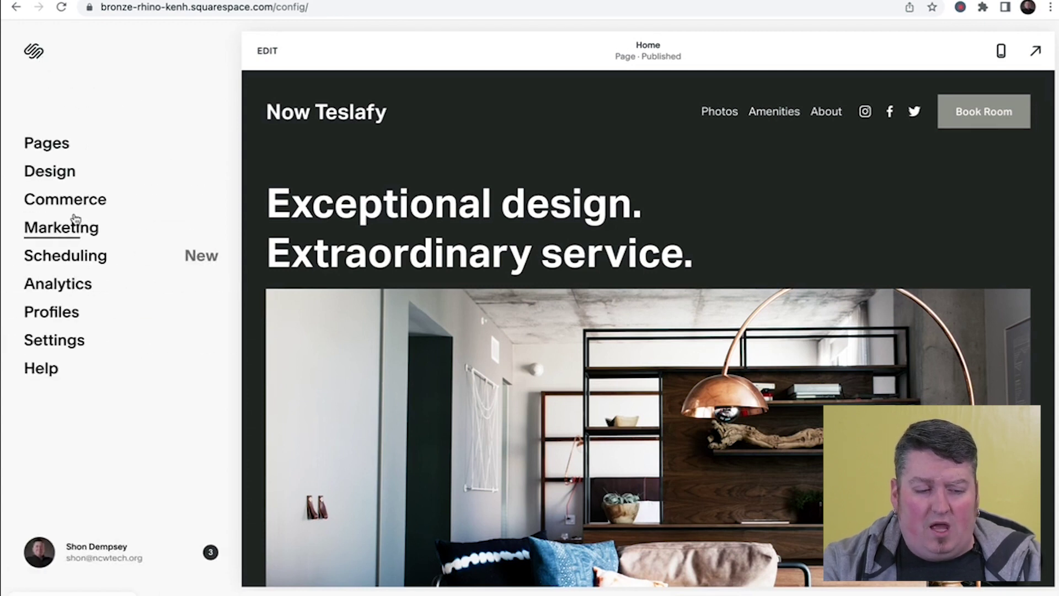
{"action": "left_click", "coordinate": [66, 230]}
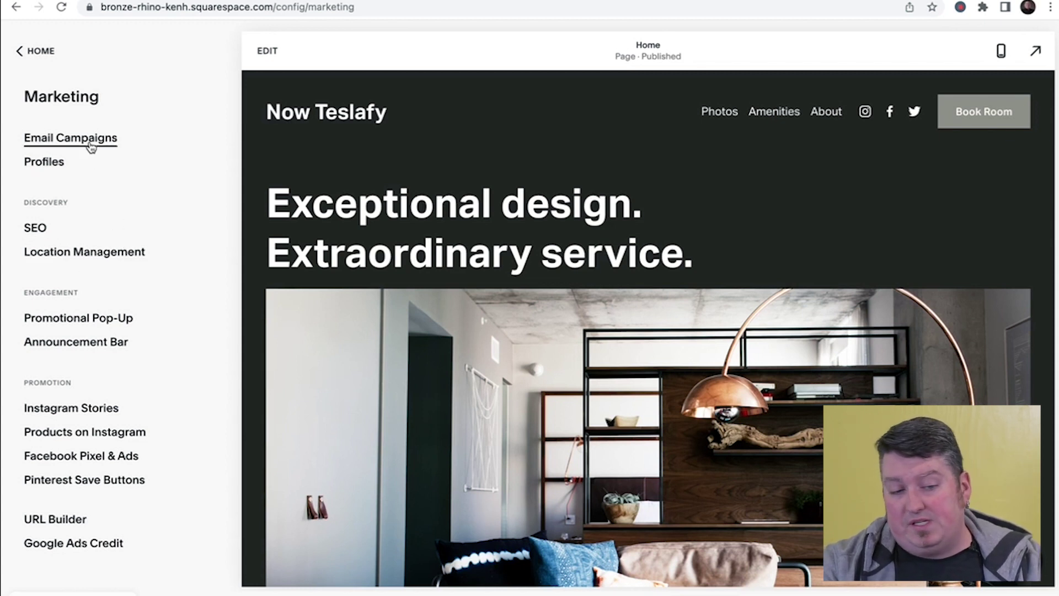
{"action": "left_click", "coordinate": [45, 63]}
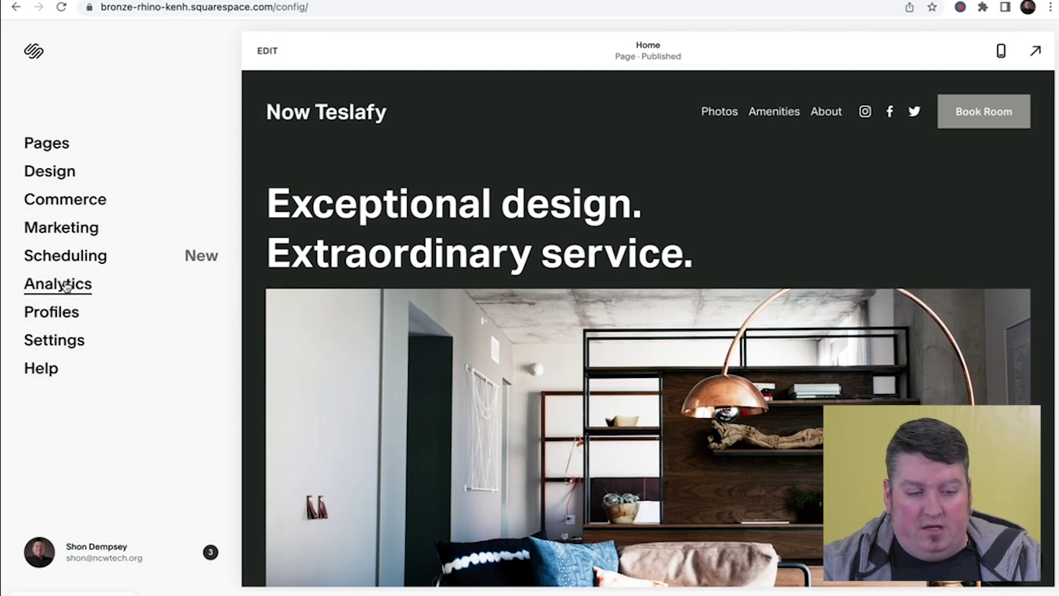
{"action": "left_click", "coordinate": [66, 286]}
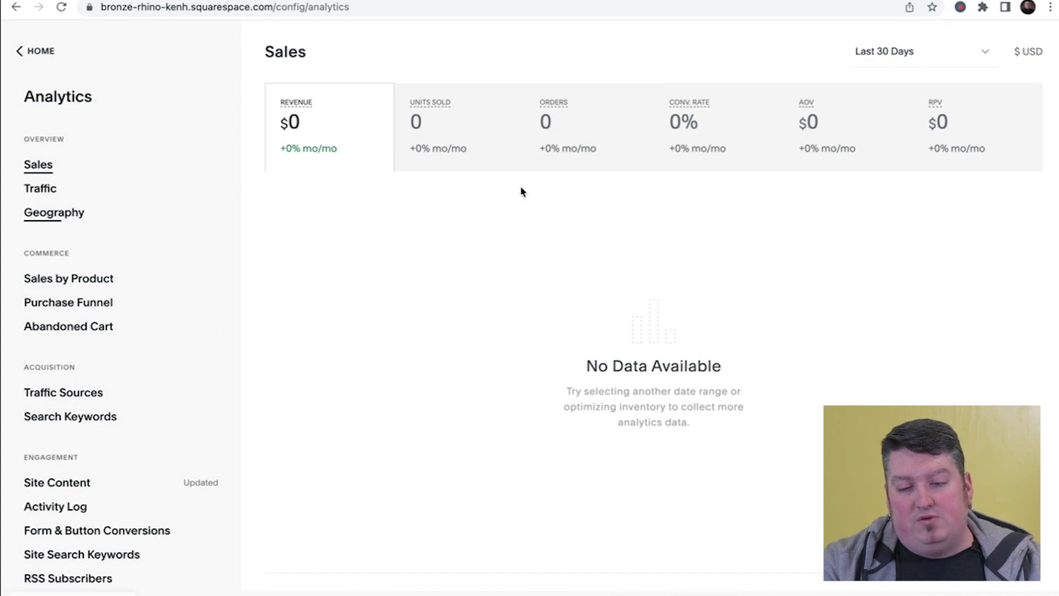
{"action": "left_click", "coordinate": [15, 63]}
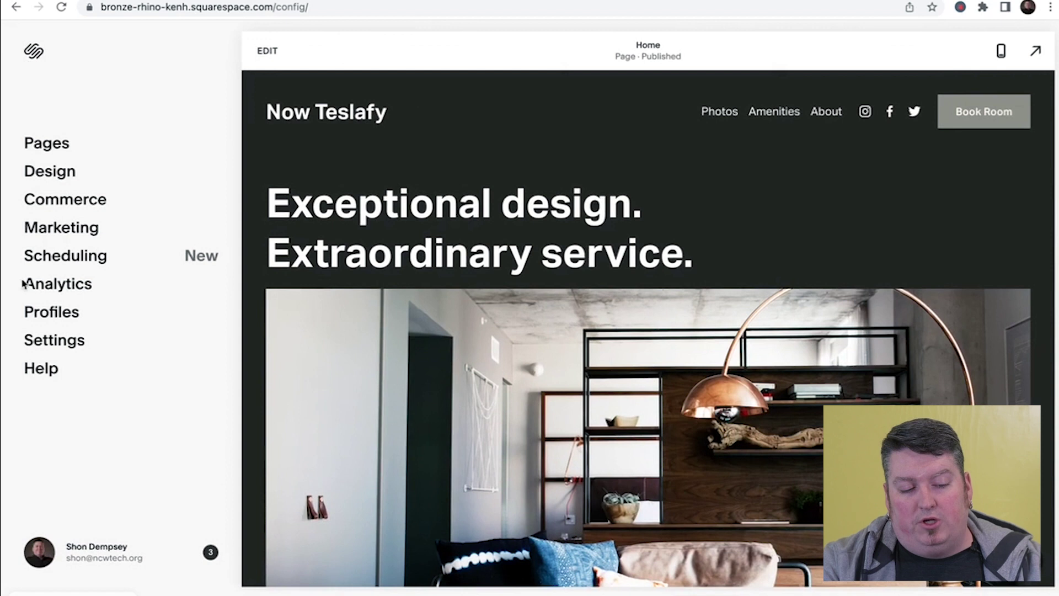
- Look through the Design panel's Site Styles and Lock Screen settings, then return to the main menu
{"action": "left_click", "coordinate": [58, 175]}
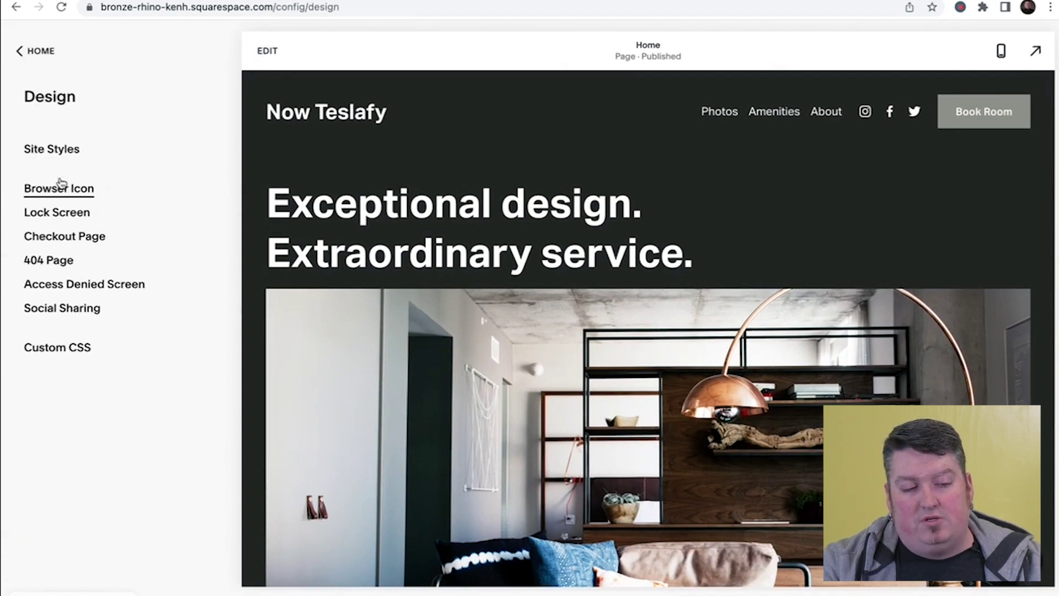
{"action": "left_click", "coordinate": [61, 150]}
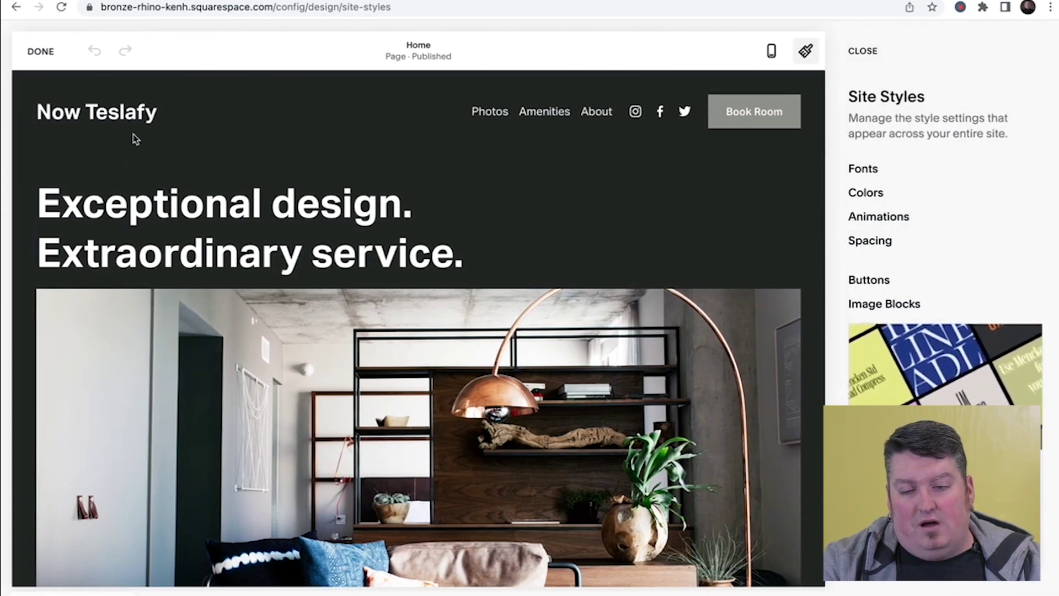
{"action": "left_click", "coordinate": [867, 52]}
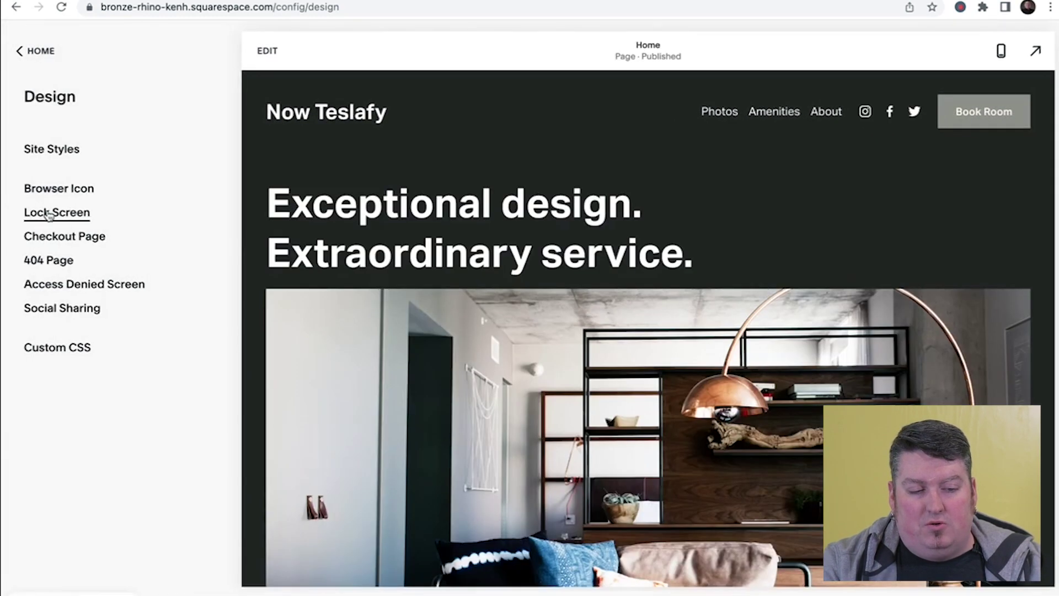
{"action": "left_click", "coordinate": [50, 213]}
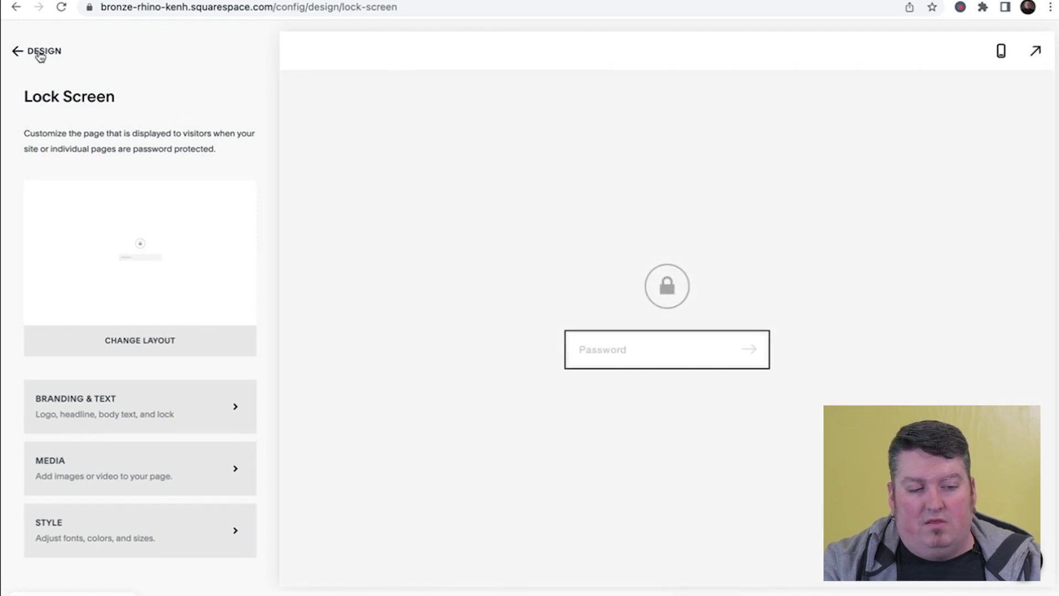
{"action": "left_click", "coordinate": [40, 55]}
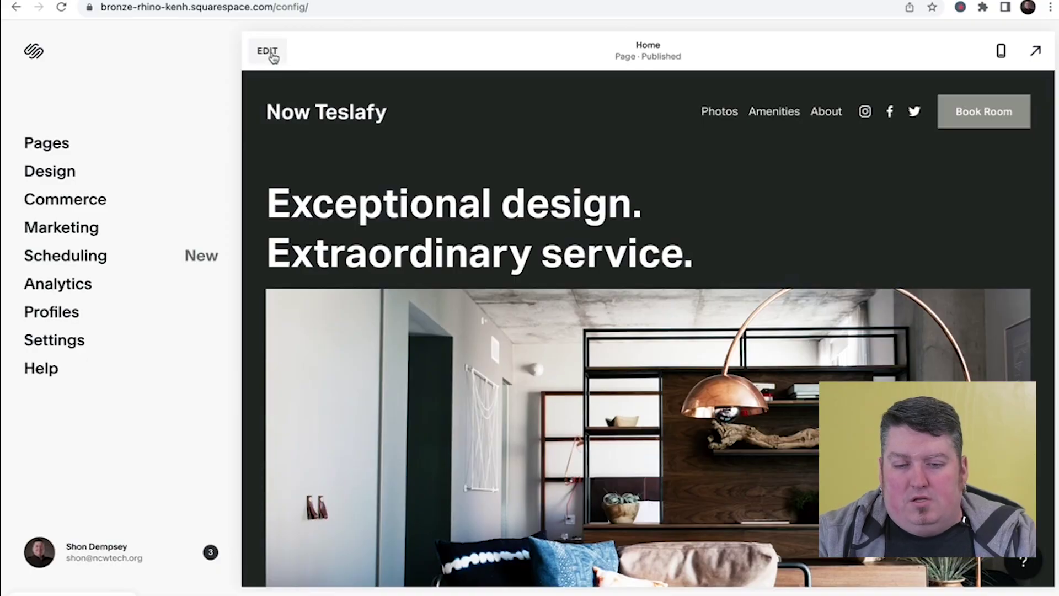
- Enter edit mode on the home page and open the Edit Site Header settings
{"action": "left_click", "coordinate": [268, 52]}
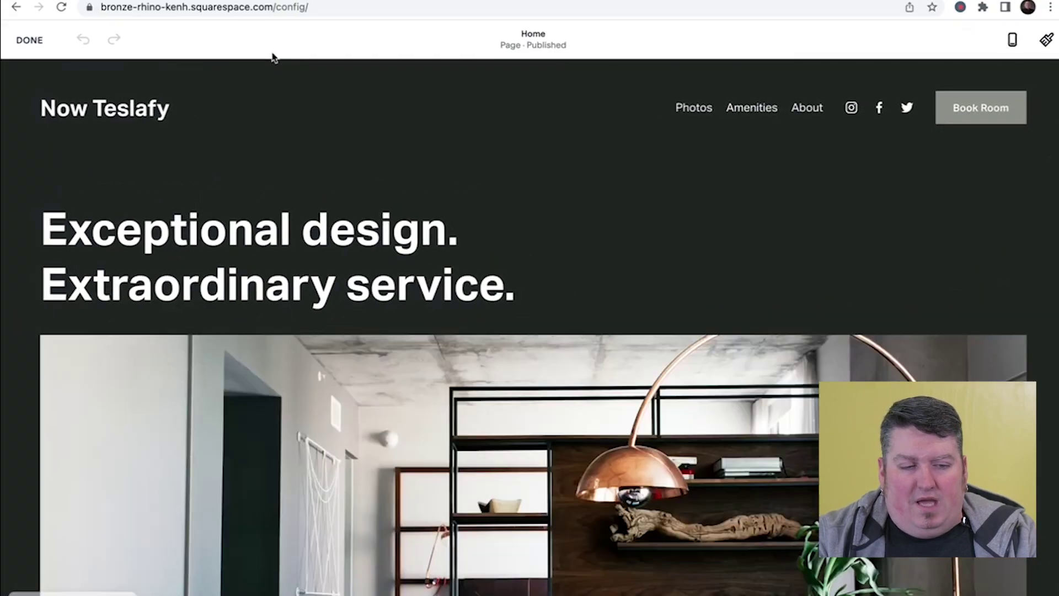
{"action": "mouse_move", "coordinate": [250, 64]}
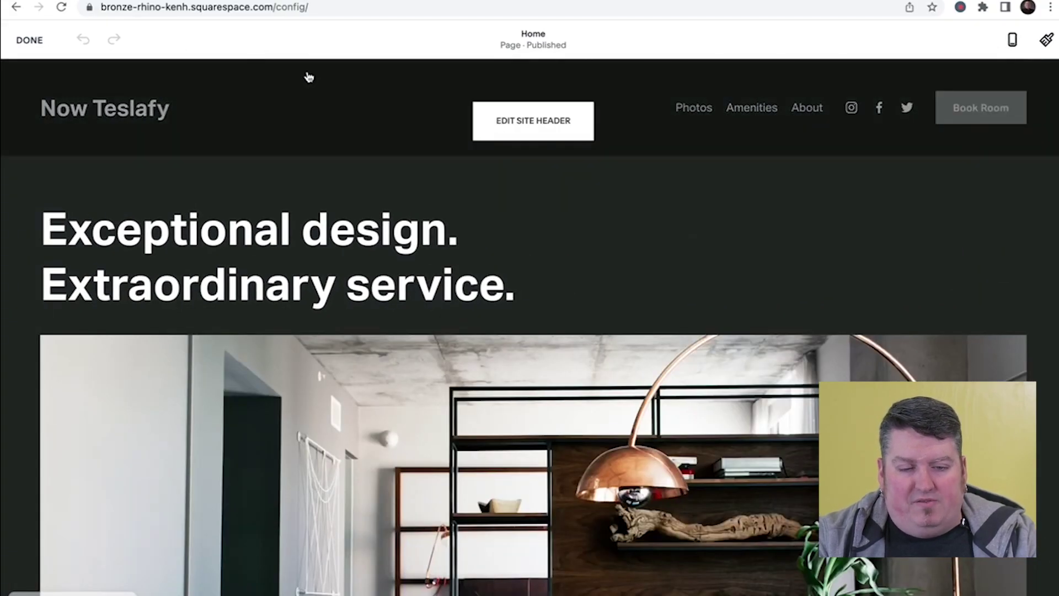
{"action": "left_click", "coordinate": [528, 121]}
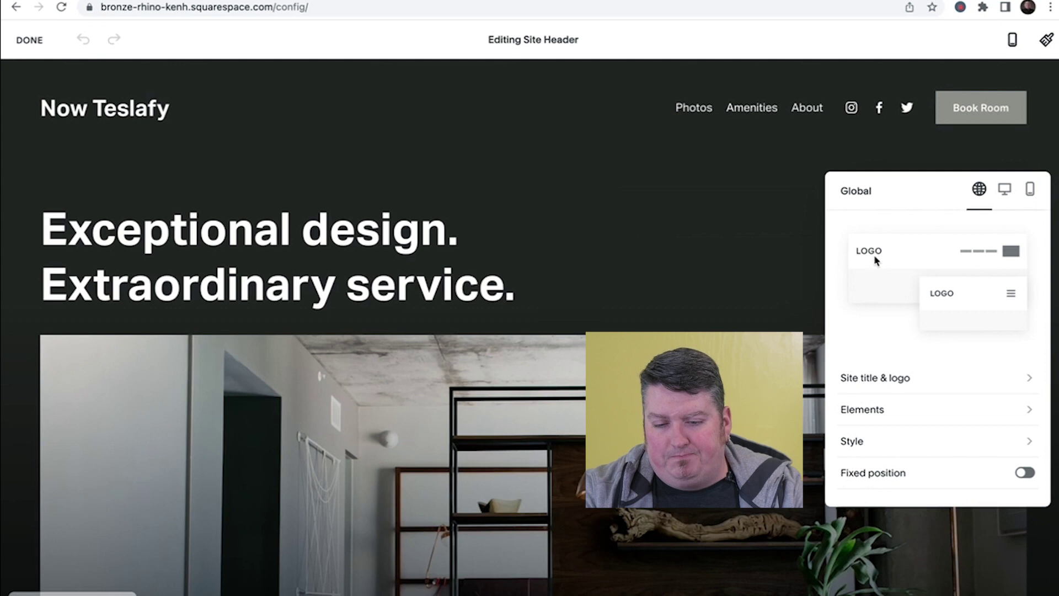
{"action": "scroll", "coordinate": [863, 289], "scroll_direction": "down", "scroll_amount": 1}
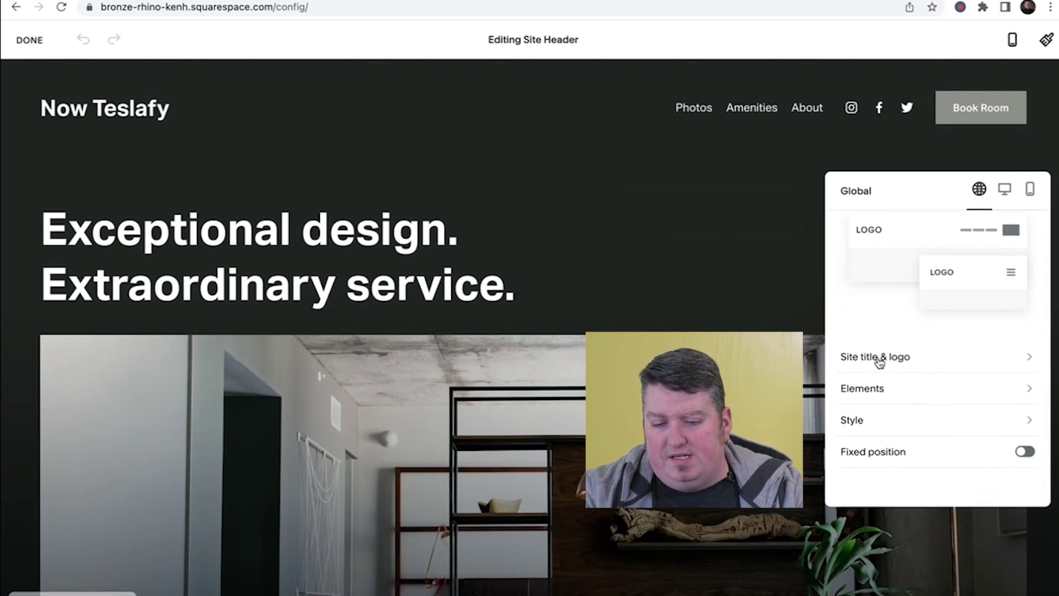
{"action": "scroll", "coordinate": [927, 353], "scroll_direction": "up", "scroll_amount": 1}
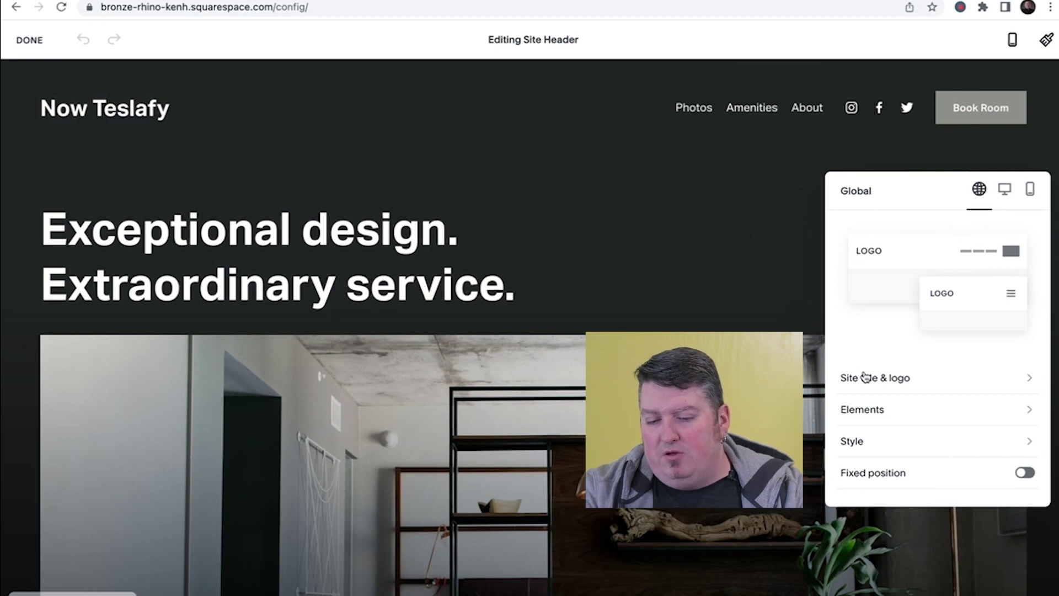
{"action": "scroll", "coordinate": [870, 408], "scroll_direction": "down", "scroll_amount": 1}
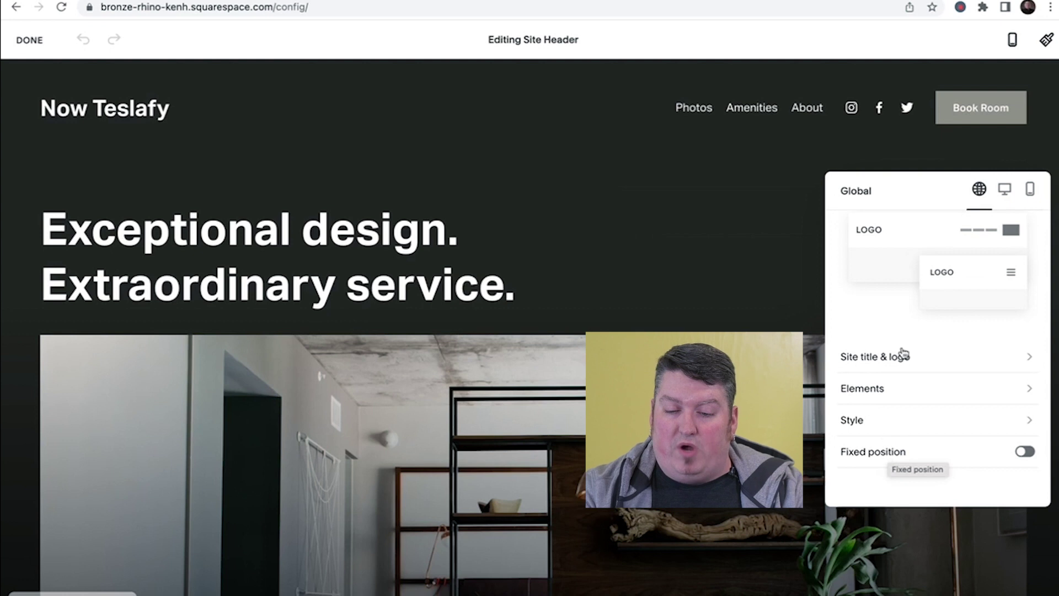
{"action": "scroll", "coordinate": [906, 444], "scroll_direction": "up", "scroll_amount": 1}
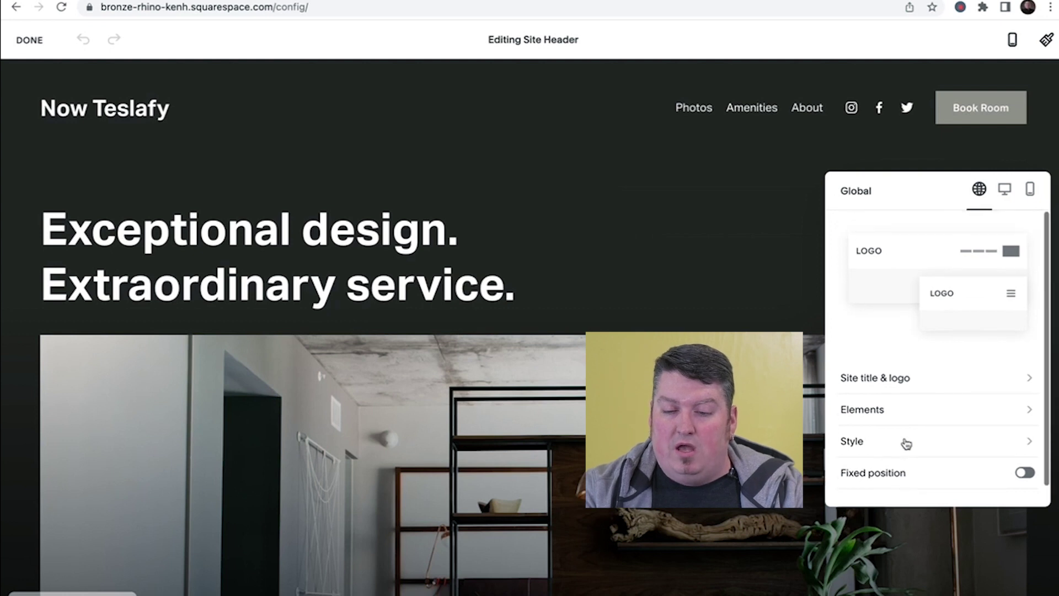
- Compare the header's Desktop and Mobile tabs, ending on Global settings
{"action": "left_click", "coordinate": [1003, 199]}
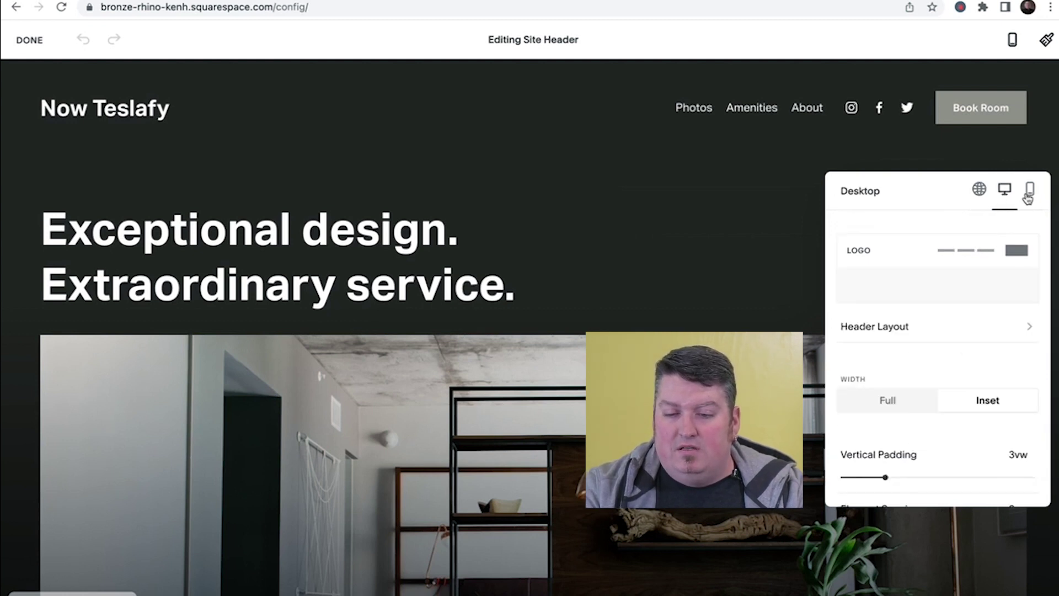
{"action": "left_click", "coordinate": [1029, 193]}
{"action": "left_click", "coordinate": [980, 192]}
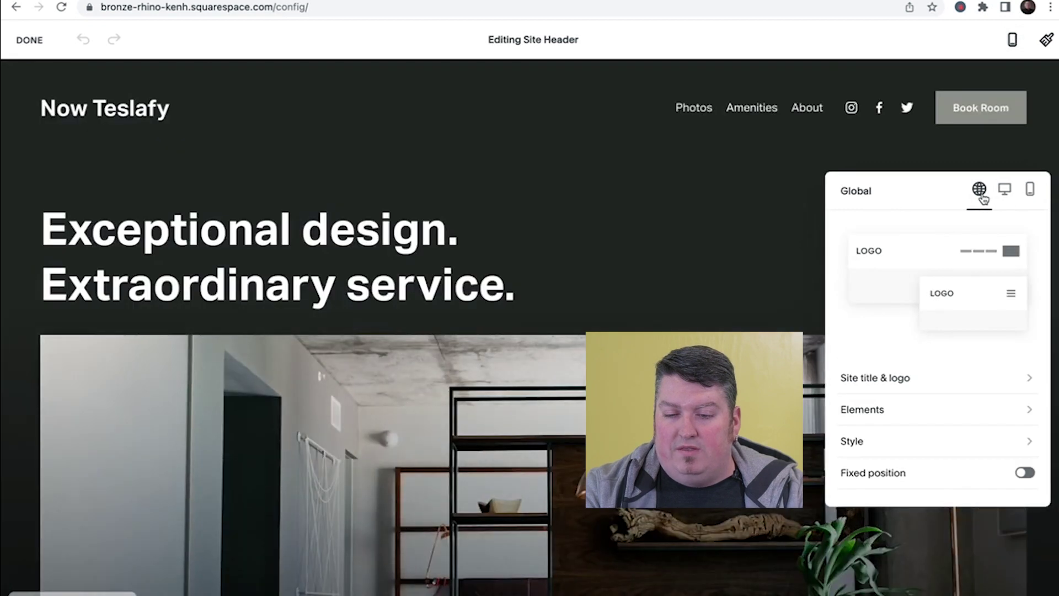
{"action": "left_click", "coordinate": [1004, 198]}
{"action": "left_click", "coordinate": [981, 195]}
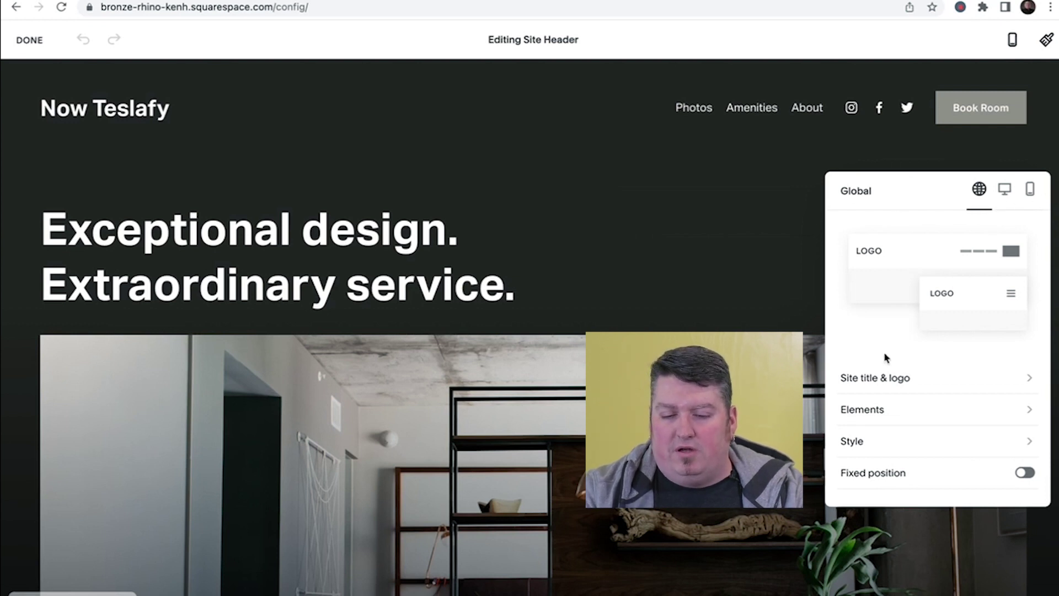
- Open Site Title & Logo and edit the title, leaving it as 'Now Teslafy'
{"action": "left_click", "coordinate": [902, 379]}
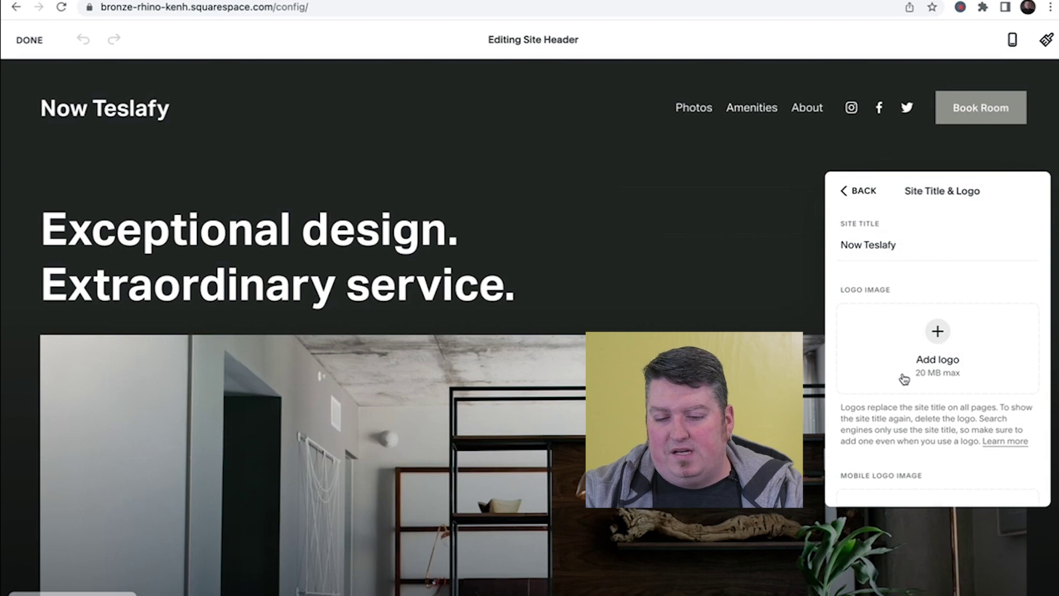
{"action": "double_click", "coordinate": [912, 243]}
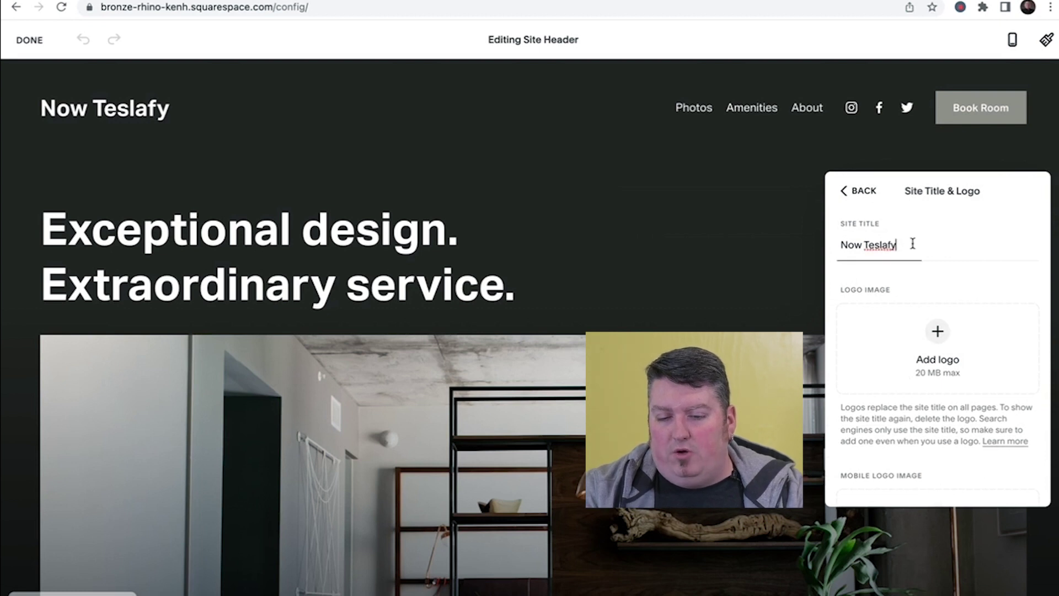
{"action": "left_click", "coordinate": [864, 245]}
{"action": "key", "text": "BackSpace"}
{"action": "left_click", "coordinate": [909, 257]}
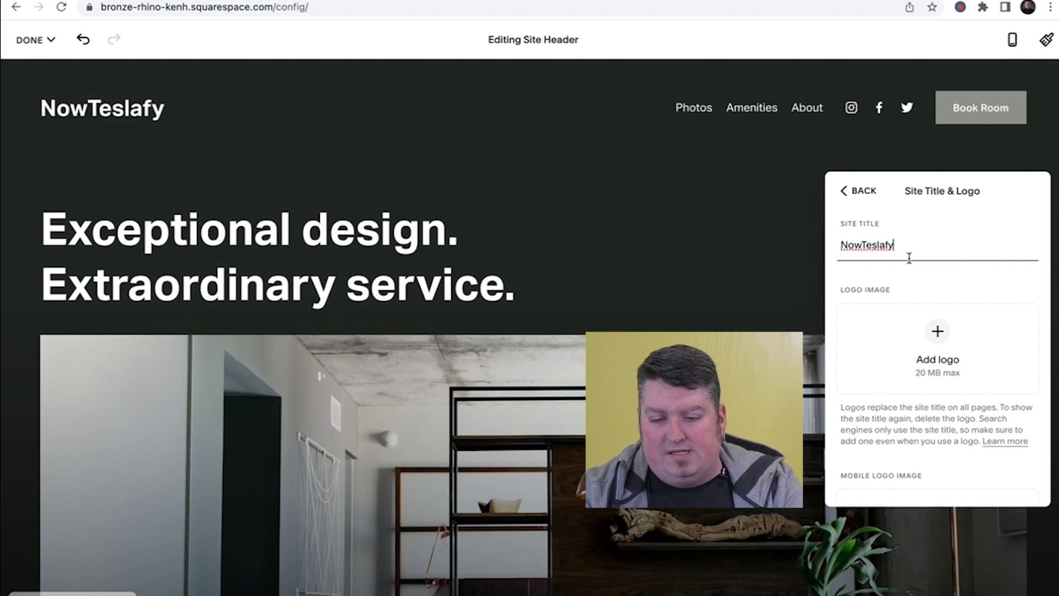
{"action": "type", "text": "!"}
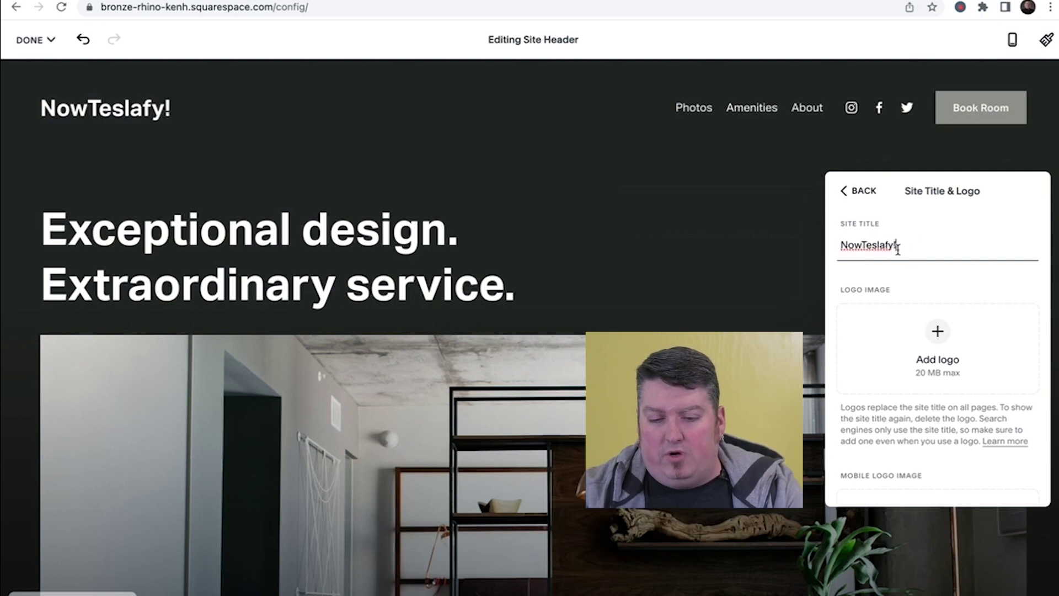
{"action": "key", "text": "BackSpace"}
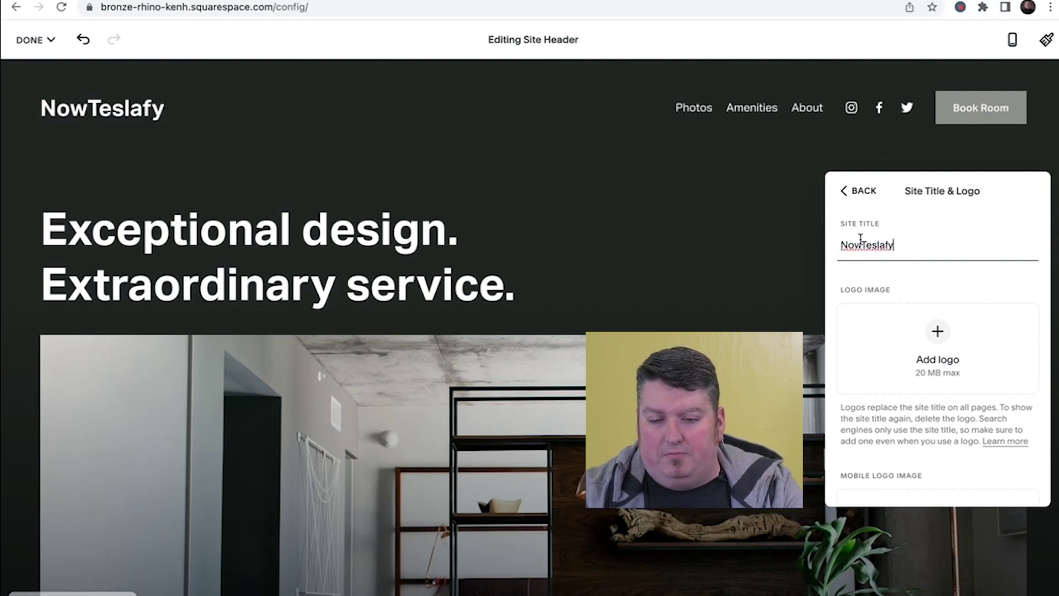
{"action": "left_click", "coordinate": [960, 268]}
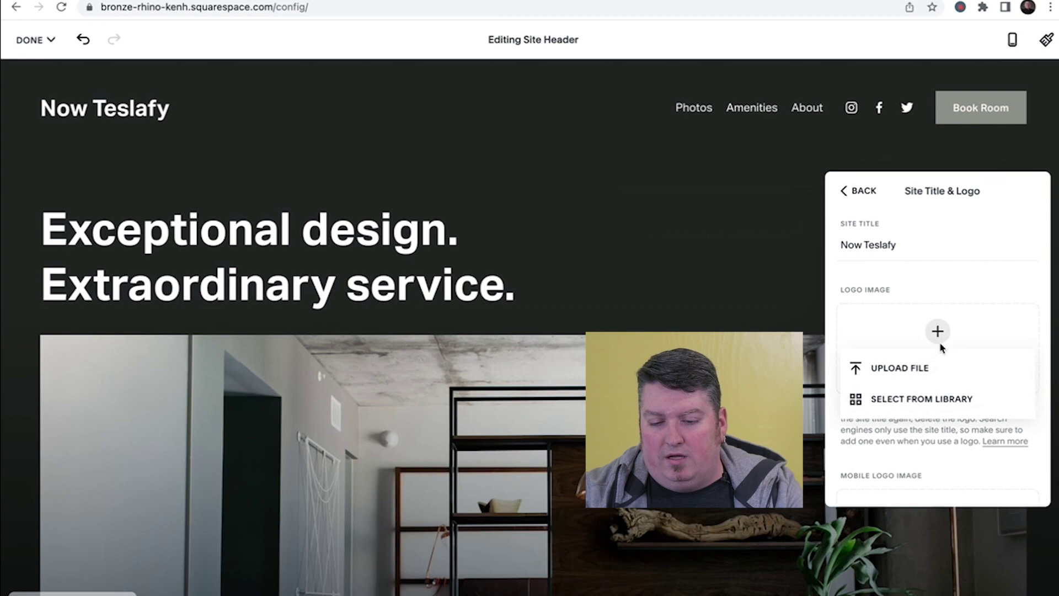
{"action": "left_click", "coordinate": [920, 366]}
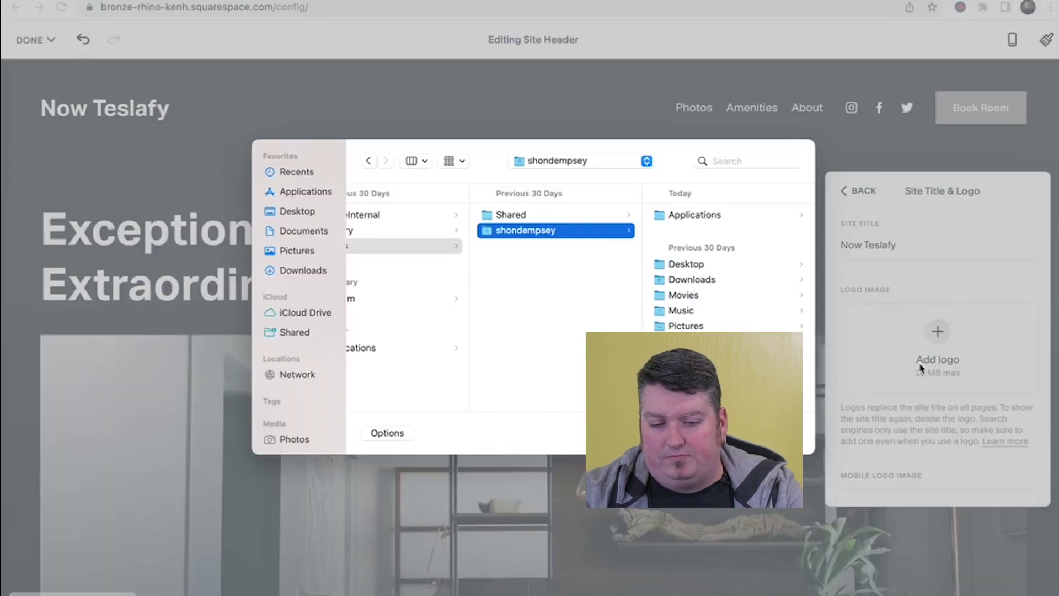
{"action": "left_click", "coordinate": [285, 215]}
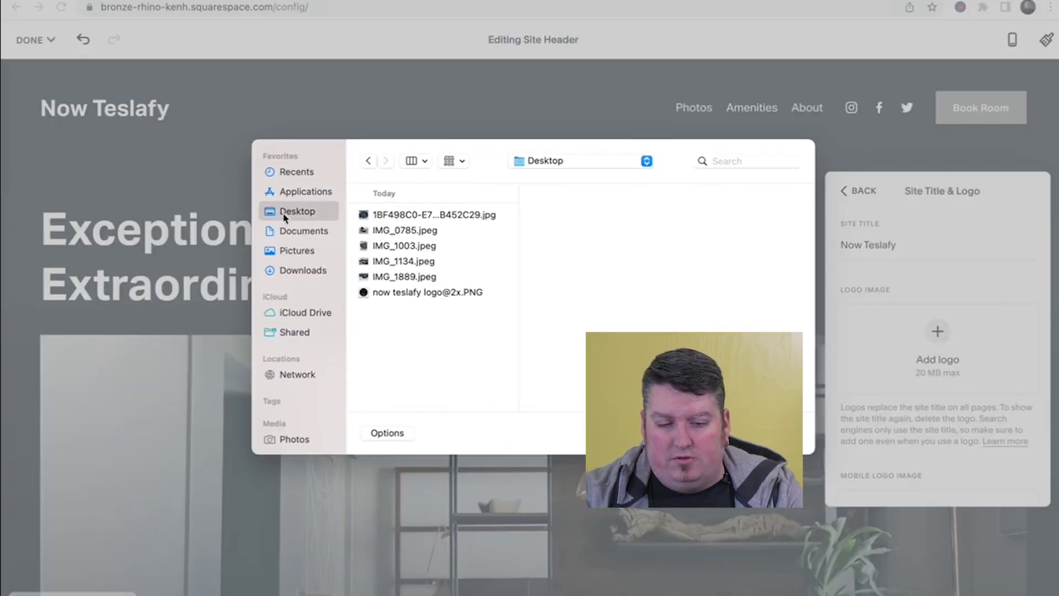
{"action": "left_click", "coordinate": [415, 295]}
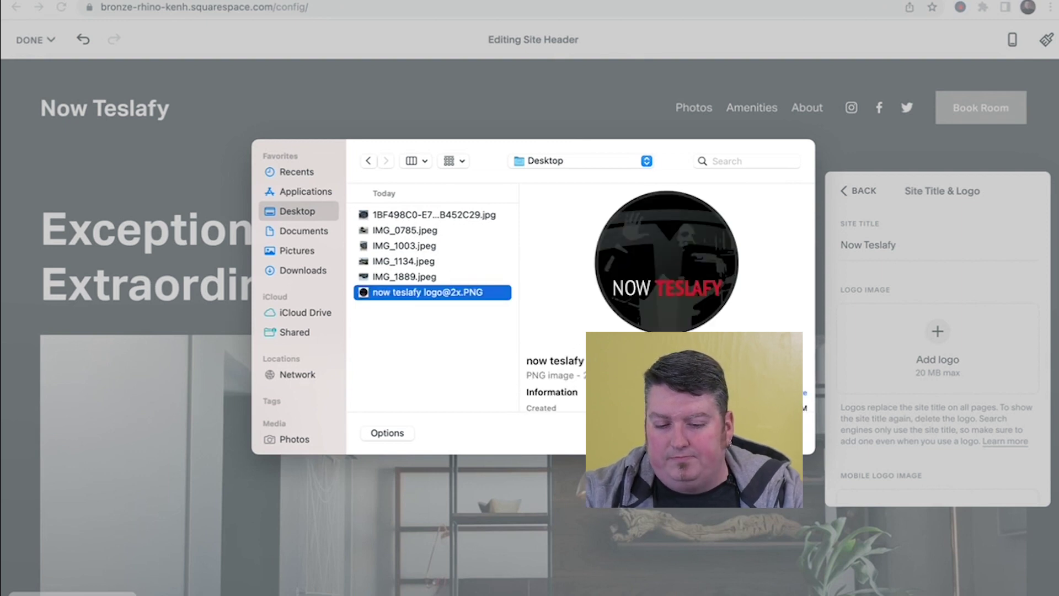
{"action": "key", "text": "Return"}
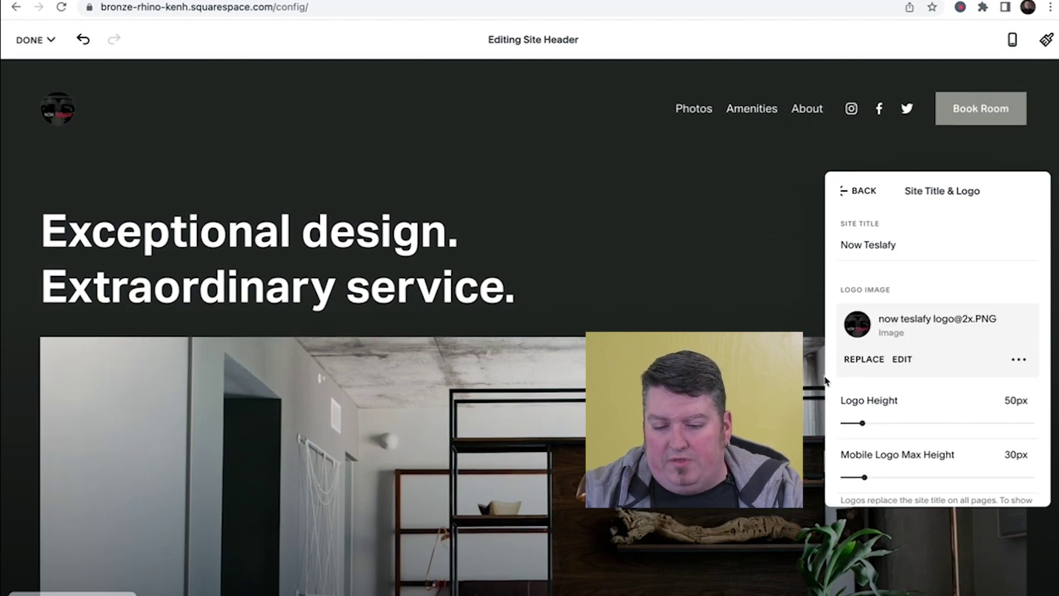
{"action": "scroll", "coordinate": [943, 345], "scroll_direction": "down", "scroll_amount": 2}
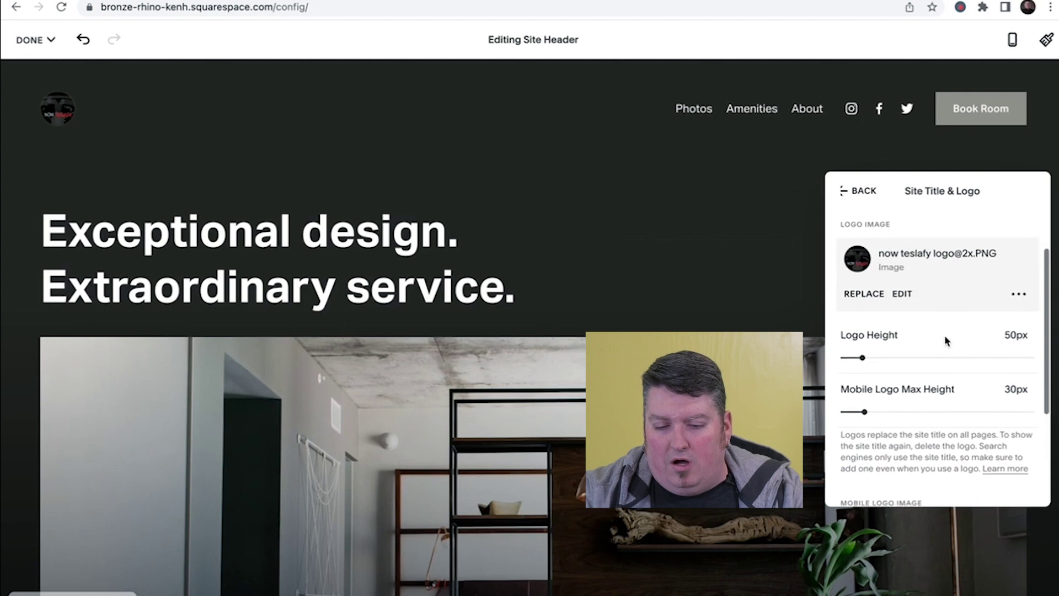
{"action": "left_click_drag", "start_coordinate": [862, 351], "coordinate": [899, 352]}
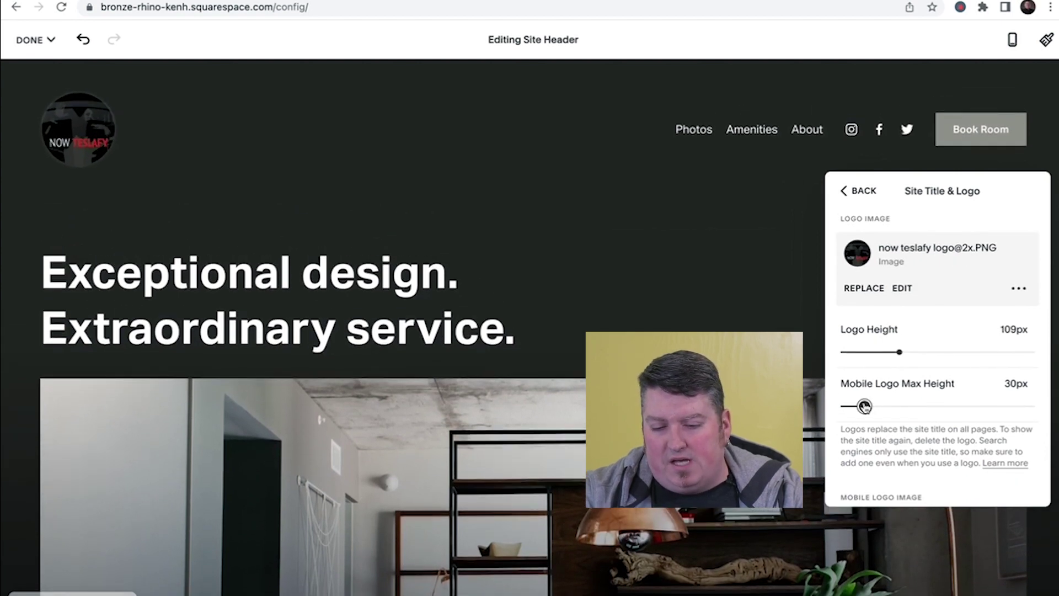
{"action": "mouse_move", "coordinate": [900, 352]}
{"action": "left_mouse_down"}
{"action": "mouse_move", "coordinate": [912, 351]}
{"action": "mouse_move", "coordinate": [882, 346]}
{"action": "mouse_move", "coordinate": [893, 345]}
{"action": "left_mouse_up"}
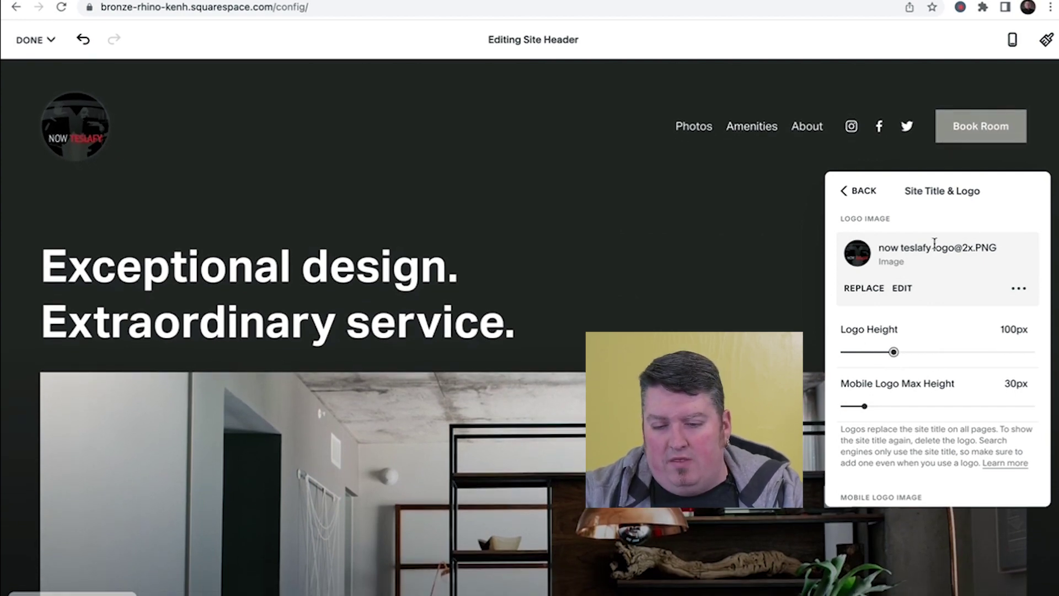
{"action": "scroll", "coordinate": [925, 350], "scroll_direction": "up", "scroll_amount": 2}
{"action": "scroll", "coordinate": [899, 339], "scroll_direction": "down", "scroll_amount": 1}
{"action": "scroll", "coordinate": [899, 339], "scroll_direction": "up", "scroll_amount": 1}
{"action": "scroll", "coordinate": [900, 340], "scroll_direction": "down", "scroll_amount": 3}
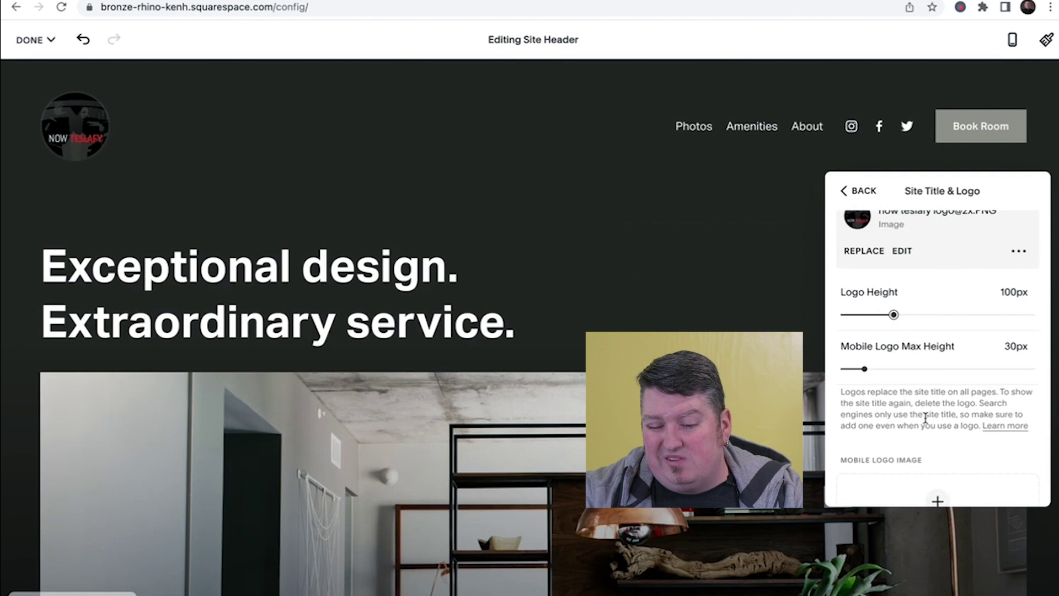
{"action": "scroll", "coordinate": [925, 419], "scroll_direction": "down", "scroll_amount": 3}
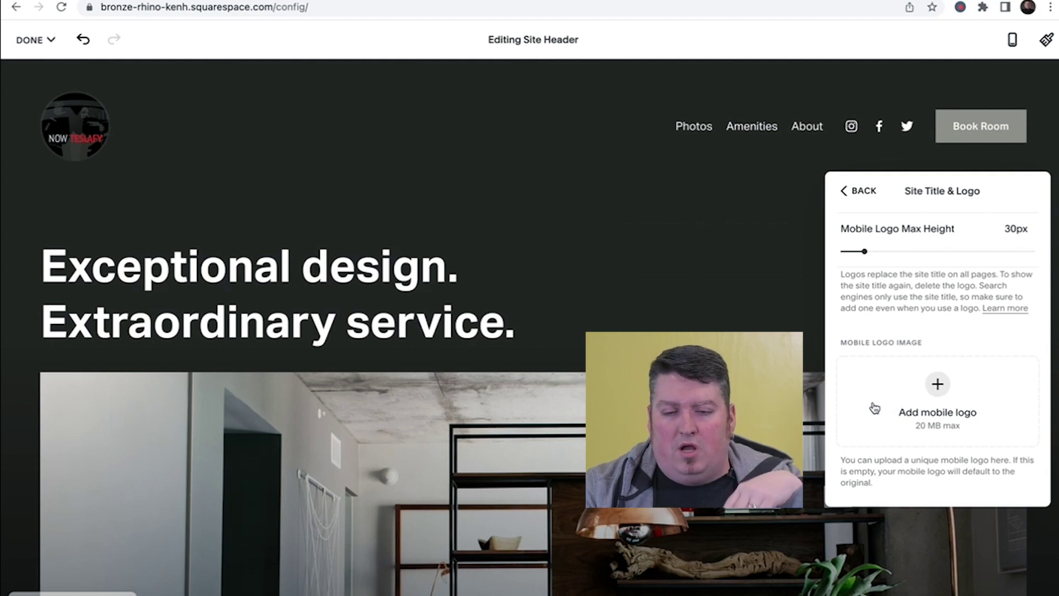
{"action": "scroll", "coordinate": [964, 272], "scroll_direction": "up", "scroll_amount": 5}
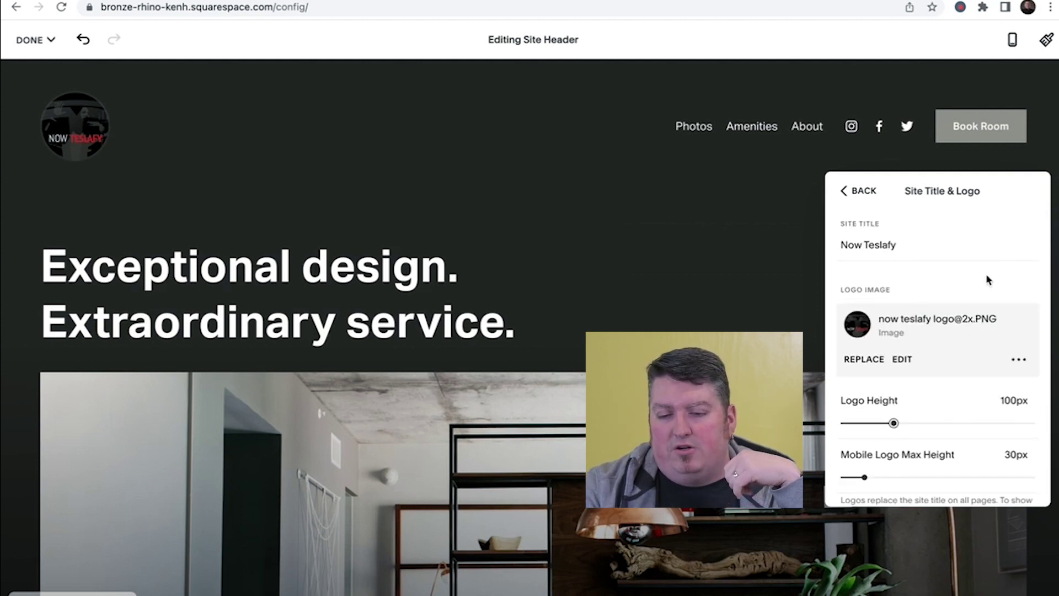
{"action": "scroll", "coordinate": [975, 273], "scroll_direction": "down", "scroll_amount": 4}
{"action": "scroll", "coordinate": [965, 426], "scroll_direction": "down", "scroll_amount": 2}
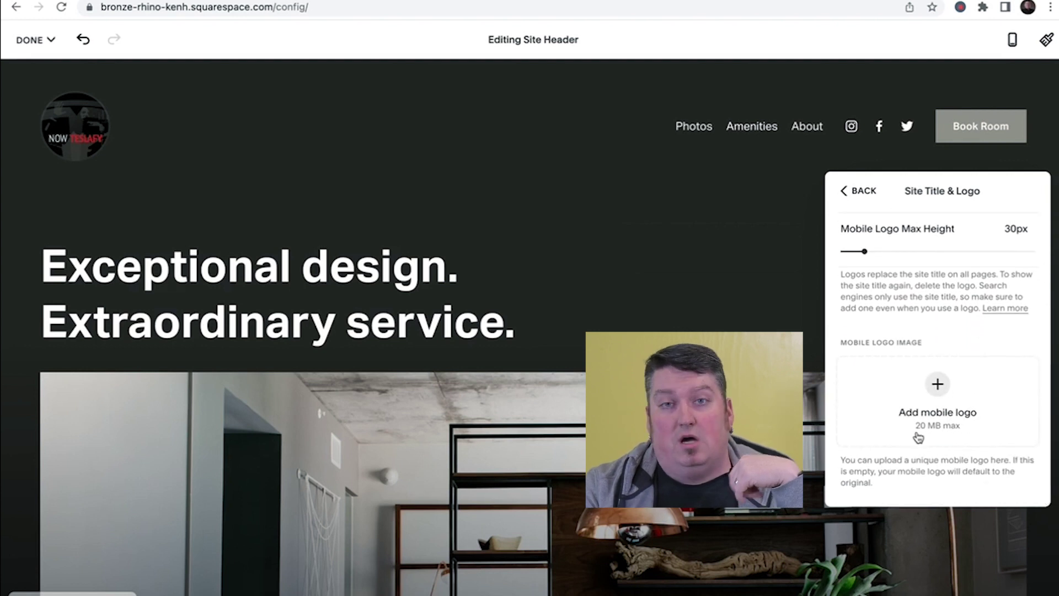
{"action": "scroll", "coordinate": [918, 436], "scroll_direction": "up", "scroll_amount": 6}
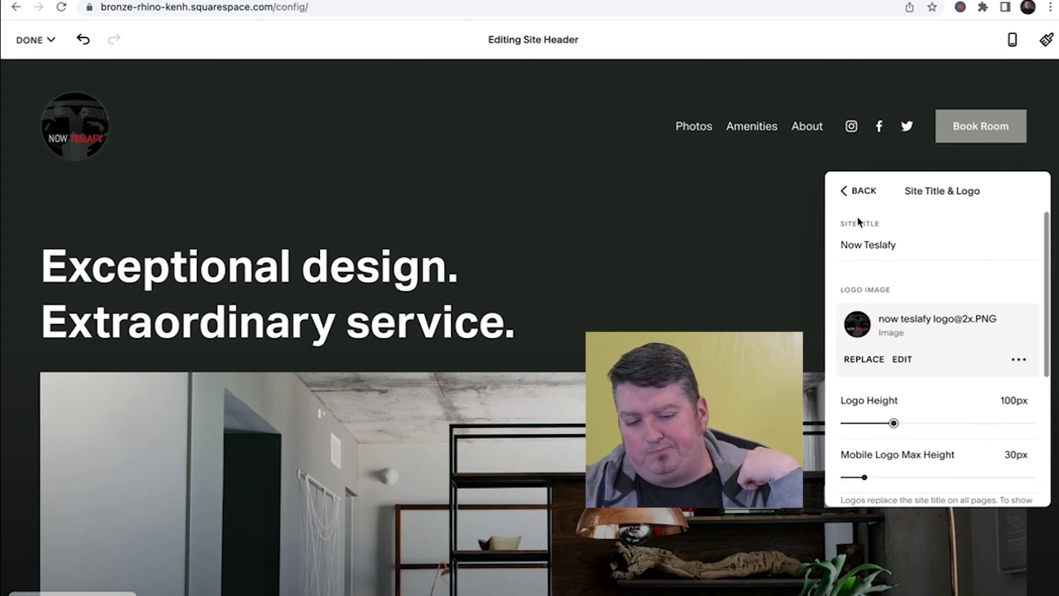
- Open the header Elements settings and toggle the header button off and back on
{"action": "left_click", "coordinate": [855, 191]}
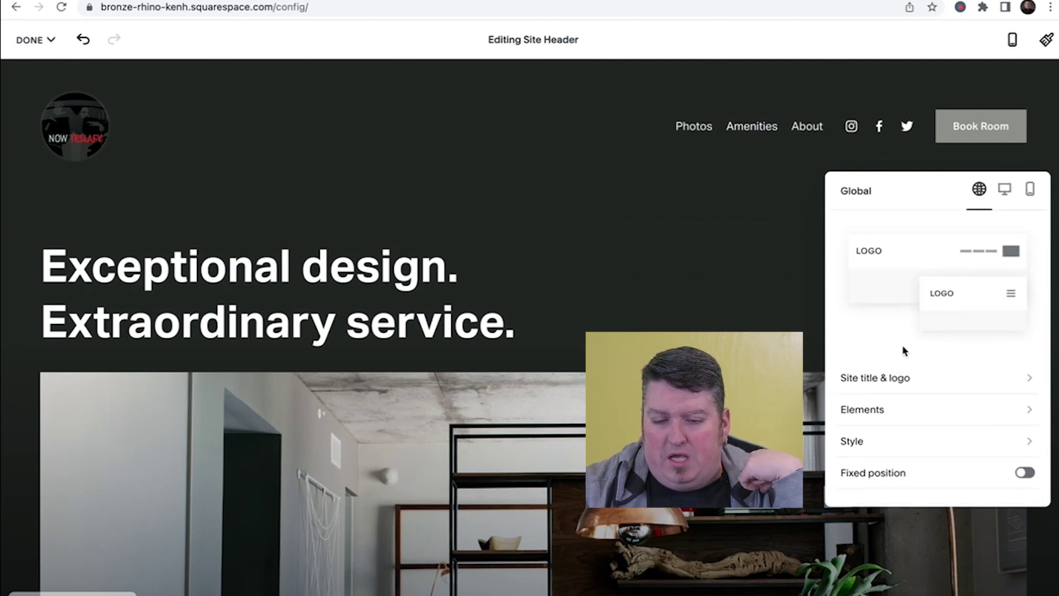
{"action": "scroll", "coordinate": [895, 333], "scroll_direction": "down", "scroll_amount": 1}
{"action": "scroll", "coordinate": [895, 333], "scroll_direction": "down", "scroll_amount": 1}
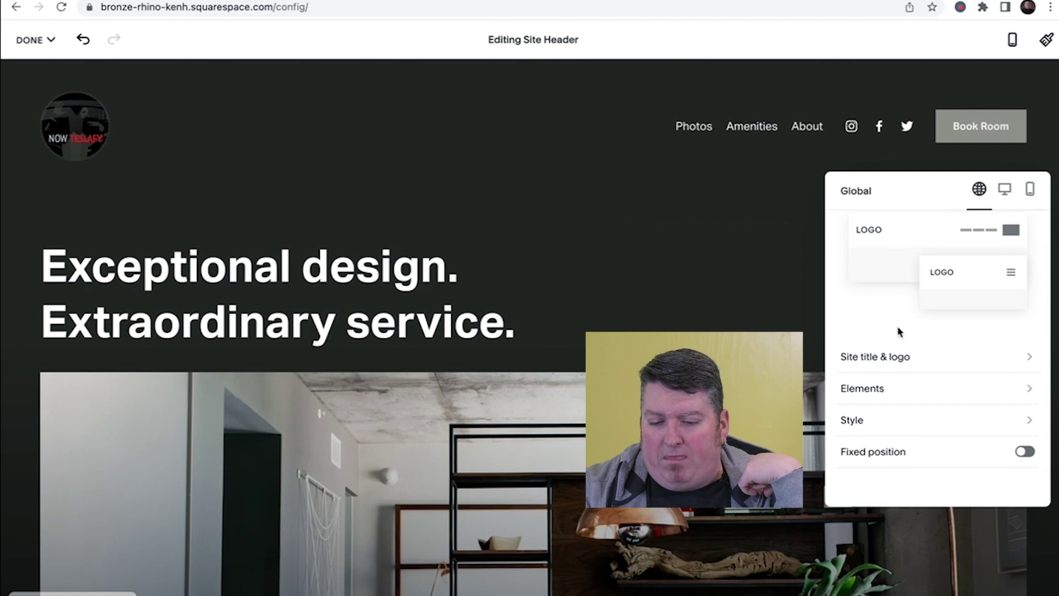
{"action": "left_click", "coordinate": [892, 391]}
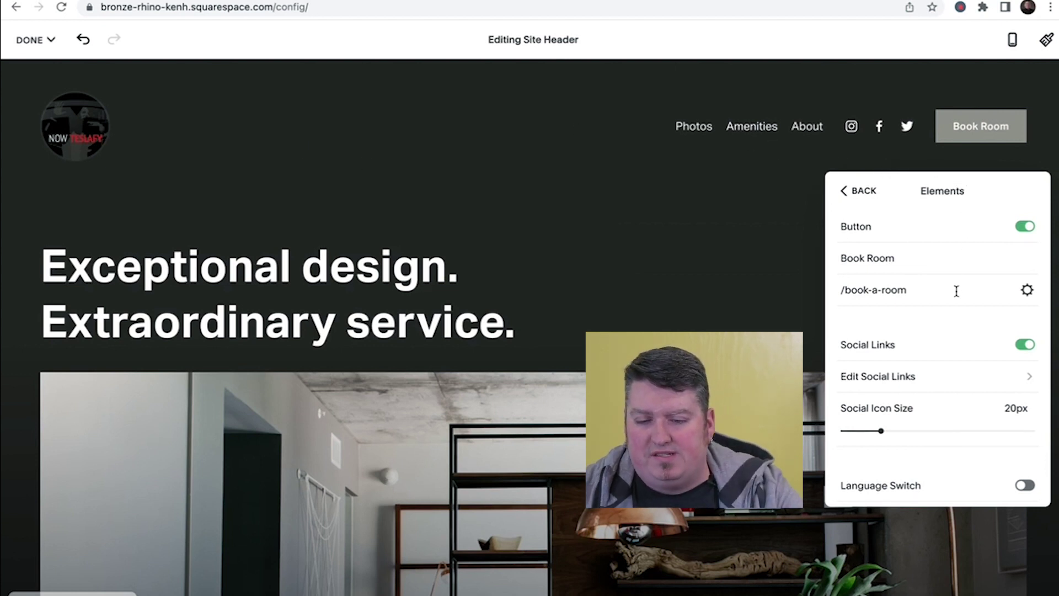
{"action": "left_click", "coordinate": [1025, 228]}
{"action": "left_click", "coordinate": [1025, 227]}
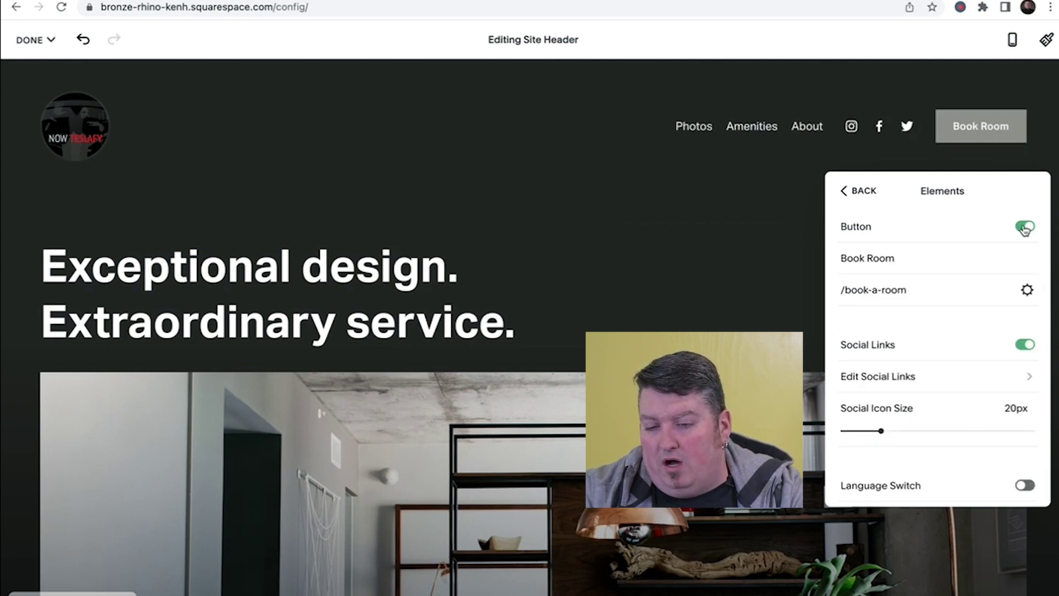
- Relabel the header button from 'Book Room' to 'Schedule A Demo'
{"action": "double_click", "coordinate": [920, 259]}
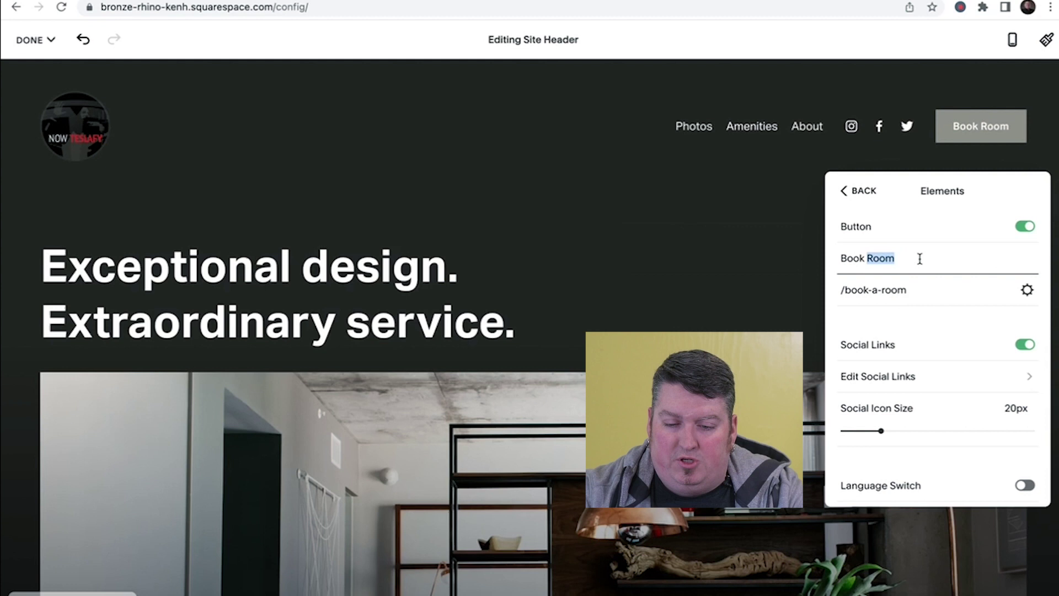
{"action": "key", "text": "super+a"}
{"action": "type", "text": "Schedulin"}
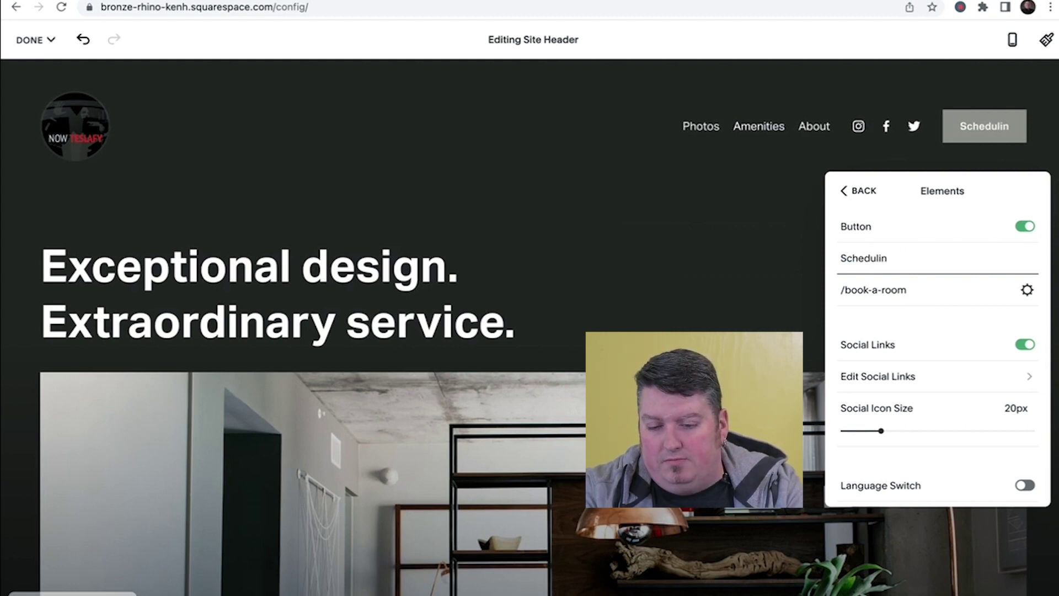
{"action": "key", "text": "BackSpace"}
{"action": "key", "text": "BackSpace"}
{"action": "type", "text": "e A Demp"}
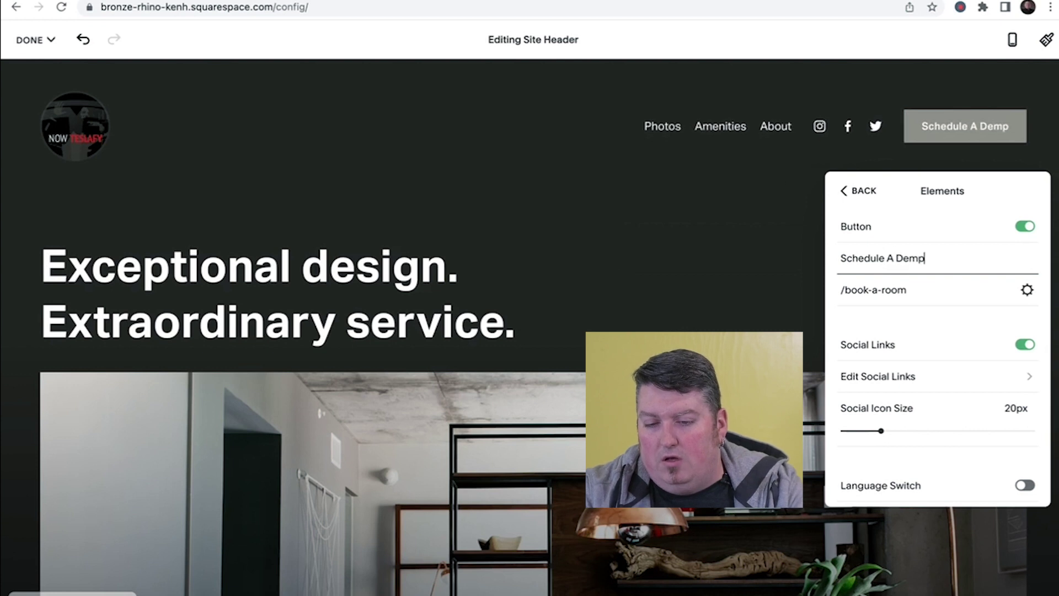
{"action": "key", "text": "BackSpace"}
{"action": "type", "text": "o"}
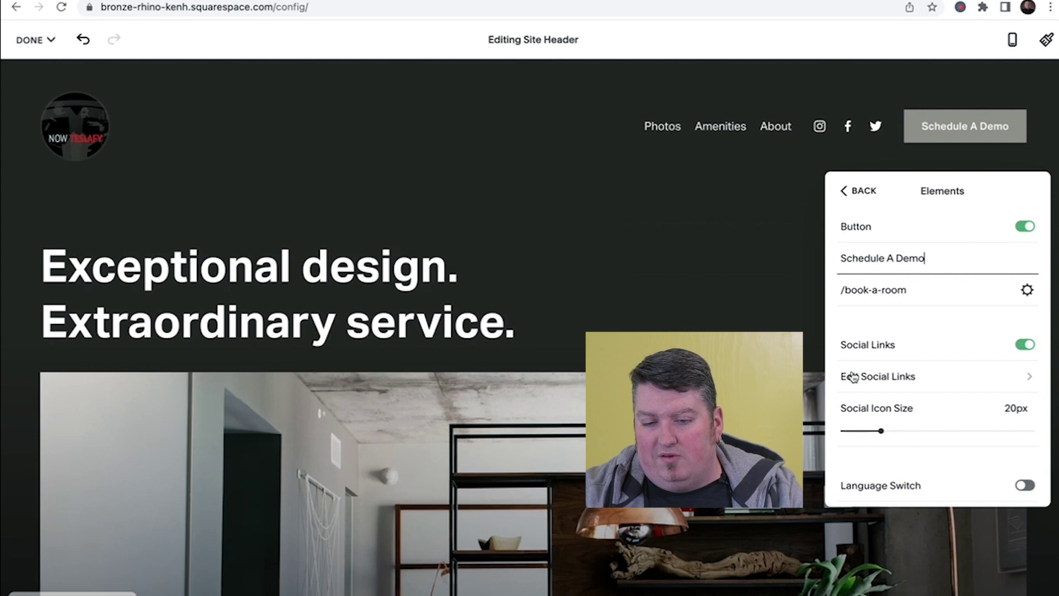
- Toggle Social Links off and on again, then switch on the Cart element
{"action": "left_click", "coordinate": [1032, 346]}
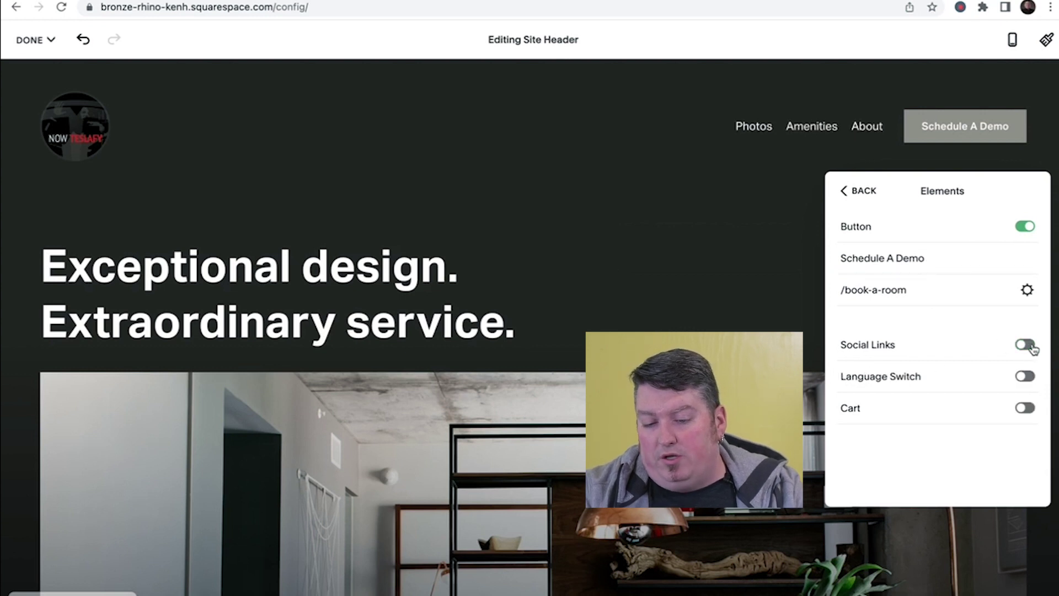
{"action": "left_click", "coordinate": [1026, 345]}
{"action": "scroll", "coordinate": [963, 372], "scroll_direction": "down", "scroll_amount": 1}
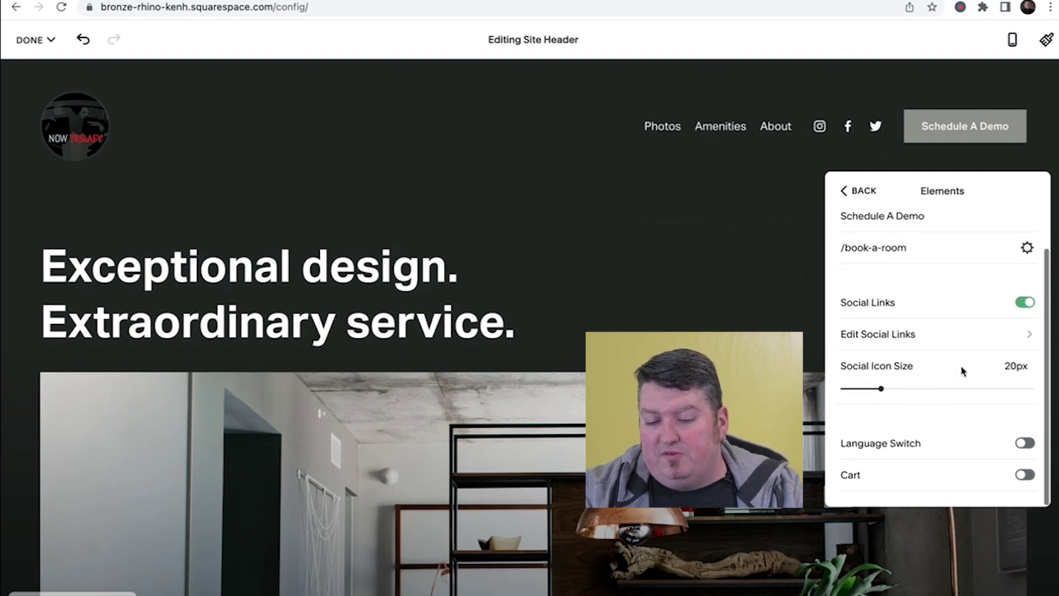
{"action": "scroll", "coordinate": [977, 441], "scroll_direction": "up", "scroll_amount": 1}
{"action": "scroll", "coordinate": [977, 440], "scroll_direction": "down", "scroll_amount": 1}
{"action": "left_click", "coordinate": [1025, 475]}
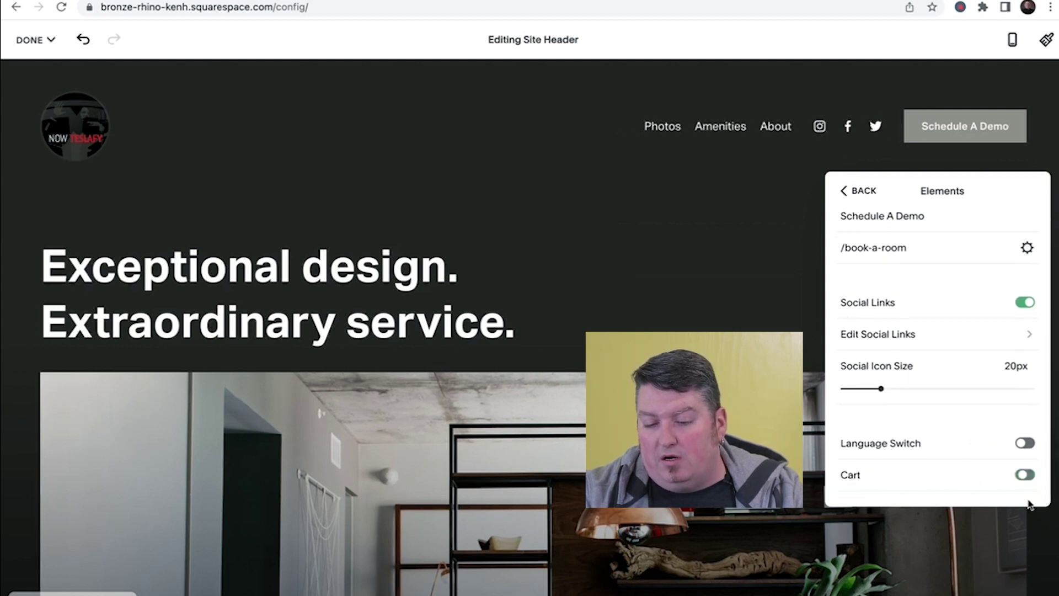
{"action": "scroll", "coordinate": [941, 365], "scroll_direction": "up", "scroll_amount": 1}
- Try a Solid white header style, then revert the header style to Dynamic
{"action": "left_click", "coordinate": [861, 192]}
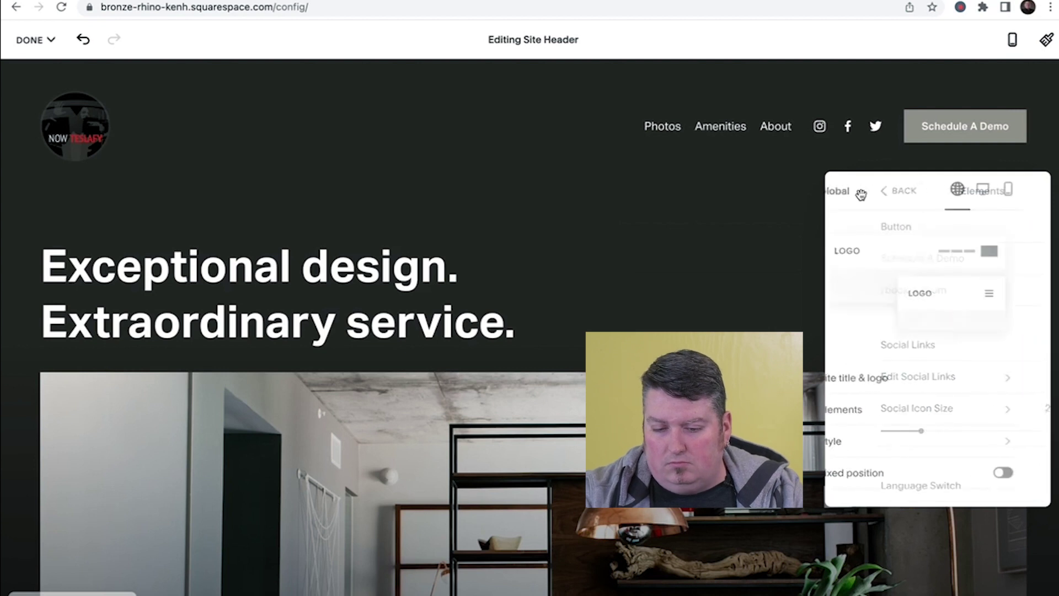
{"action": "left_click", "coordinate": [855, 442]}
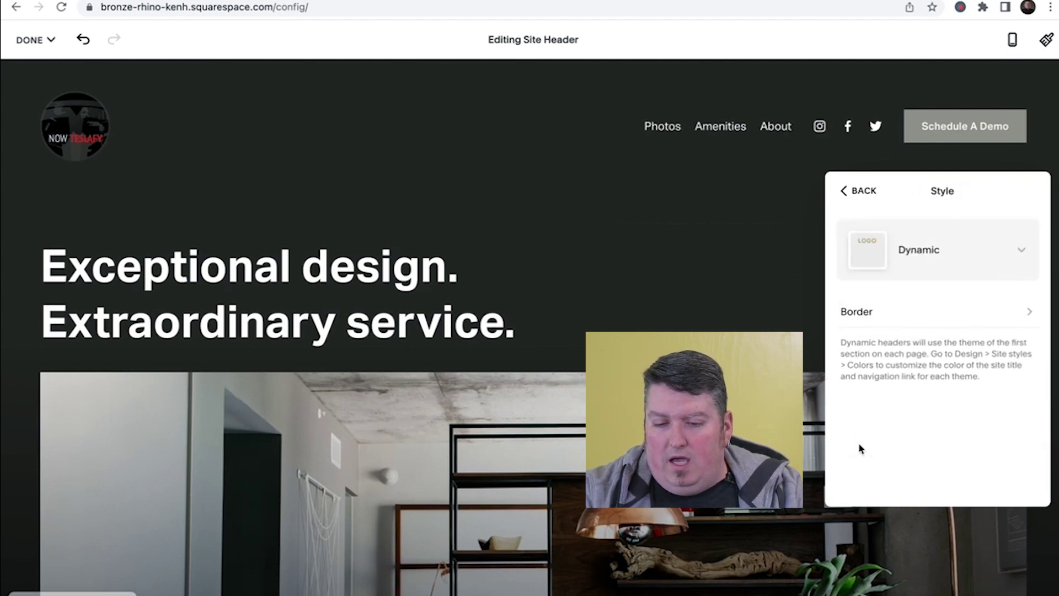
{"action": "left_click", "coordinate": [997, 258]}
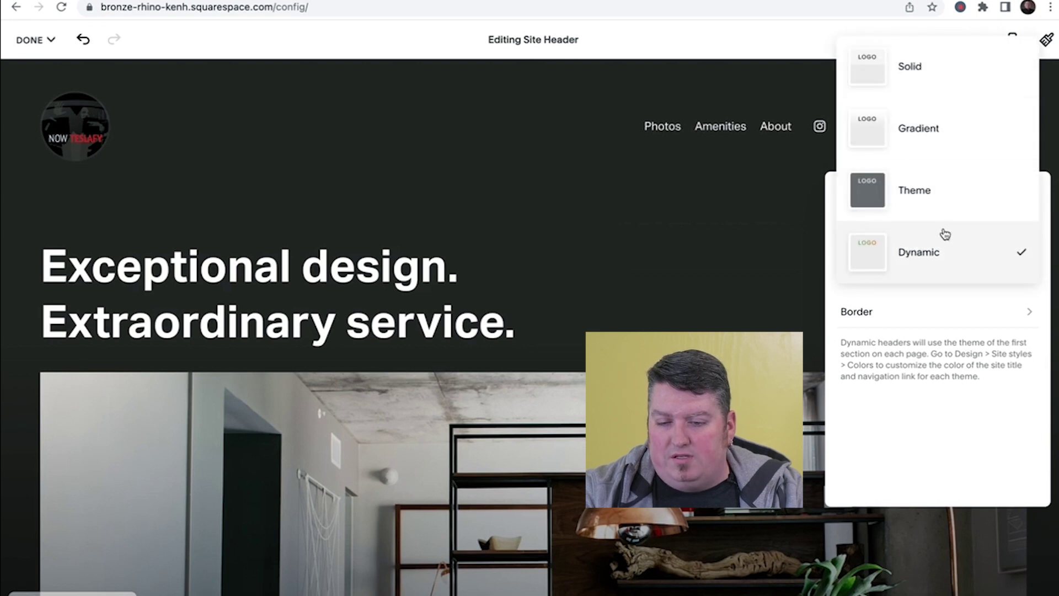
{"action": "left_click", "coordinate": [938, 84]}
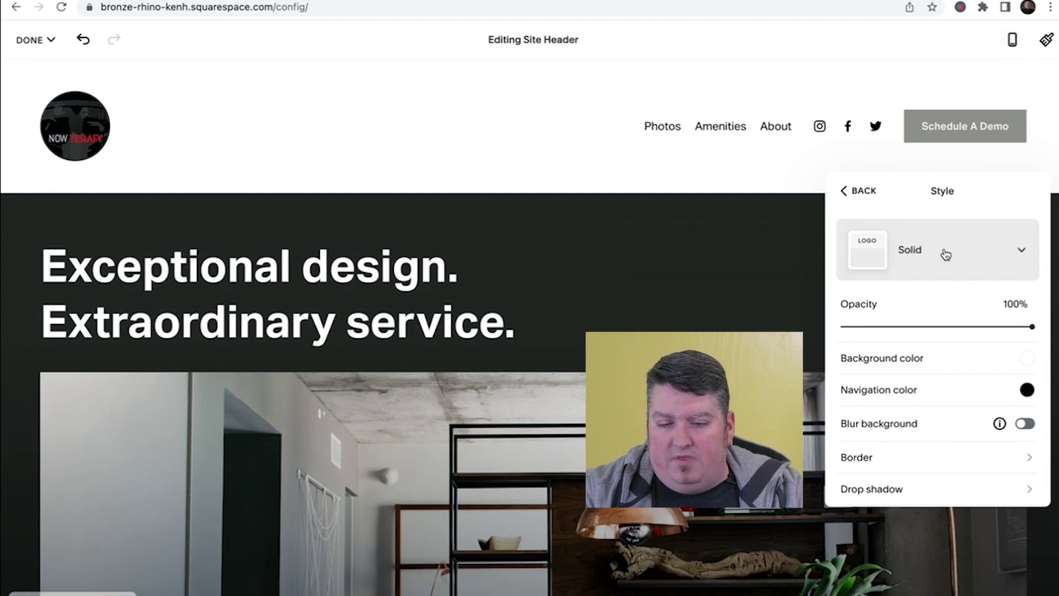
{"action": "left_click", "coordinate": [979, 265]}
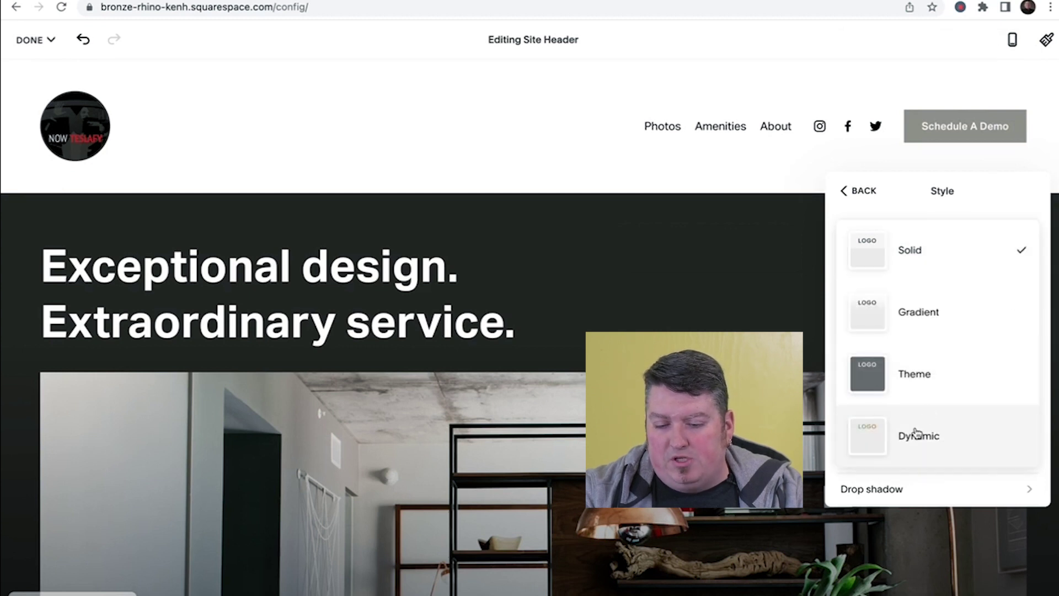
{"action": "left_click", "coordinate": [917, 435]}
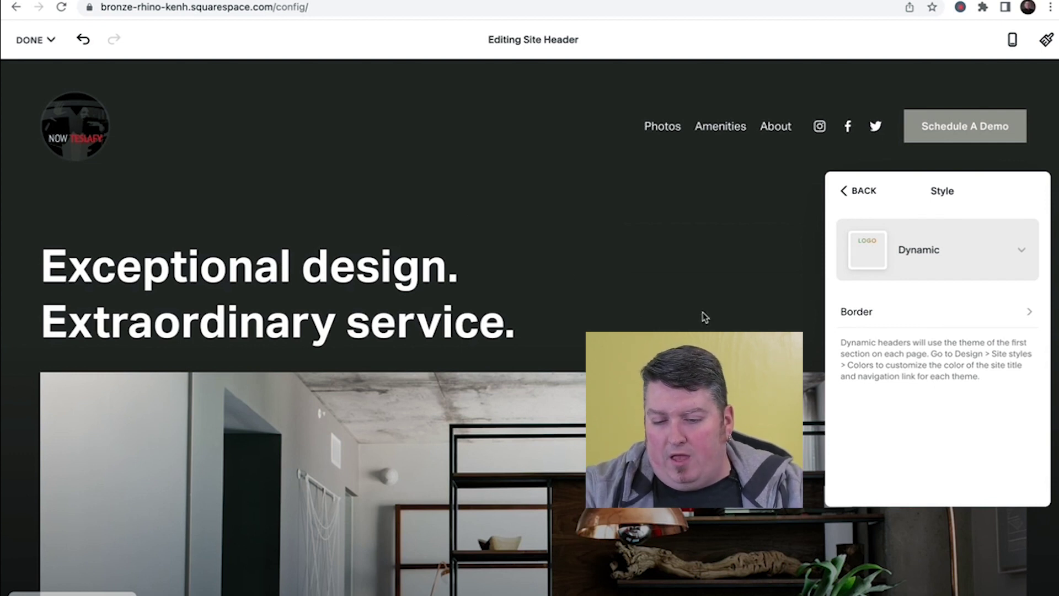
{"action": "left_click", "coordinate": [856, 192]}
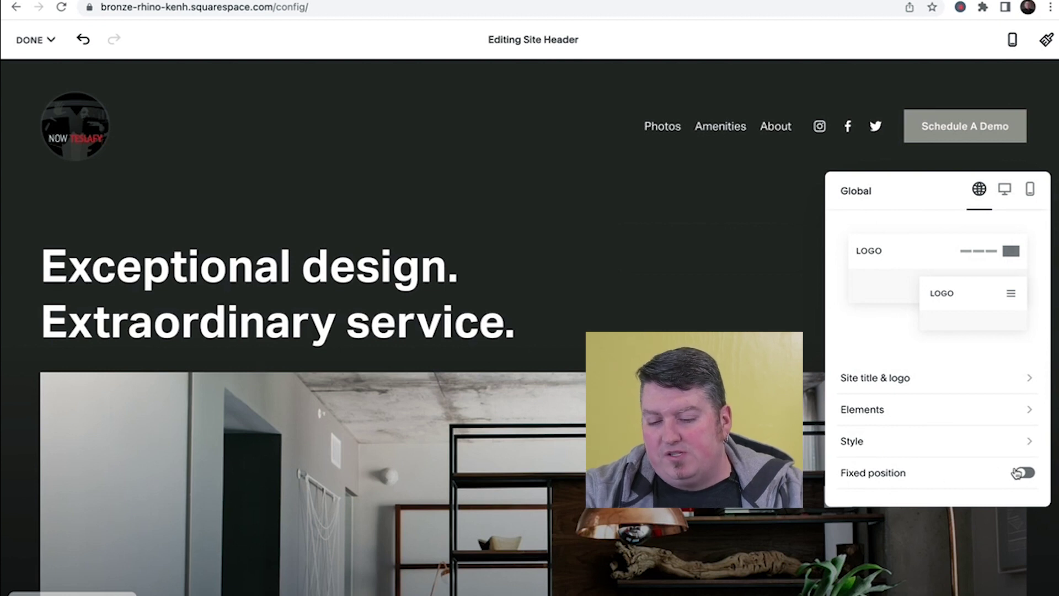
- Switch on Fixed position for the header, leaving the fixed header style on Basic
{"action": "left_click", "coordinate": [1023, 474]}
{"action": "scroll", "coordinate": [938, 402], "scroll_direction": "down", "scroll_amount": 1}
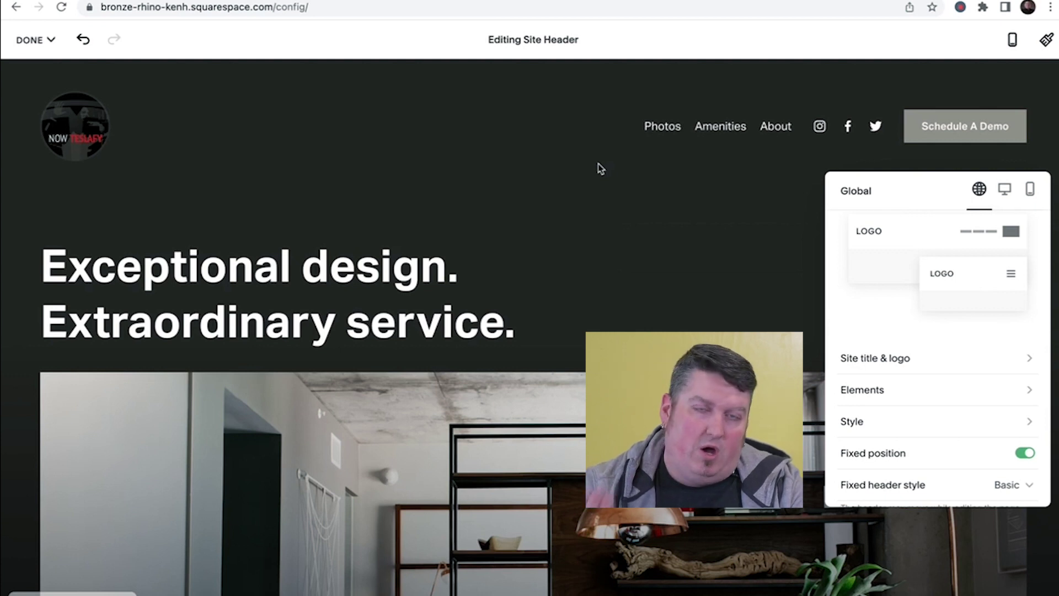
{"action": "scroll", "coordinate": [850, 391], "scroll_direction": "down", "scroll_amount": 2}
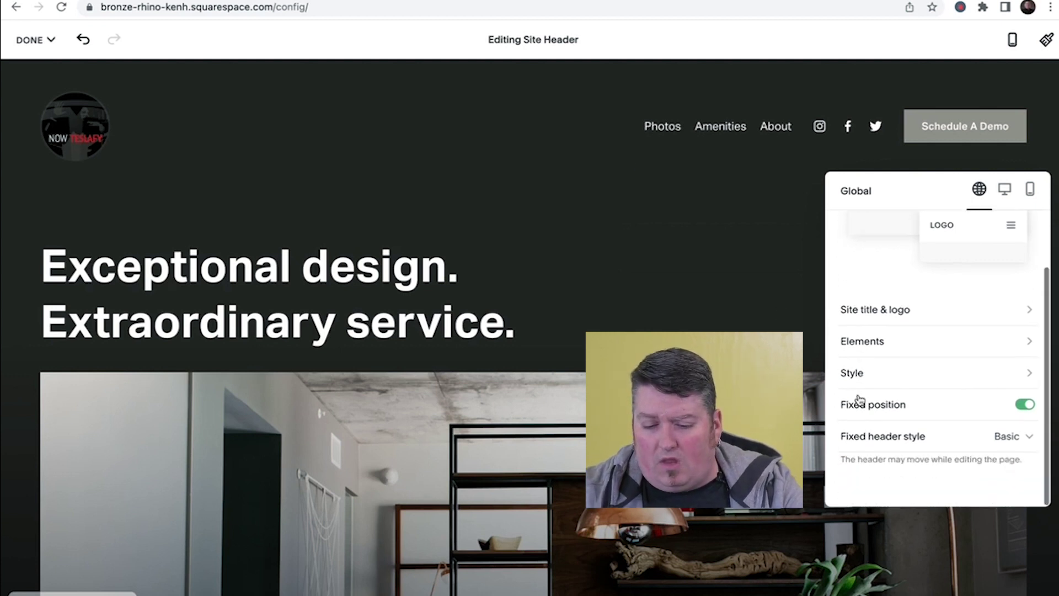
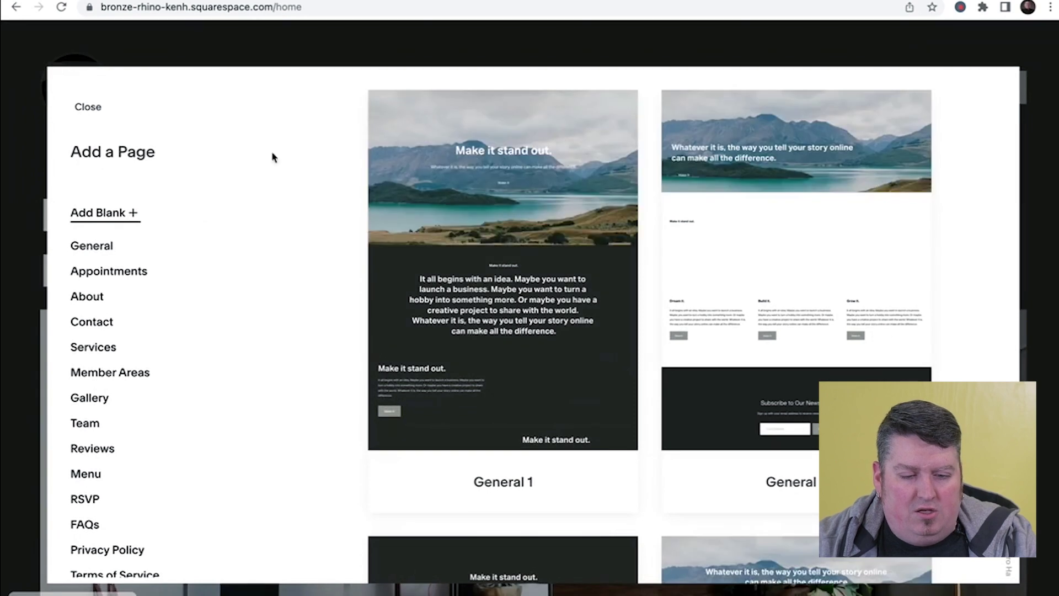
- Open the Contact category to view the Contact 1, Contact 2 and Contact 3 templates
{"action": "scroll", "coordinate": [617, 161], "scroll_direction": "down", "scroll_amount": 8}
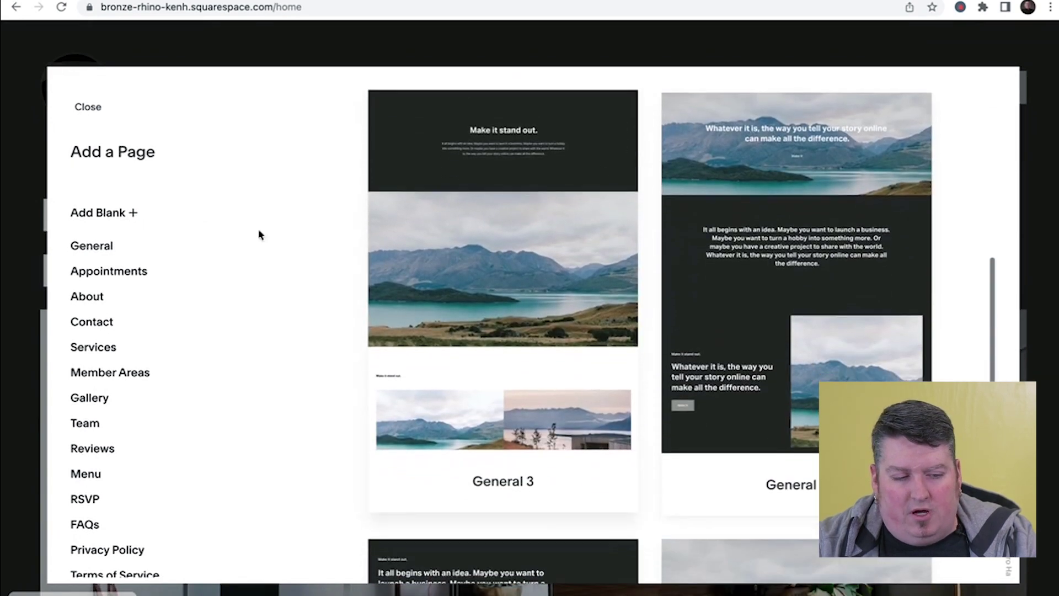
{"action": "scroll", "coordinate": [128, 243], "scroll_direction": "down", "scroll_amount": 2}
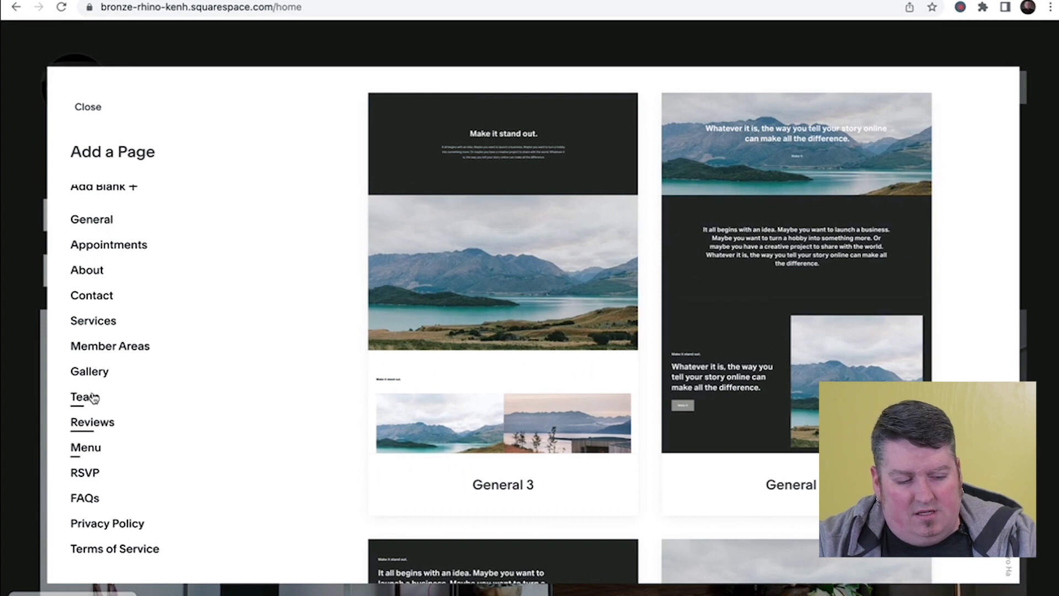
{"action": "left_click", "coordinate": [103, 297]}
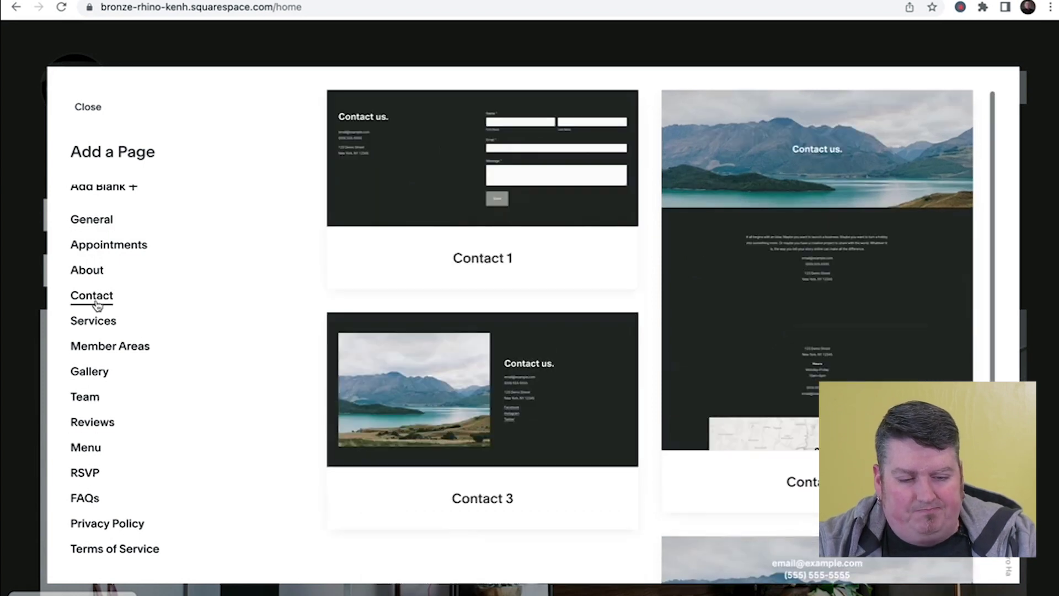
{"action": "scroll", "coordinate": [748, 259], "scroll_direction": "down", "scroll_amount": 5}
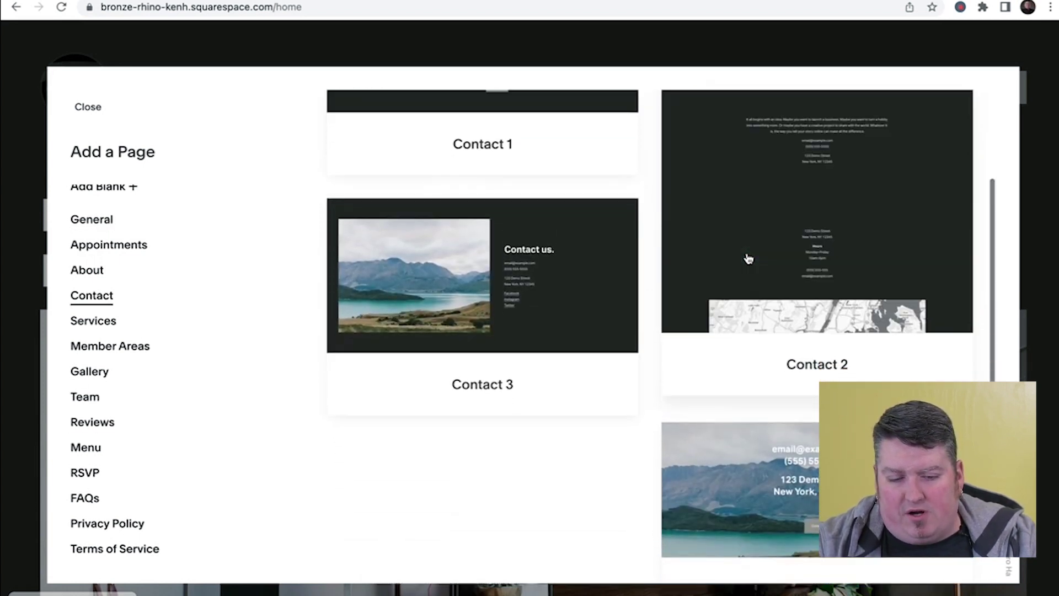
{"action": "scroll", "coordinate": [652, 429], "scroll_direction": "up", "scroll_amount": 5}
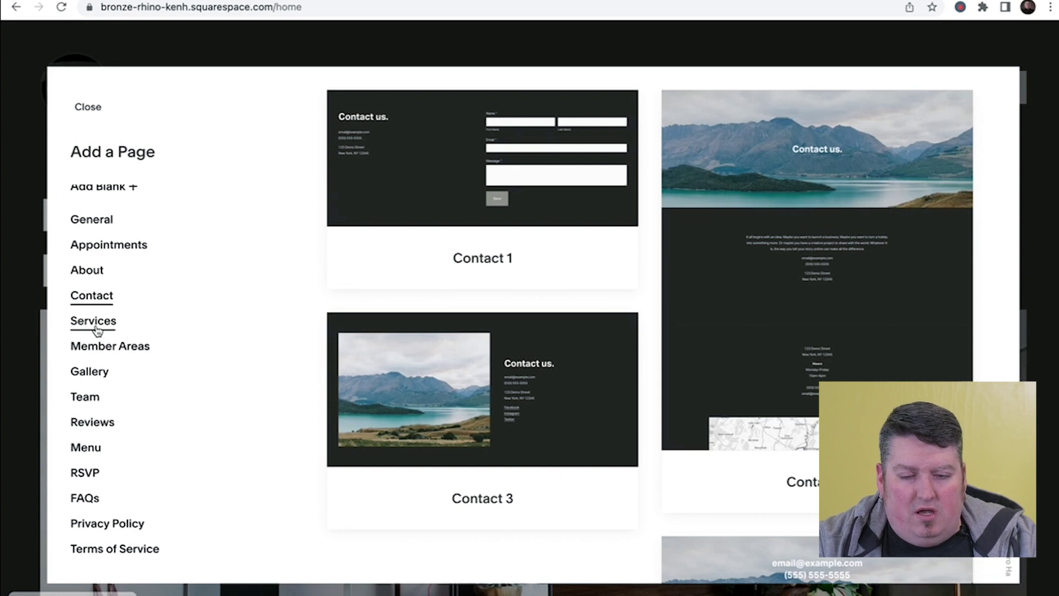
{"action": "scroll", "coordinate": [87, 329], "scroll_direction": "up", "scroll_amount": 1}
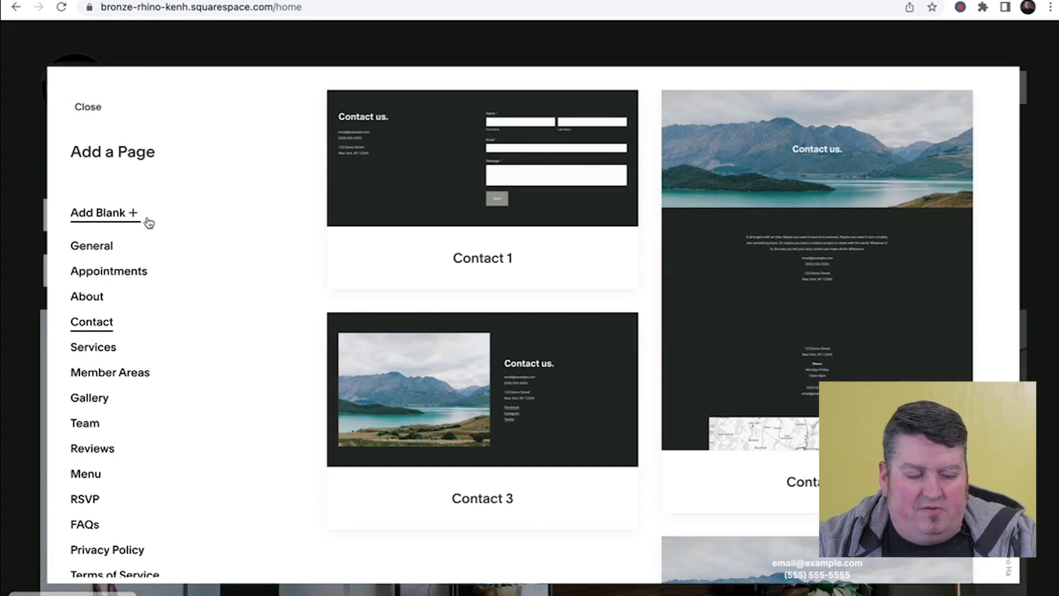
- Add a blank page named 'Contact Us' and start editing it
{"action": "left_click", "coordinate": [111, 227]}
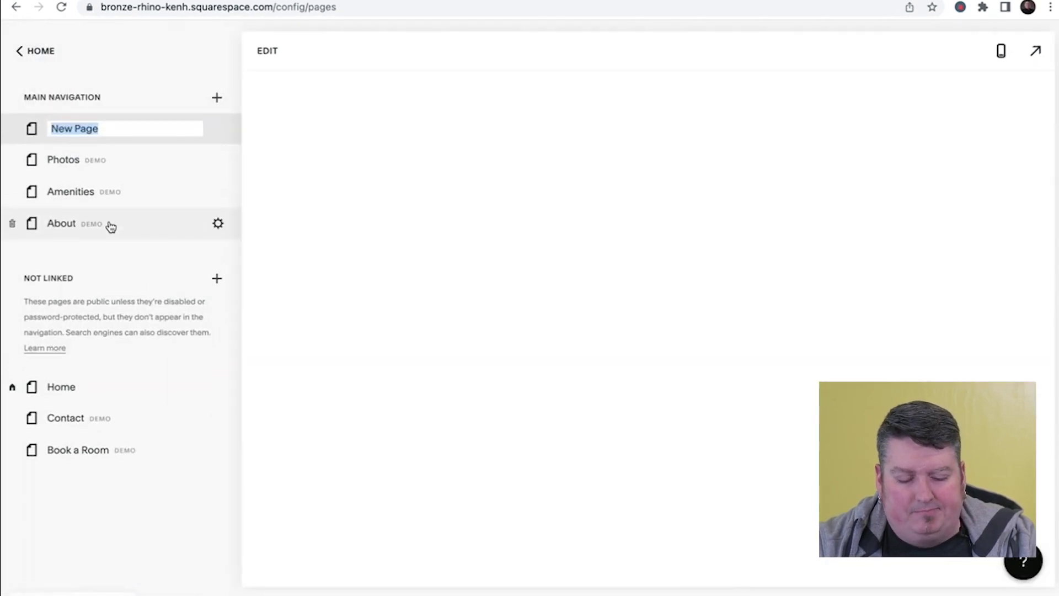
{"action": "type", "text": "Contact Us"}
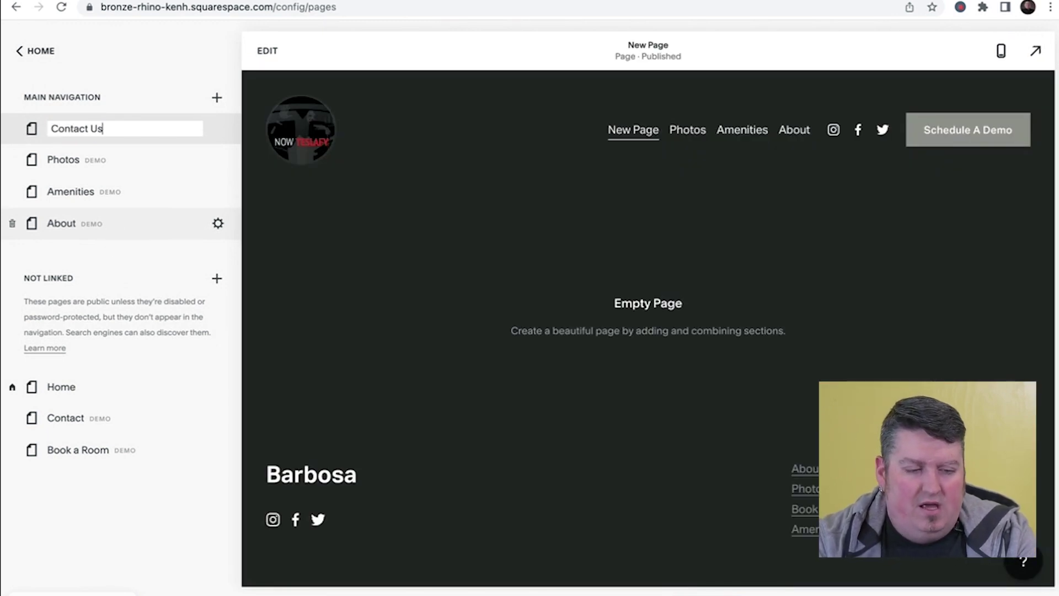
{"action": "key", "text": "Return"}
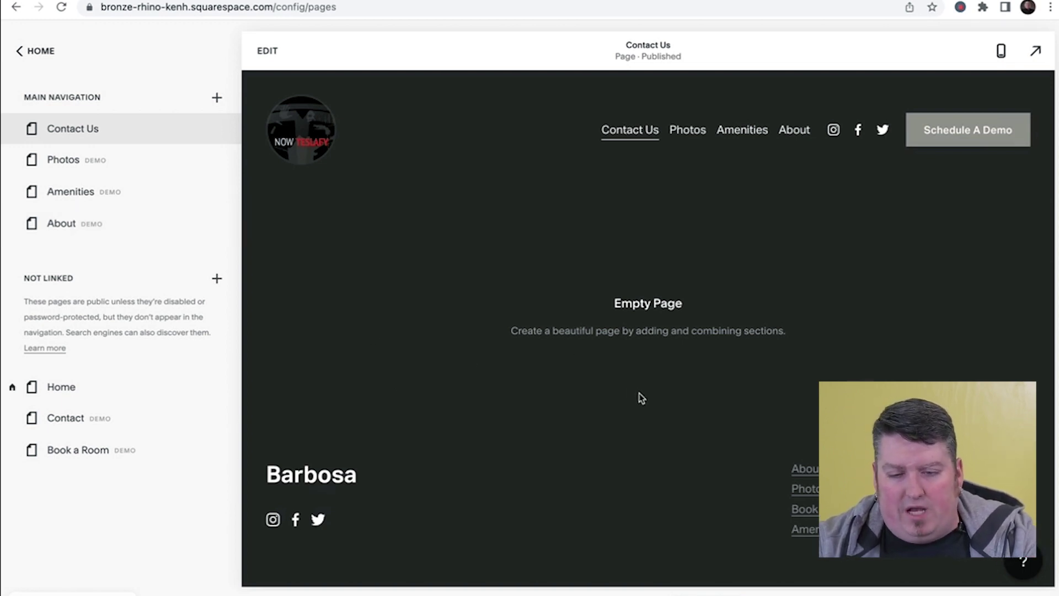
{"action": "left_click", "coordinate": [268, 53]}
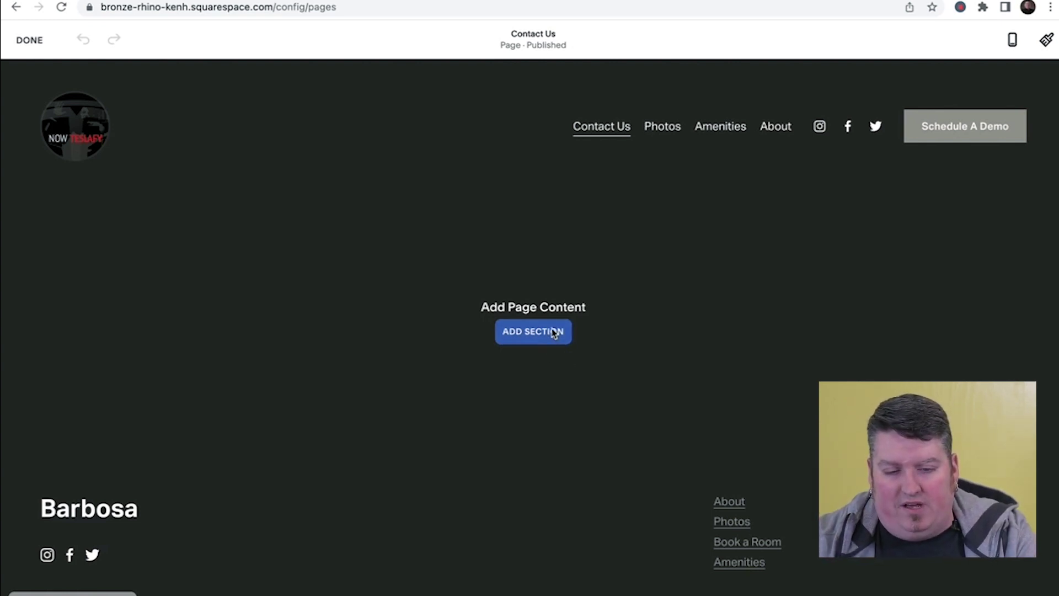
- Open the Add a Section gallery and preview the calendar section layouts
{"action": "left_click", "coordinate": [554, 333]}
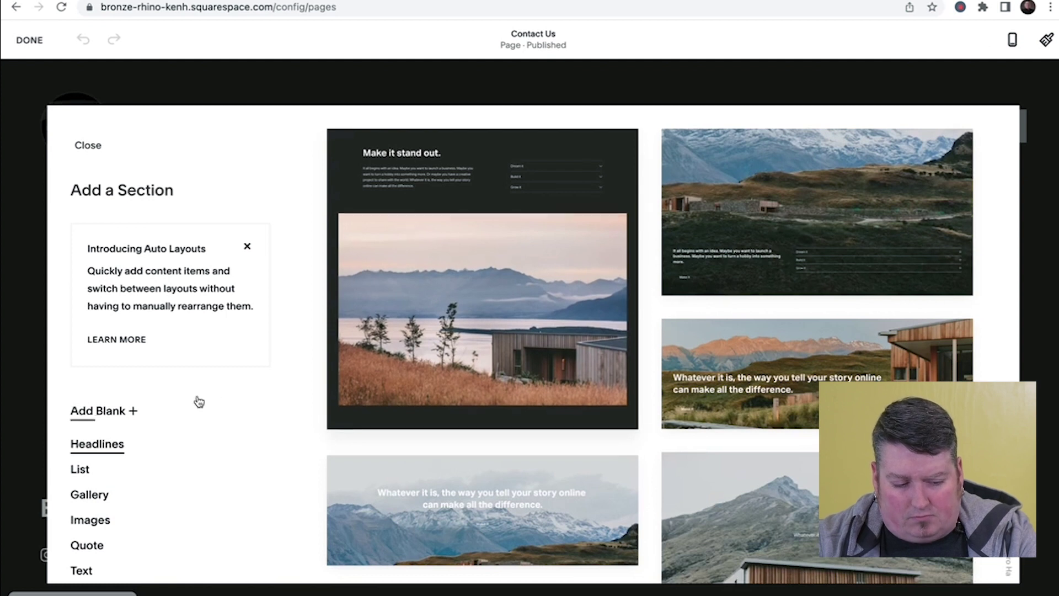
{"action": "scroll", "coordinate": [118, 402], "scroll_direction": "down", "scroll_amount": 1}
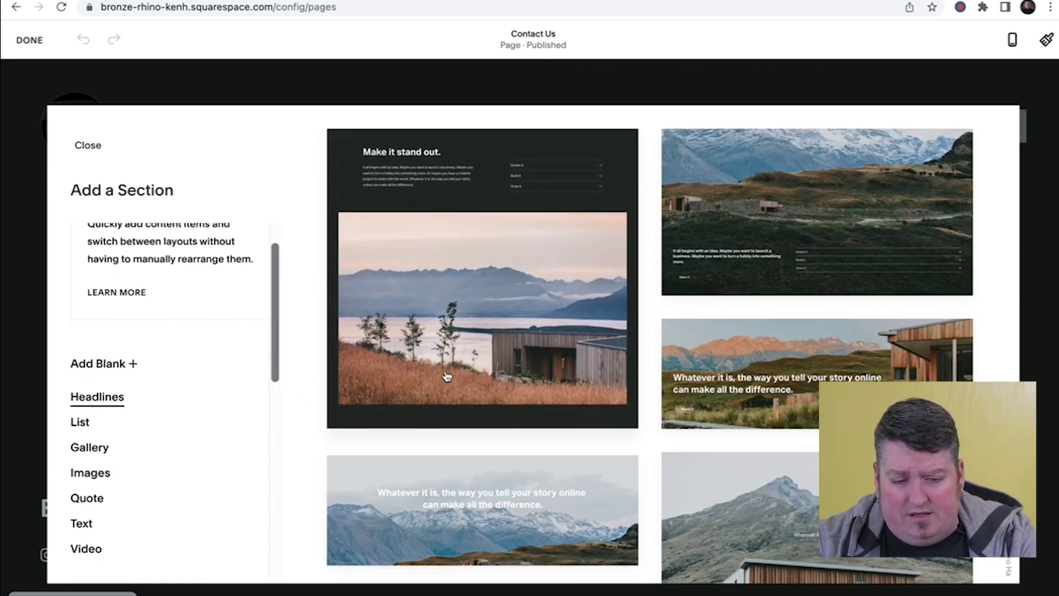
{"action": "scroll", "coordinate": [102, 493], "scroll_direction": "down", "scroll_amount": 4}
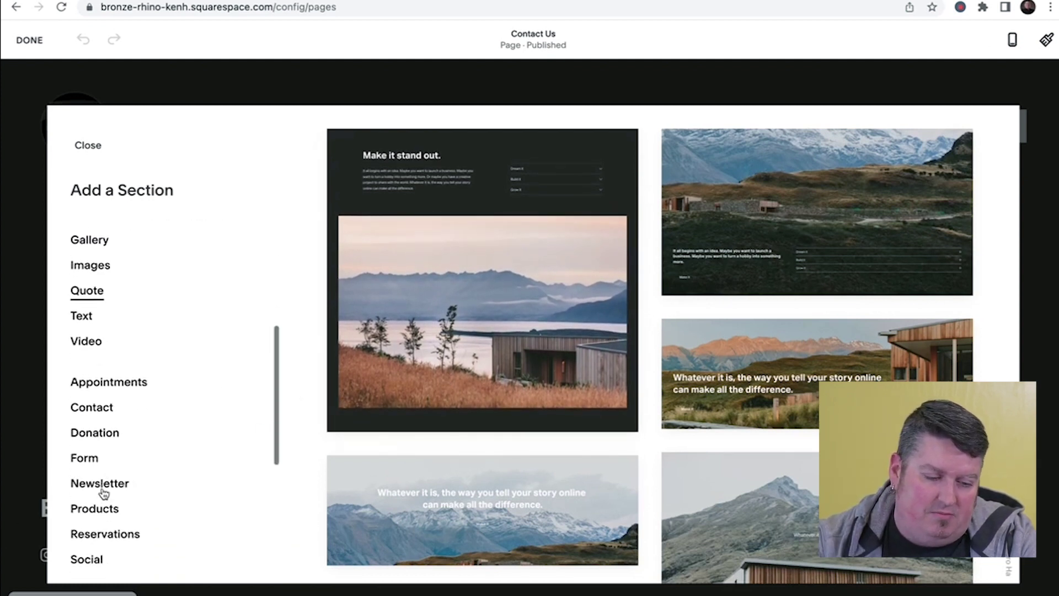
{"action": "scroll", "coordinate": [133, 364], "scroll_direction": "down", "scroll_amount": 3}
{"action": "scroll", "coordinate": [123, 367], "scroll_direction": "down", "scroll_amount": 2}
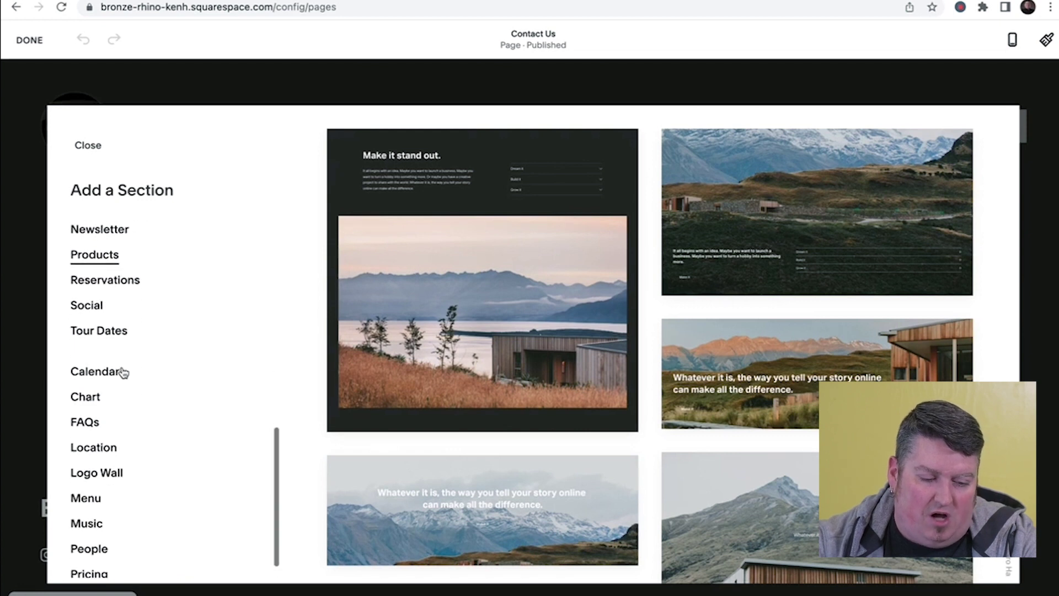
{"action": "left_click", "coordinate": [121, 373]}
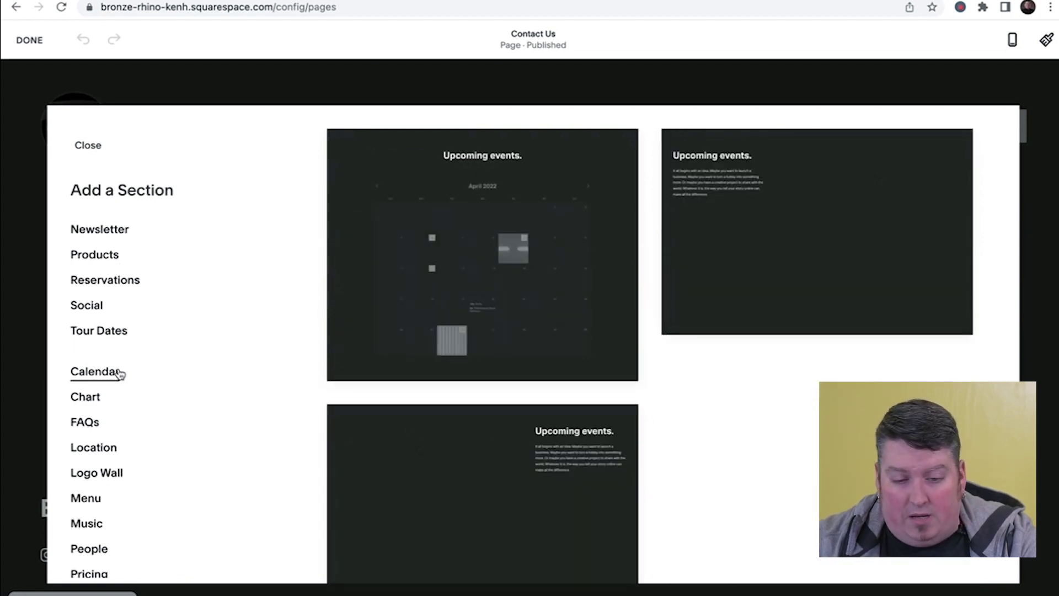
{"action": "scroll", "coordinate": [107, 378], "scroll_direction": "down", "scroll_amount": 1}
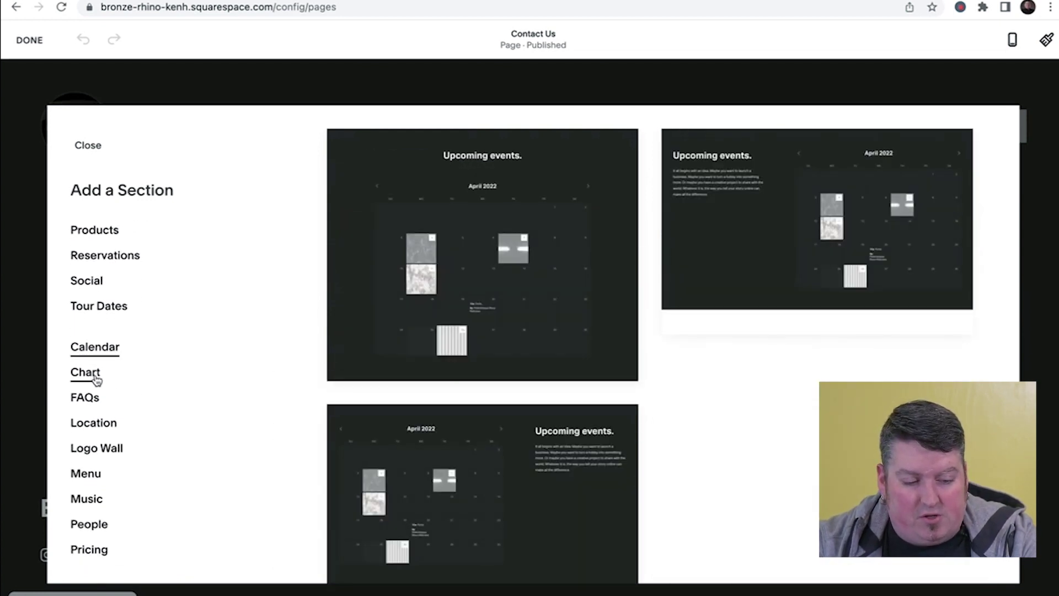
- Browse chart, newsletter, contact and appointment layouts, then insert a blank section
{"action": "left_click", "coordinate": [95, 377]}
{"action": "scroll", "coordinate": [138, 396], "scroll_direction": "up", "scroll_amount": 5}
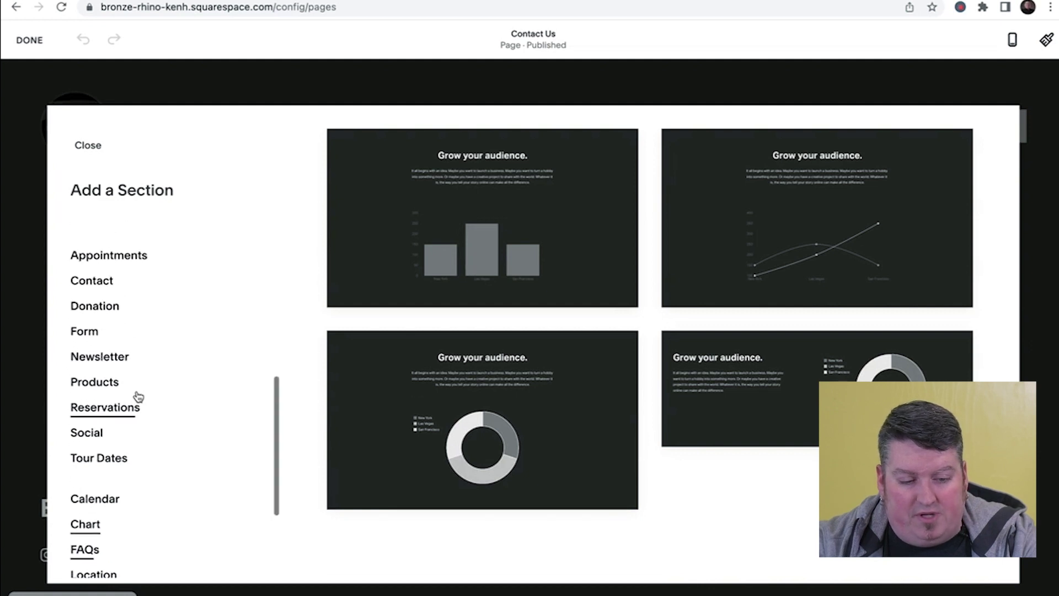
{"action": "left_click", "coordinate": [90, 356]}
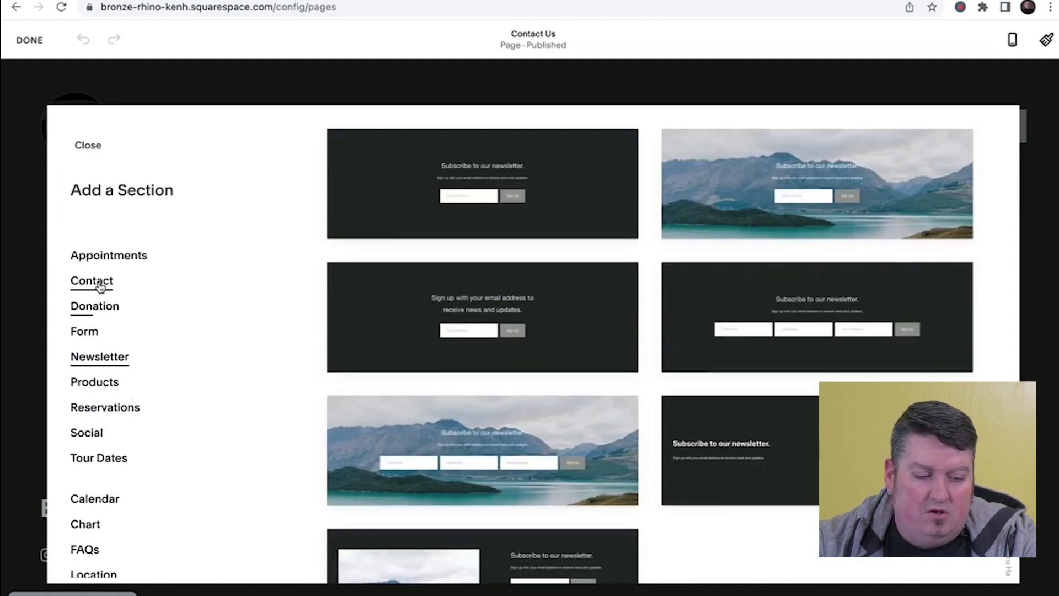
{"action": "left_click", "coordinate": [102, 281]}
{"action": "left_click", "coordinate": [131, 258]}
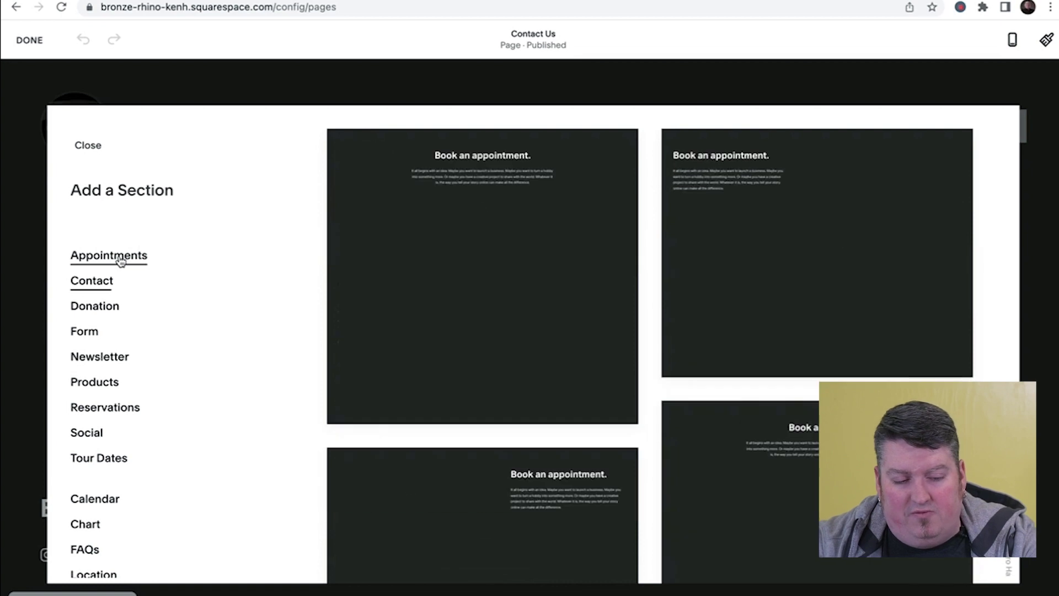
{"action": "scroll", "coordinate": [143, 245], "scroll_direction": "up", "scroll_amount": 5}
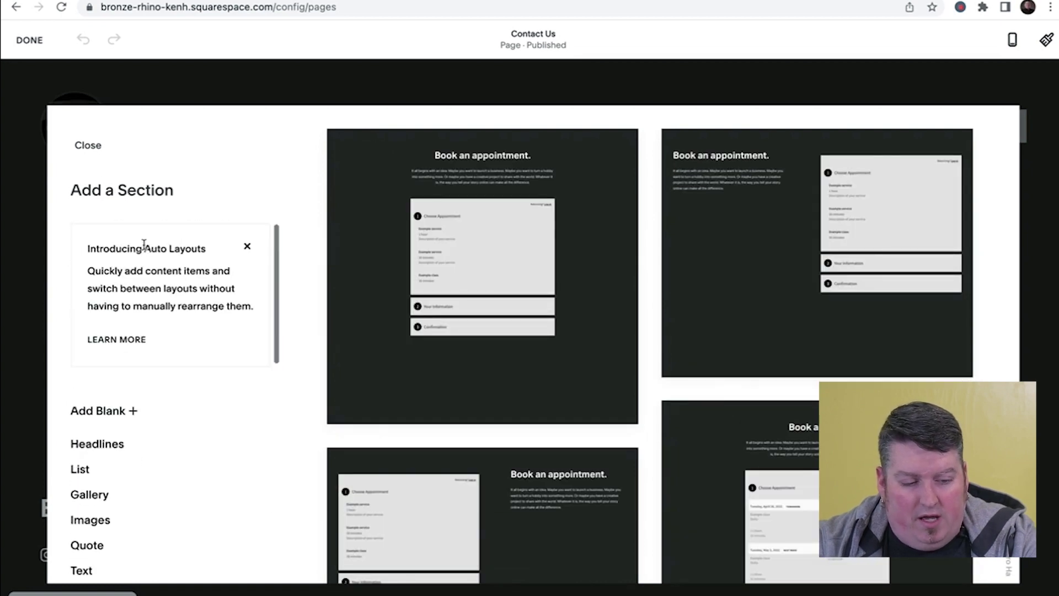
{"action": "left_click", "coordinate": [120, 415]}
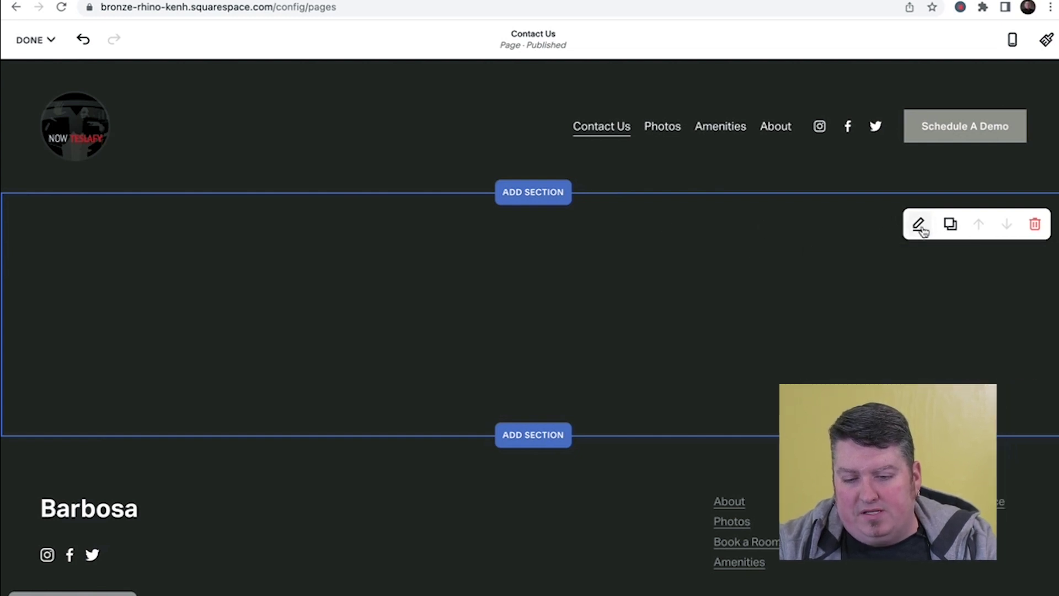
- Set the blank section's height to L and content width to M, then close its settings
{"action": "left_click", "coordinate": [919, 225]}
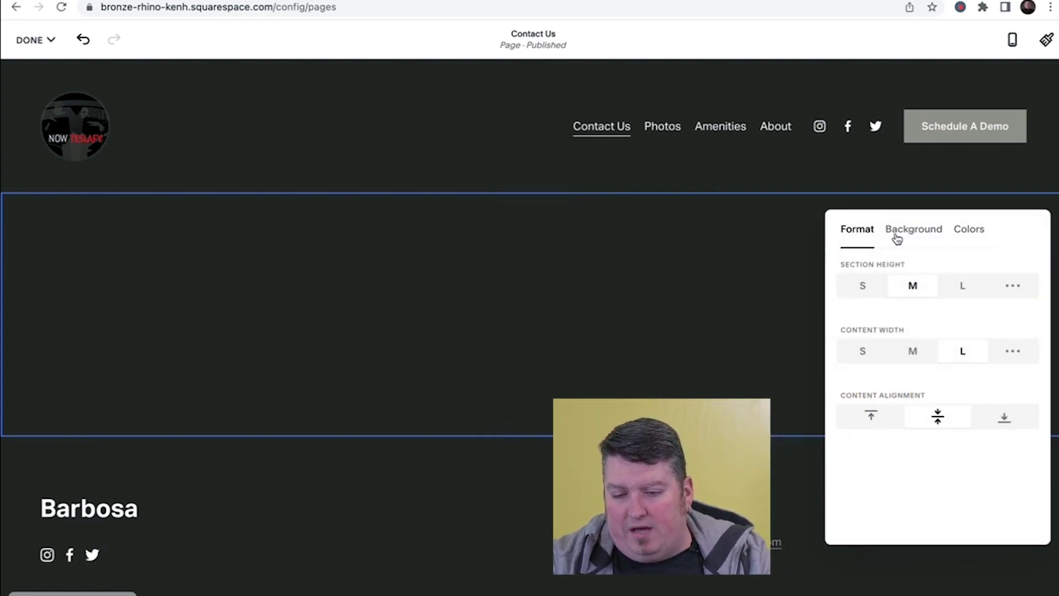
{"action": "left_click", "coordinate": [961, 286]}
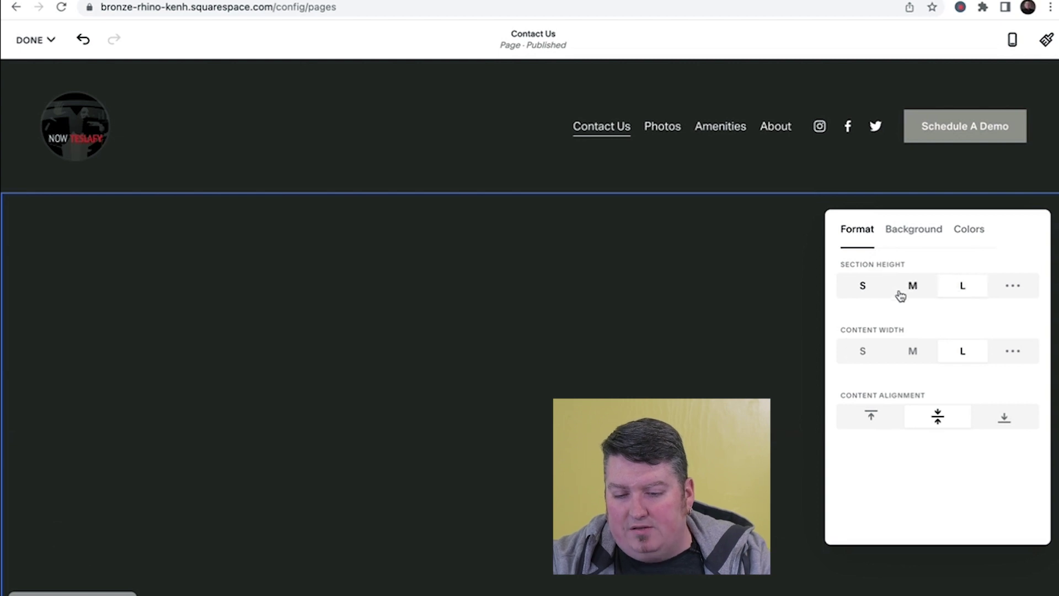
{"action": "left_click", "coordinate": [912, 351]}
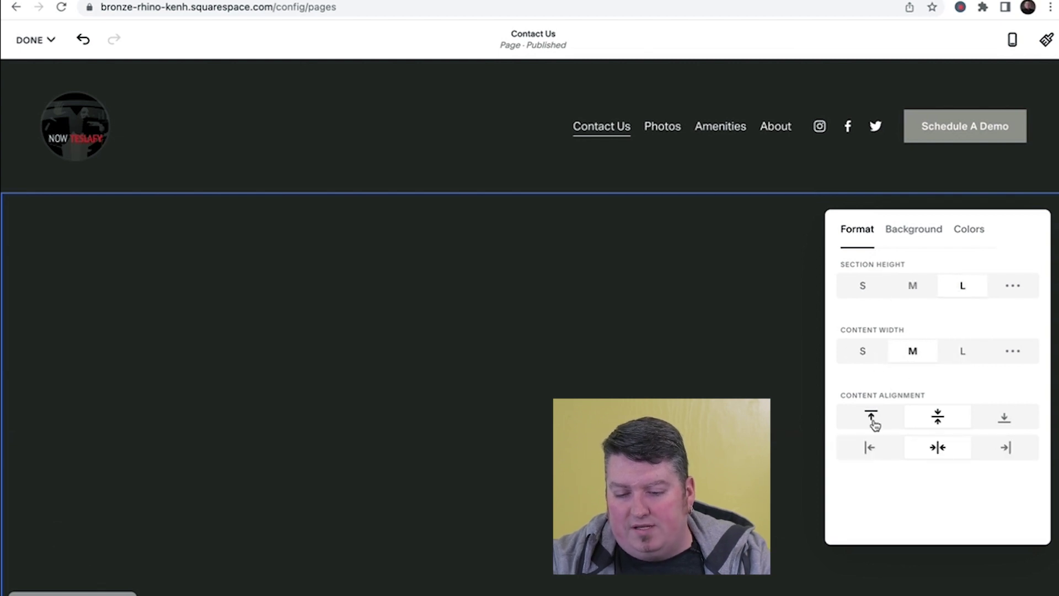
{"action": "left_click", "coordinate": [905, 231]}
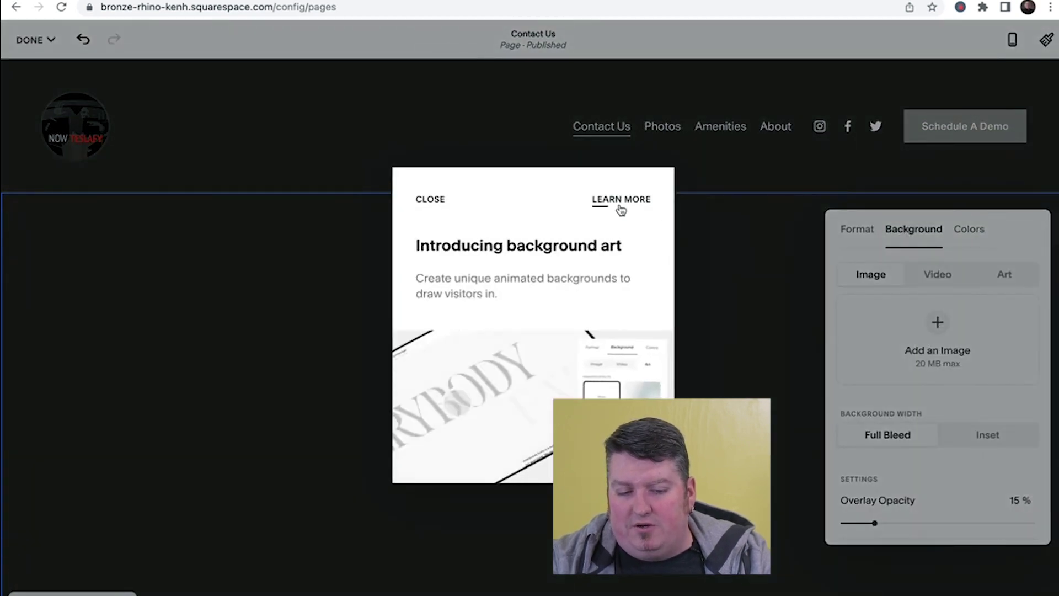
{"action": "left_click", "coordinate": [431, 199]}
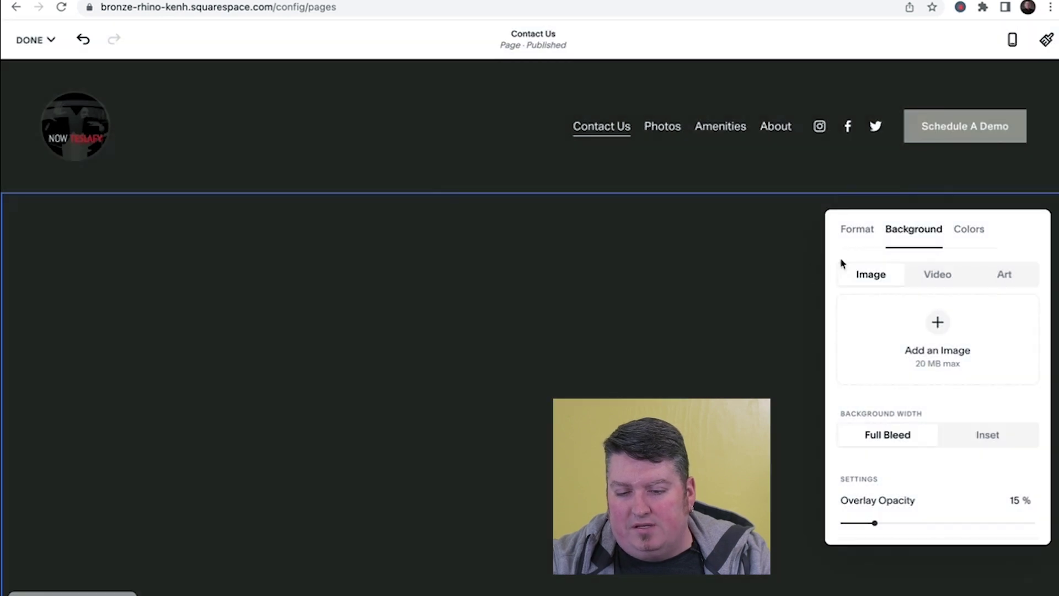
{"action": "left_click", "coordinate": [792, 232]}
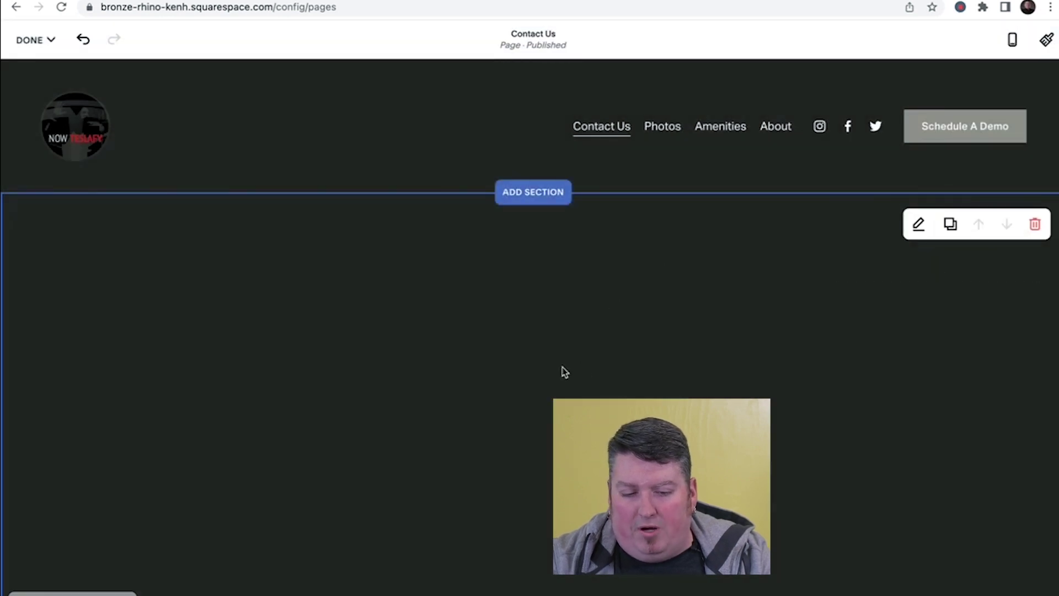
{"action": "scroll", "coordinate": [564, 366], "scroll_direction": "down", "scroll_amount": 2}
- Insert a Text block into the new section
{"action": "mouse_move", "coordinate": [543, 300]}
{"action": "left_click", "coordinate": [534, 294]}
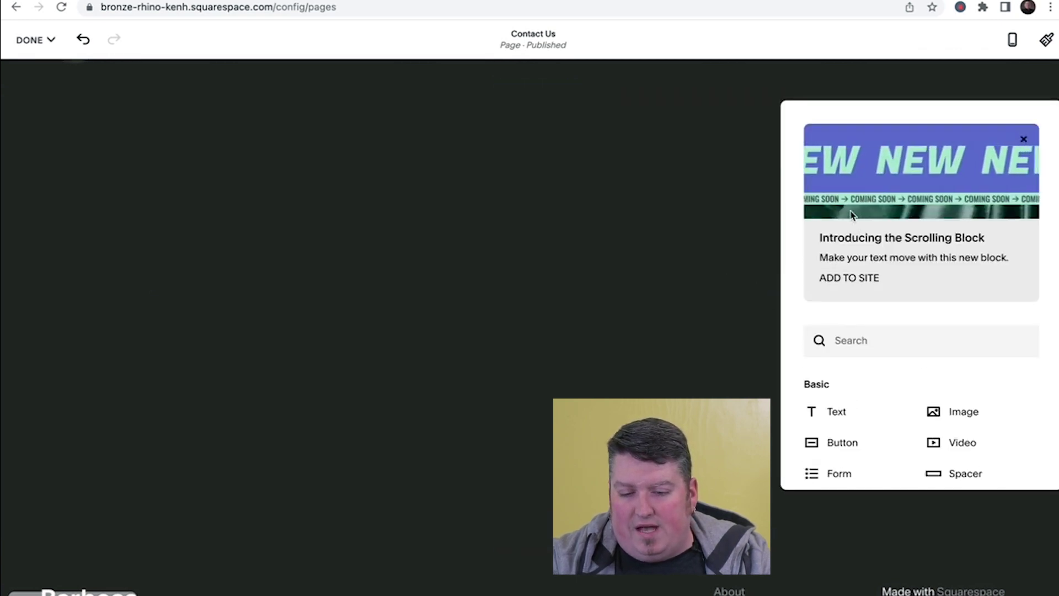
{"action": "scroll", "coordinate": [856, 367], "scroll_direction": "down", "scroll_amount": 2}
{"action": "scroll", "coordinate": [856, 369], "scroll_direction": "down", "scroll_amount": 6}
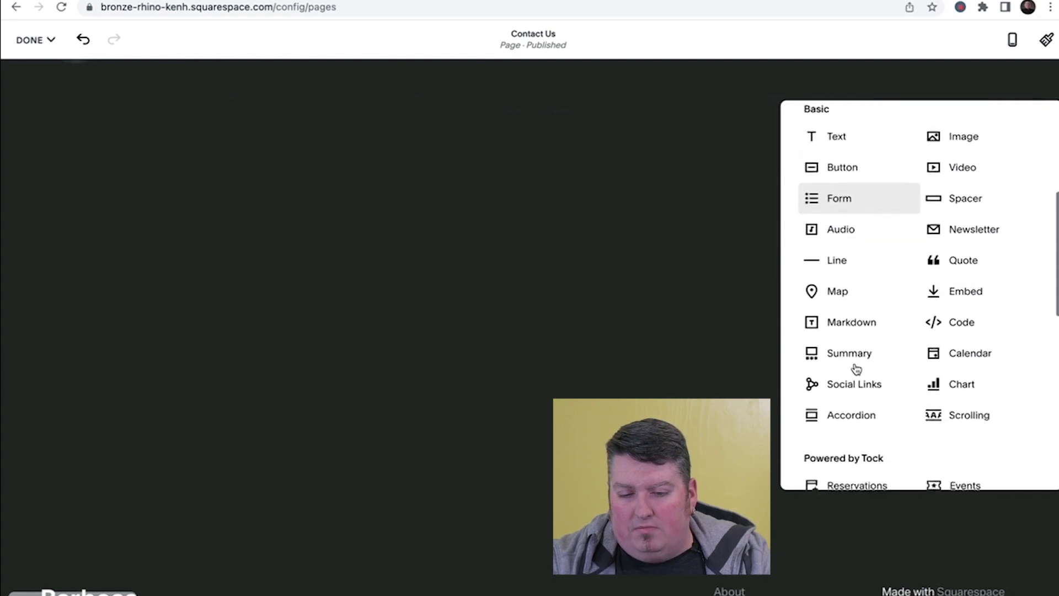
{"action": "scroll", "coordinate": [857, 369], "scroll_direction": "down", "scroll_amount": 2}
{"action": "scroll", "coordinate": [856, 366], "scroll_direction": "up", "scroll_amount": 8}
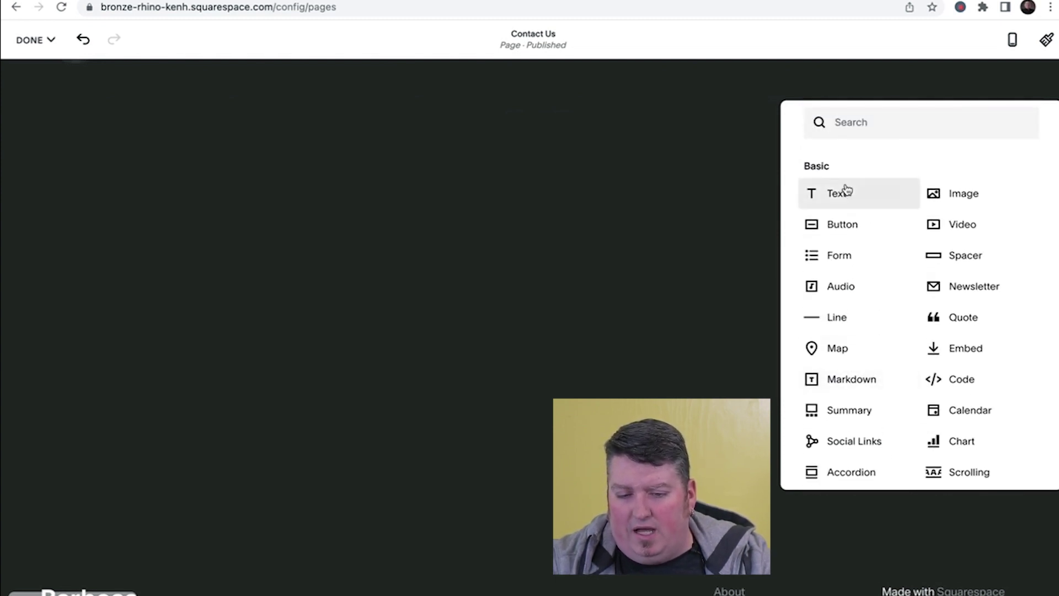
{"action": "left_click", "coordinate": [844, 185]}
- Type 'Contact Us' and style it as Heading 1, leaving an empty block below
{"action": "left_click", "coordinate": [236, 297]}
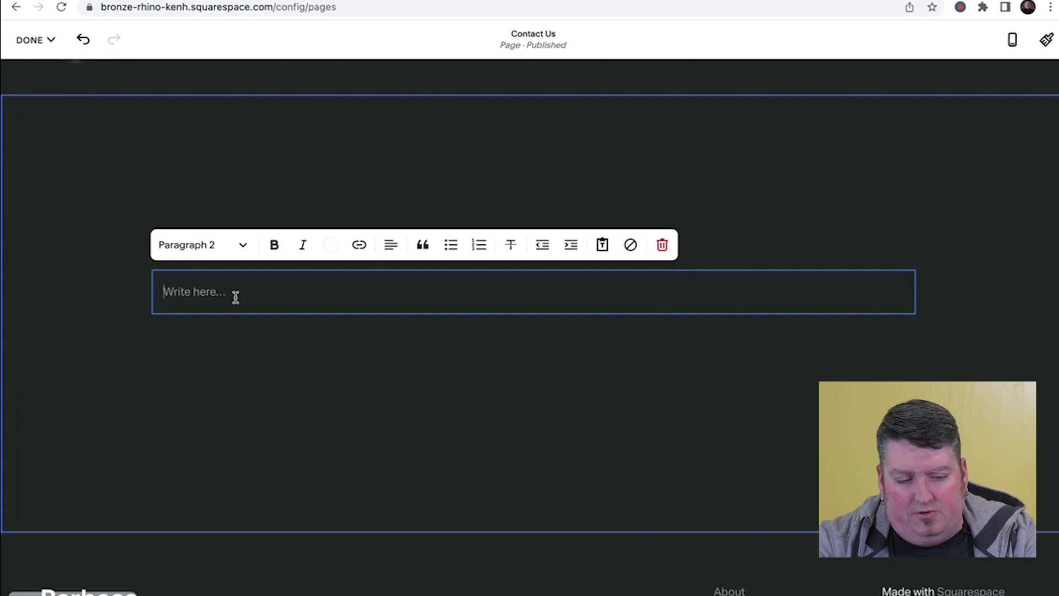
{"action": "type", "text": "Contact Us"}
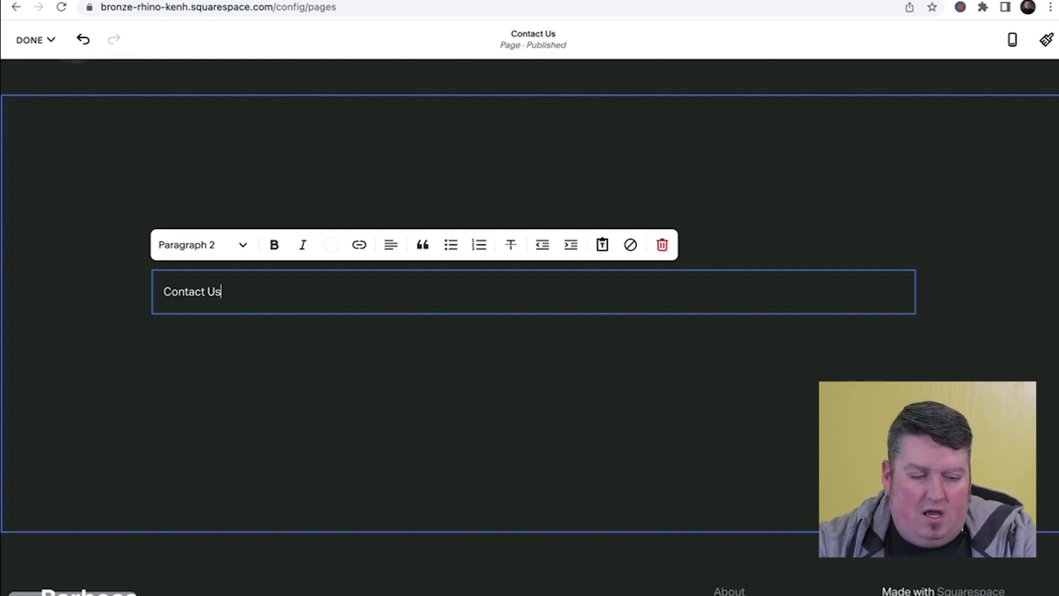
{"action": "triple_click", "coordinate": [234, 296]}
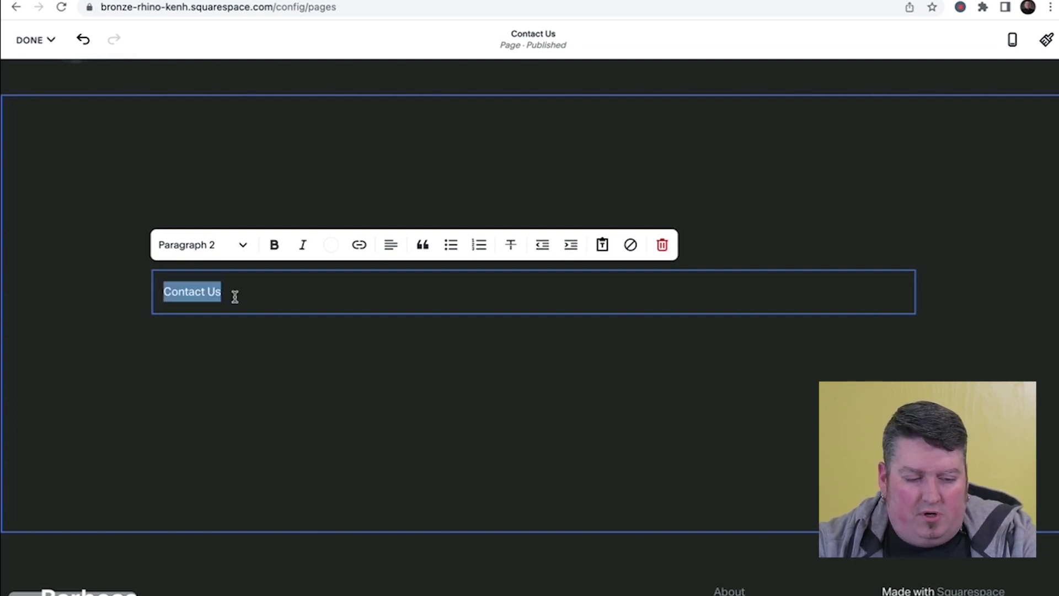
{"action": "left_click", "coordinate": [247, 250]}
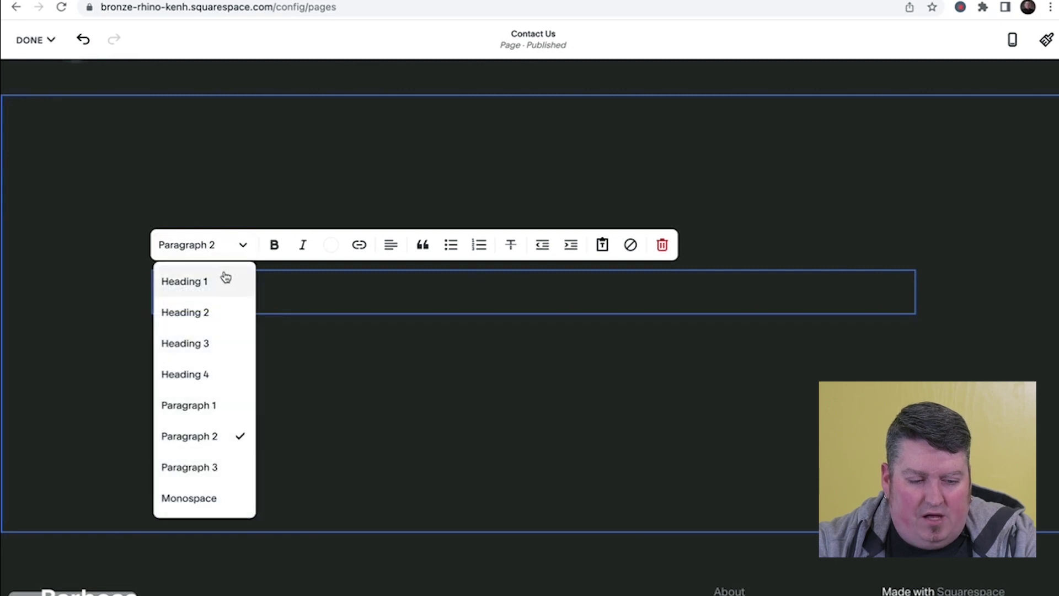
{"action": "left_click", "coordinate": [221, 279]}
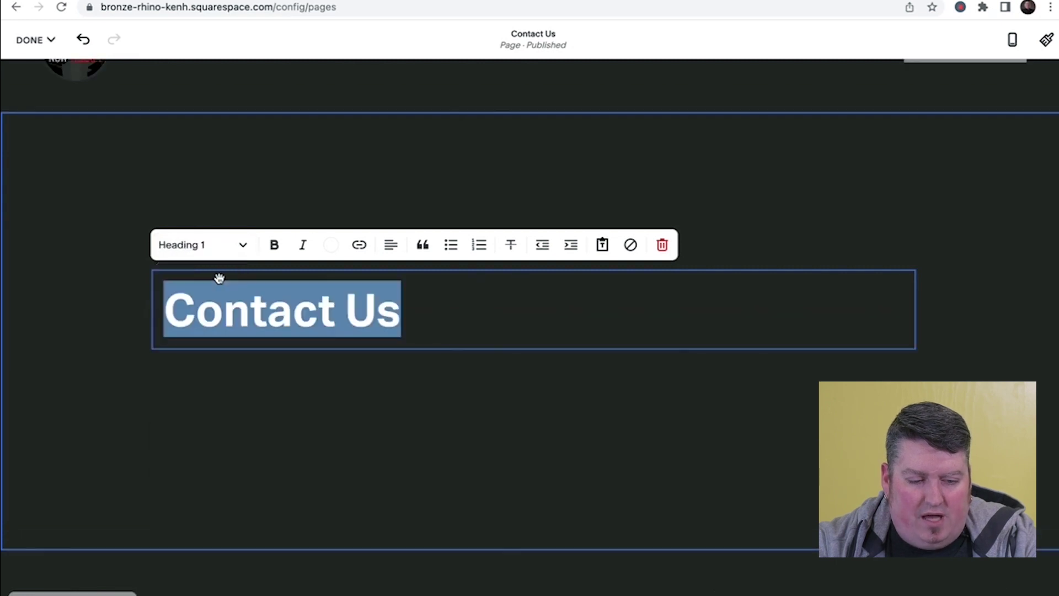
{"action": "left_click", "coordinate": [326, 368]}
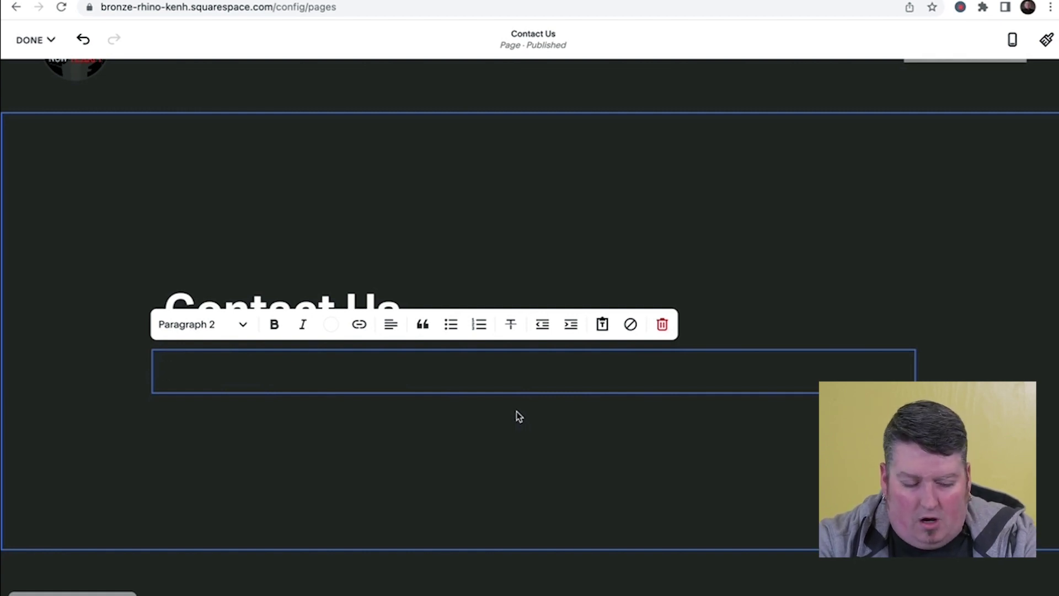
- Type the business phone, e-mail, street line and city/state line, each on its own line
{"action": "type", "text": "Phone:"}
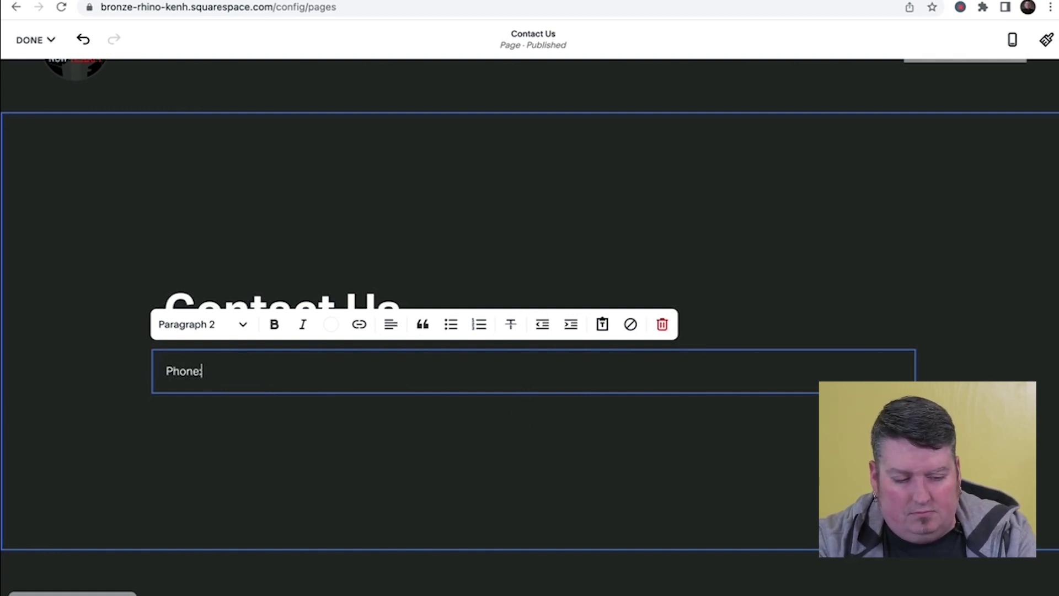
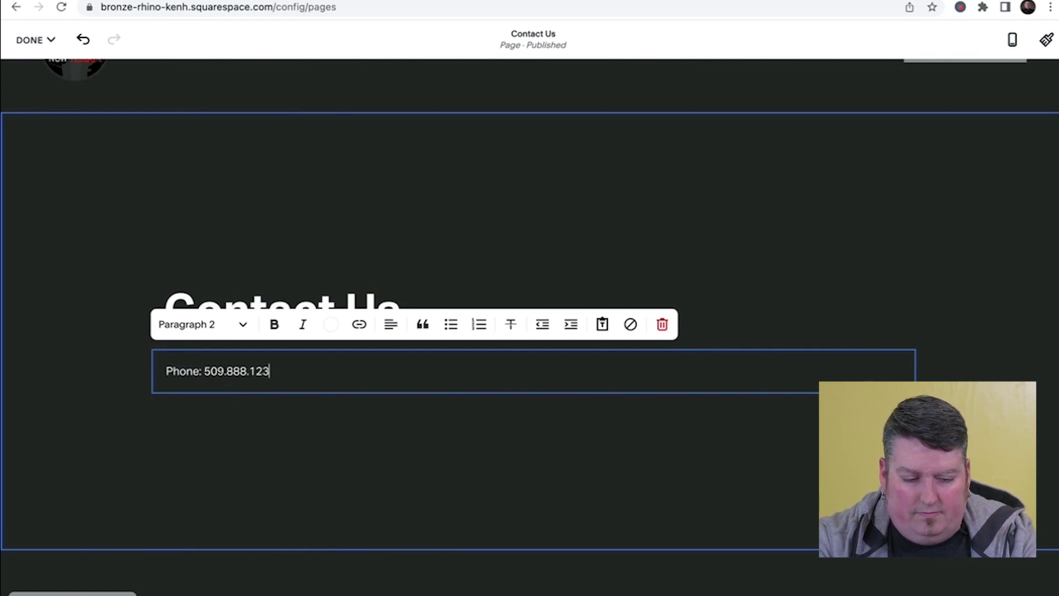
{"action": "key", "text": "Return"}
{"action": "type", "text": "E"}
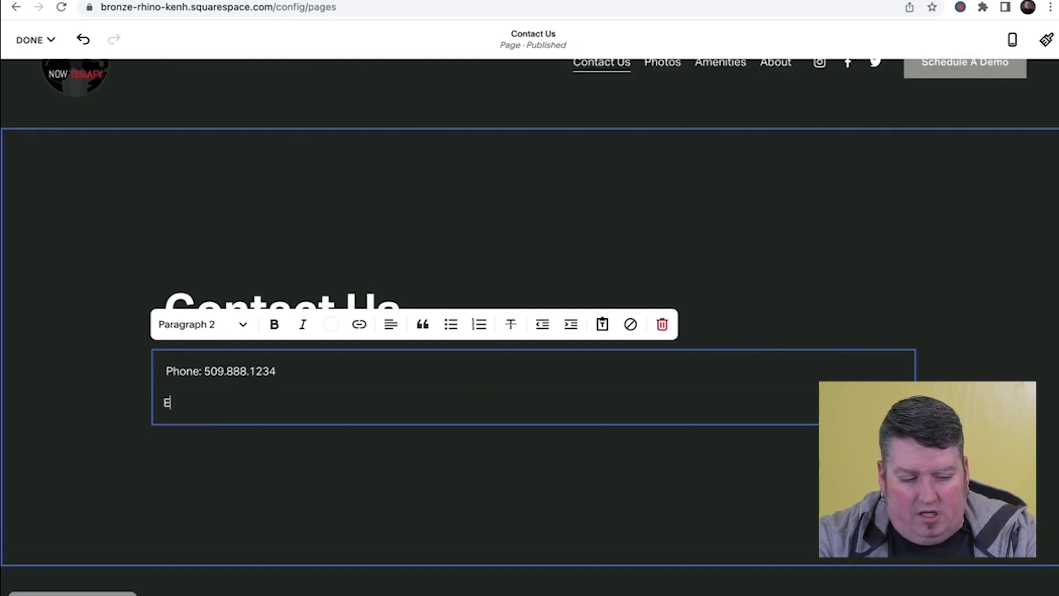
{"action": "type", "text": "mail:"}
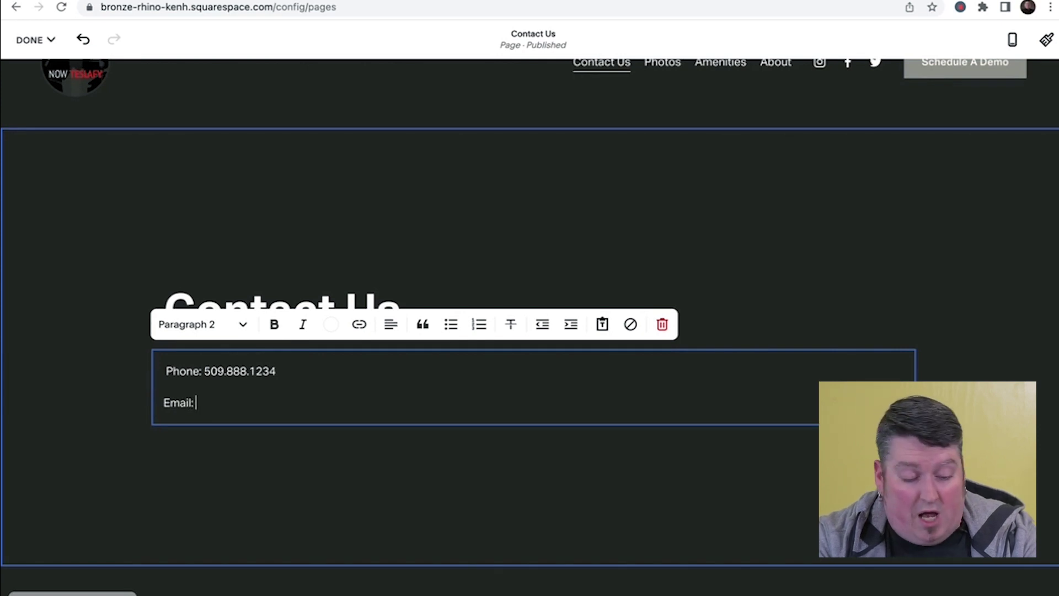
{"action": "type", "text": " info"}
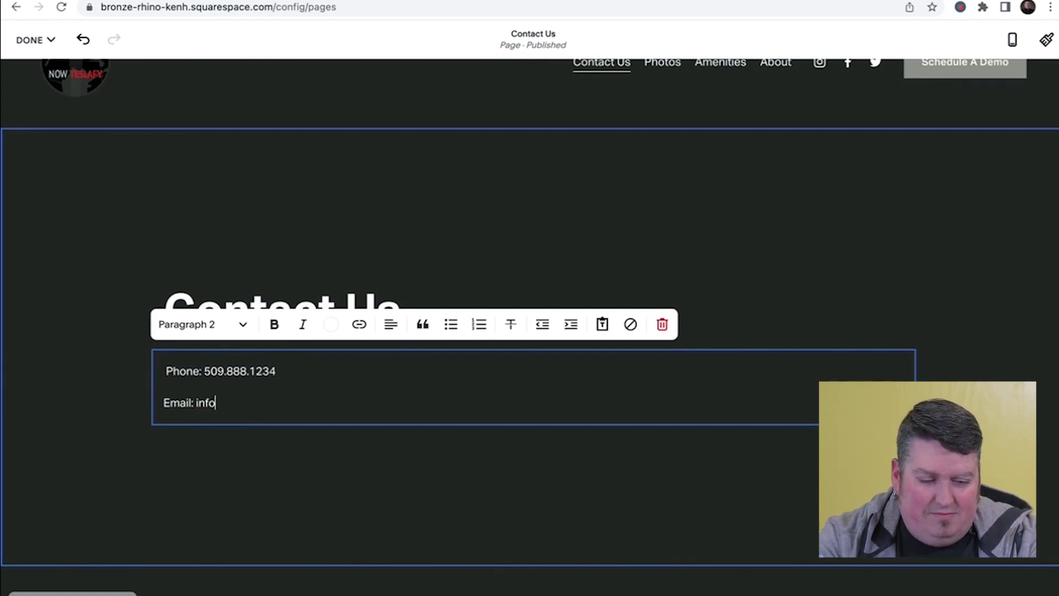
{"action": "type", "text": "@yoursite"}
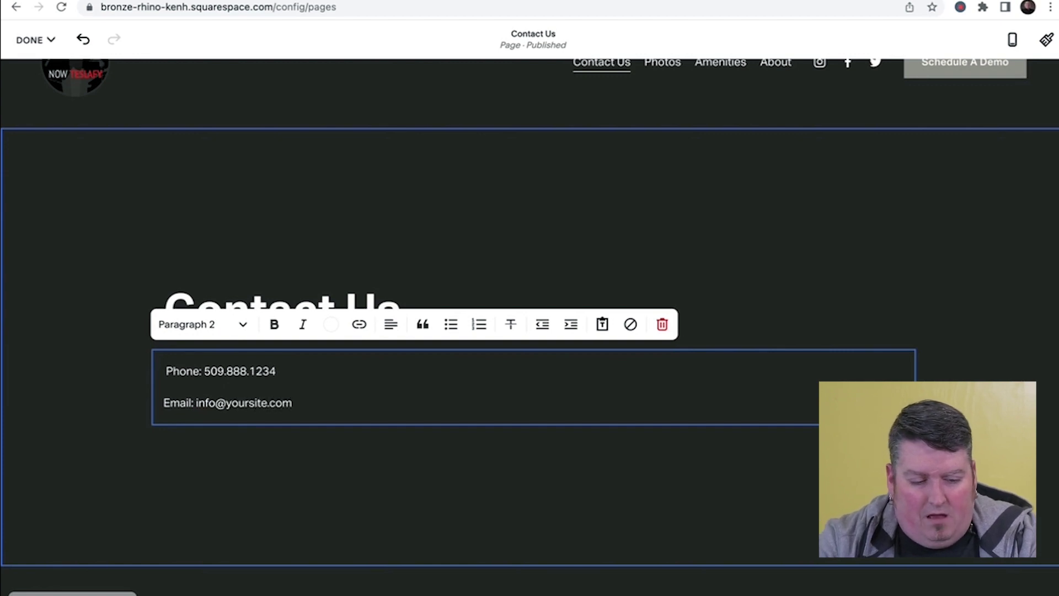
{"action": "type", "text": ".com"}
{"action": "key", "text": "Return"}
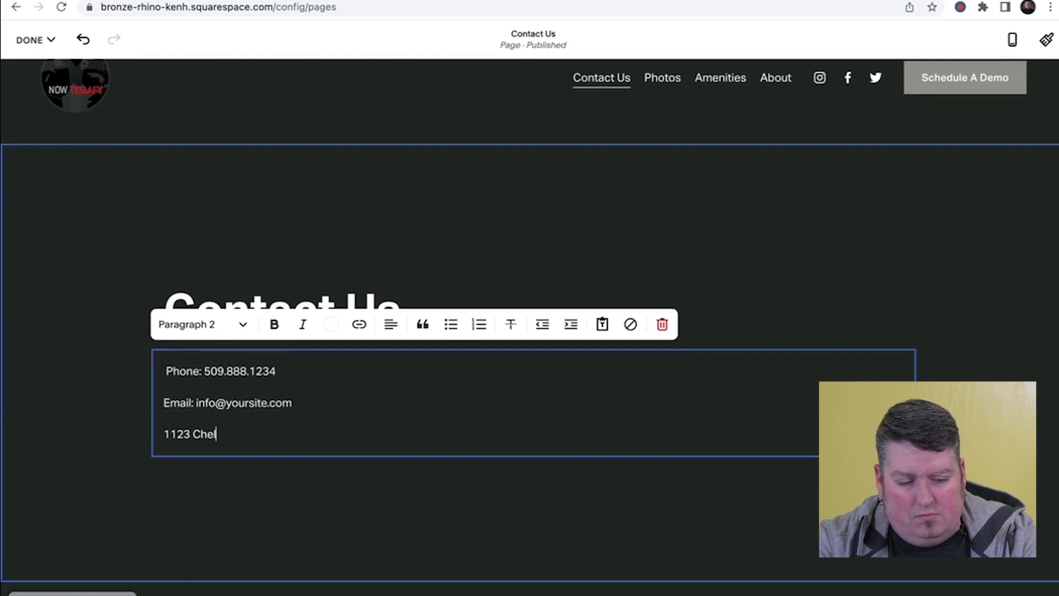
{"action": "key", "text": "Return"}
{"action": "type", "text": "W"}
{"action": "key", "text": "BackSpace"}
{"action": "key", "text": "BackSpace"}
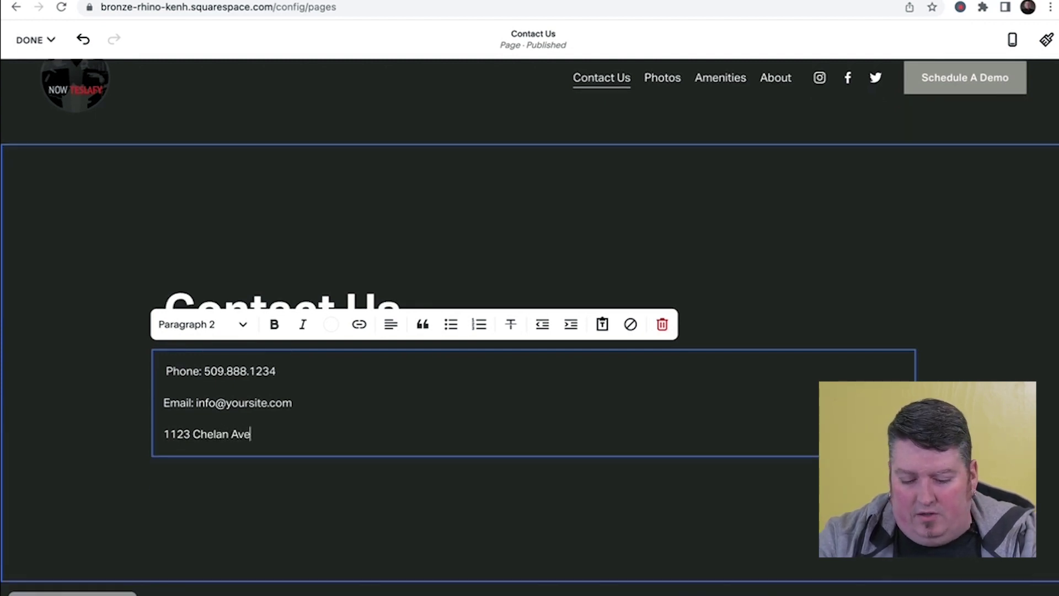
{"action": "key", "text": "Return"}
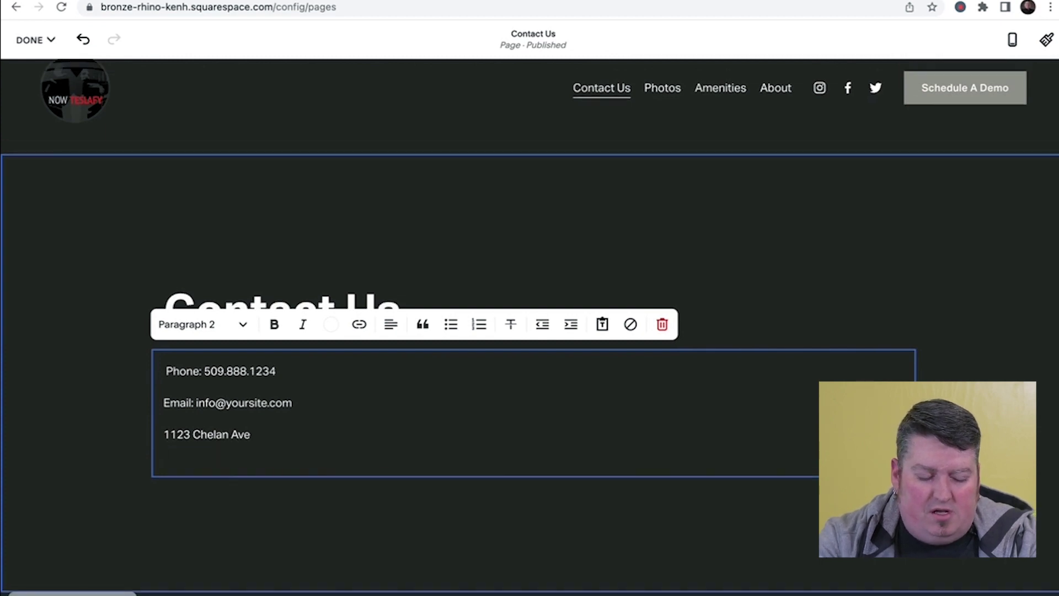
{"action": "type", "text": "We"}
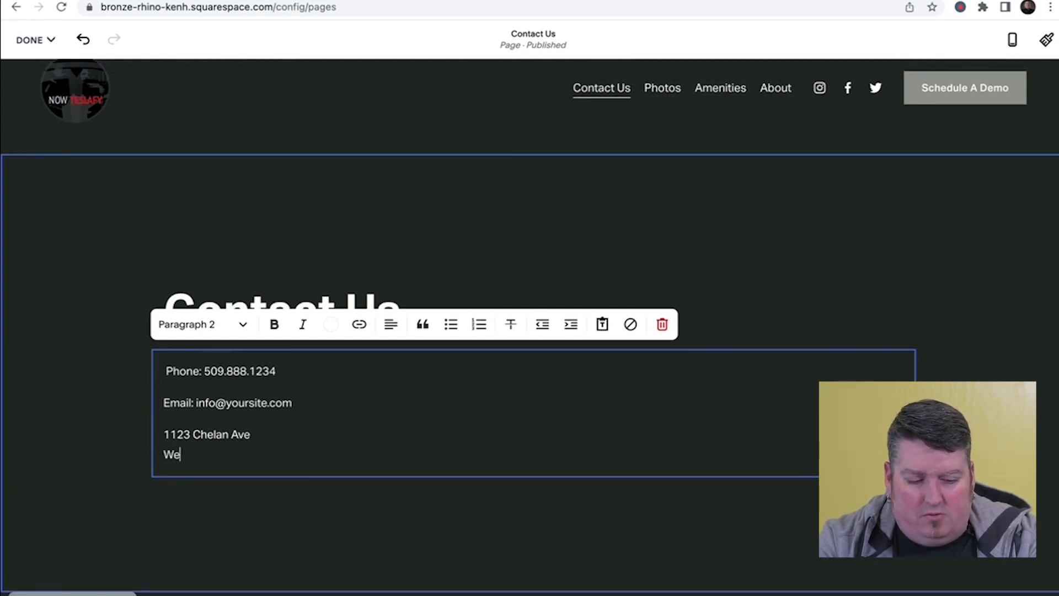
{"action": "type", "text": "natchee, WA 98801"}
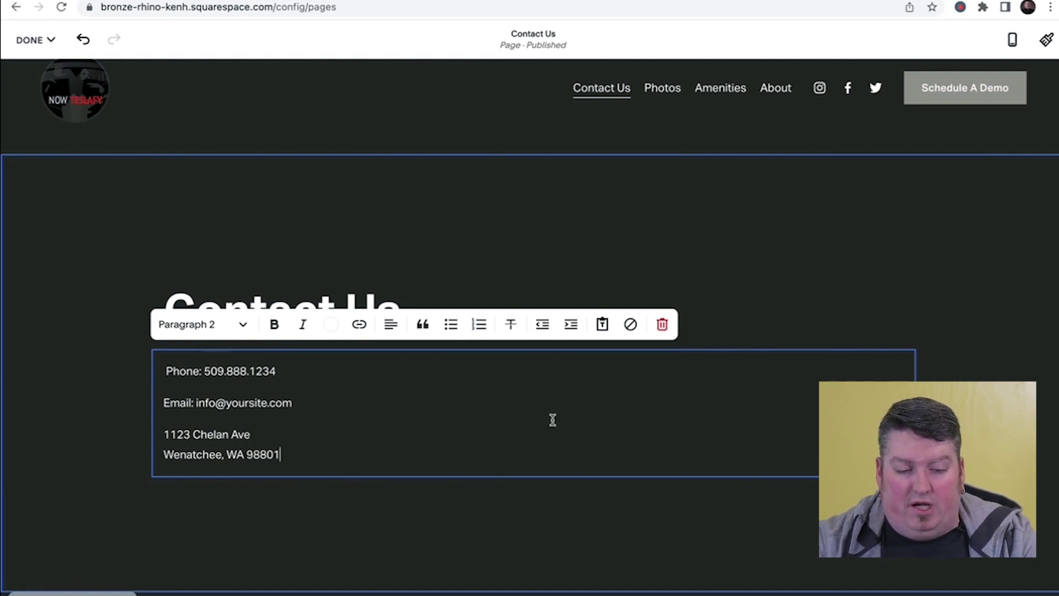
{"action": "left_click", "coordinate": [141, 274]}
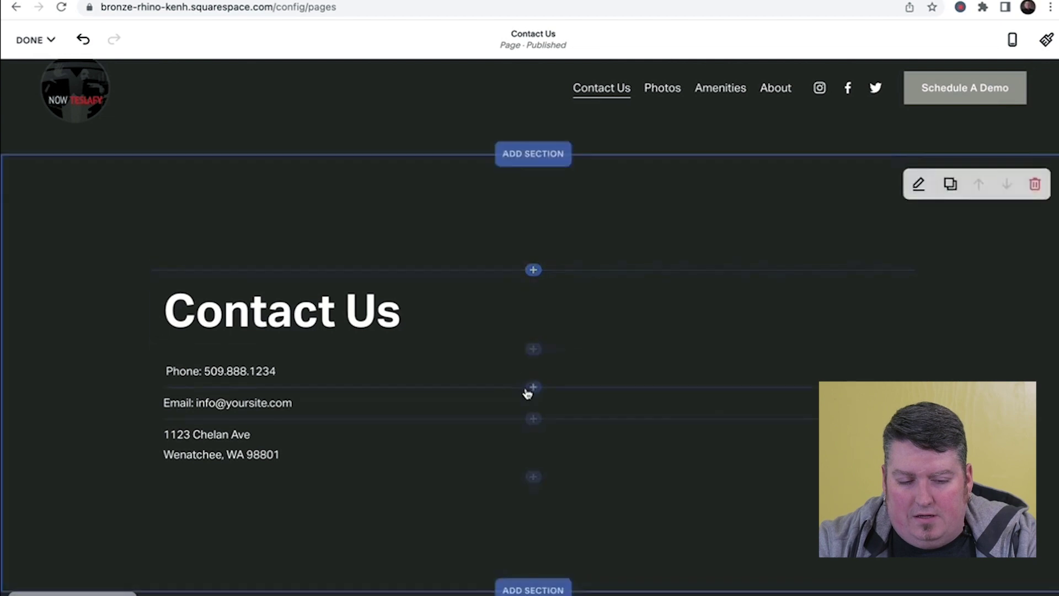
- Drag a Form block from the Add Block panel to the right of the contact details
{"action": "left_click", "coordinate": [534, 271]}
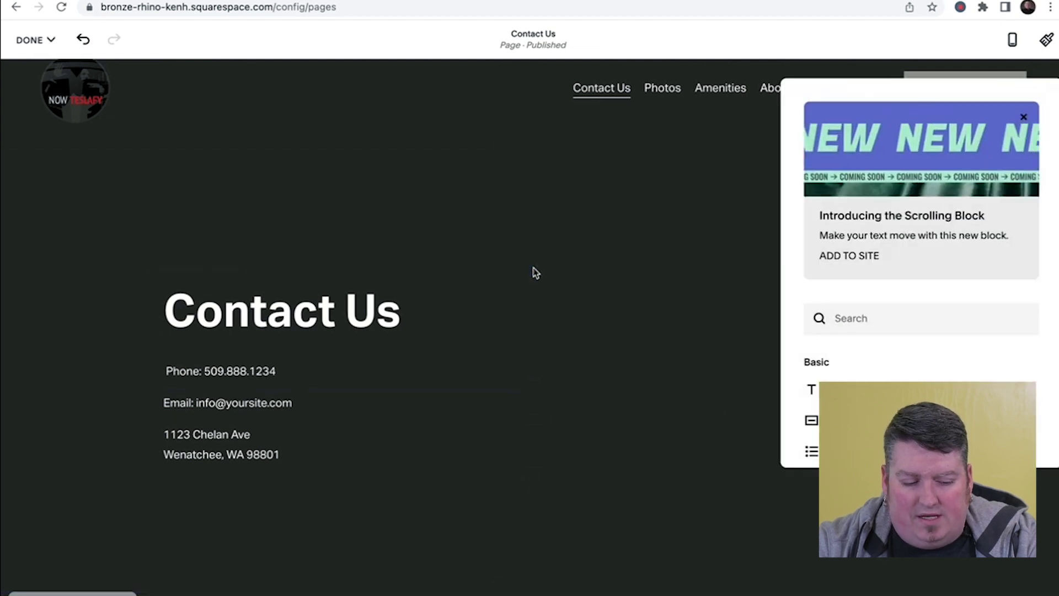
{"action": "scroll", "coordinate": [857, 373], "scroll_direction": "down", "scroll_amount": 3}
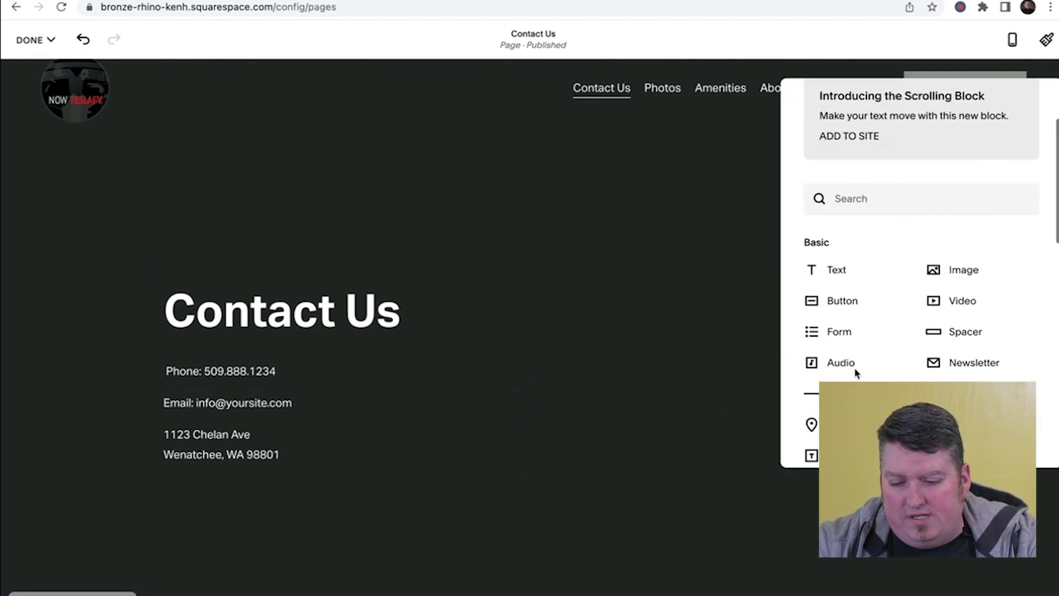
{"action": "scroll", "coordinate": [887, 314], "scroll_direction": "down", "scroll_amount": 1}
{"action": "scroll", "coordinate": [885, 313], "scroll_direction": "down", "scroll_amount": 2}
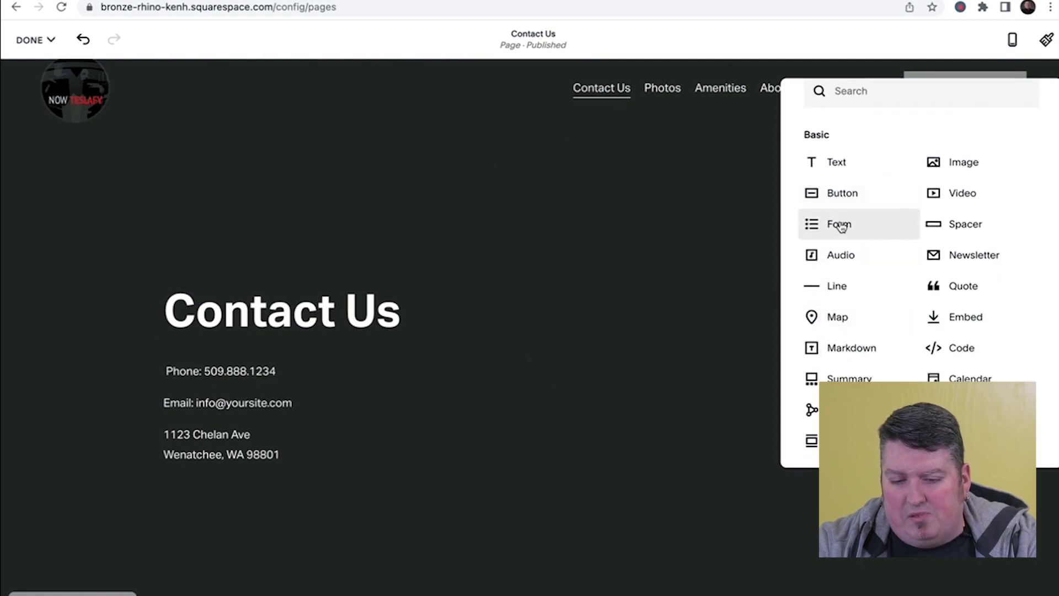
{"action": "left_click_drag", "start_coordinate": [839, 226], "coordinate": [863, 397]}
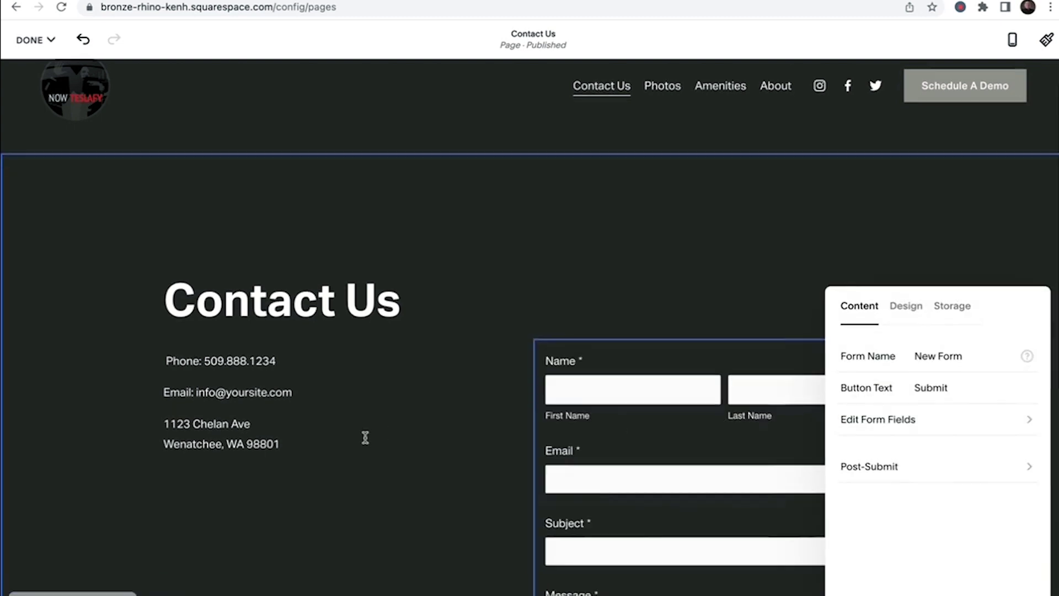
- Add a Phone field to the form's fields and review its Storage settings
{"action": "scroll", "coordinate": [366, 439], "scroll_direction": "down", "scroll_amount": 2}
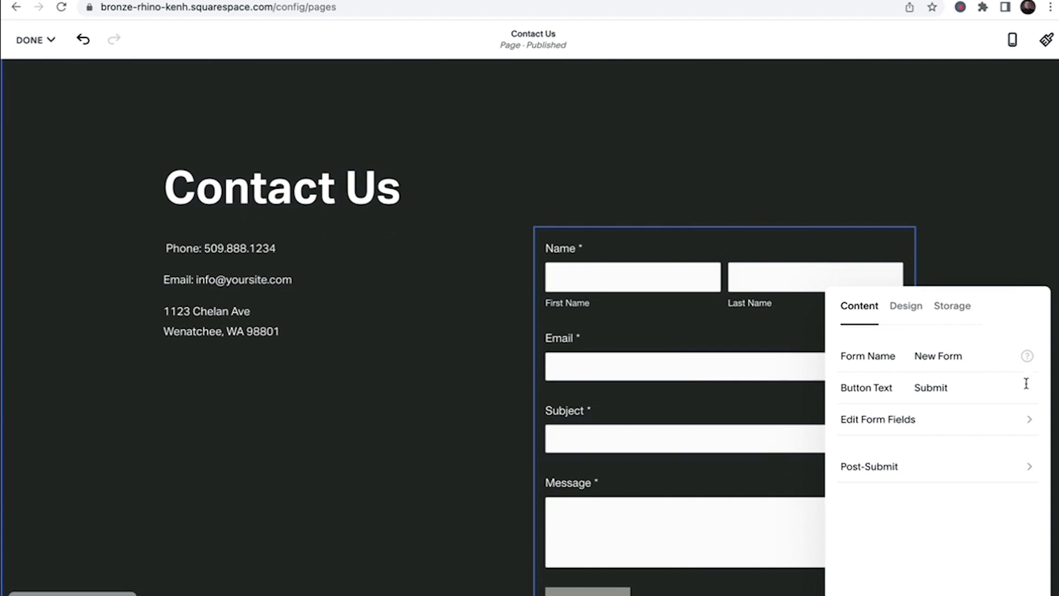
{"action": "scroll", "coordinate": [915, 264], "scroll_direction": "down", "scroll_amount": 2}
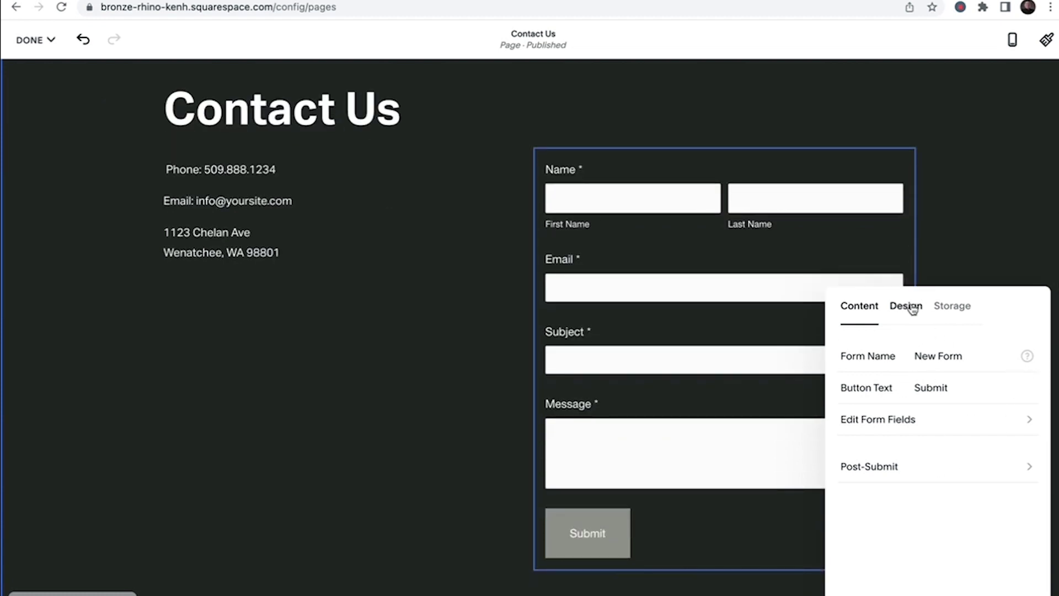
{"action": "left_click", "coordinate": [978, 430]}
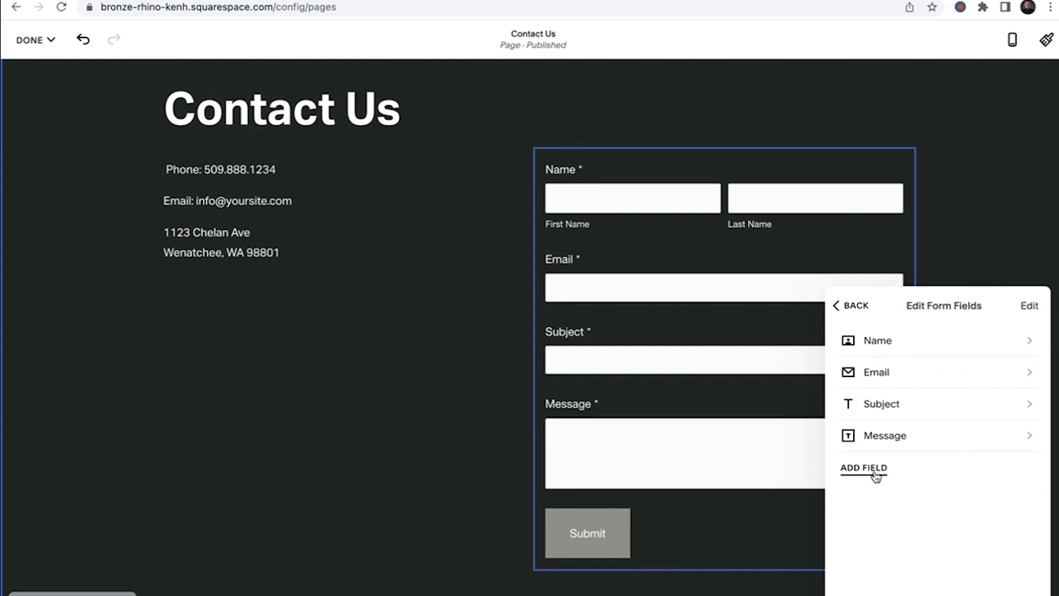
{"action": "left_click", "coordinate": [877, 472]}
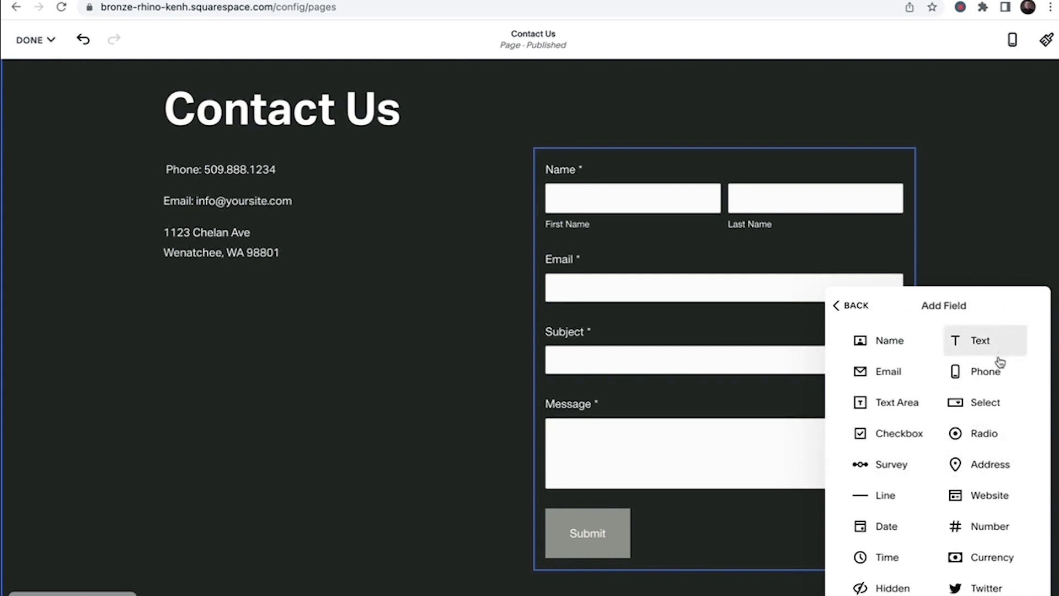
{"action": "left_click", "coordinate": [986, 373]}
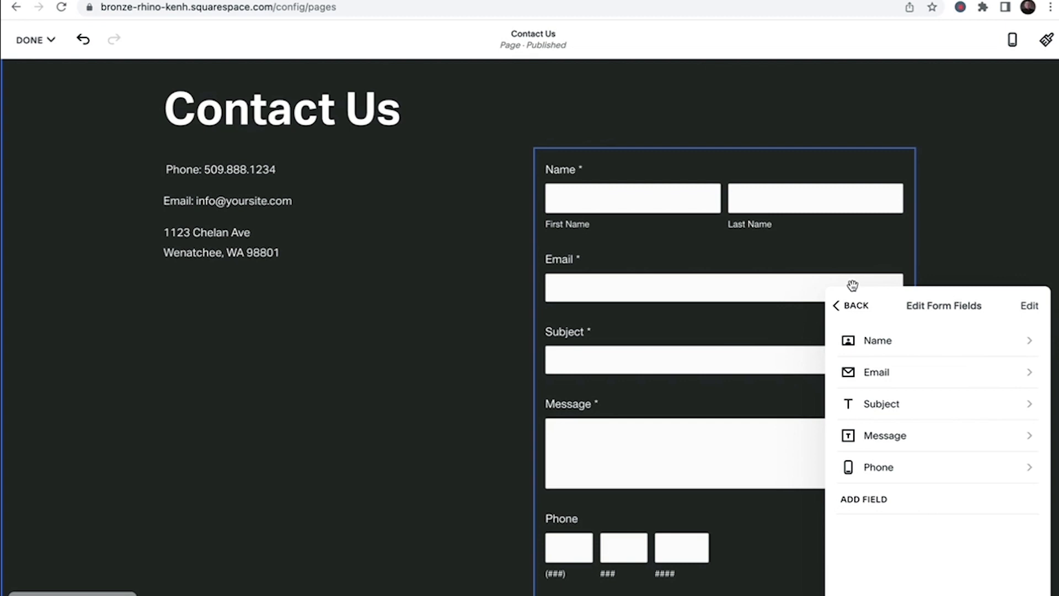
{"action": "left_click", "coordinate": [853, 309]}
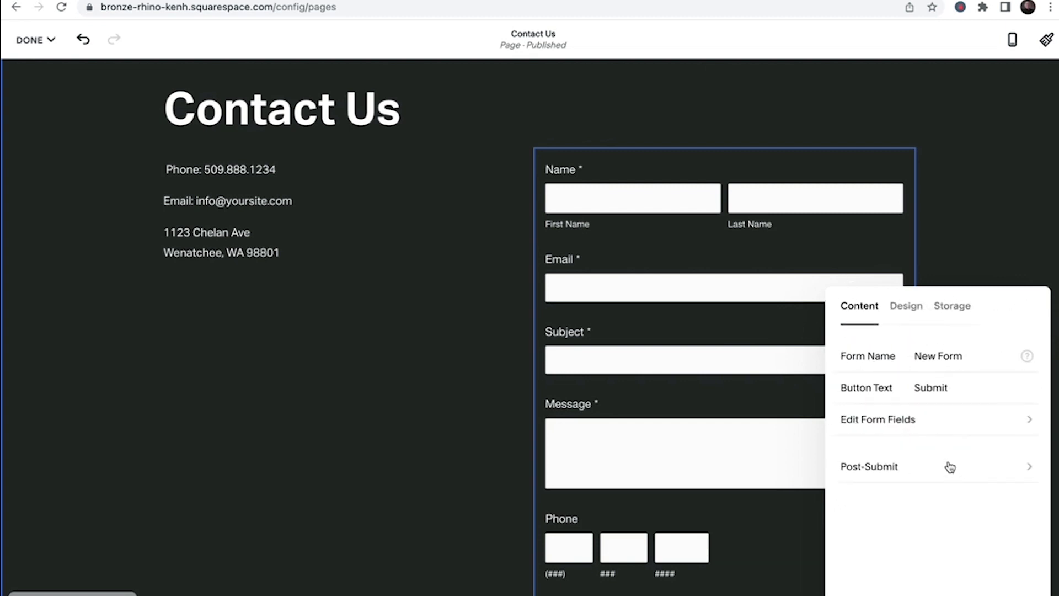
{"action": "left_click", "coordinate": [948, 309]}
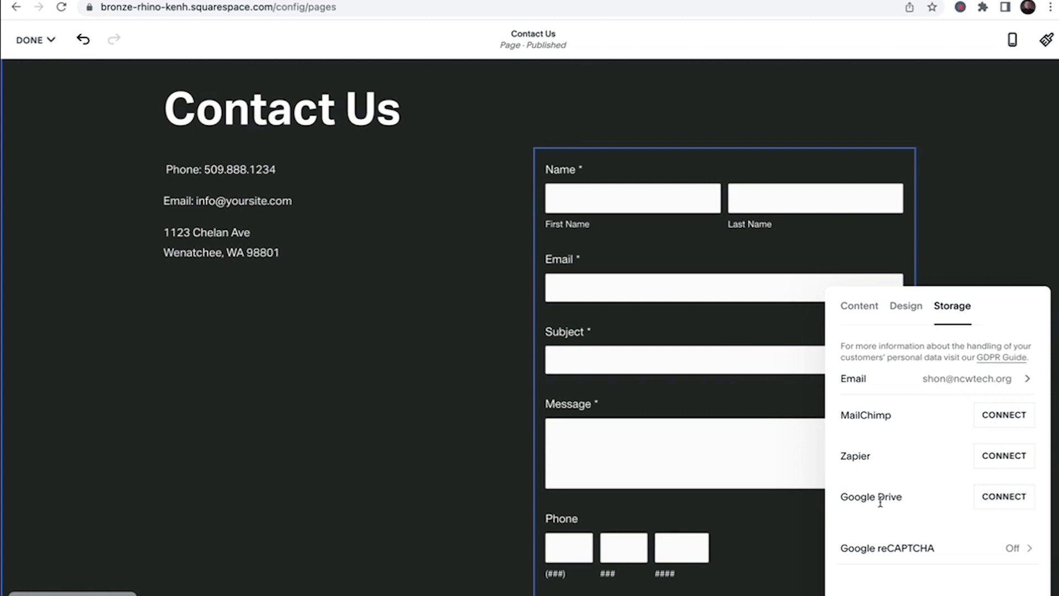
{"action": "left_click", "coordinate": [526, 320]}
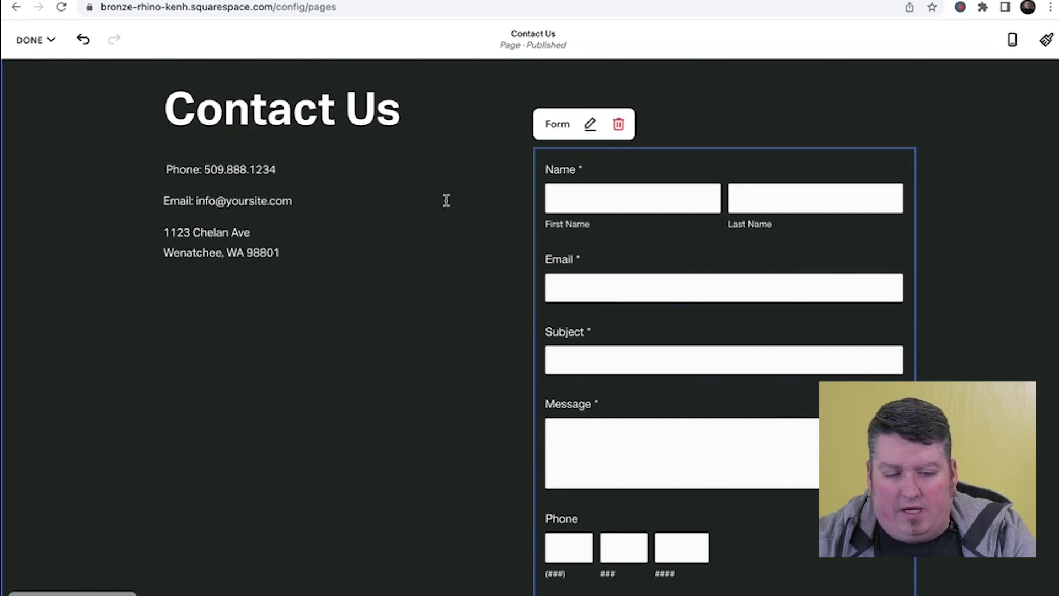
{"action": "scroll", "coordinate": [395, 380], "scroll_direction": "up", "scroll_amount": 1}
{"action": "scroll", "coordinate": [393, 380], "scroll_direction": "up", "scroll_amount": 3}
{"action": "scroll", "coordinate": [395, 380], "scroll_direction": "down", "scroll_amount": 3}
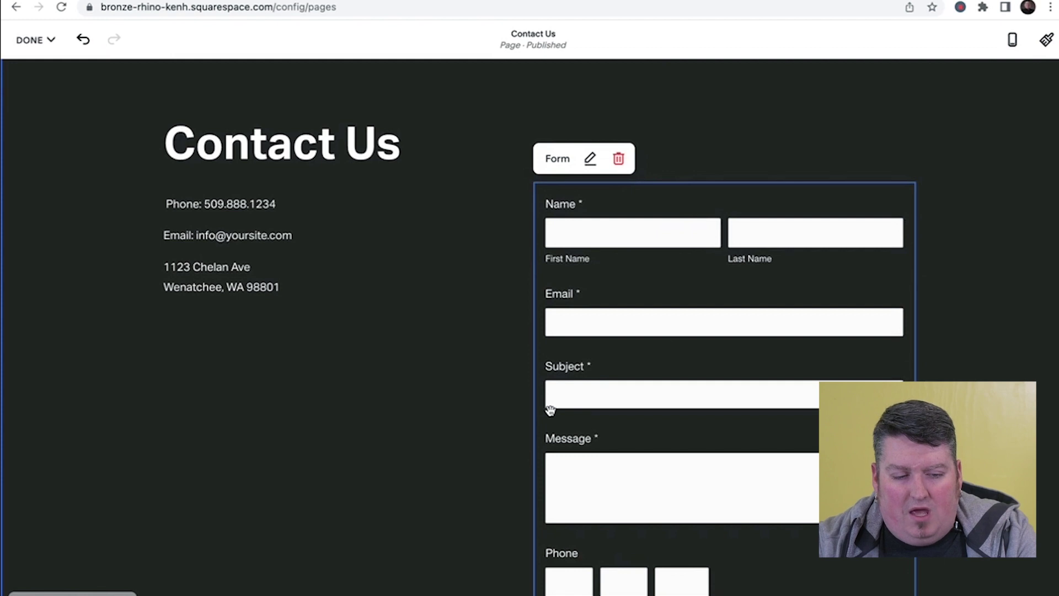
{"action": "scroll", "coordinate": [407, 225], "scroll_direction": "up", "scroll_amount": 3}
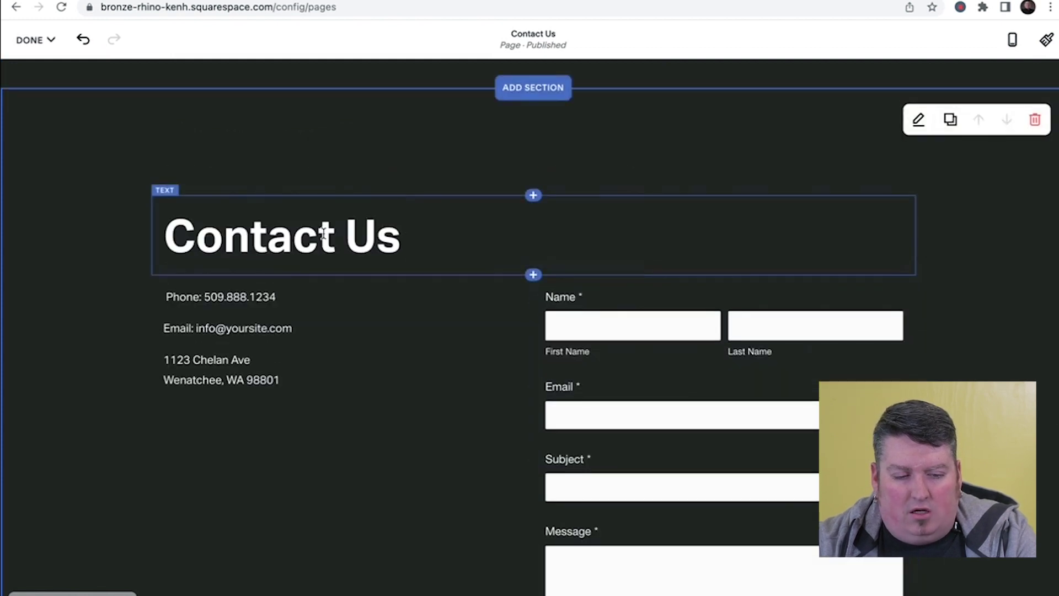
{"action": "left_click", "coordinate": [303, 315]}
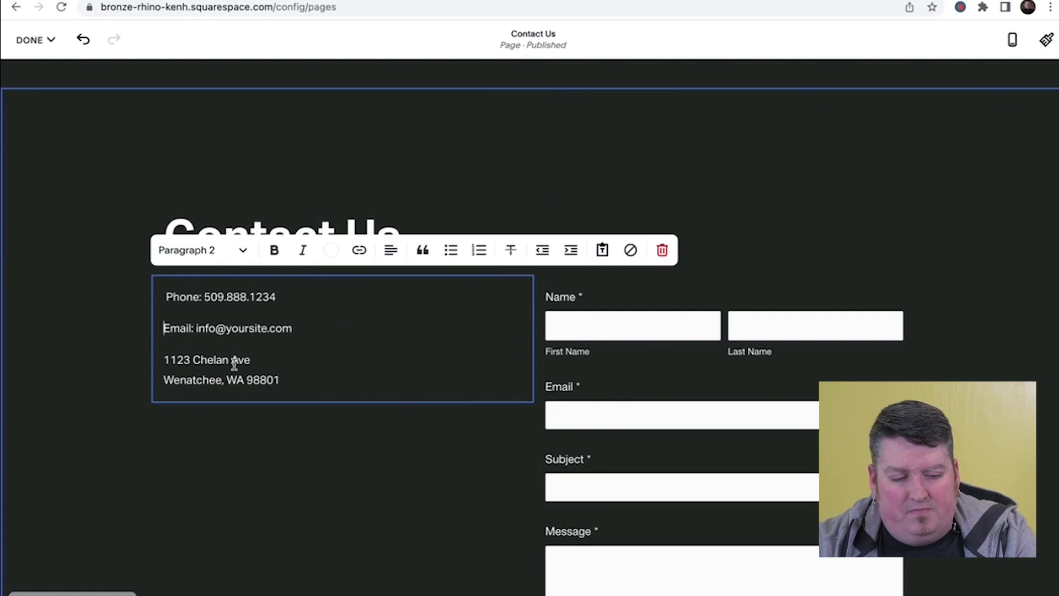
{"action": "left_click", "coordinate": [634, 322]}
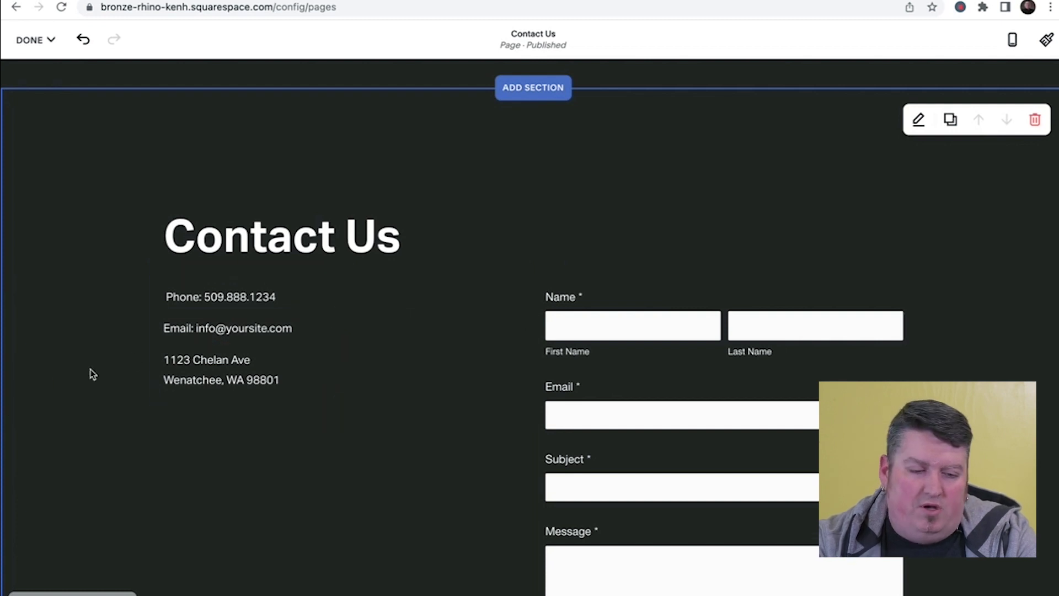
{"action": "scroll", "coordinate": [294, 290], "scroll_direction": "down", "scroll_amount": 3}
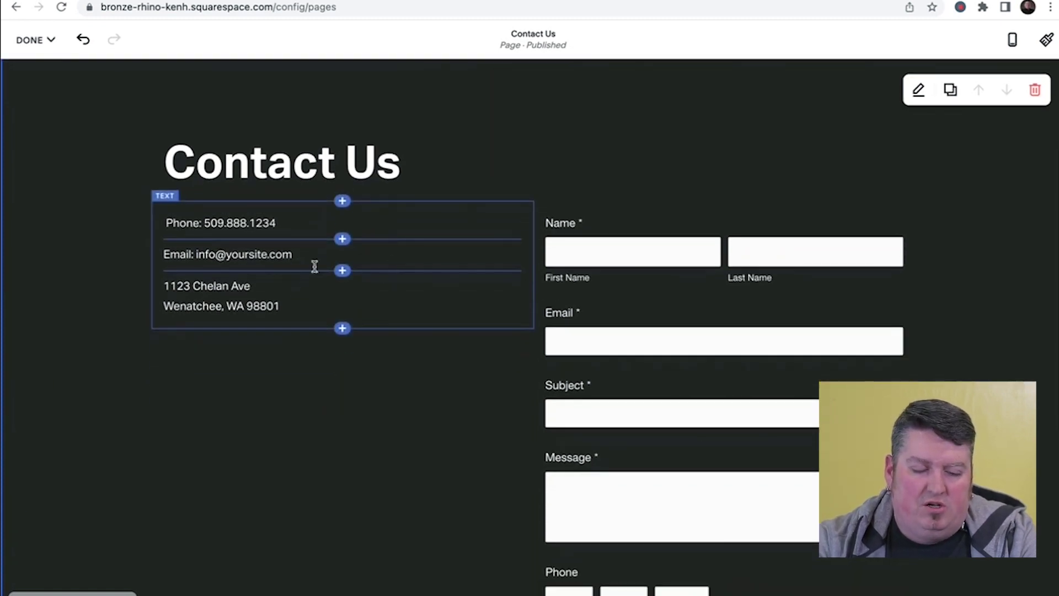
{"action": "scroll", "coordinate": [382, 276], "scroll_direction": "up", "scroll_amount": 4}
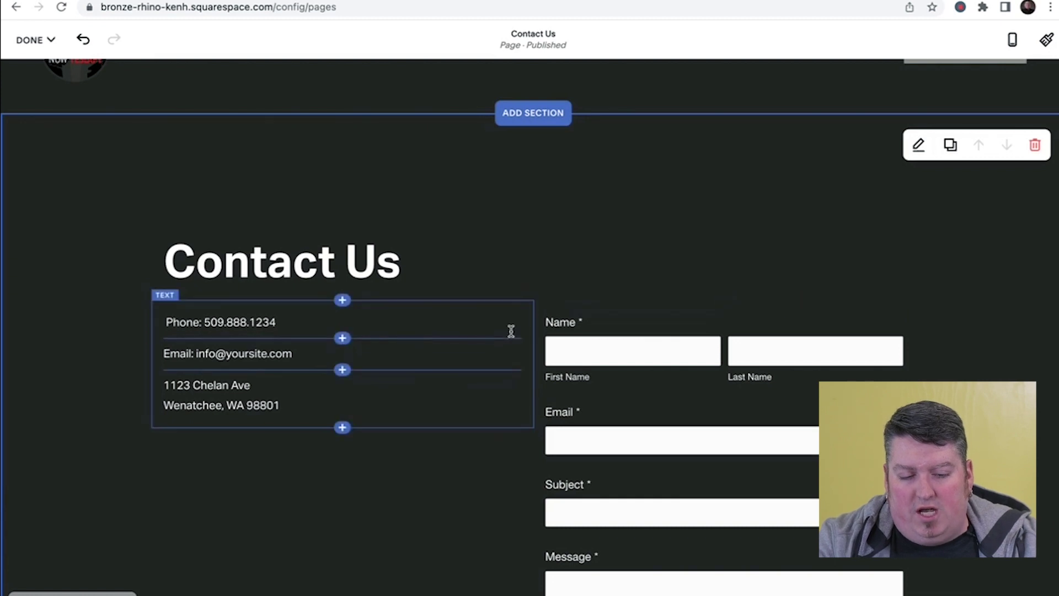
- Drag the form's left edge leftward so the form column widens toward the contact details
{"action": "mouse_move", "coordinate": [528, 335]}
{"action": "left_mouse_down"}
{"action": "mouse_move", "coordinate": [387, 320]}
{"action": "mouse_move", "coordinate": [528, 336]}
{"action": "left_mouse_up"}
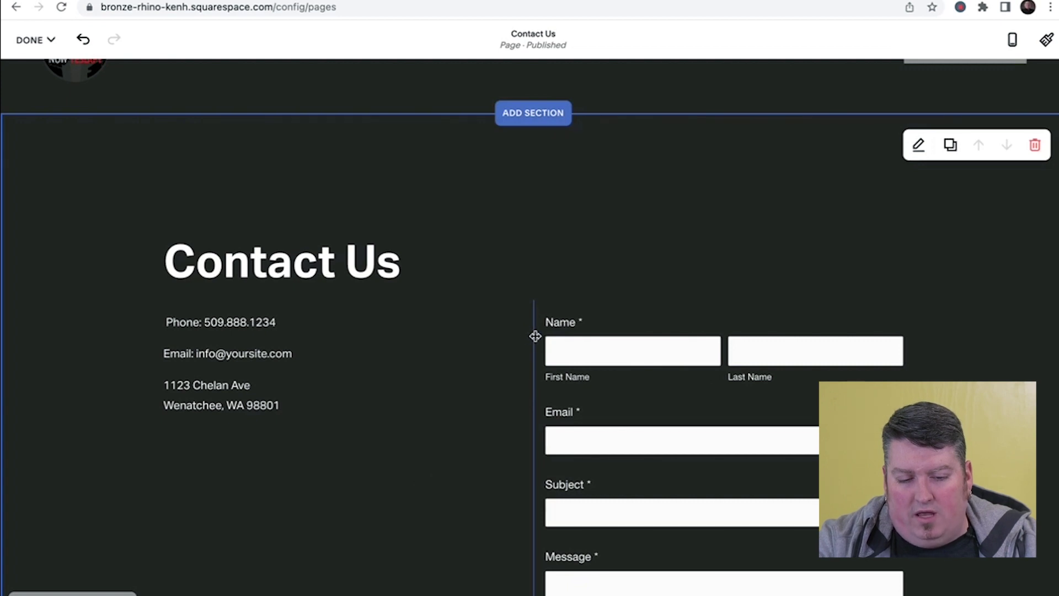
{"action": "left_click_drag", "start_coordinate": [534, 338], "coordinate": [409, 333]}
{"action": "scroll", "coordinate": [322, 358], "scroll_direction": "down", "scroll_amount": 3}
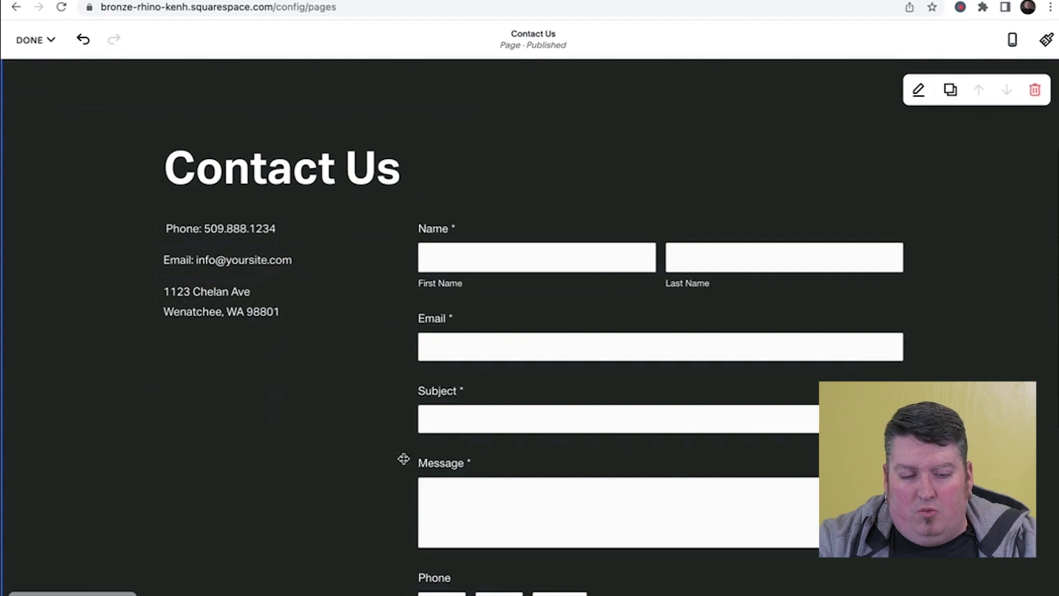
{"action": "scroll", "coordinate": [429, 479], "scroll_direction": "up", "scroll_amount": 3}
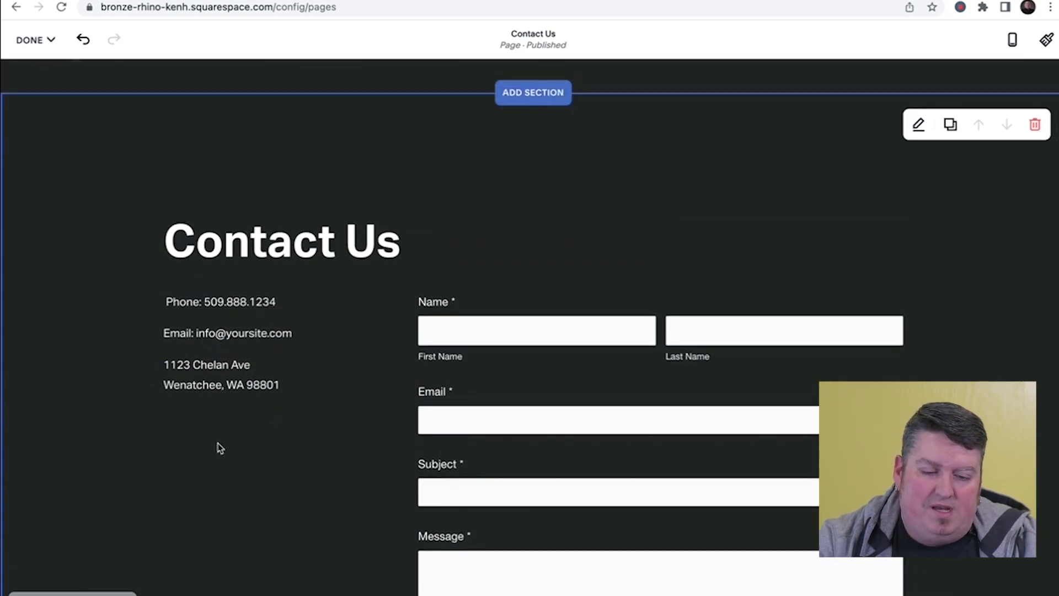
{"action": "scroll", "coordinate": [513, 349], "scroll_direction": "down", "scroll_amount": 3}
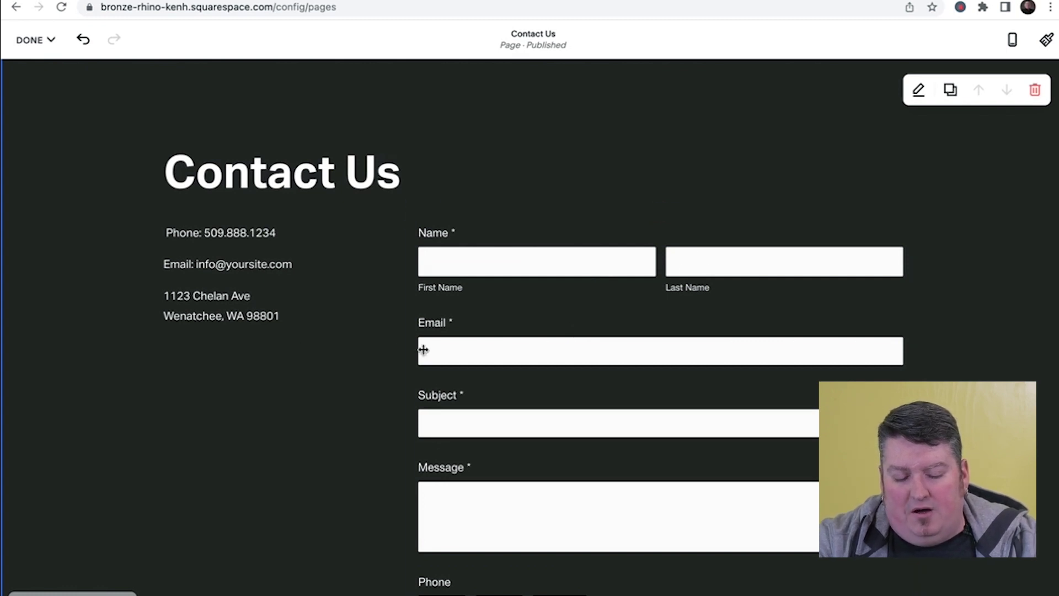
{"action": "scroll", "coordinate": [513, 373], "scroll_direction": "up", "scroll_amount": 3}
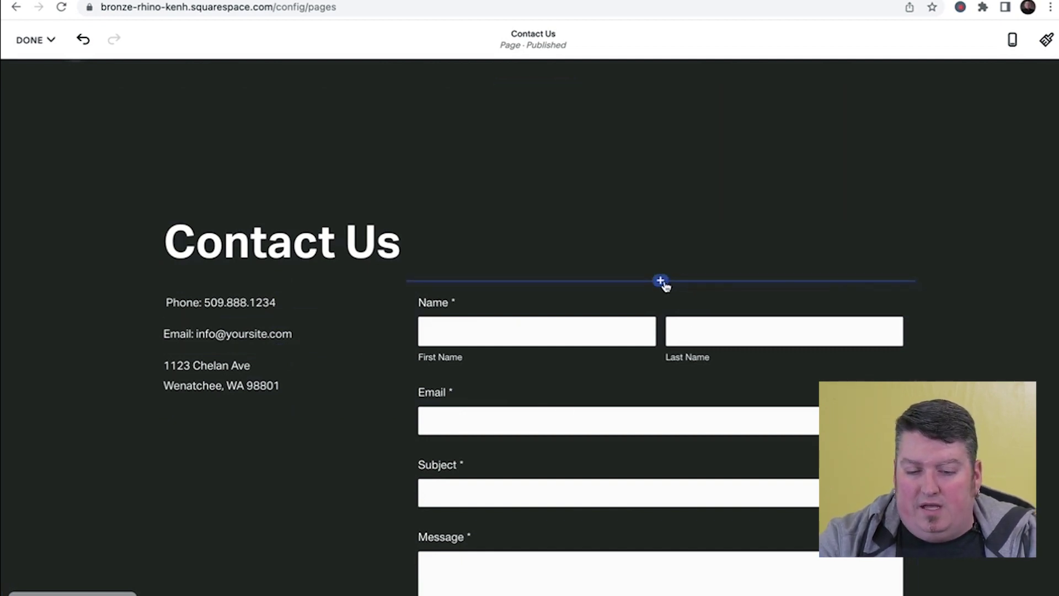
- Drag a Spacer block from the Add Block panel to the right of the contact form
{"action": "left_click", "coordinate": [662, 282]}
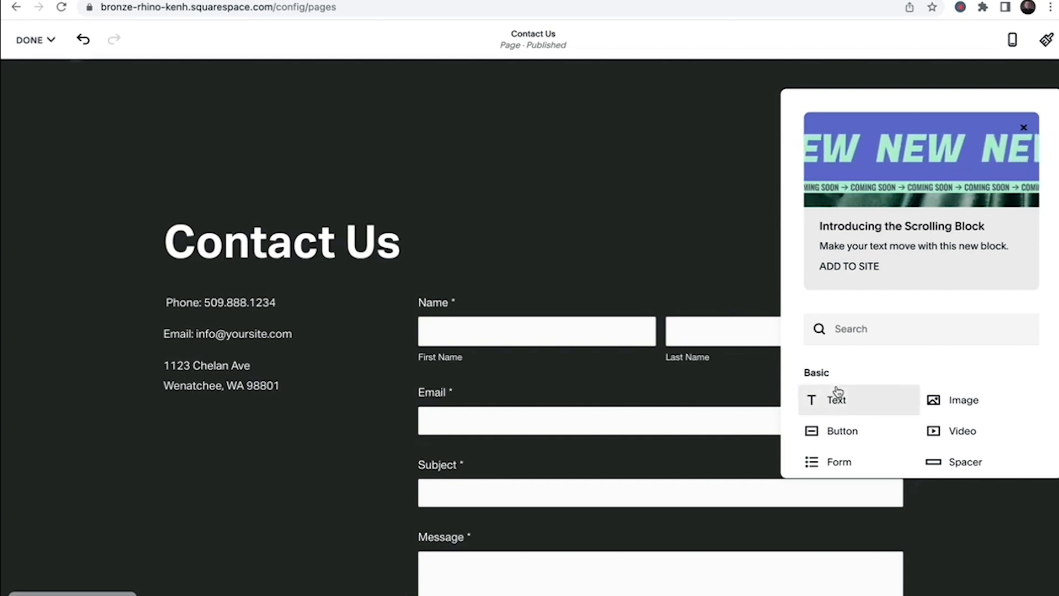
{"action": "scroll", "coordinate": [836, 394], "scroll_direction": "down", "scroll_amount": 2}
{"action": "scroll", "coordinate": [875, 421], "scroll_direction": "down", "scroll_amount": 1}
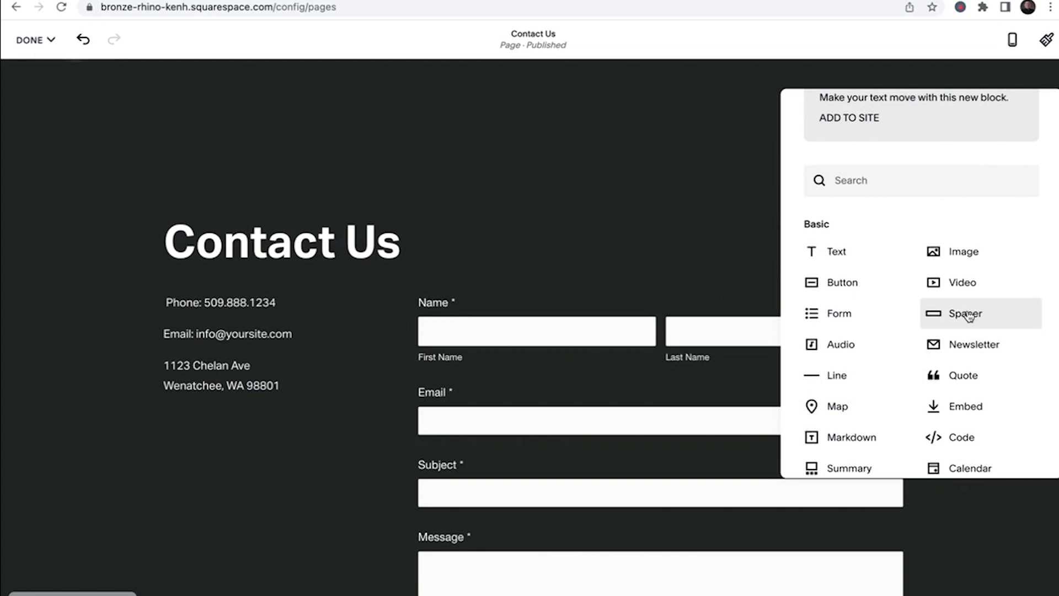
{"action": "left_click_drag", "start_coordinate": [965, 315], "coordinate": [877, 431]}
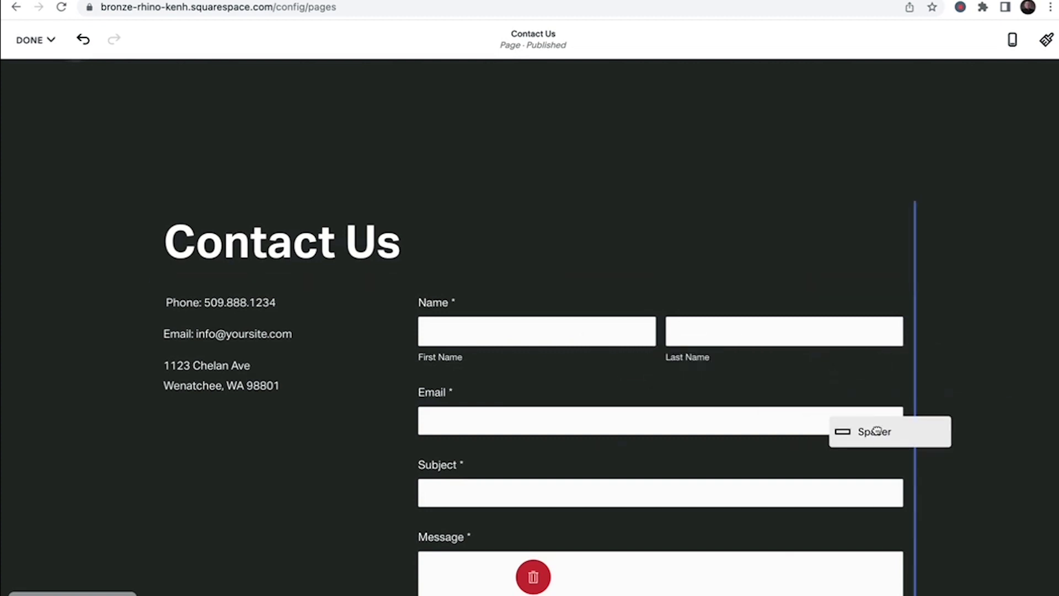
{"action": "left_click_drag", "start_coordinate": [877, 431], "coordinate": [860, 380]}
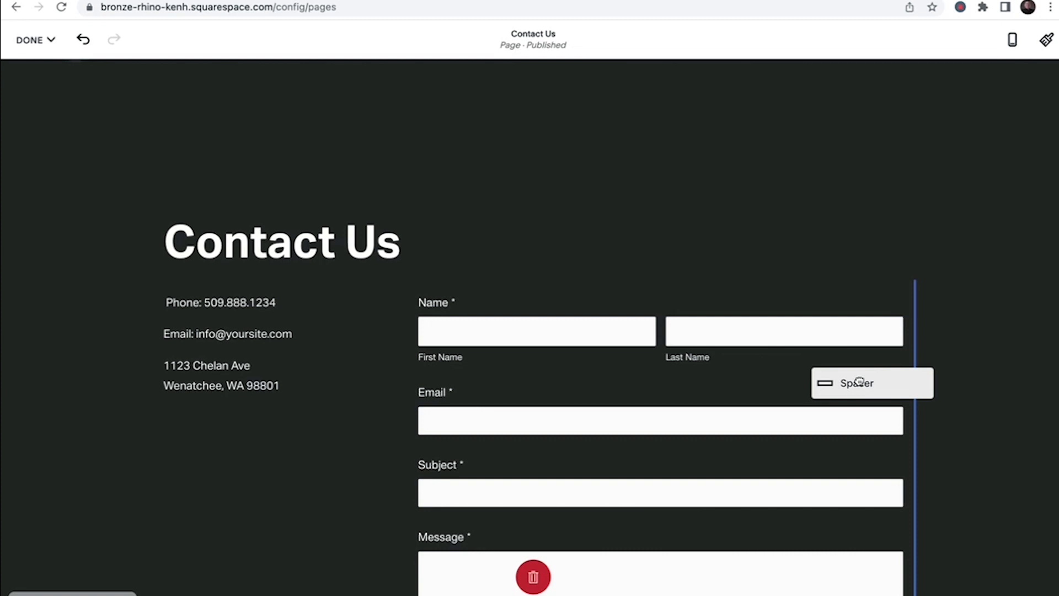
{"action": "left_click_drag", "start_coordinate": [859, 381], "coordinate": [859, 381]}
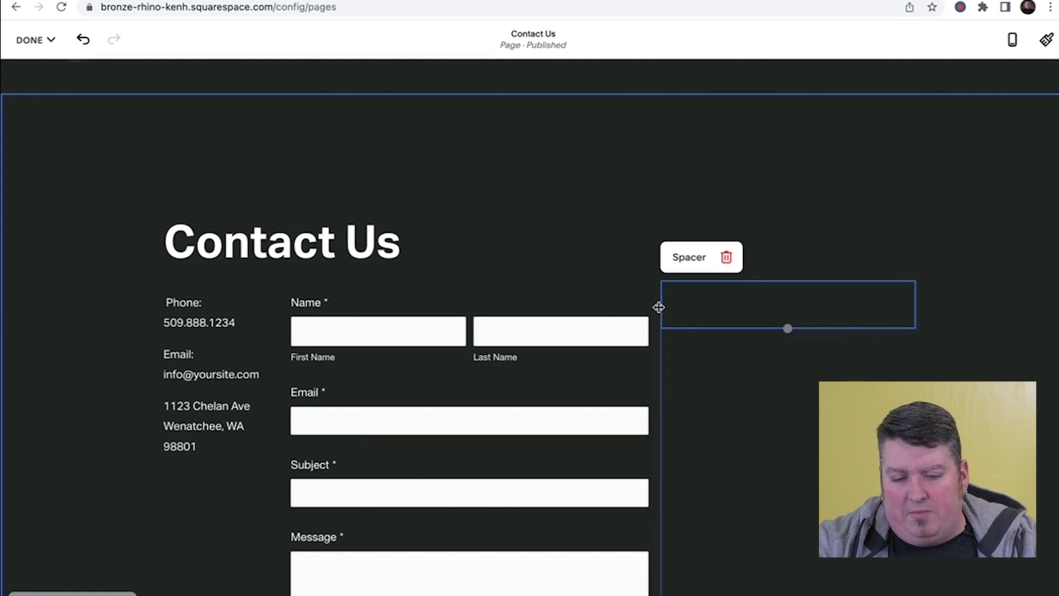
- Narrow the spacer by dragging its left edge rightward
{"action": "left_click_drag", "start_coordinate": [662, 309], "coordinate": [714, 307]}
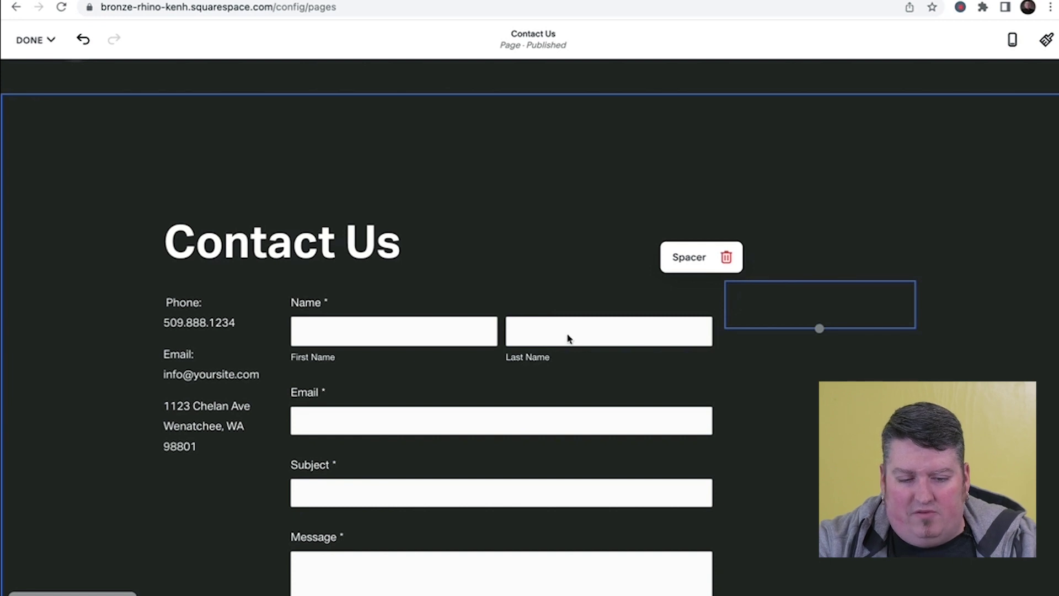
{"action": "scroll", "coordinate": [552, 342], "scroll_direction": "down", "scroll_amount": 3}
{"action": "left_click", "coordinate": [746, 331]}
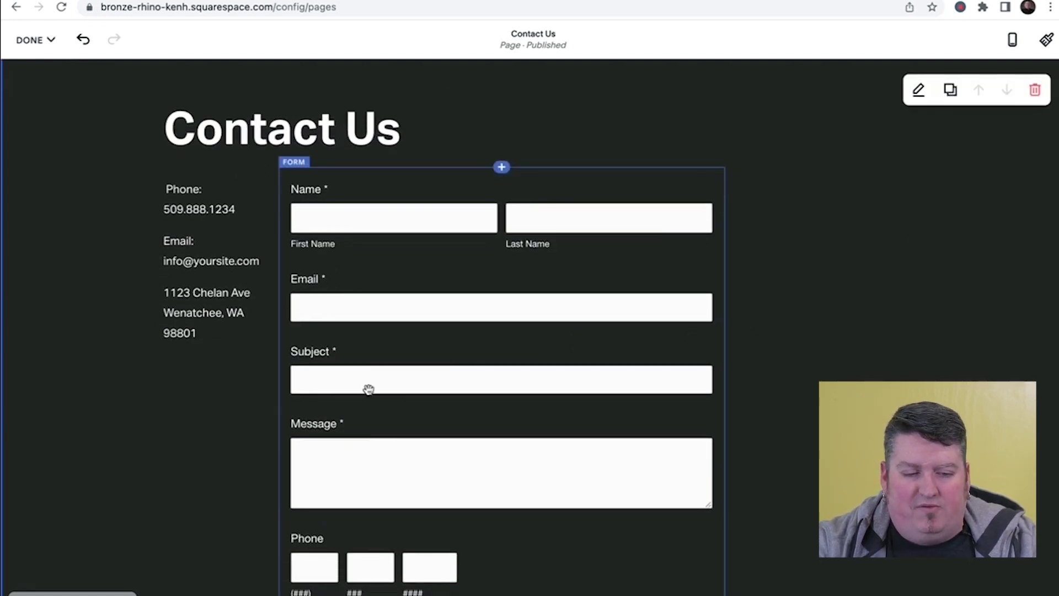
- Widen the contact form to the right so the contact details fit on single lines
{"action": "left_click_drag", "start_coordinate": [279, 221], "coordinate": [323, 223]}
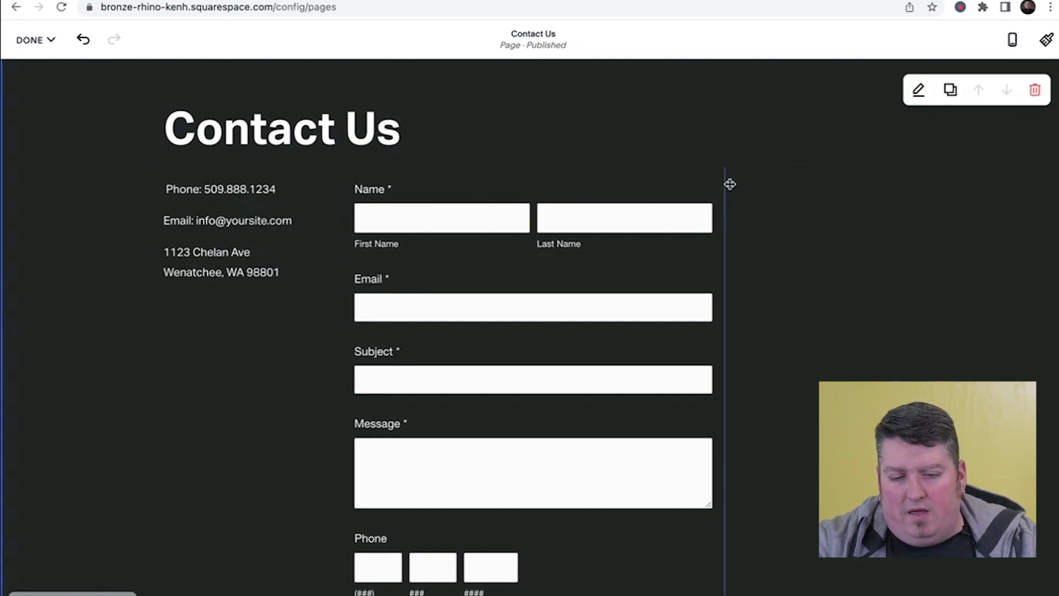
{"action": "left_click_drag", "start_coordinate": [730, 184], "coordinate": [759, 182]}
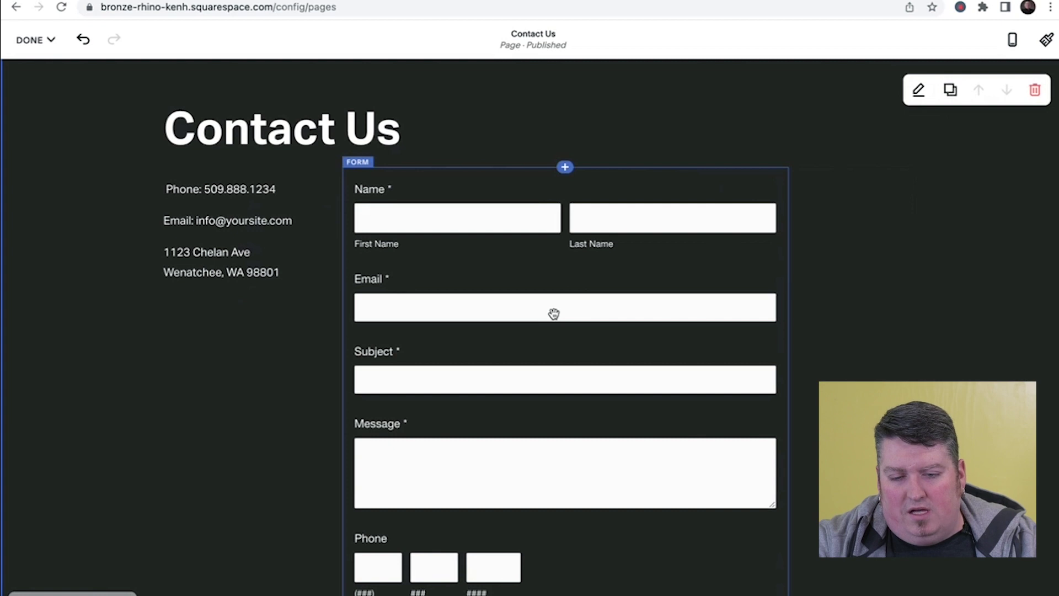
{"action": "scroll", "coordinate": [554, 314], "scroll_direction": "up", "scroll_amount": 3}
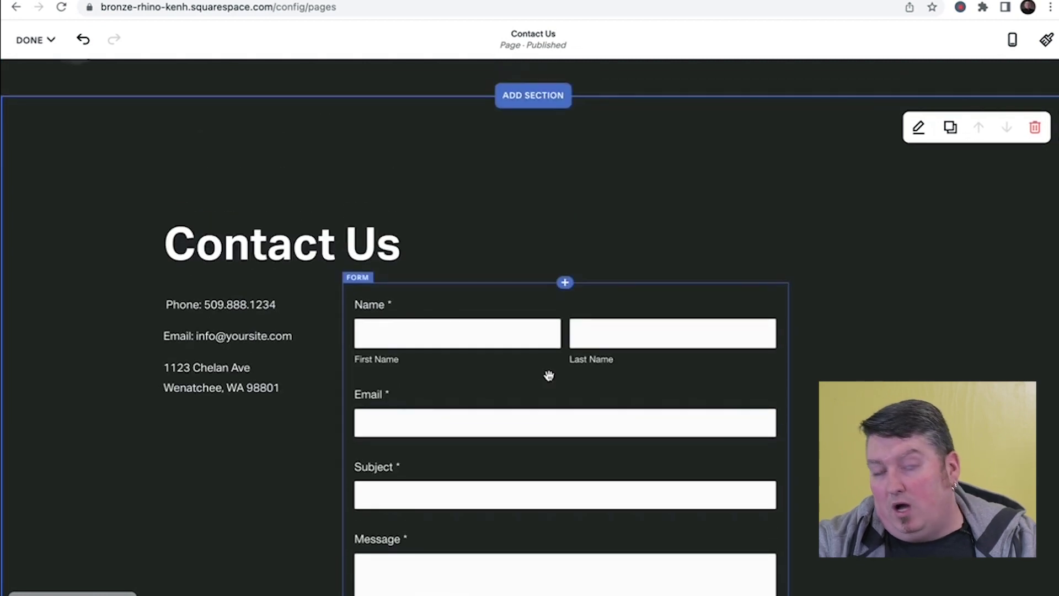
{"action": "scroll", "coordinate": [549, 376], "scroll_direction": "down", "scroll_amount": 1}
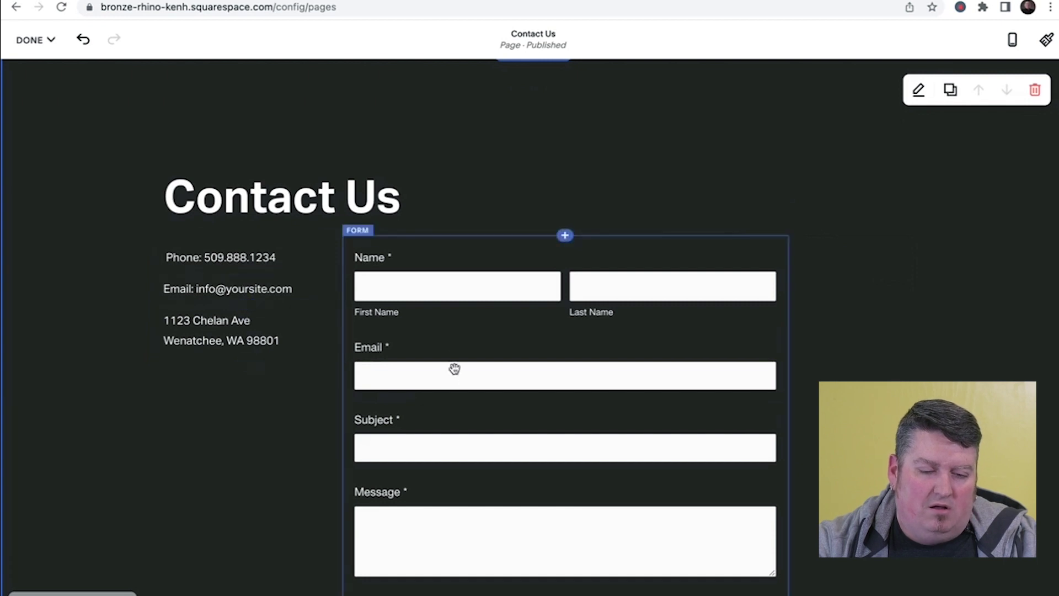
{"action": "scroll", "coordinate": [456, 313], "scroll_direction": "down", "scroll_amount": 2}
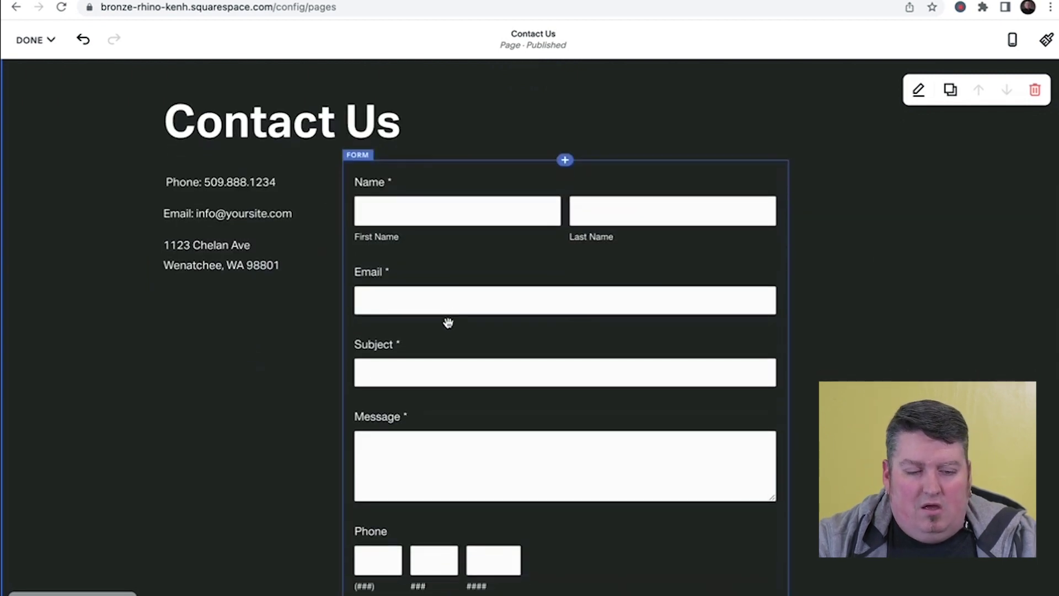
{"action": "scroll", "coordinate": [361, 373], "scroll_direction": "up", "scroll_amount": 2}
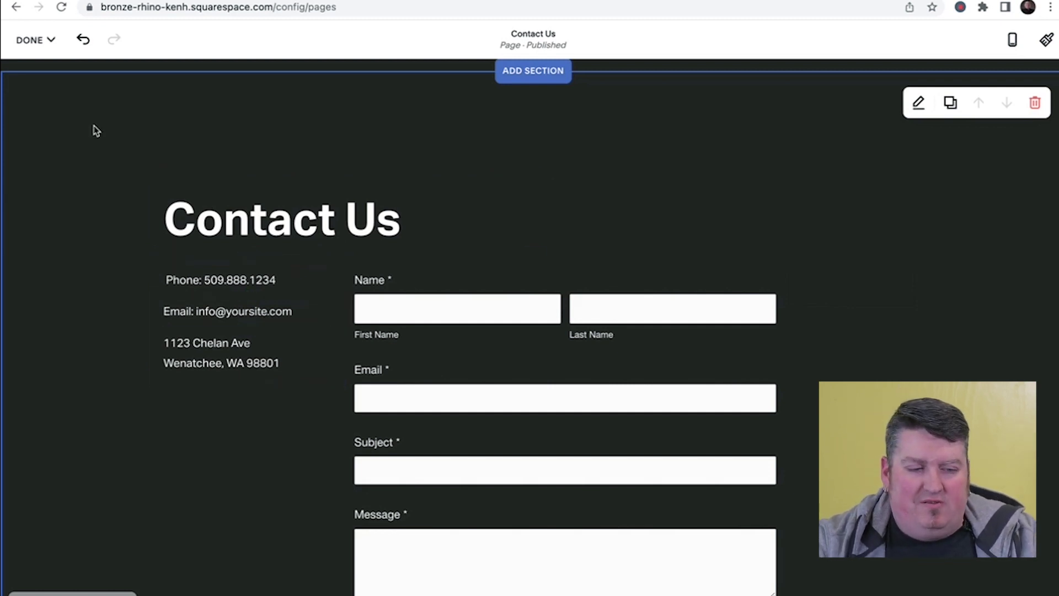
- Save the current page edits and exit the editor
{"action": "left_click", "coordinate": [50, 46]}
{"action": "left_click", "coordinate": [48, 67]}
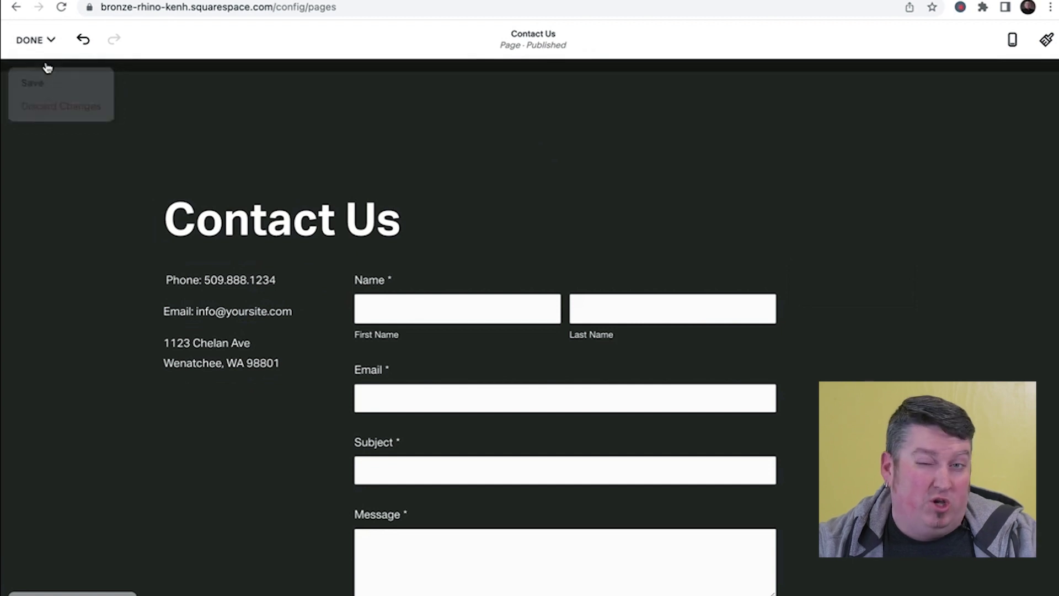
{"action": "left_click", "coordinate": [36, 84]}
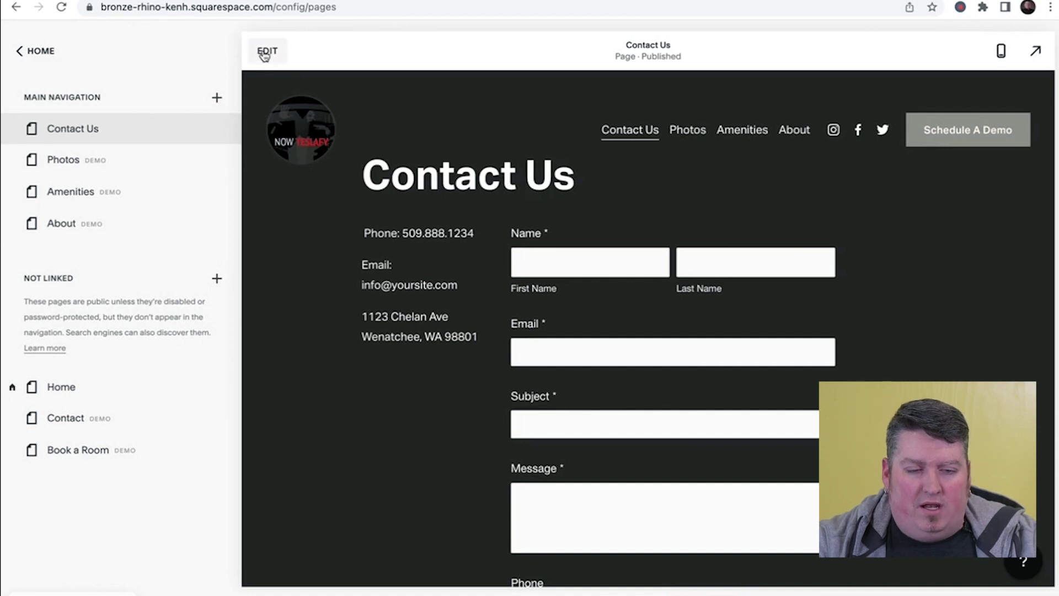
- Reopen the Contact Us page, move the form beside the heading, and toggle undo/redo
{"action": "left_click", "coordinate": [266, 51]}
{"action": "left_click_drag", "start_coordinate": [396, 297], "coordinate": [184, 205]}
{"action": "scroll", "coordinate": [322, 424], "scroll_direction": "down", "scroll_amount": 3}
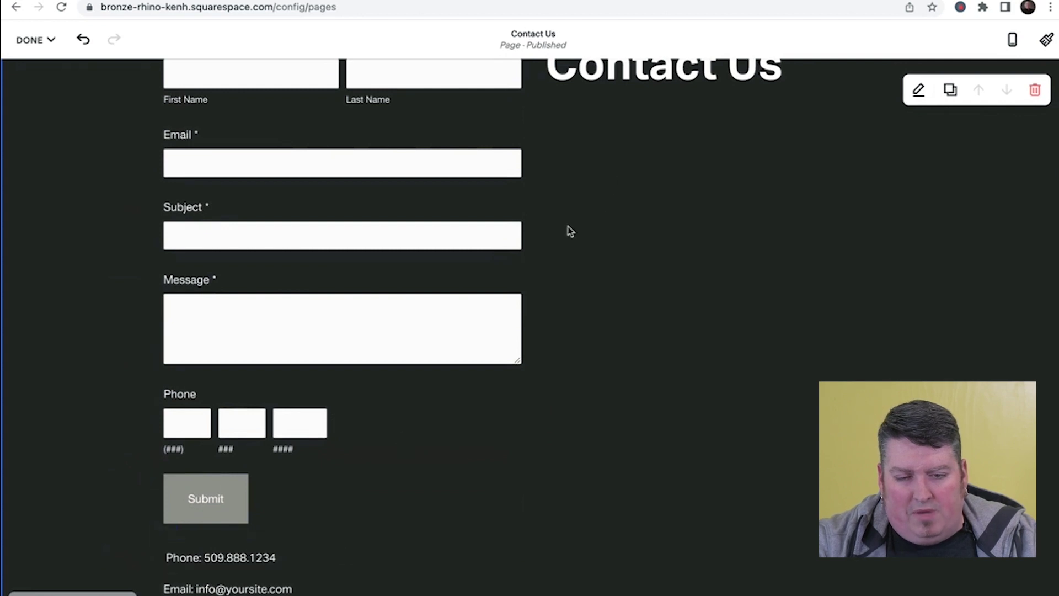
{"action": "scroll", "coordinate": [601, 203], "scroll_direction": "up", "scroll_amount": 3}
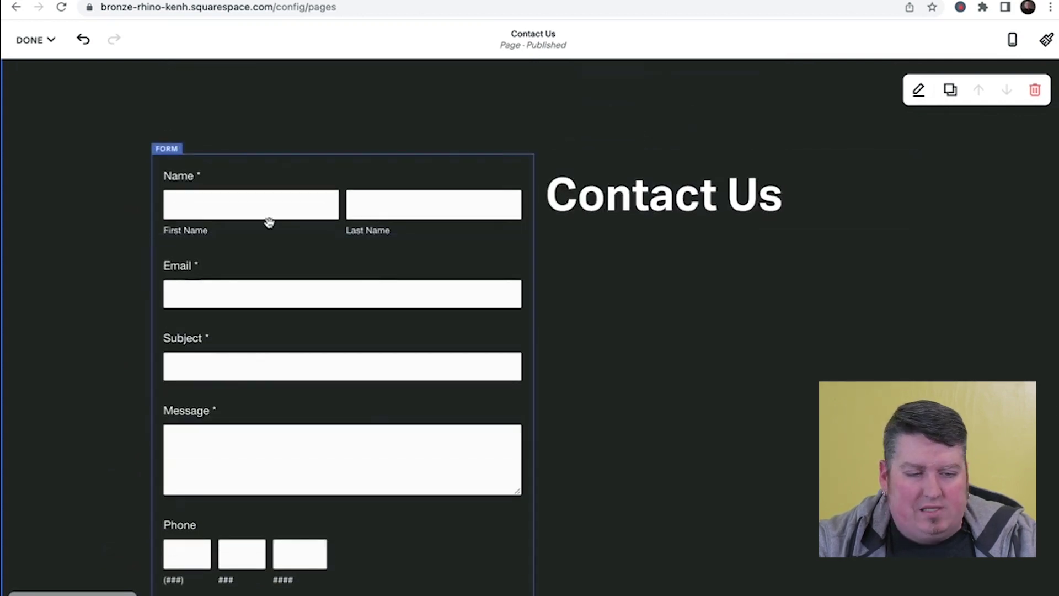
{"action": "left_click", "coordinate": [83, 39]}
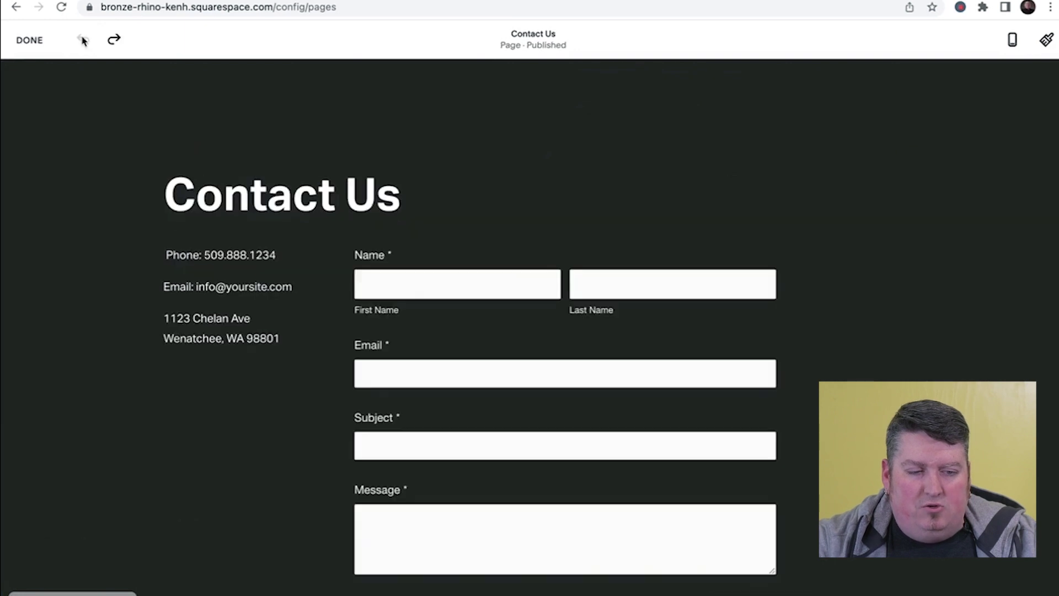
{"action": "left_click", "coordinate": [114, 39]}
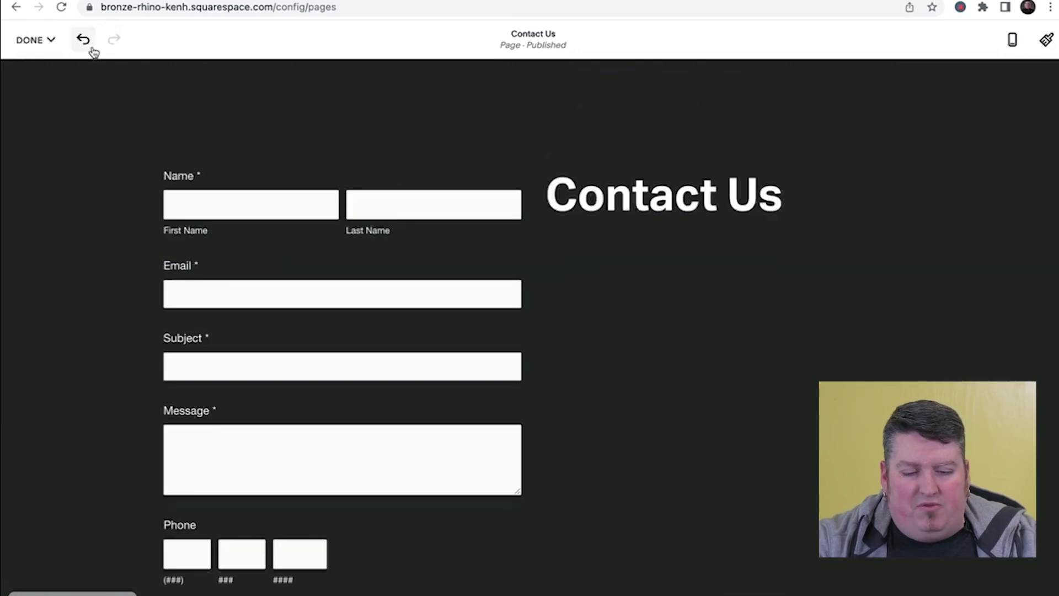
{"action": "left_click", "coordinate": [83, 39]}
{"action": "left_click", "coordinate": [113, 39]}
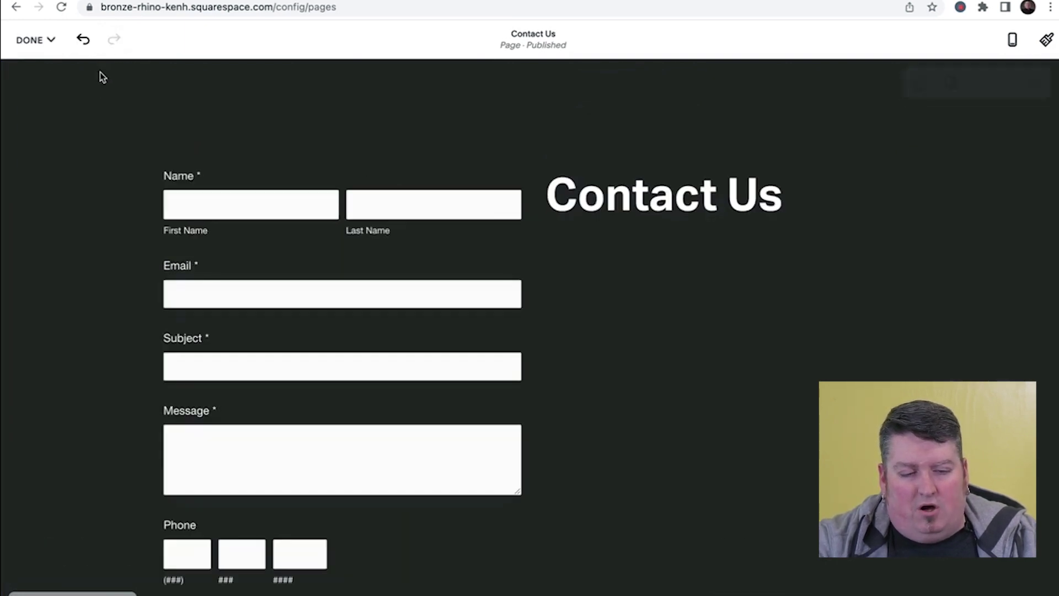
- Discard the unsaved changes and exit the editor
{"action": "left_click", "coordinate": [58, 42]}
{"action": "left_click", "coordinate": [55, 105]}
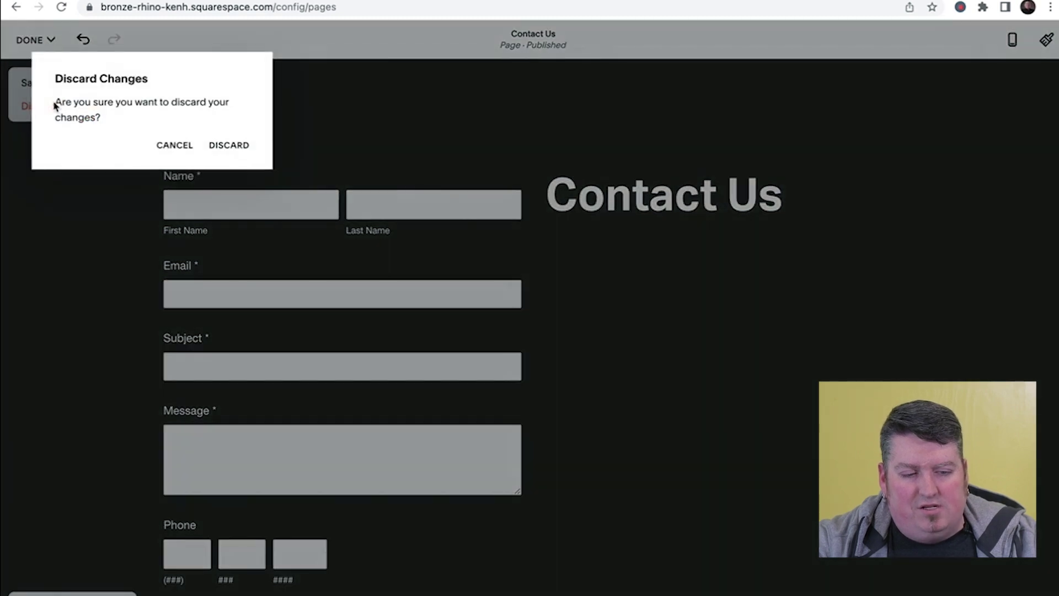
{"action": "left_click", "coordinate": [239, 158]}
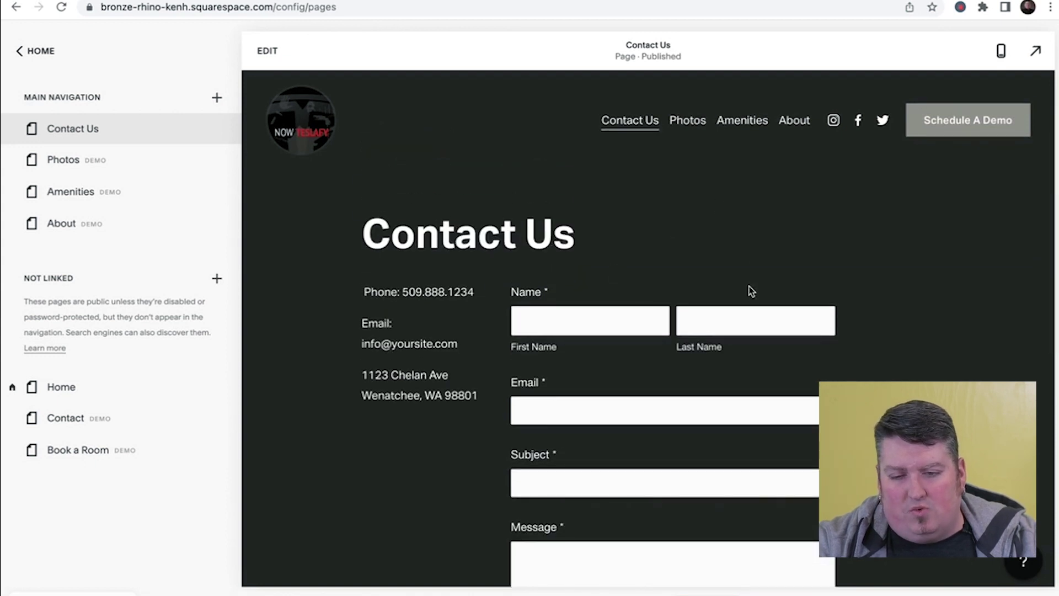
- Enter edit mode and insert an Image block below the contact address
{"action": "left_click", "coordinate": [267, 50]}
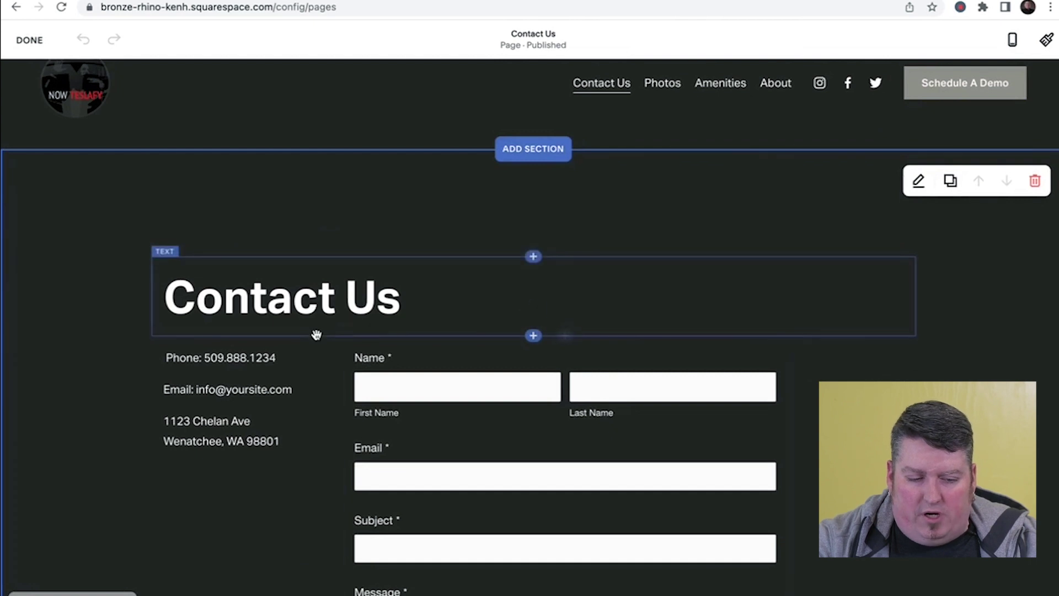
{"action": "scroll", "coordinate": [316, 335], "scroll_direction": "down", "scroll_amount": 3}
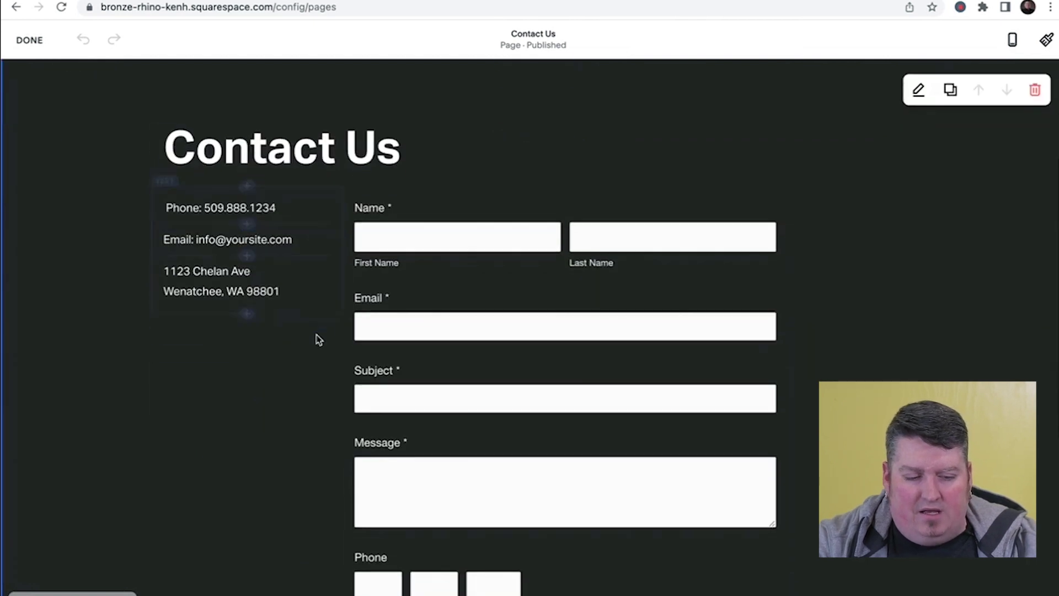
{"action": "left_click", "coordinate": [248, 314]}
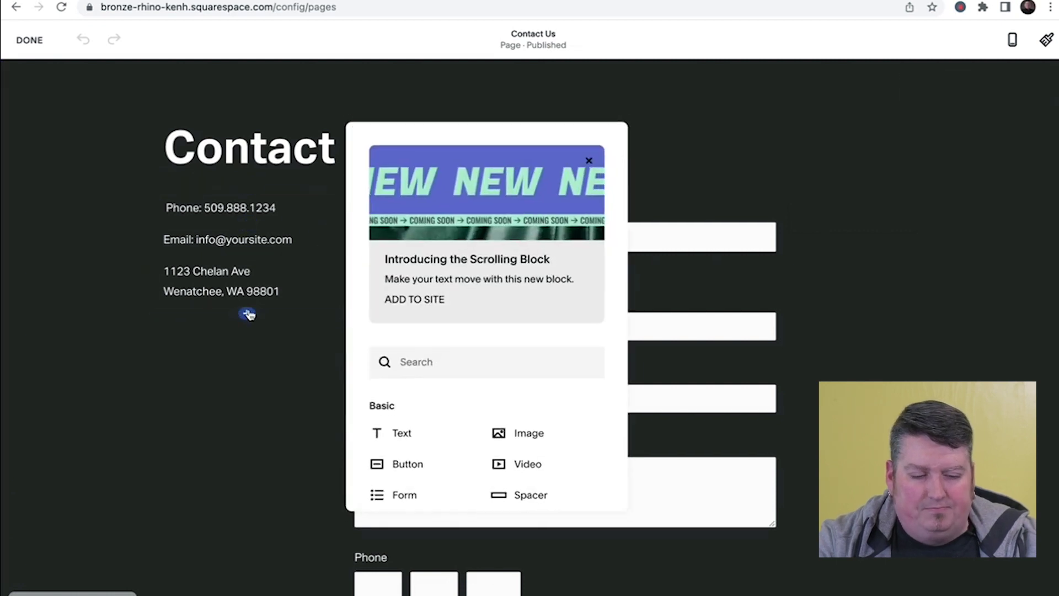
{"action": "scroll", "coordinate": [414, 355], "scroll_direction": "down", "scroll_amount": 2}
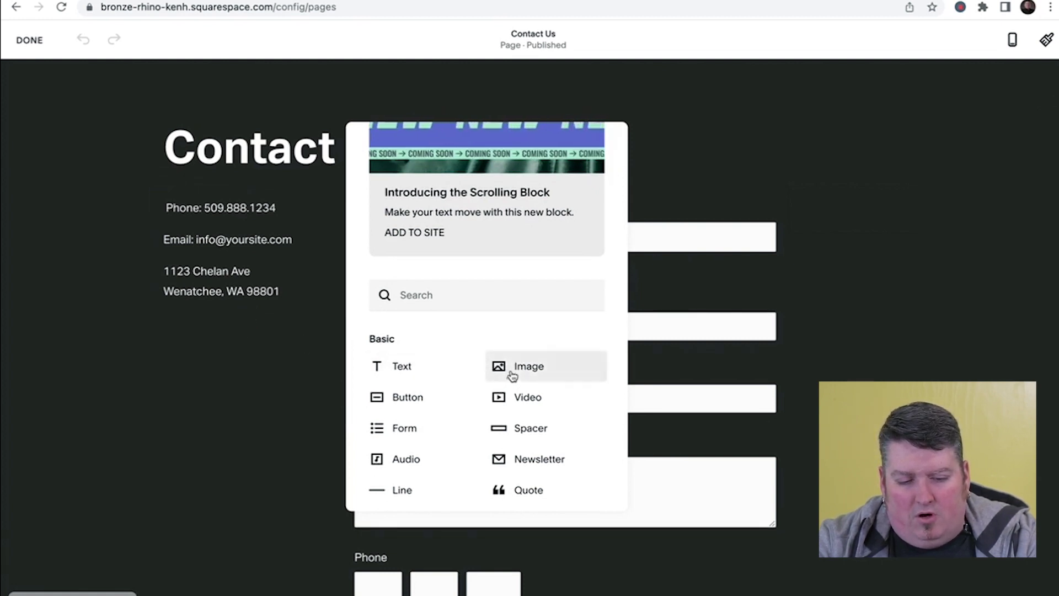
{"action": "left_click", "coordinate": [514, 368]}
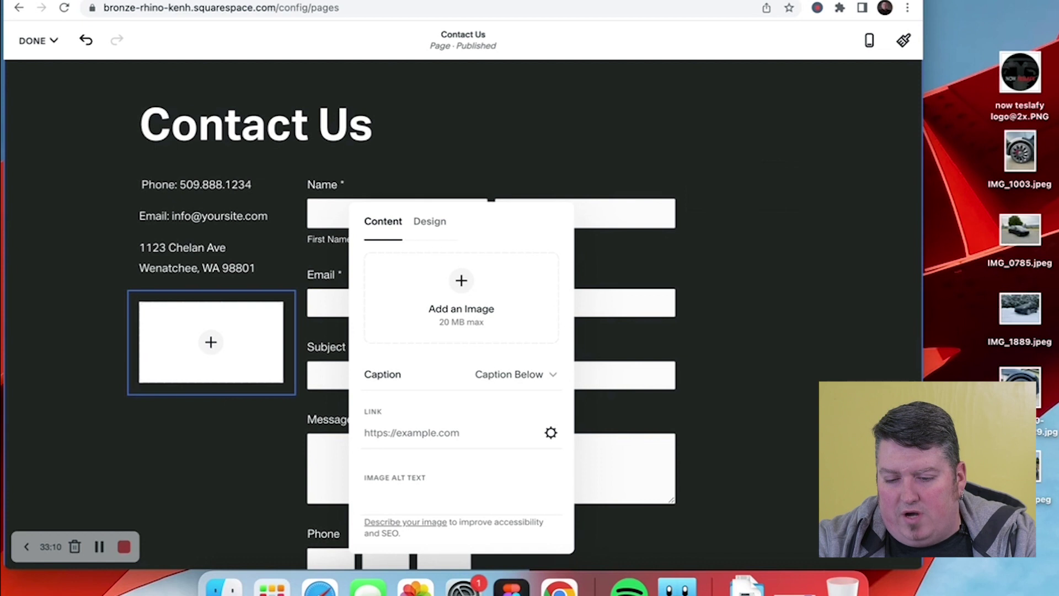
- Drop the desktop car wheel photo into the empty image block and select its caption
{"action": "left_click_drag", "start_coordinate": [1020, 386], "coordinate": [456, 298]}
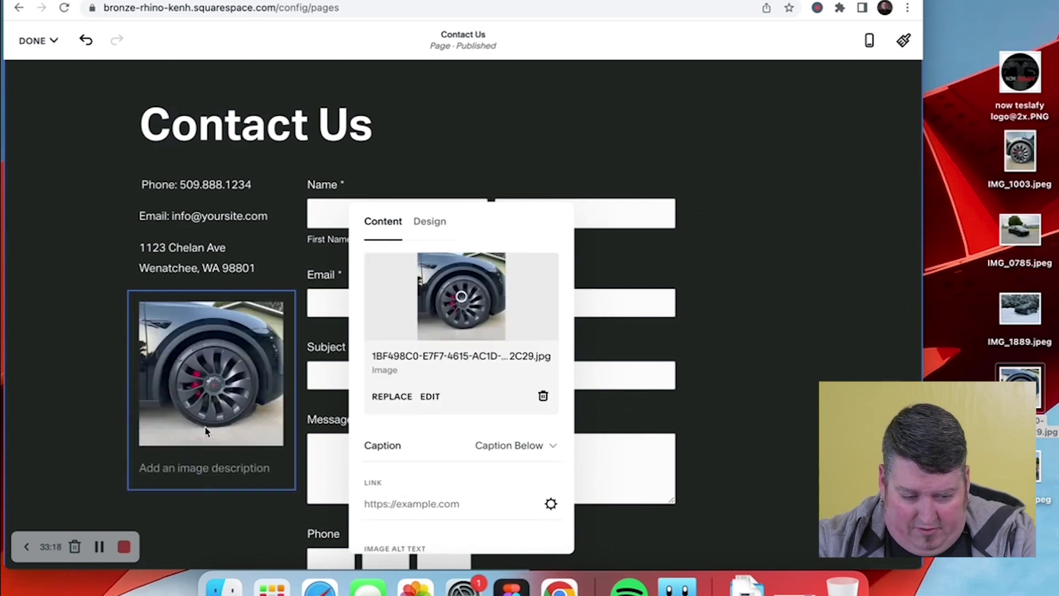
{"action": "scroll", "coordinate": [409, 395], "scroll_direction": "down", "scroll_amount": 5}
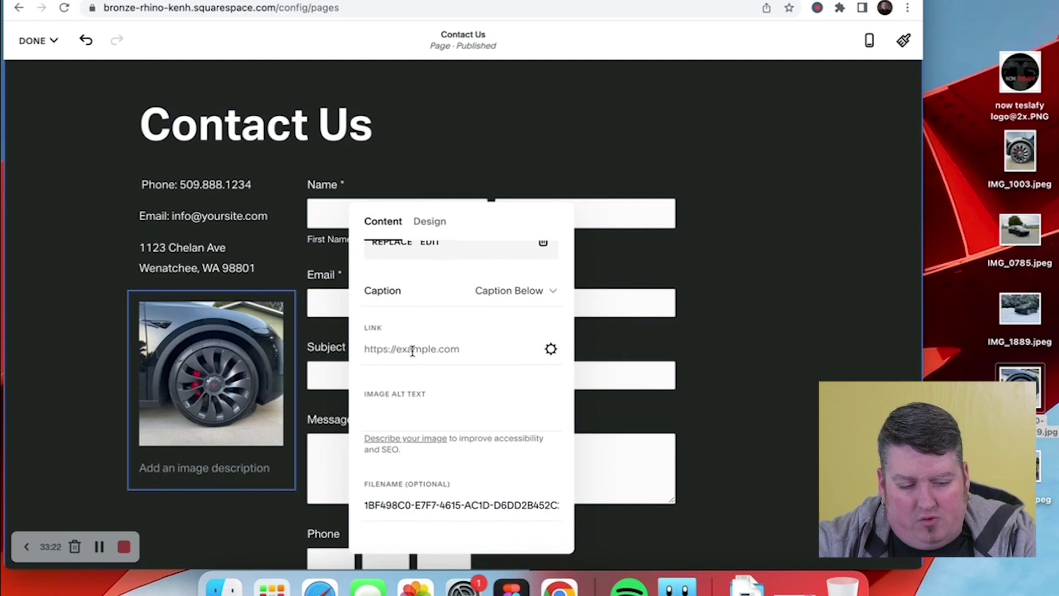
{"action": "scroll", "coordinate": [411, 349], "scroll_direction": "down", "scroll_amount": 1}
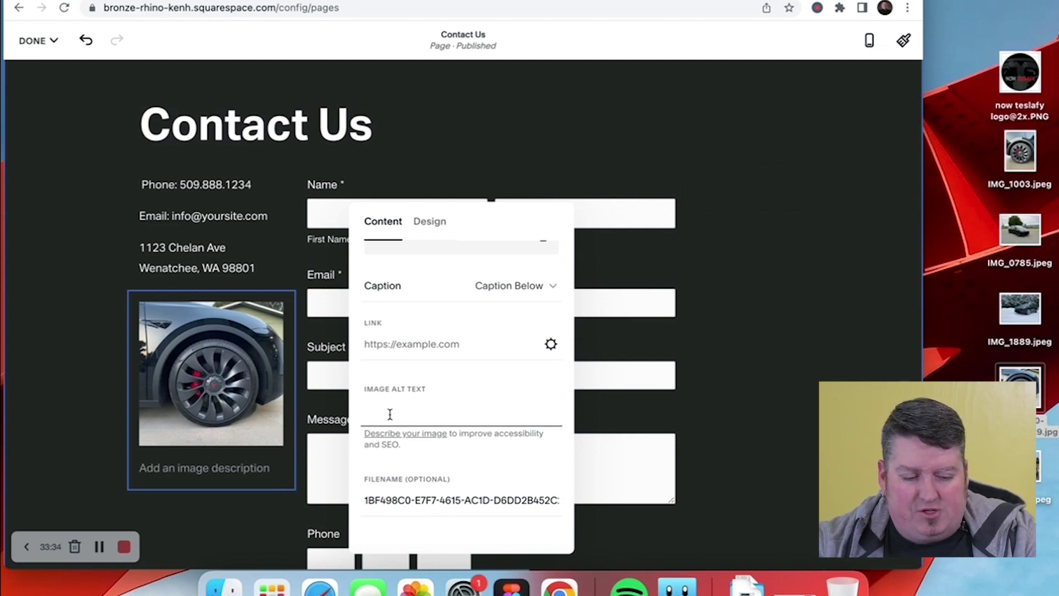
{"action": "left_click", "coordinate": [199, 470]}
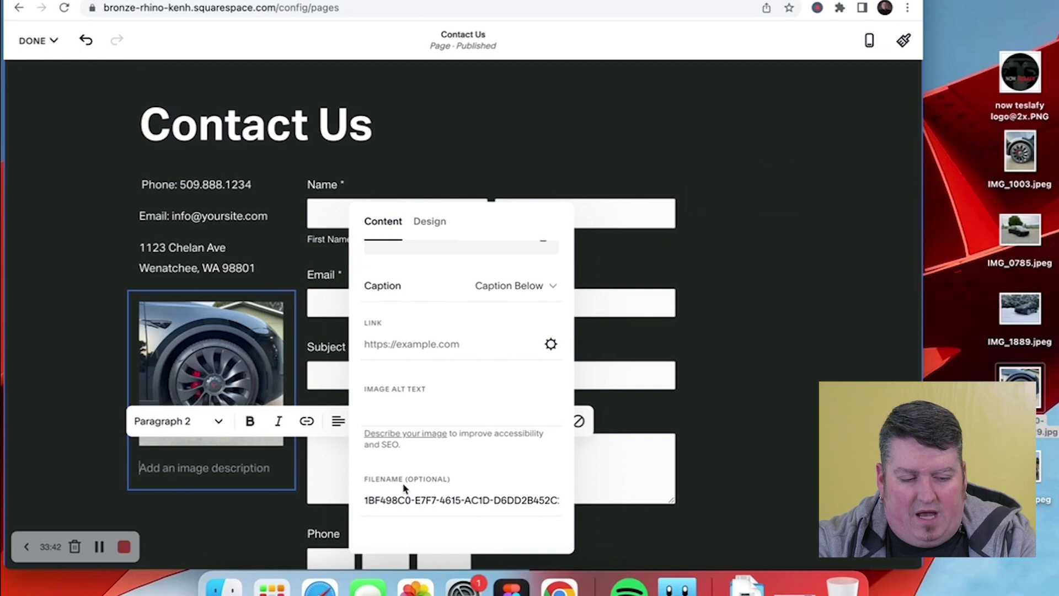
- Type the caption 'Some information about this photo' and alt text 'Tesla 21" wheel close up'
{"action": "type", "text": "T"}
{"action": "type", "text": "ome "}
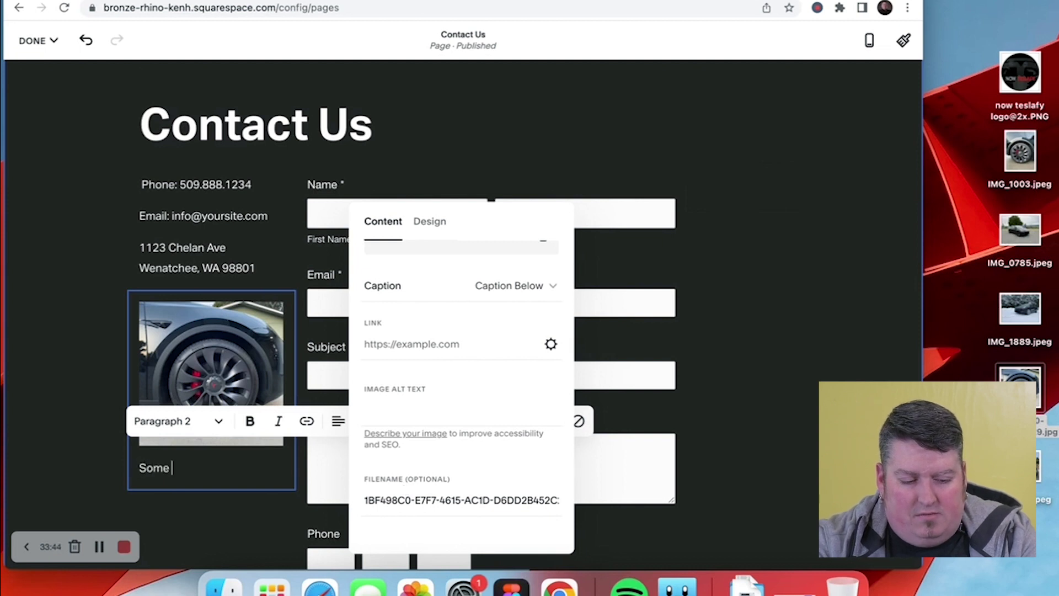
{"action": "type", "text": "information about this photo"}
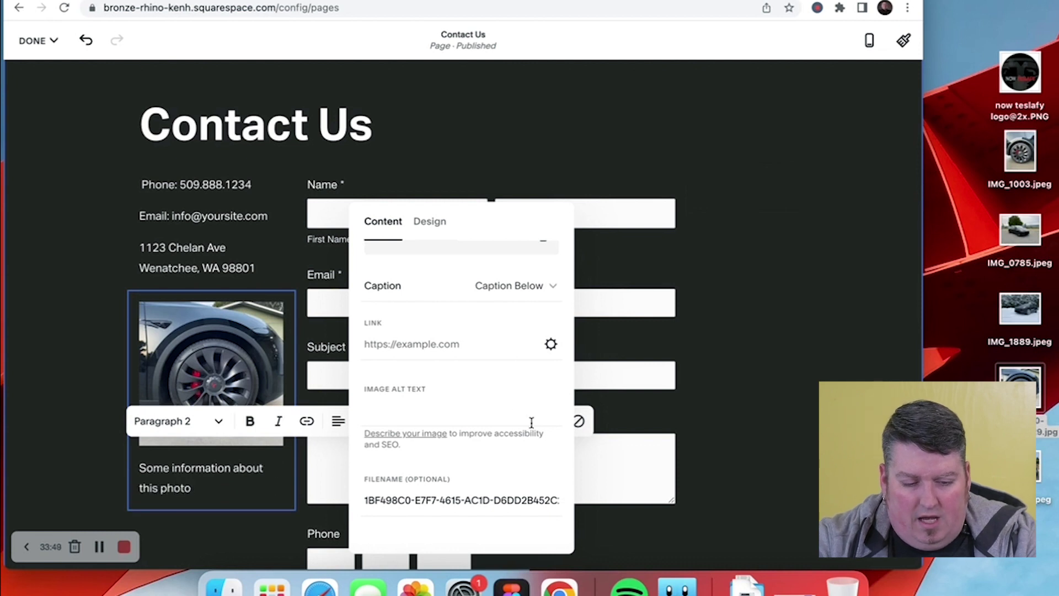
{"action": "left_click", "coordinate": [477, 408]}
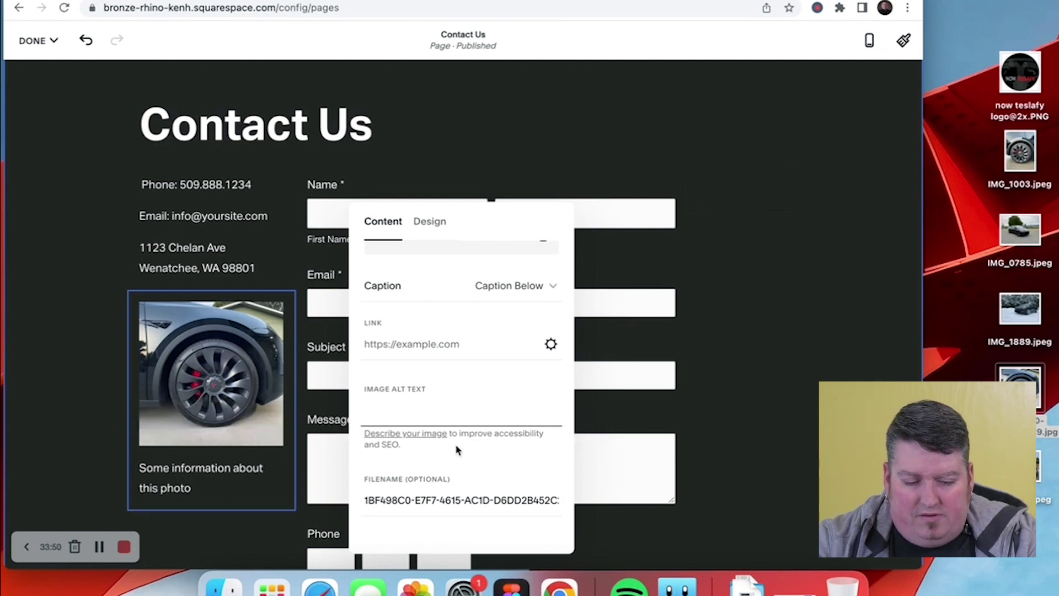
{"action": "type", "text": "Tesla 21\" wheel close up"}
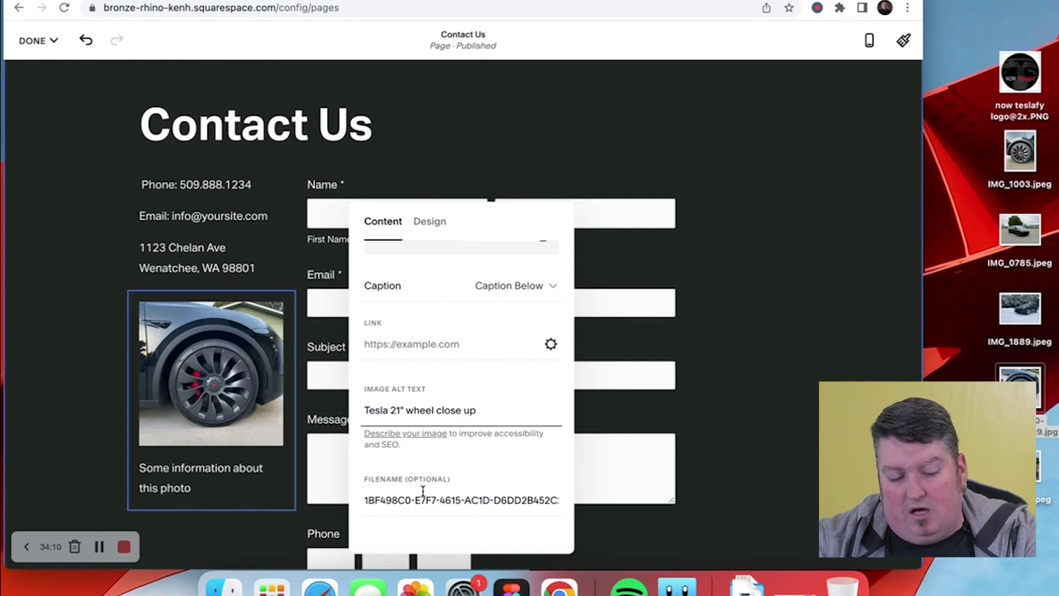
{"action": "scroll", "coordinate": [423, 490], "scroll_direction": "up", "scroll_amount": 5}
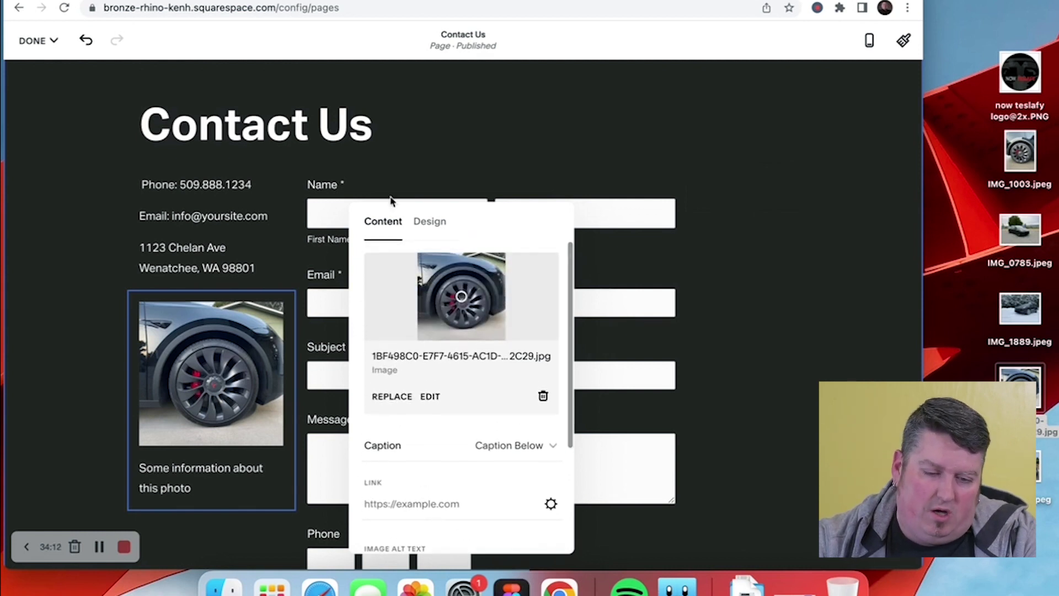
- Try the Card and Overlap layouts, settle on Collage for the wheel image, and close settings
{"action": "left_click", "coordinate": [427, 227]}
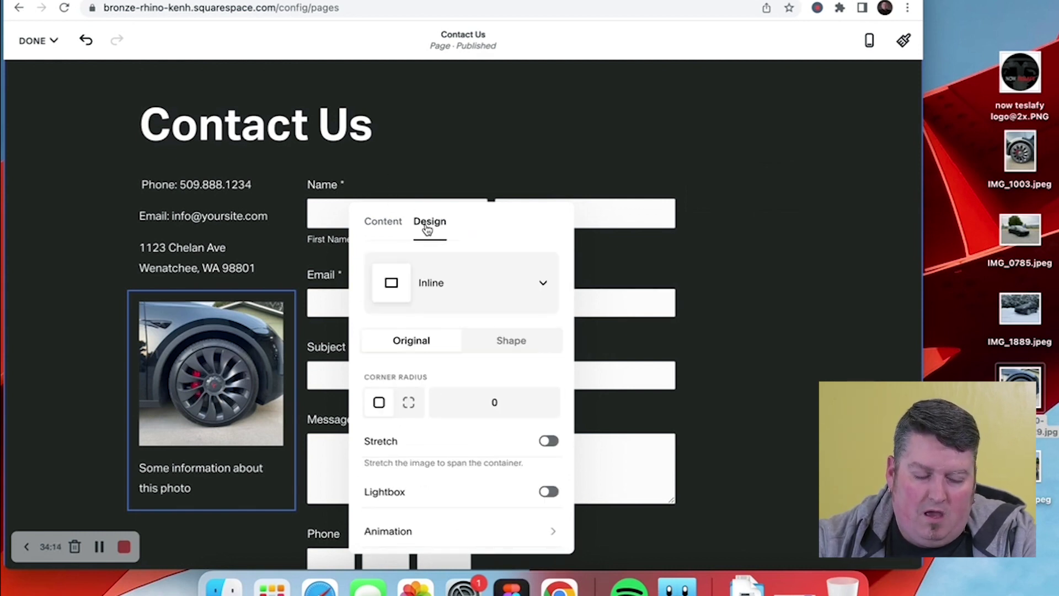
{"action": "left_click", "coordinate": [543, 280]}
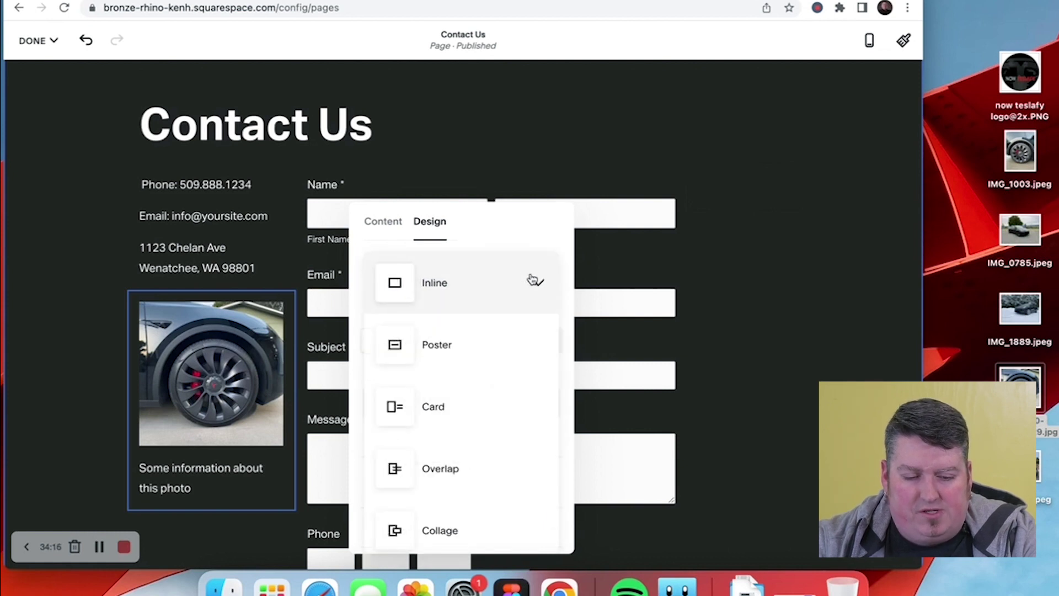
{"action": "scroll", "coordinate": [463, 348], "scroll_direction": "down", "scroll_amount": 2}
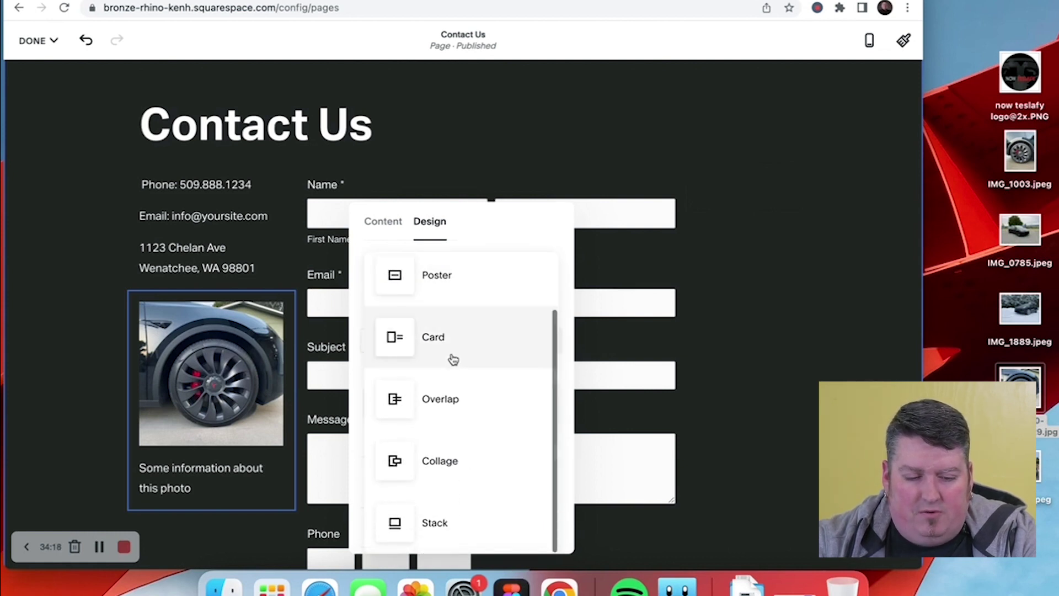
{"action": "left_click", "coordinate": [451, 356]}
{"action": "left_click", "coordinate": [458, 285]}
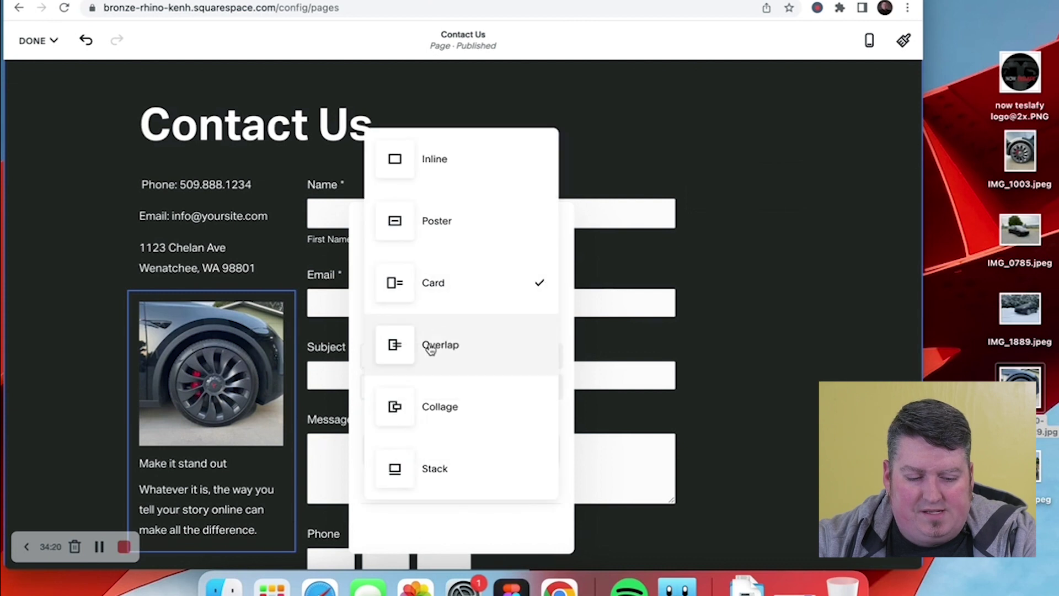
{"action": "left_click", "coordinate": [435, 356]}
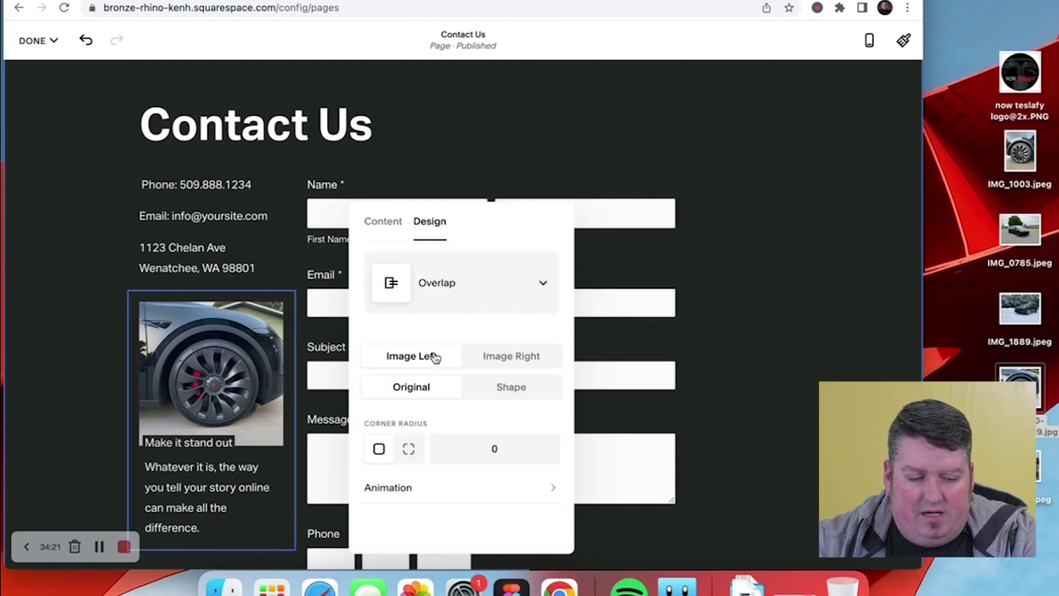
{"action": "left_click", "coordinate": [452, 285]}
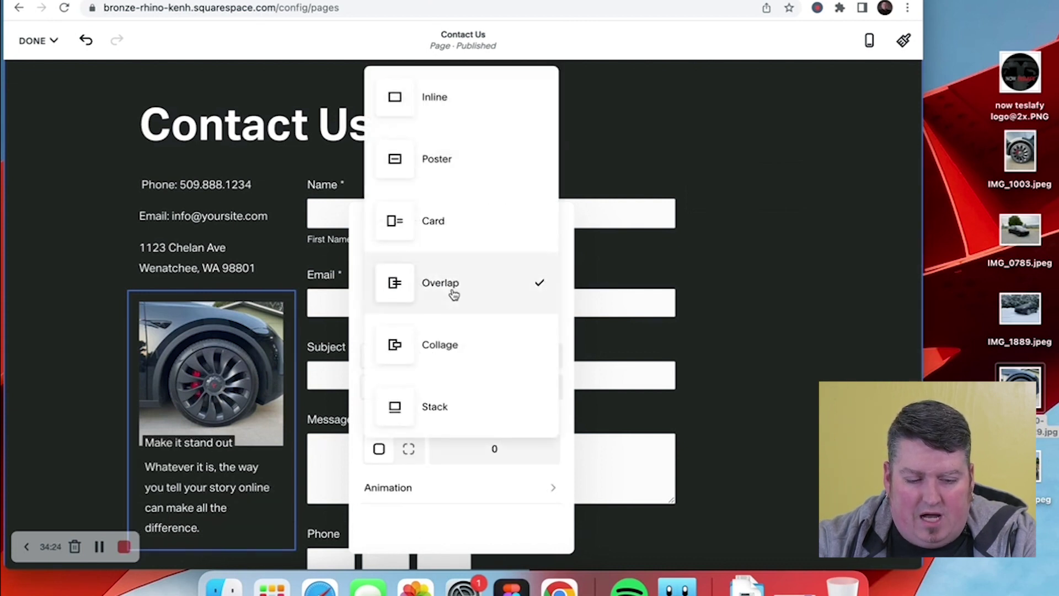
{"action": "left_click", "coordinate": [435, 354]}
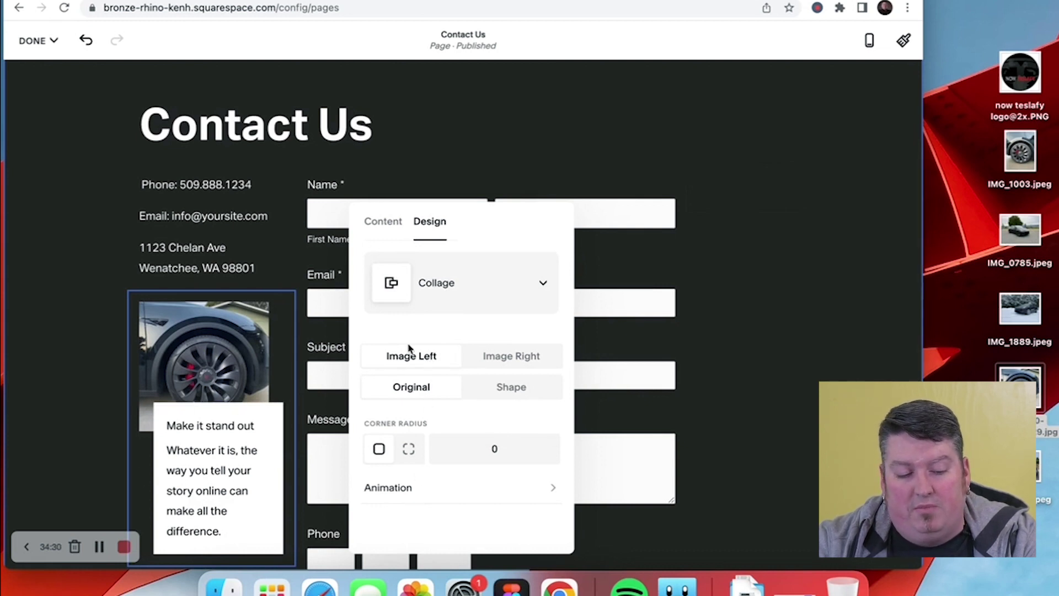
{"action": "left_click", "coordinate": [383, 222]}
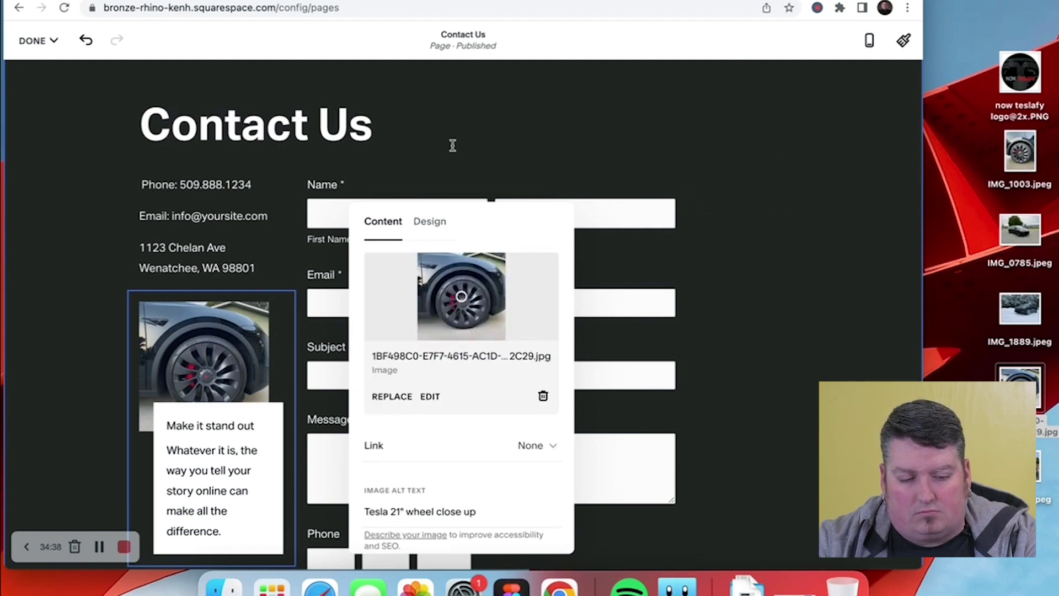
{"action": "left_click", "coordinate": [486, 170]}
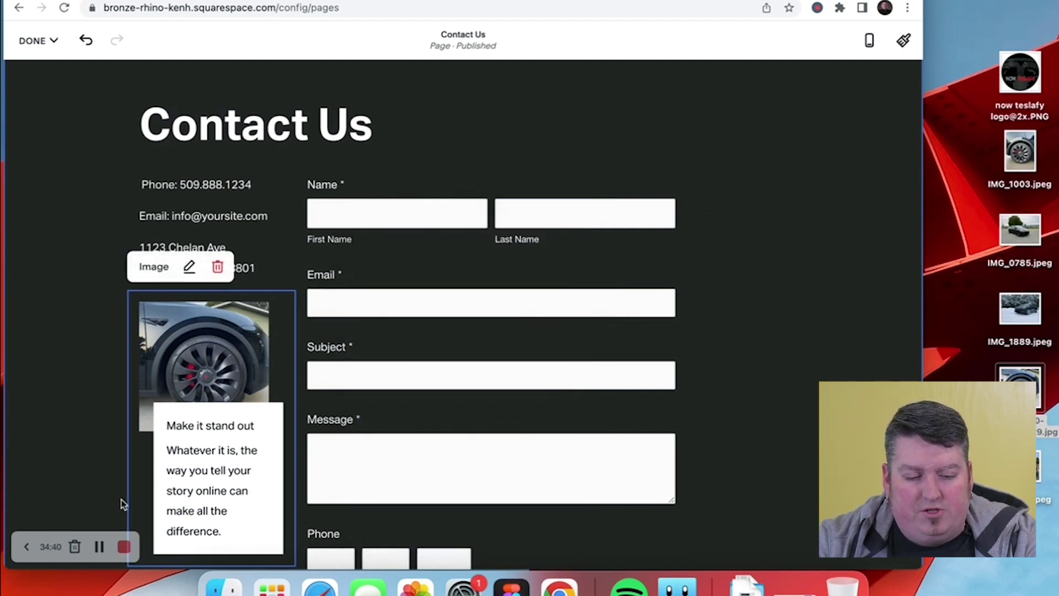
- Move the wheel image beside the contact details and the form beneath, then undo the last move
{"action": "scroll", "coordinate": [47, 326], "scroll_direction": "down", "scroll_amount": 3}
{"action": "scroll", "coordinate": [111, 398], "scroll_direction": "up", "scroll_amount": 2}
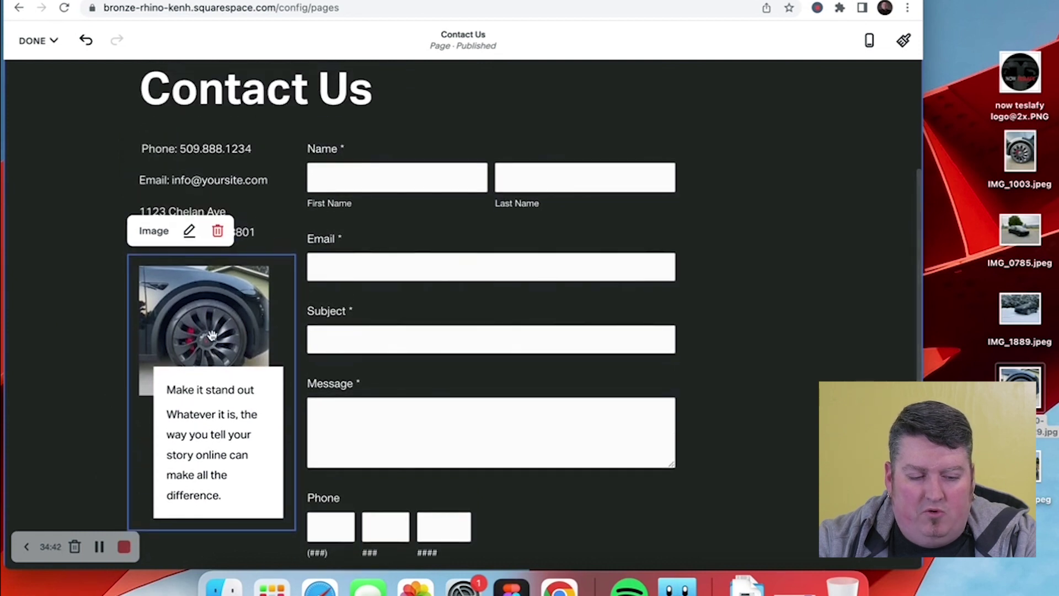
{"action": "left_click_drag", "start_coordinate": [212, 338], "coordinate": [440, 201]}
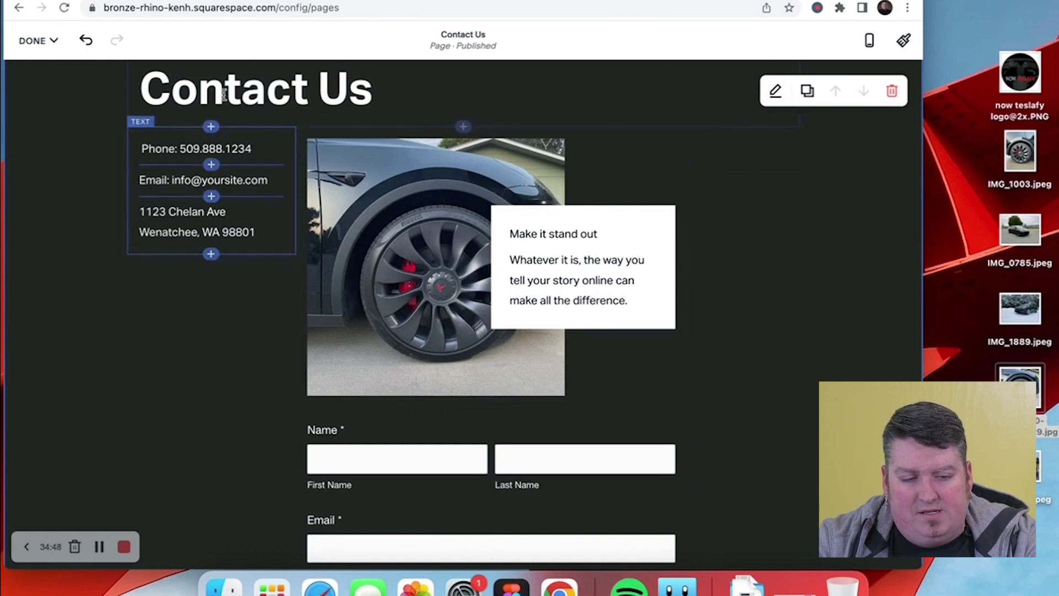
{"action": "left_click_drag", "start_coordinate": [388, 449], "coordinate": [191, 241]}
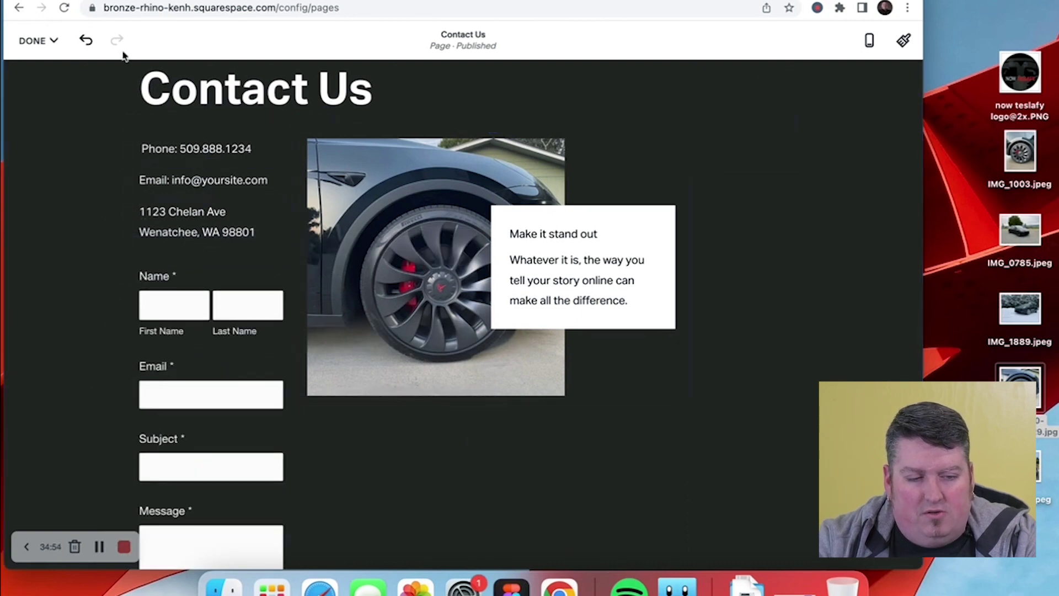
{"action": "left_click", "coordinate": [86, 40]}
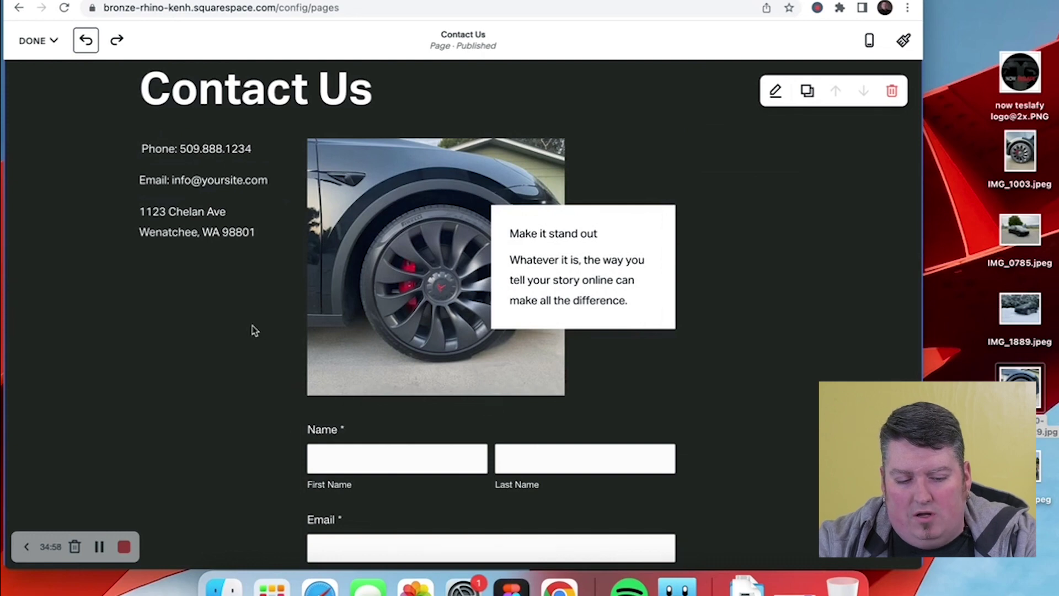
- Review the layout and save the Contact Us page edits
{"action": "scroll", "coordinate": [252, 328], "scroll_direction": "down", "scroll_amount": 3}
{"action": "scroll", "coordinate": [255, 343], "scroll_direction": "up", "scroll_amount": 5}
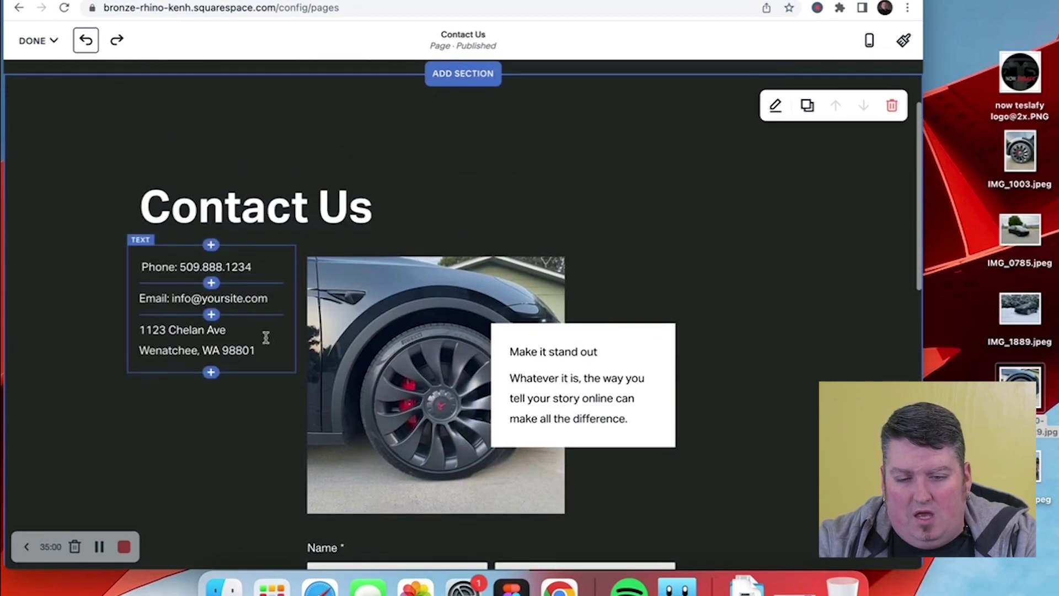
{"action": "scroll", "coordinate": [441, 330], "scroll_direction": "down", "scroll_amount": 2}
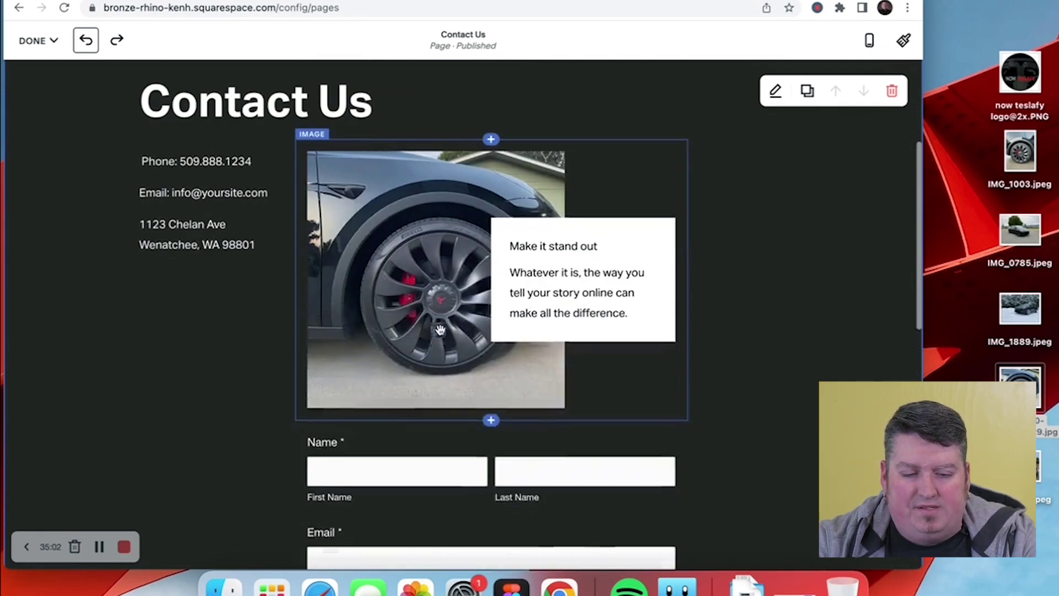
{"action": "scroll", "coordinate": [543, 433], "scroll_direction": "down", "scroll_amount": 2}
{"action": "scroll", "coordinate": [541, 433], "scroll_direction": "up", "scroll_amount": 3}
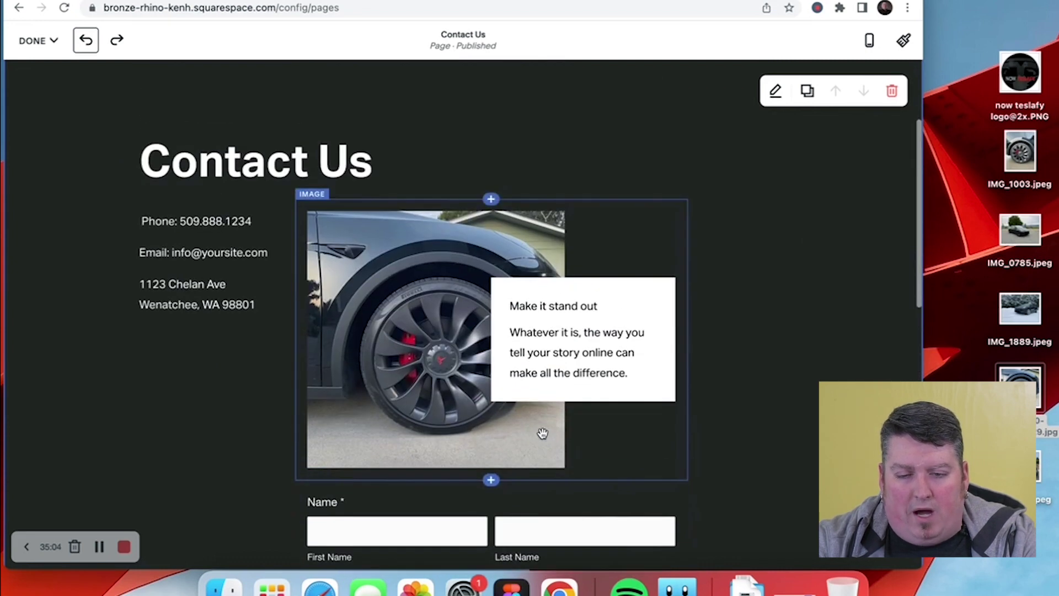
{"action": "left_click", "coordinate": [37, 41]}
{"action": "left_click", "coordinate": [34, 83]}
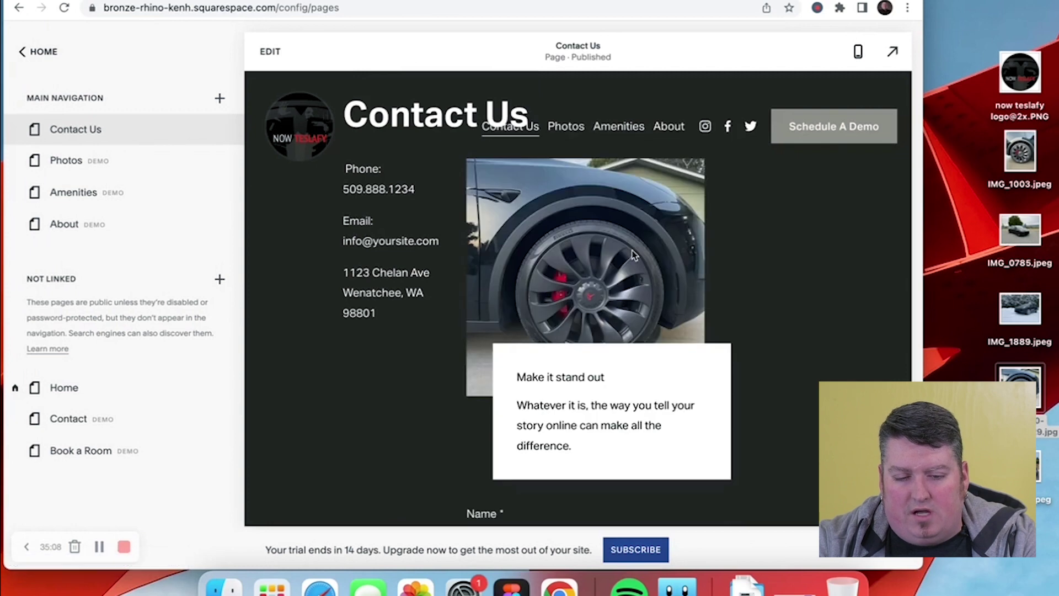
- Review the saved Contact Us page, then reopen it for editing at the Submit button
{"action": "scroll", "coordinate": [634, 251], "scroll_direction": "down", "scroll_amount": 8}
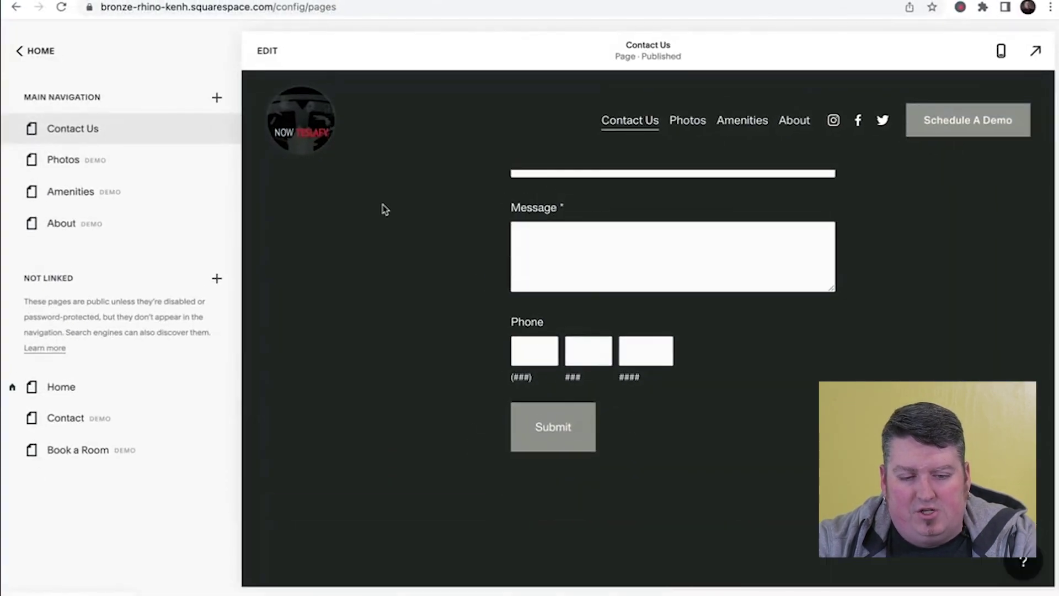
{"action": "scroll", "coordinate": [586, 297], "scroll_direction": "down", "scroll_amount": 3}
{"action": "scroll", "coordinate": [624, 397], "scroll_direction": "up", "scroll_amount": 15}
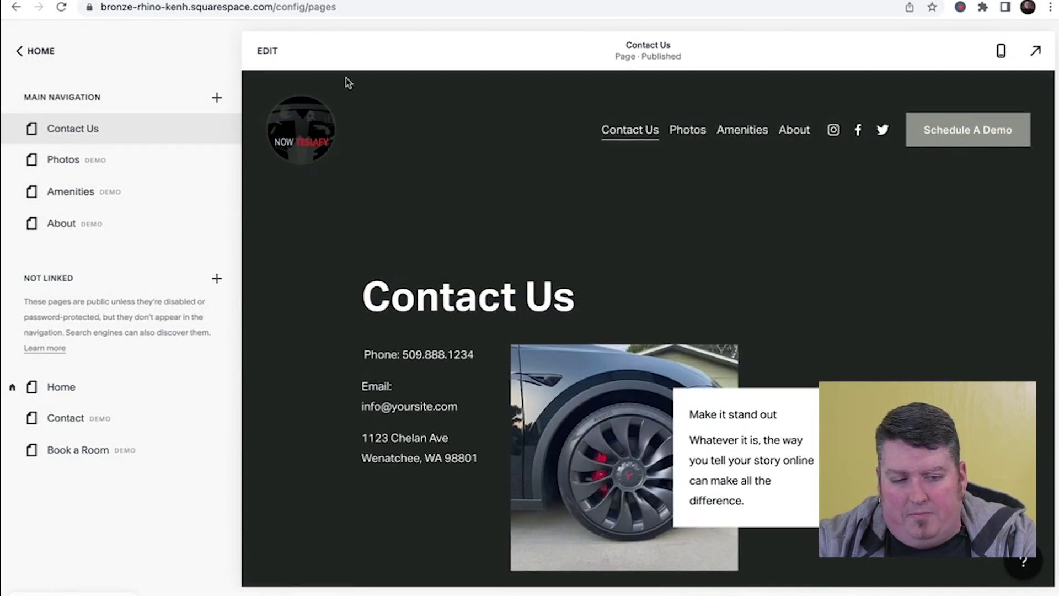
{"action": "left_click", "coordinate": [266, 50]}
{"action": "scroll", "coordinate": [591, 300], "scroll_direction": "down", "scroll_amount": 4}
{"action": "scroll", "coordinate": [591, 298], "scroll_direction": "down", "scroll_amount": 10}
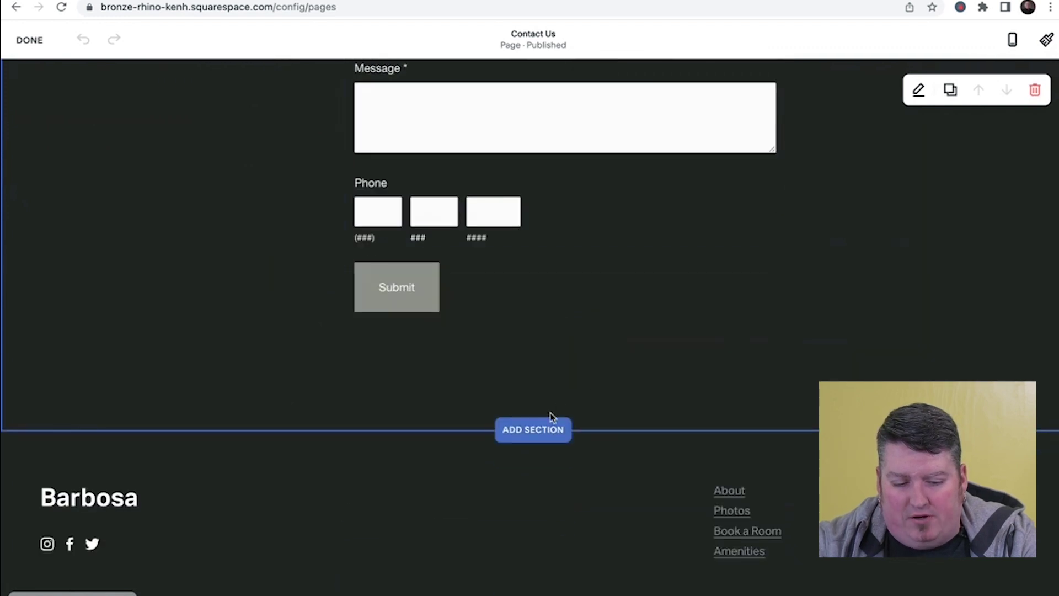
- Start a new section below the form and browse the Contact section layouts
{"action": "left_click", "coordinate": [546, 429]}
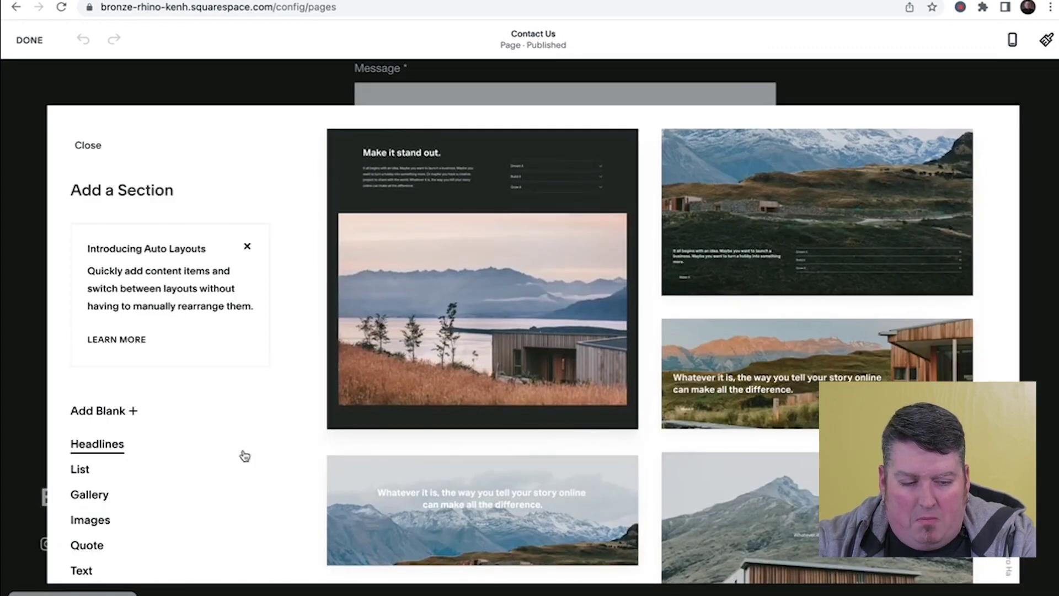
{"action": "scroll", "coordinate": [119, 440], "scroll_direction": "down", "scroll_amount": 2}
{"action": "scroll", "coordinate": [121, 430], "scroll_direction": "down", "scroll_amount": 1}
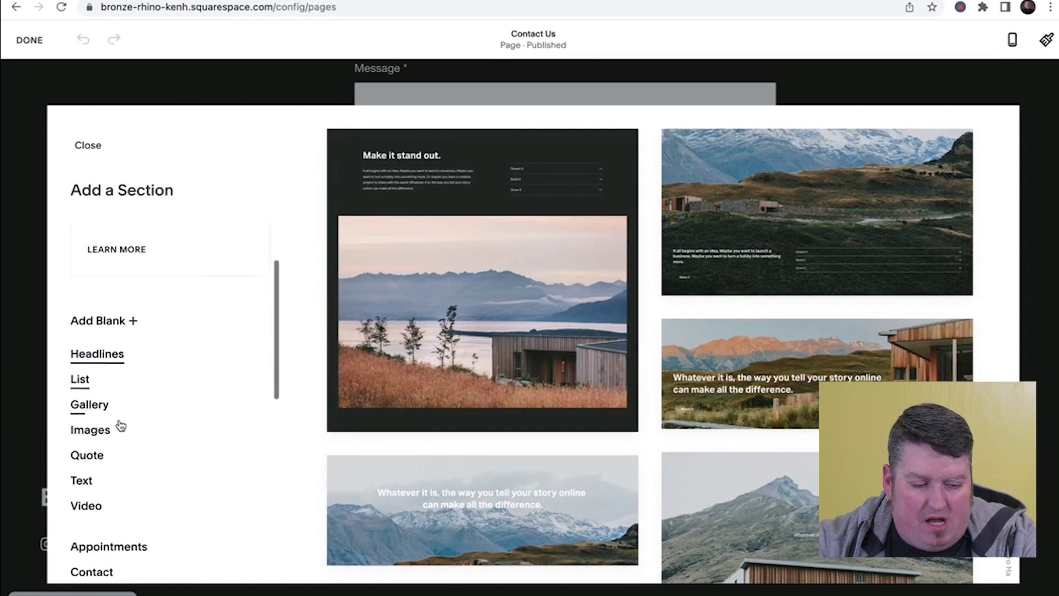
{"action": "scroll", "coordinate": [120, 424], "scroll_direction": "down", "scroll_amount": 12}
{"action": "scroll", "coordinate": [121, 424], "scroll_direction": "down", "scroll_amount": 2}
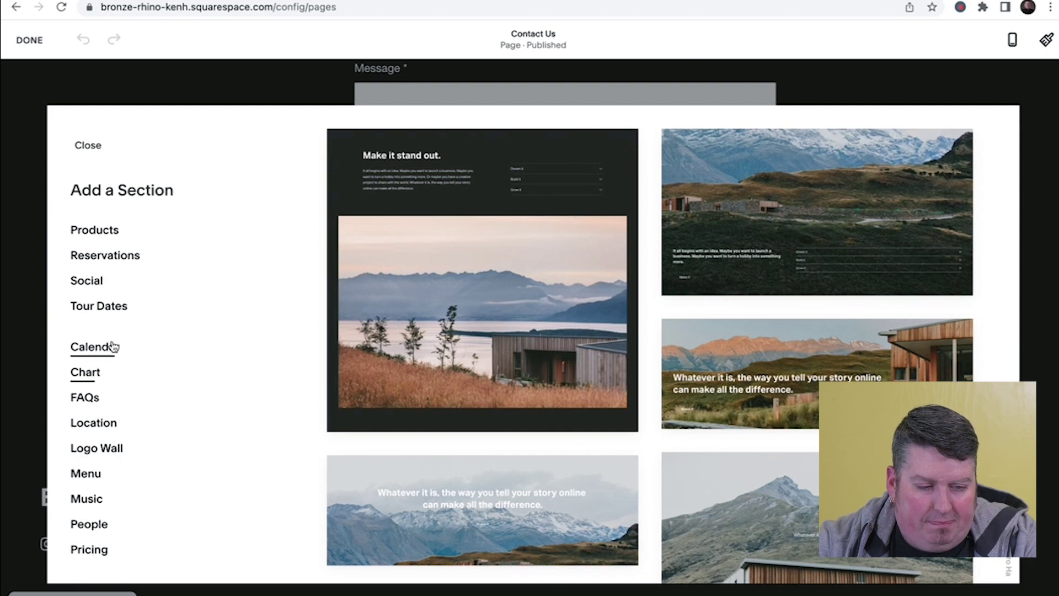
{"action": "scroll", "coordinate": [113, 346], "scroll_direction": "up", "scroll_amount": 5}
{"action": "left_click", "coordinate": [98, 298]}
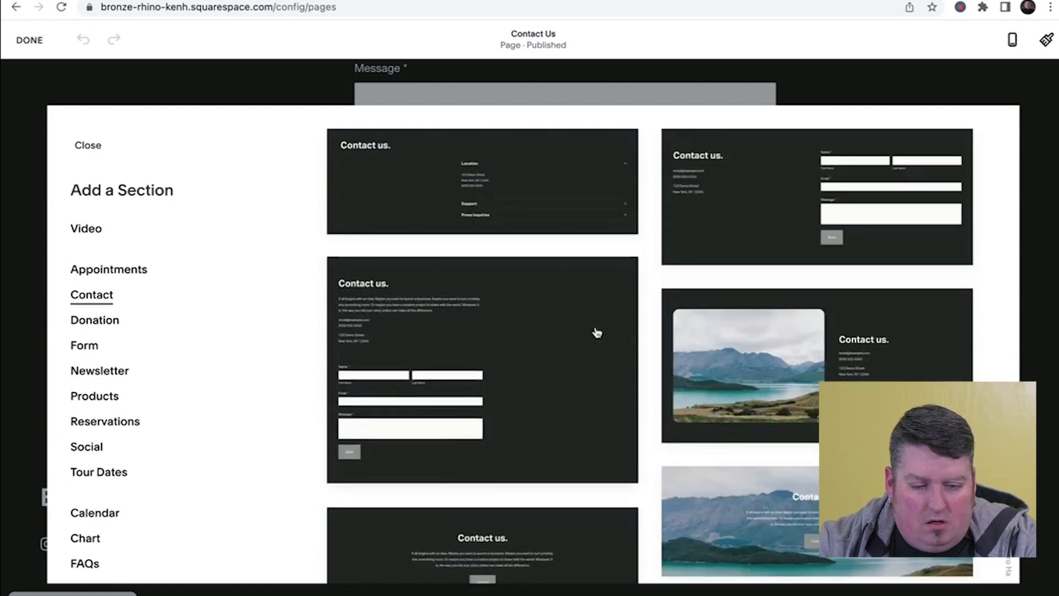
- Insert the Location 'Visit Us' layout with text on the left and a map on the right
{"action": "scroll", "coordinate": [607, 326], "scroll_direction": "down", "scroll_amount": 2}
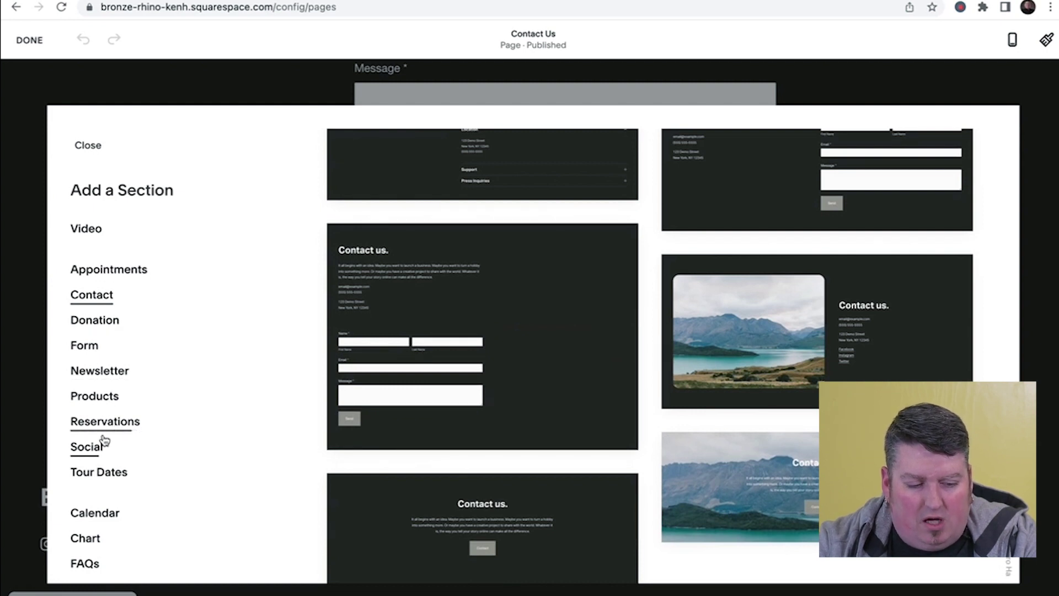
{"action": "scroll", "coordinate": [101, 481], "scroll_direction": "down", "scroll_amount": 1}
{"action": "scroll", "coordinate": [101, 483], "scroll_direction": "down", "scroll_amount": 1}
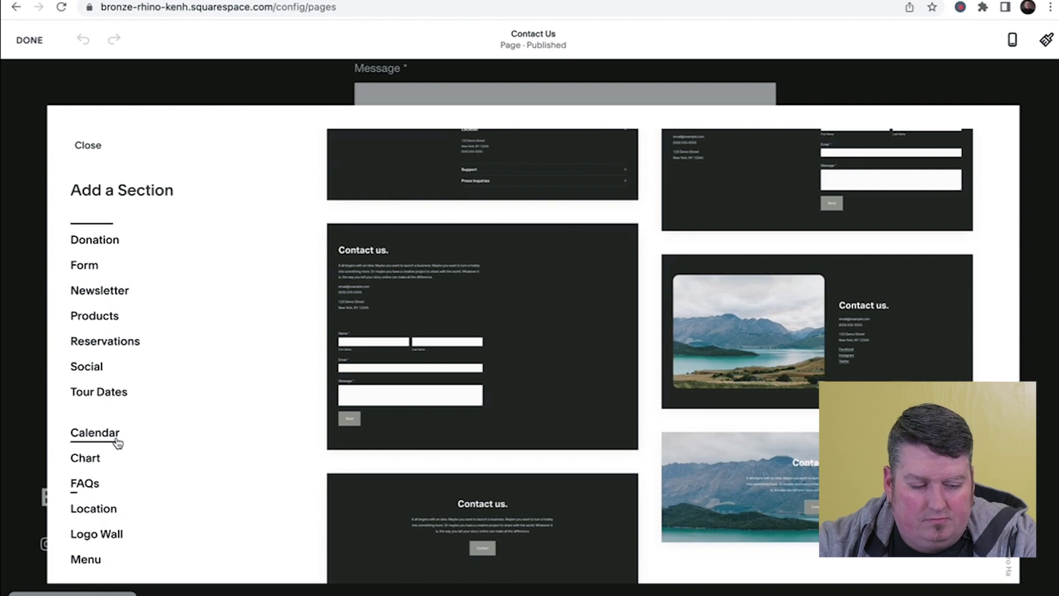
{"action": "scroll", "coordinate": [92, 465], "scroll_direction": "down", "scroll_amount": 1}
{"action": "left_click", "coordinate": [91, 429]}
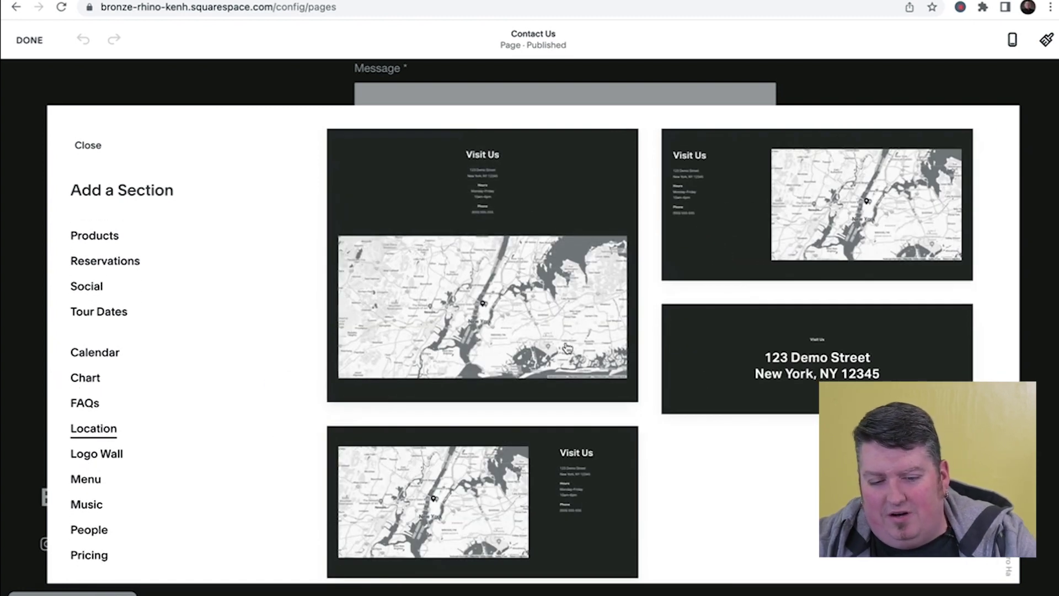
{"action": "left_click", "coordinate": [849, 198]}
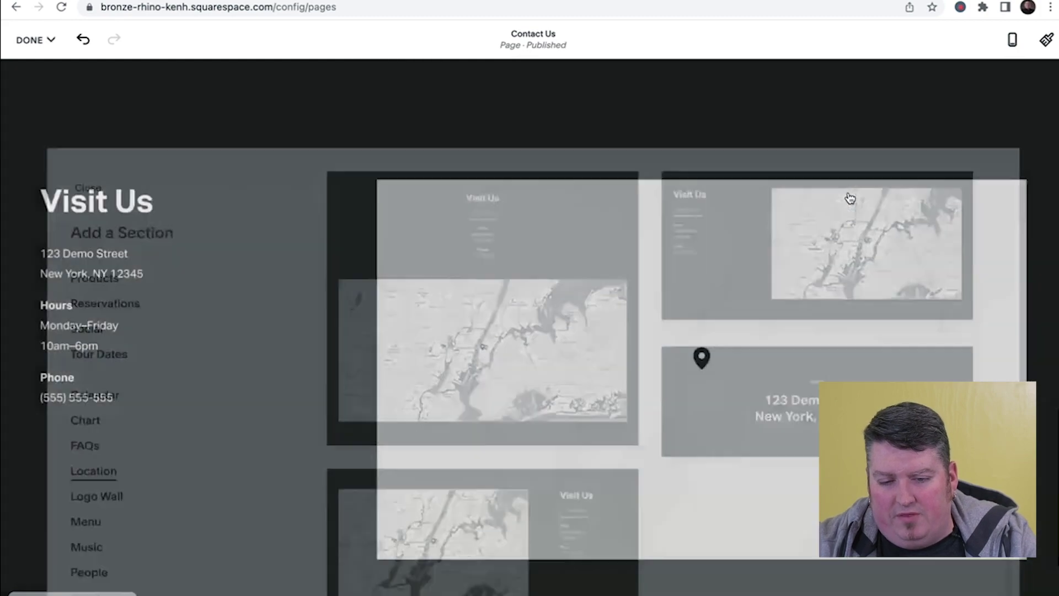
- Check the Visit Us text block and the map's content settings
{"action": "scroll", "coordinate": [385, 329], "scroll_direction": "up", "scroll_amount": 9}
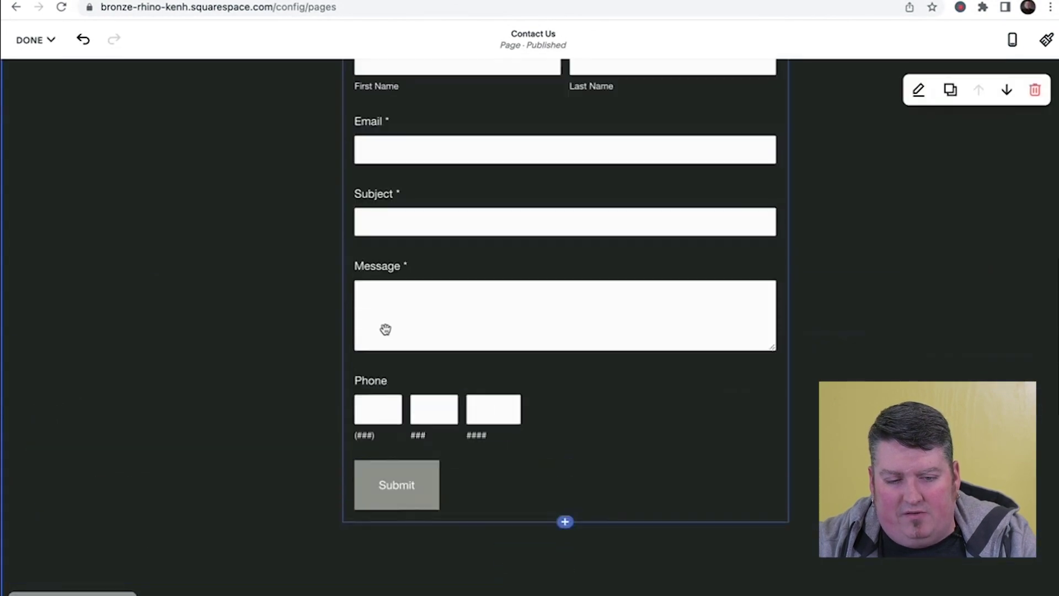
{"action": "scroll", "coordinate": [339, 220], "scroll_direction": "down", "scroll_amount": 6}
{"action": "scroll", "coordinate": [347, 385], "scroll_direction": "down", "scroll_amount": 4}
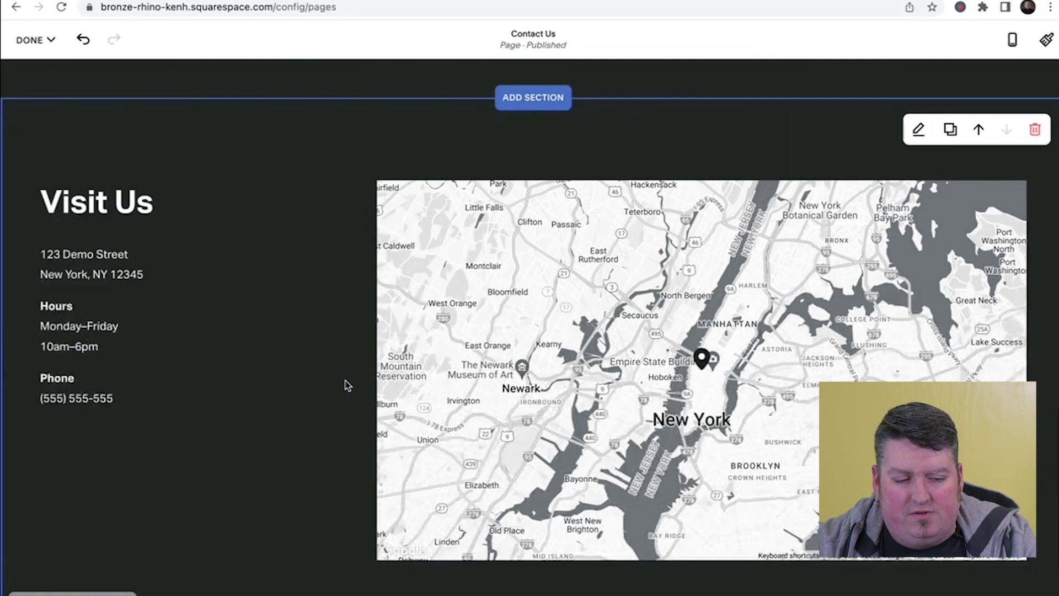
{"action": "scroll", "coordinate": [347, 385], "scroll_direction": "down", "scroll_amount": 2}
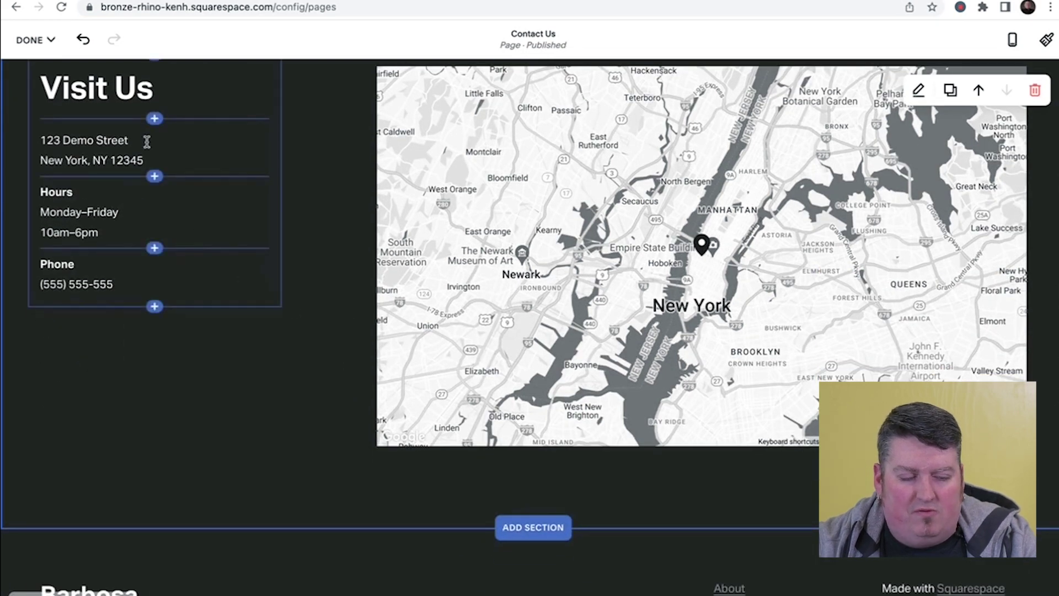
{"action": "scroll", "coordinate": [450, 335], "scroll_direction": "up", "scroll_amount": 1}
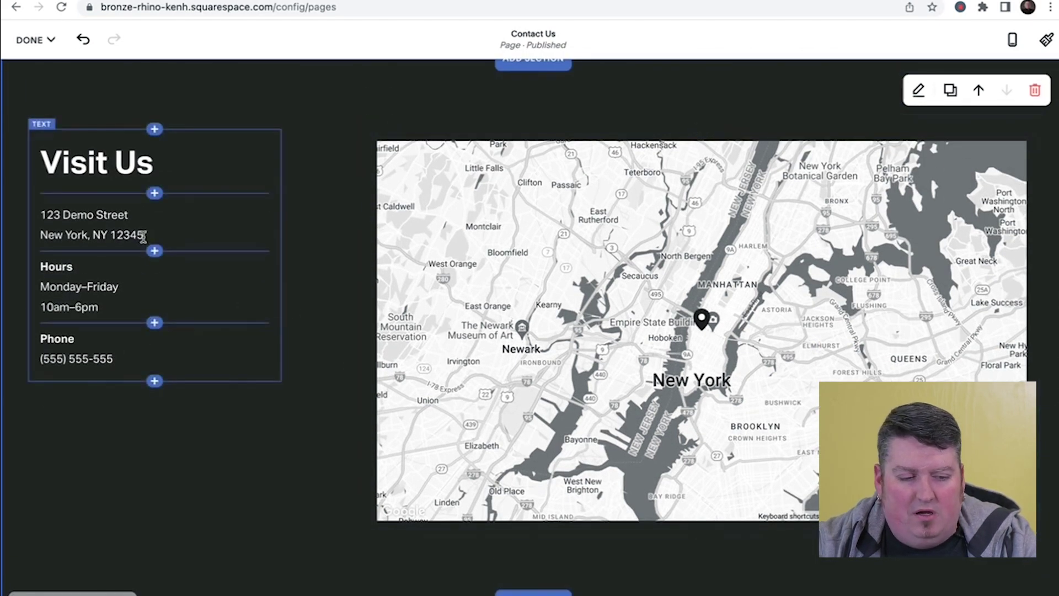
{"action": "scroll", "coordinate": [267, 383], "scroll_direction": "up", "scroll_amount": 2}
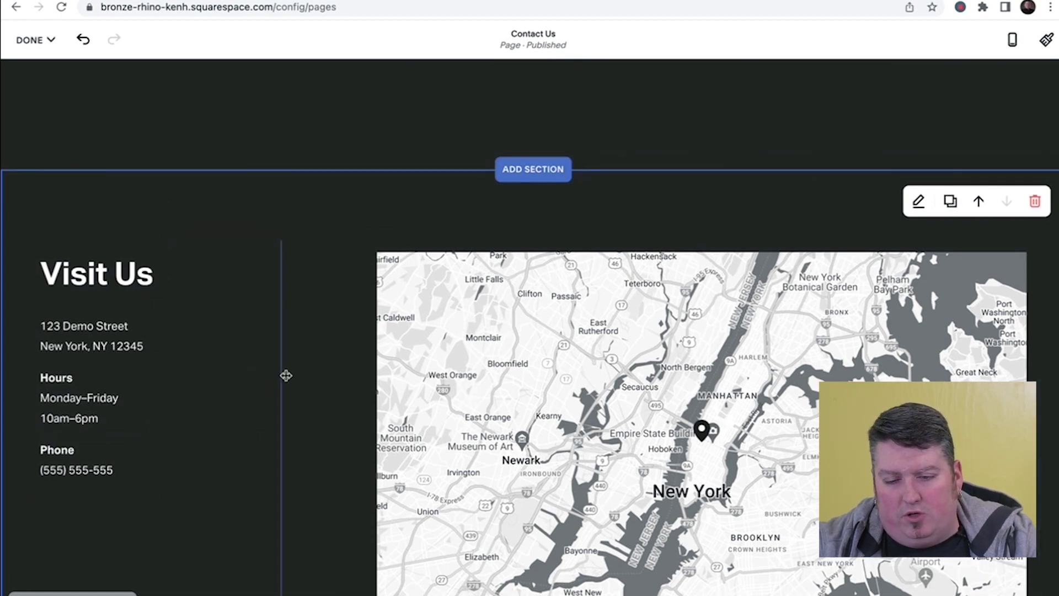
{"action": "scroll", "coordinate": [273, 258], "scroll_direction": "down", "scroll_amount": 4}
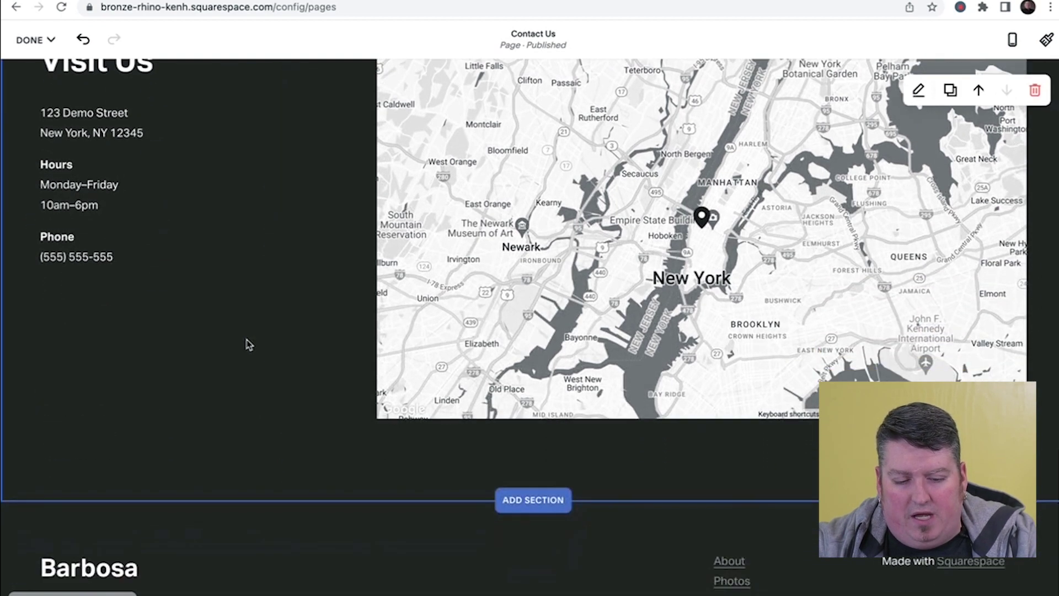
{"action": "scroll", "coordinate": [283, 429], "scroll_direction": "up", "scroll_amount": 2}
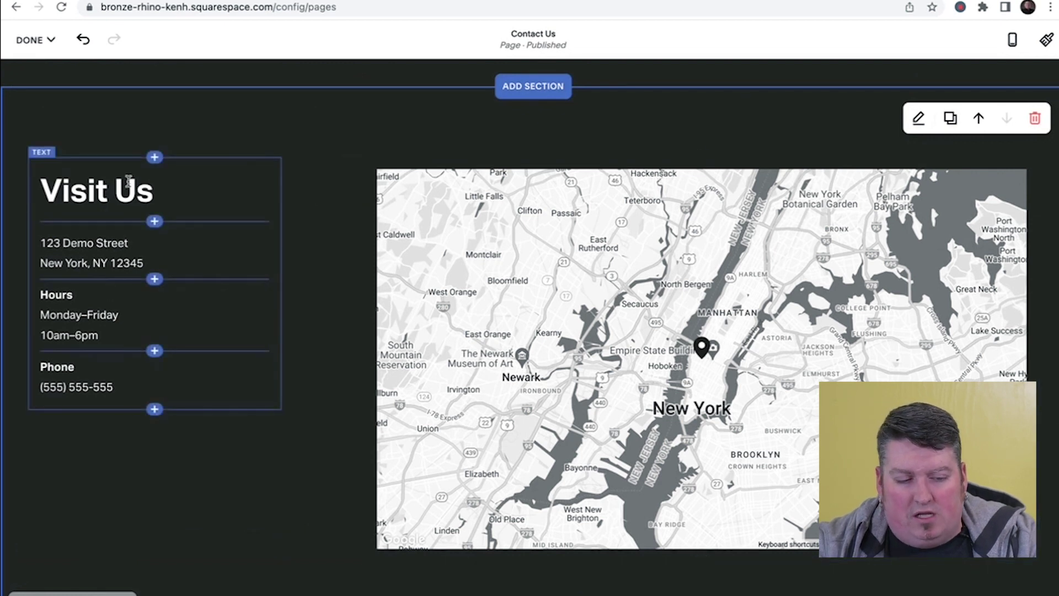
{"action": "left_click", "coordinate": [97, 185]}
{"action": "left_click", "coordinate": [584, 212]}
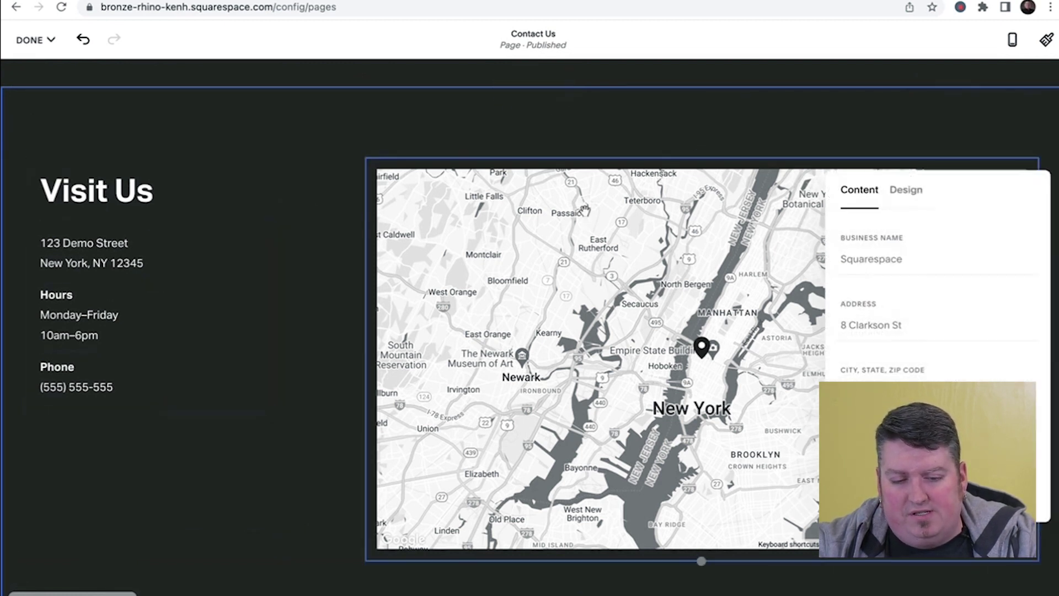
{"action": "left_click", "coordinate": [510, 130]}
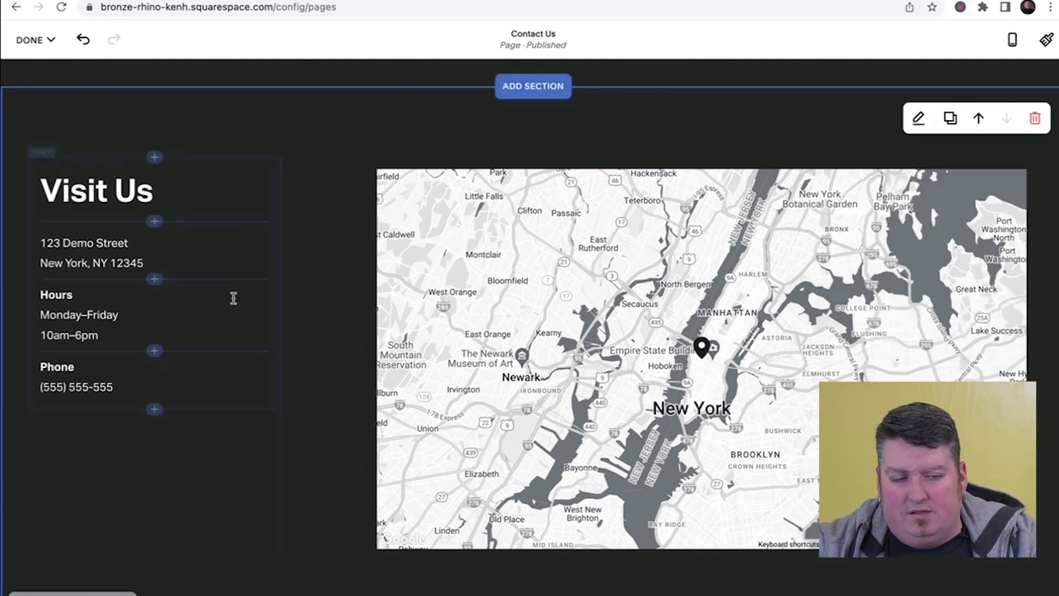
- Save the Contact Us page with the Visit Us section and exit editing
{"action": "left_click", "coordinate": [28, 39]}
{"action": "left_click", "coordinate": [29, 38]}
{"action": "left_click", "coordinate": [29, 39]}
{"action": "left_click", "coordinate": [34, 84]}
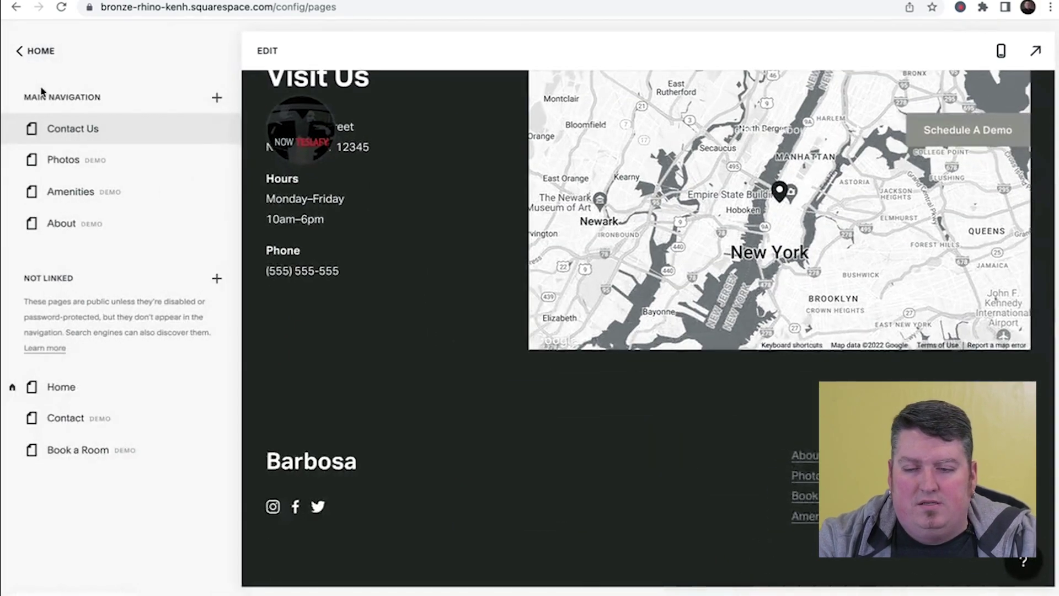
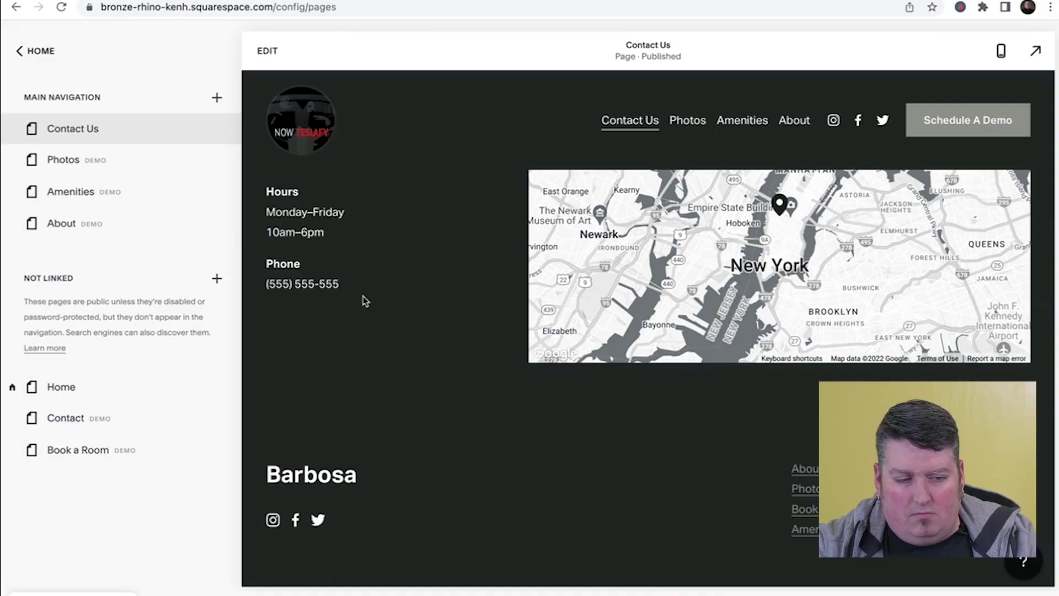
- Scroll the Contact Us page preview back up to the top
{"action": "scroll", "coordinate": [364, 300], "scroll_direction": "up", "scroll_amount": 15}
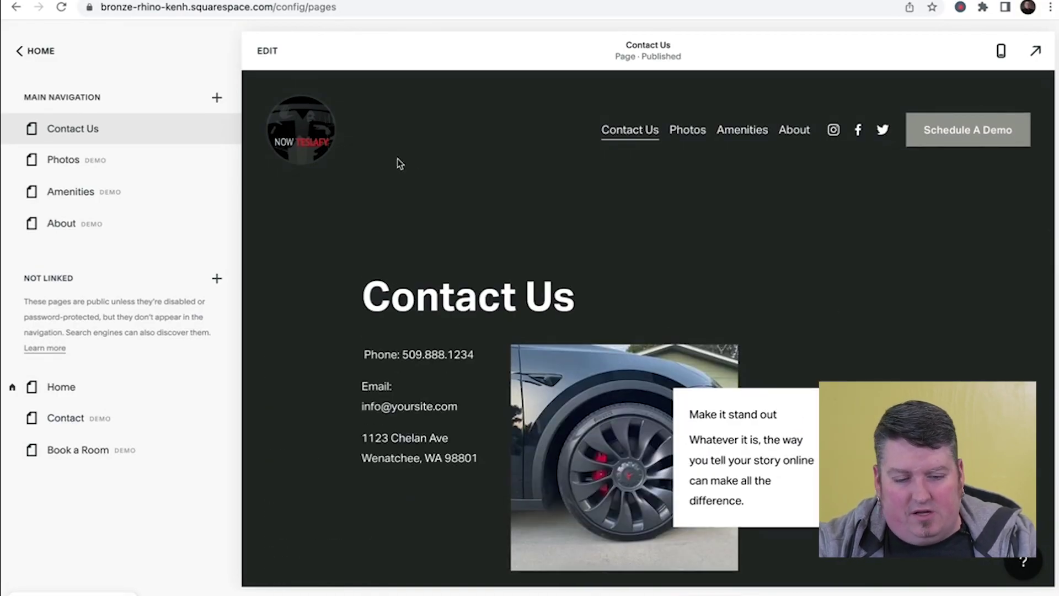
- Go from the HOME menu to Design and open the Site Styles panel
{"action": "left_click", "coordinate": [38, 51]}
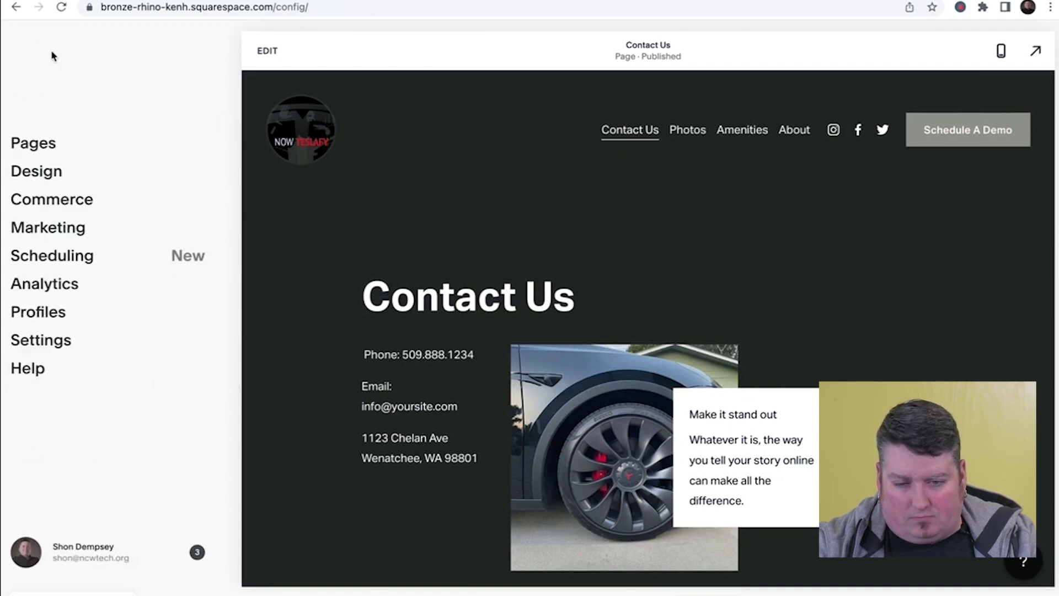
{"action": "scroll", "coordinate": [425, 173], "scroll_direction": "down", "scroll_amount": 3}
{"action": "scroll", "coordinate": [425, 172], "scroll_direction": "up", "scroll_amount": 3}
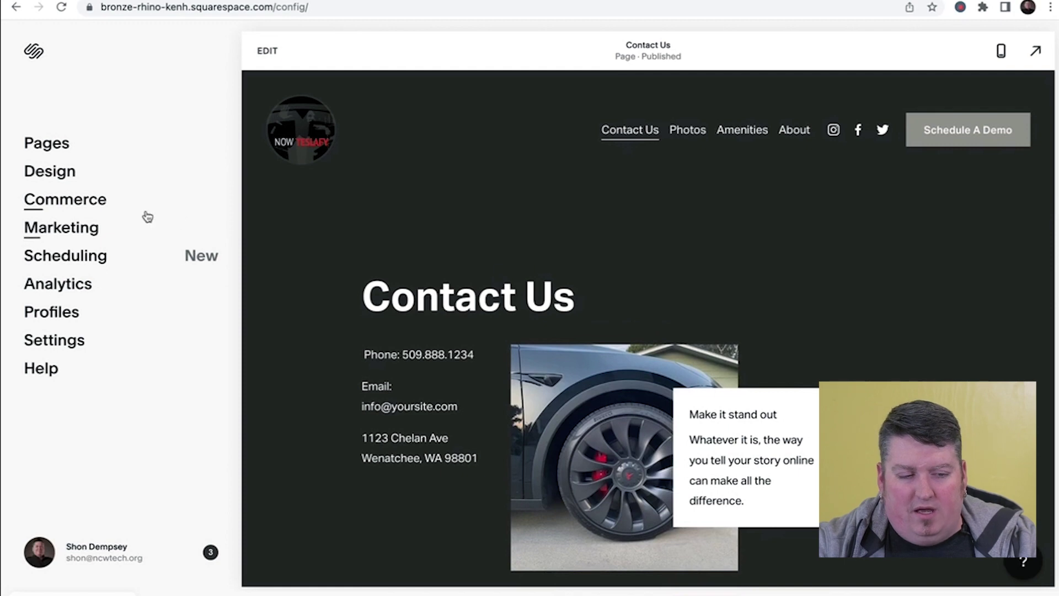
{"action": "left_click", "coordinate": [64, 174]}
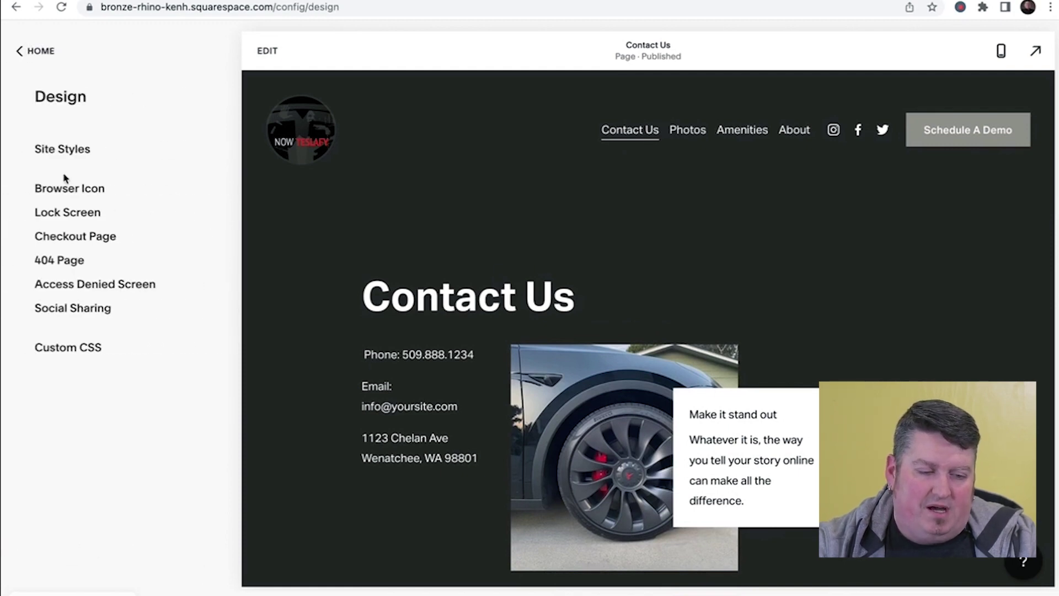
{"action": "left_click", "coordinate": [66, 161]}
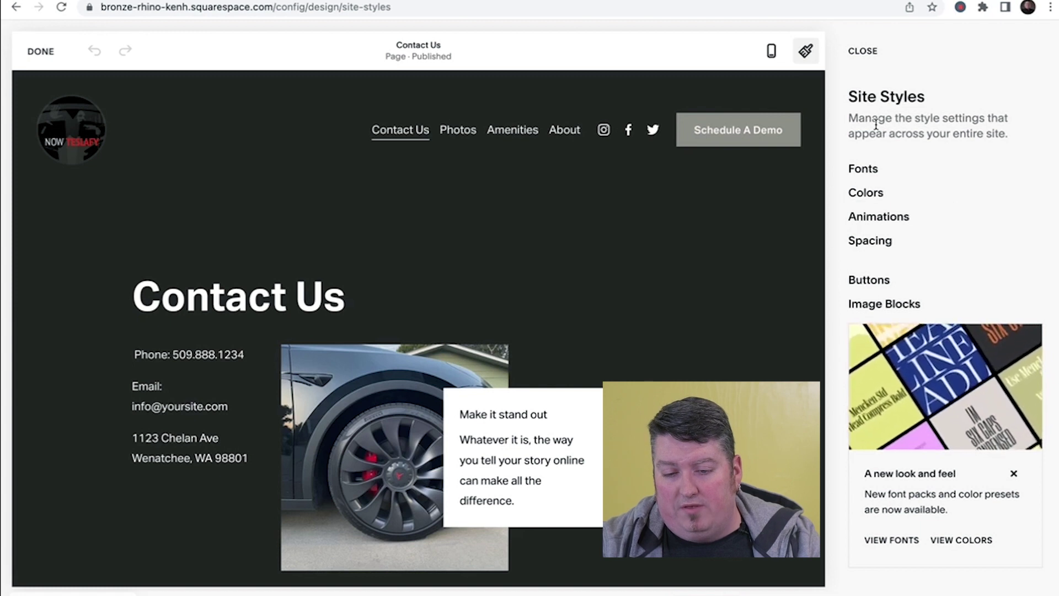
- Review the Fonts settings: Aktiv Grotesk pack, 16px base size and global text styles
{"action": "left_click", "coordinate": [863, 170]}
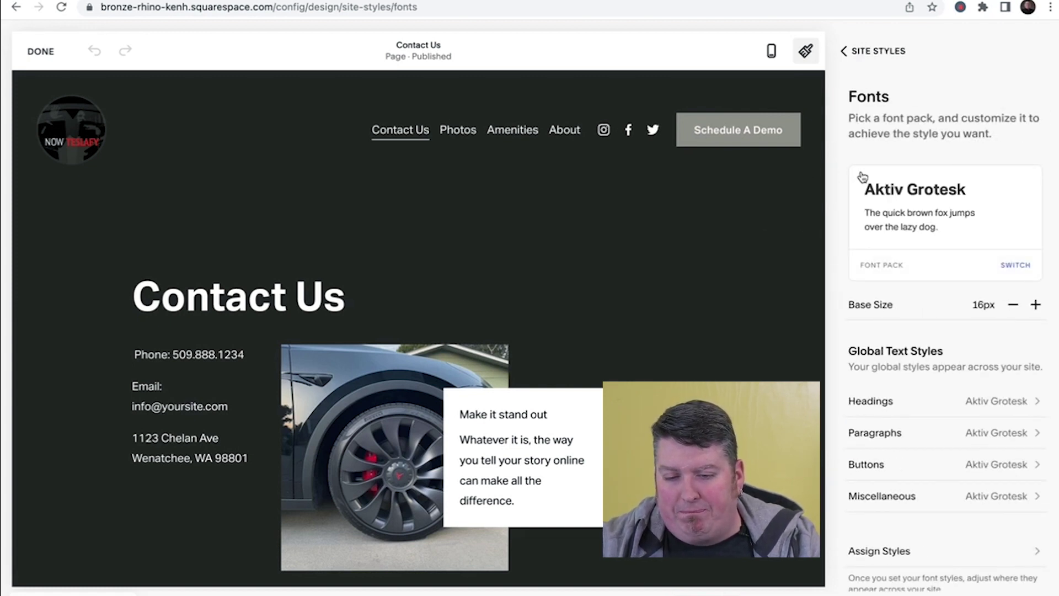
{"action": "scroll", "coordinate": [920, 402], "scroll_direction": "down", "scroll_amount": 2}
{"action": "scroll", "coordinate": [922, 402], "scroll_direction": "up", "scroll_amount": 2}
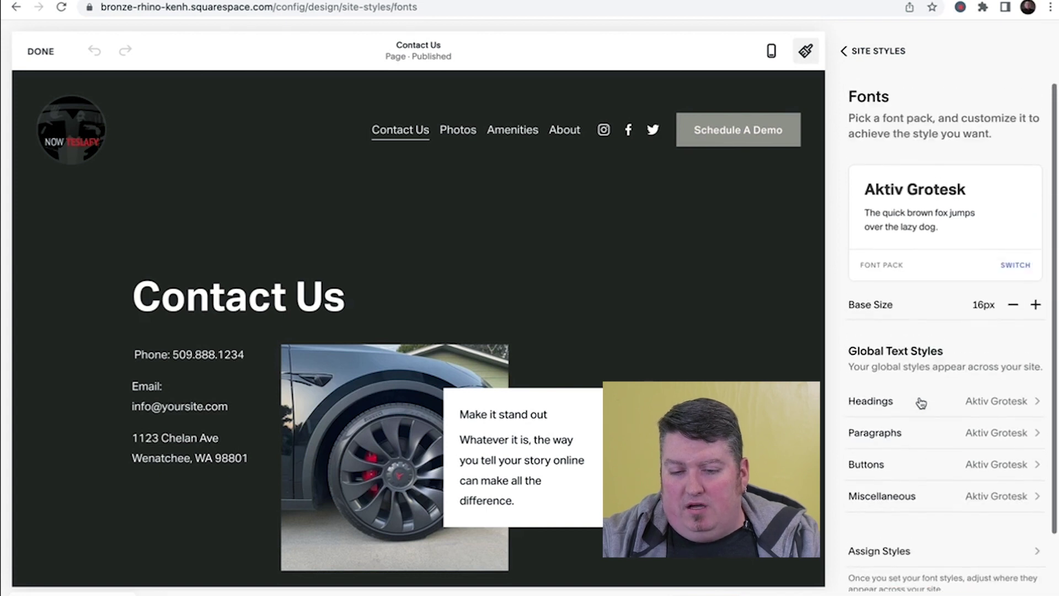
{"action": "scroll", "coordinate": [924, 209], "scroll_direction": "down", "scroll_amount": 2}
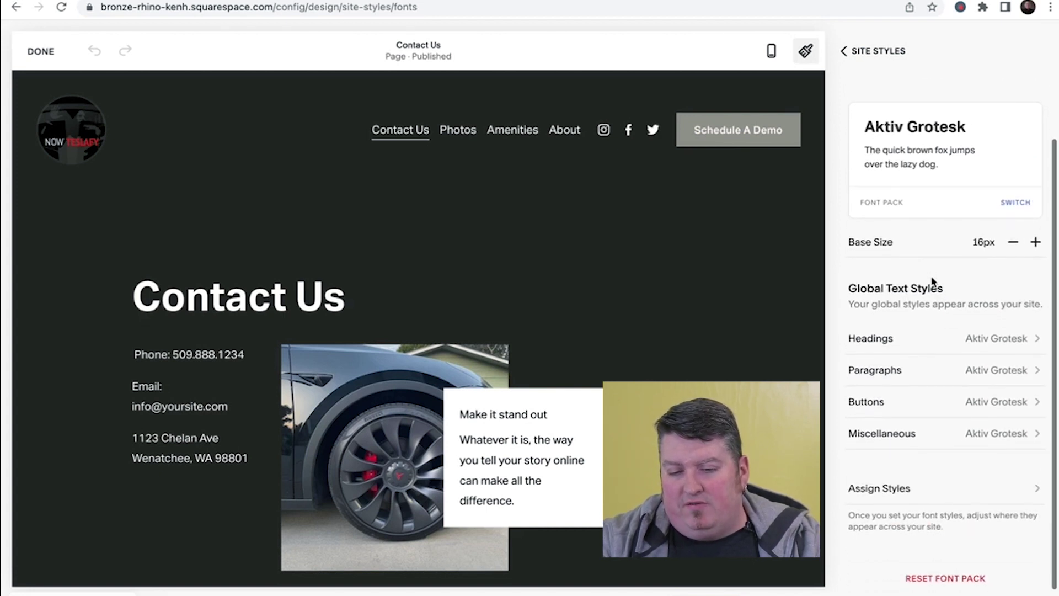
{"action": "scroll", "coordinate": [932, 281], "scroll_direction": "up", "scroll_amount": 2}
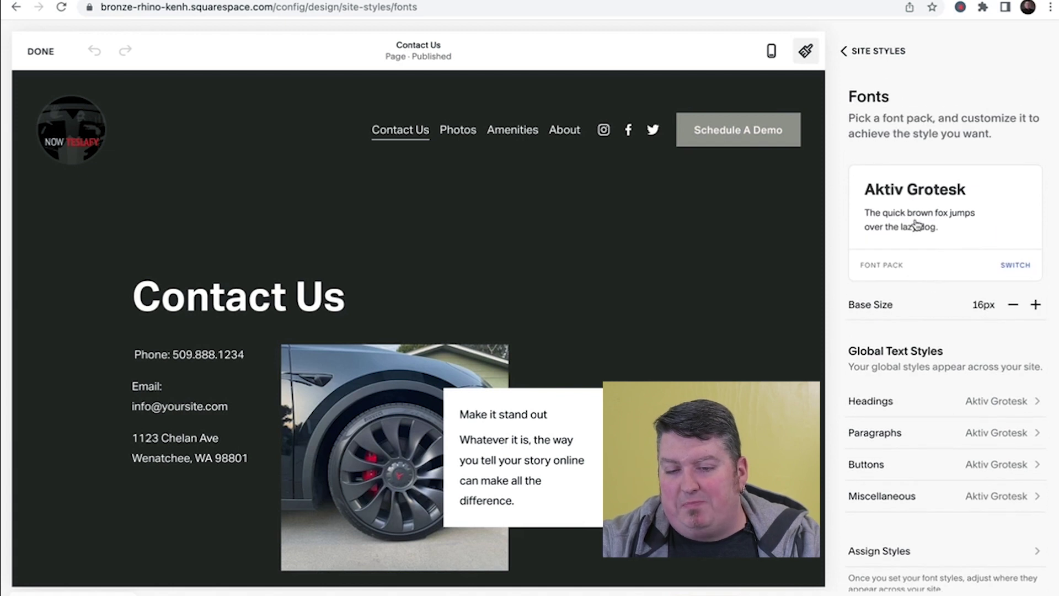
{"action": "scroll", "coordinate": [877, 312], "scroll_direction": "down", "scroll_amount": 1}
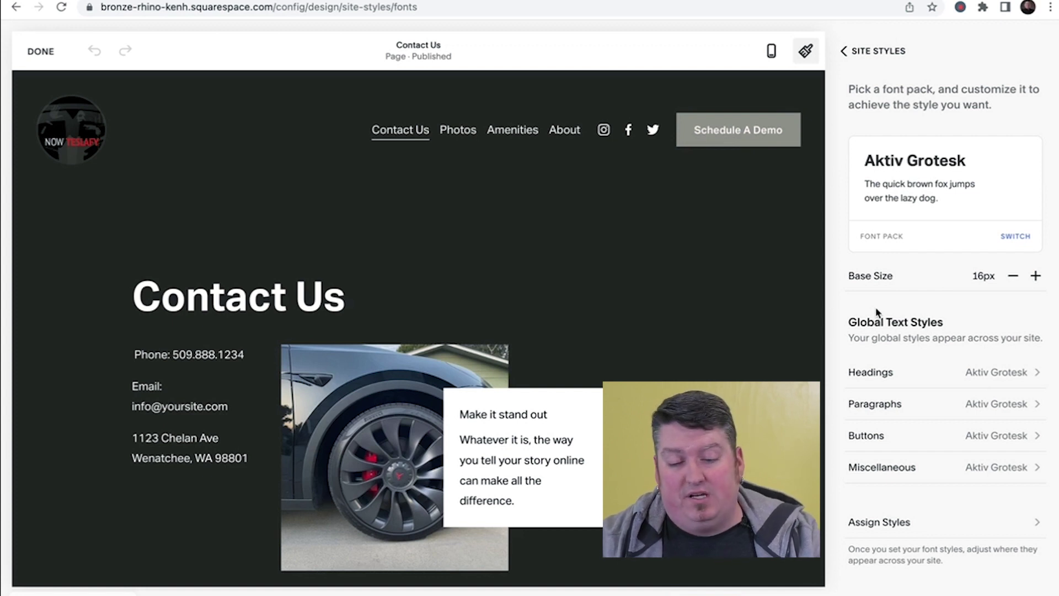
- Browse the sans-serif font packs such as Eurostile Extended, Work Sans and Halyard Display
{"action": "left_click", "coordinate": [1016, 236]}
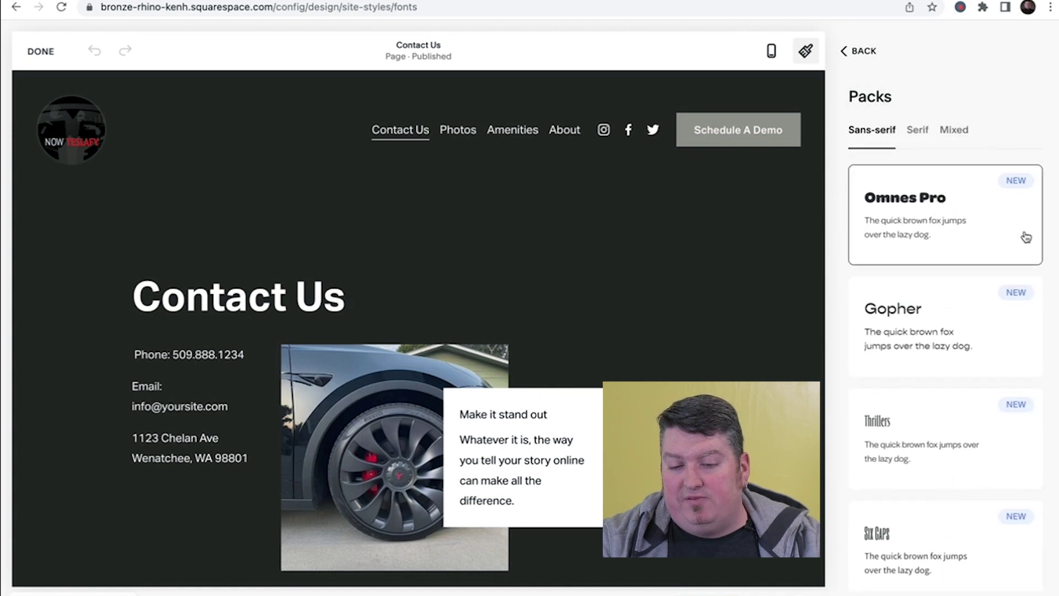
{"action": "scroll", "coordinate": [927, 236], "scroll_direction": "down", "scroll_amount": 6}
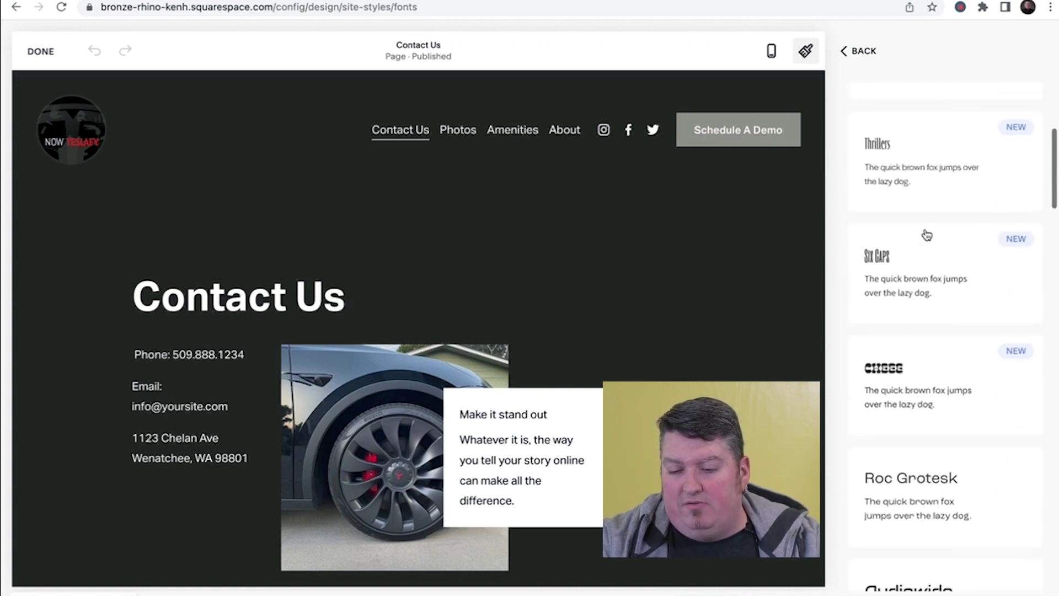
{"action": "scroll", "coordinate": [927, 235], "scroll_direction": "down", "scroll_amount": 10}
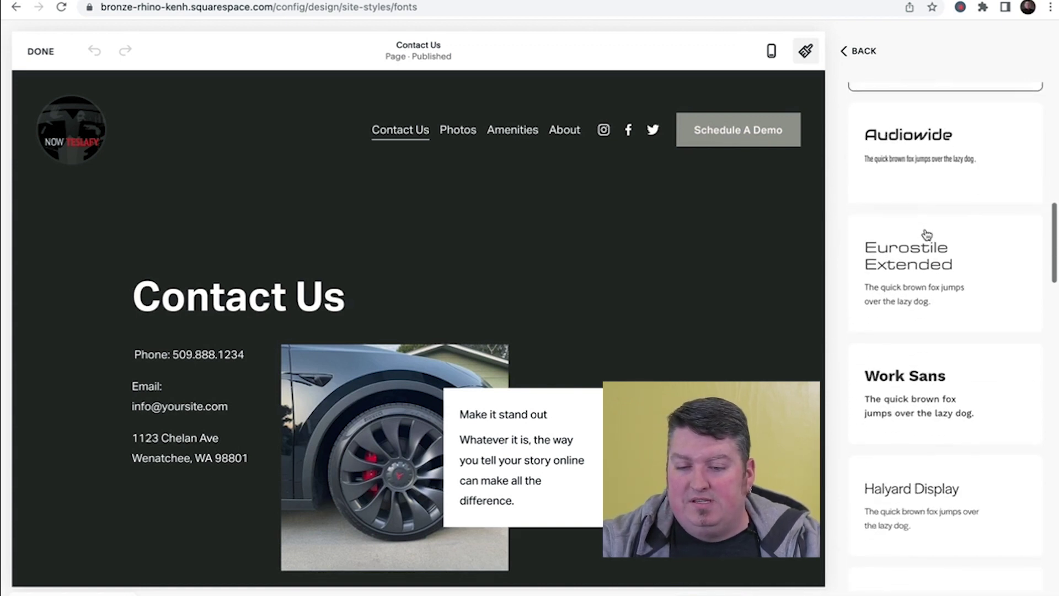
{"action": "scroll", "coordinate": [927, 234], "scroll_direction": "down", "scroll_amount": 9}
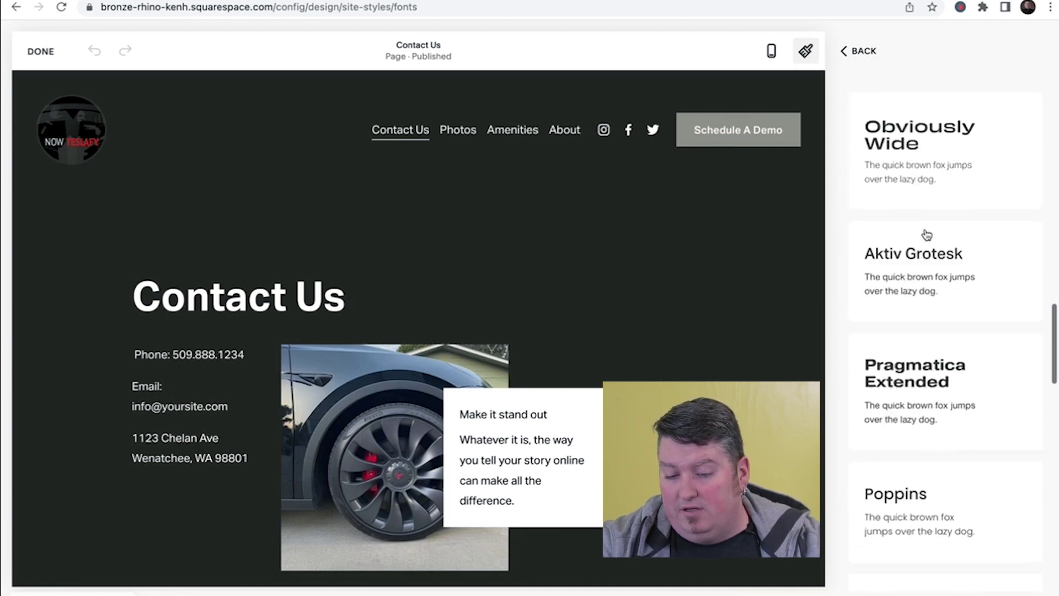
{"action": "scroll", "coordinate": [927, 234], "scroll_direction": "down", "scroll_amount": 3}
{"action": "scroll", "coordinate": [926, 234], "scroll_direction": "up", "scroll_amount": 2}
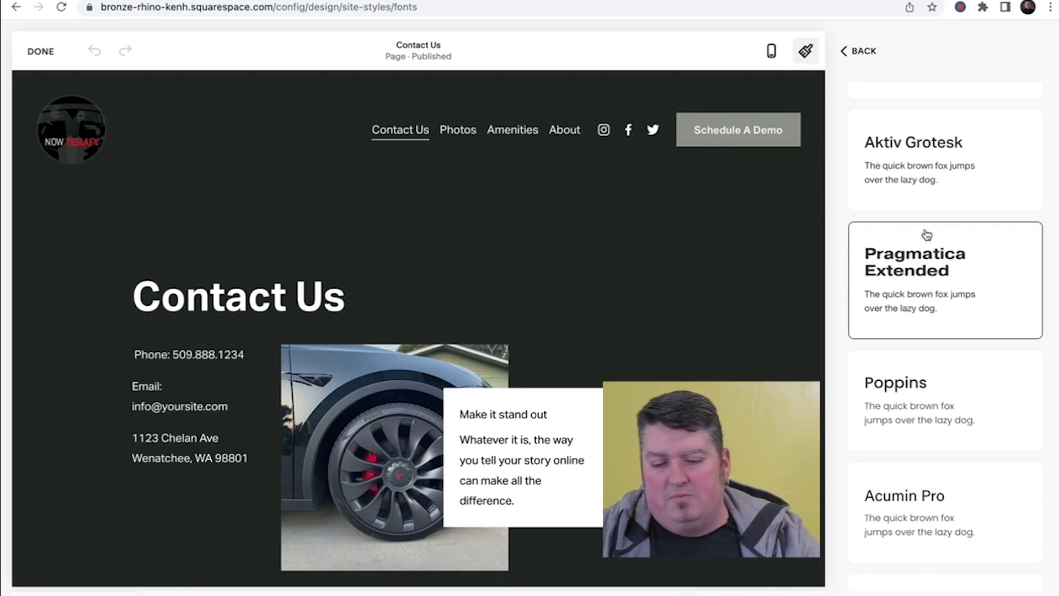
{"action": "scroll", "coordinate": [927, 235], "scroll_direction": "down", "scroll_amount": 4}
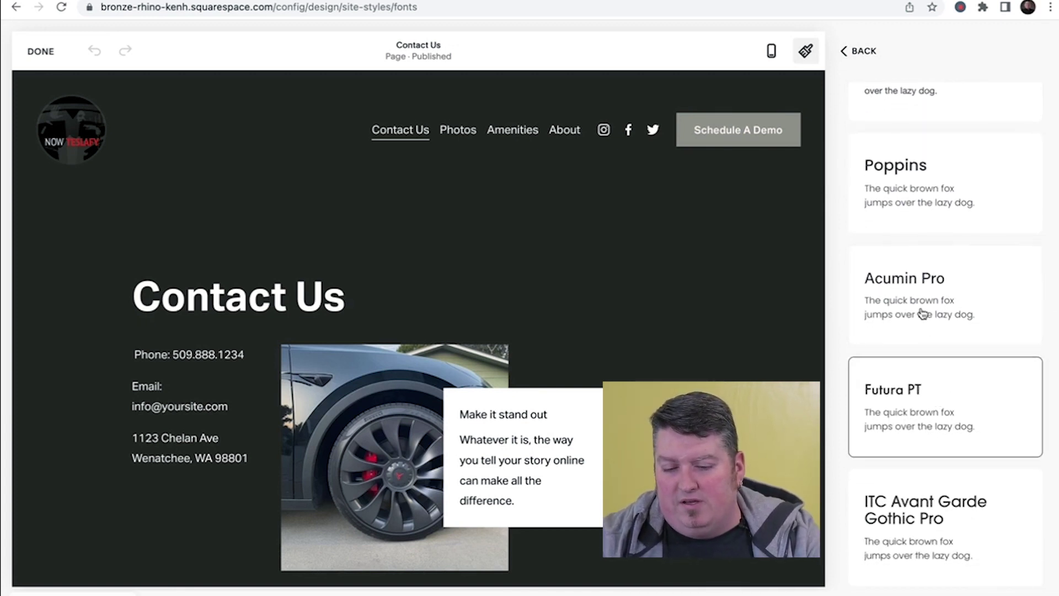
{"action": "scroll", "coordinate": [922, 313], "scroll_direction": "down", "scroll_amount": 2}
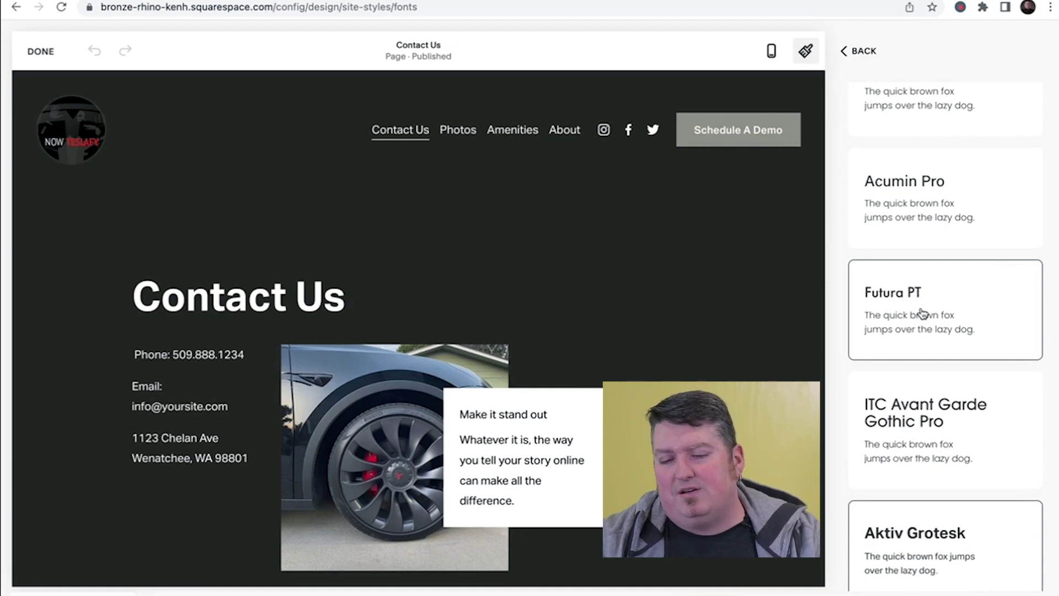
{"action": "scroll", "coordinate": [924, 309], "scroll_direction": "up", "scroll_amount": 15}
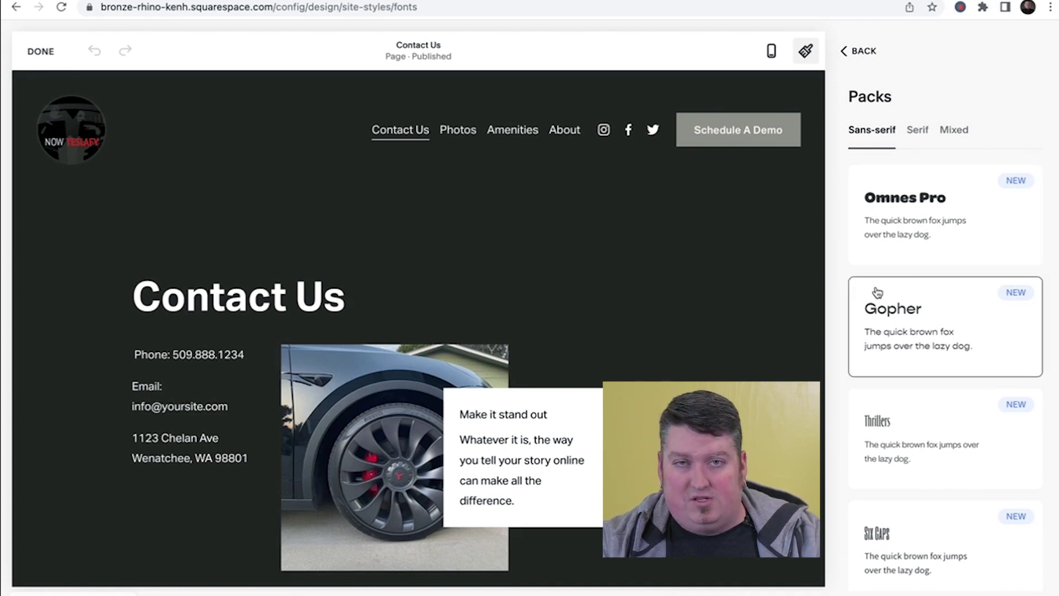
{"action": "scroll", "coordinate": [879, 296], "scroll_direction": "down", "scroll_amount": 1}
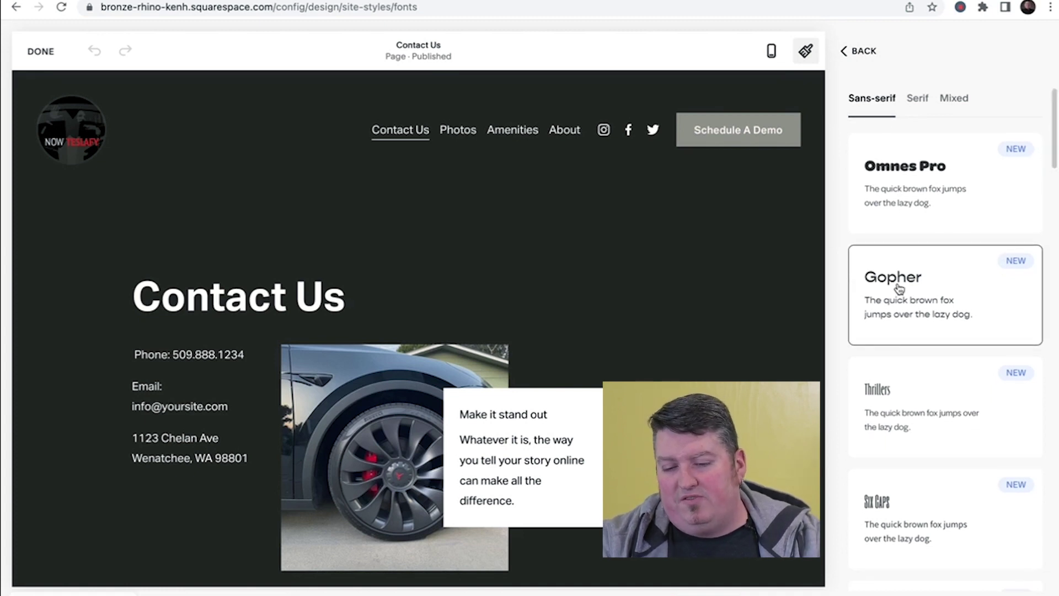
{"action": "scroll", "coordinate": [885, 306], "scroll_direction": "down", "scroll_amount": 4}
{"action": "scroll", "coordinate": [888, 313], "scroll_direction": "down", "scroll_amount": 6}
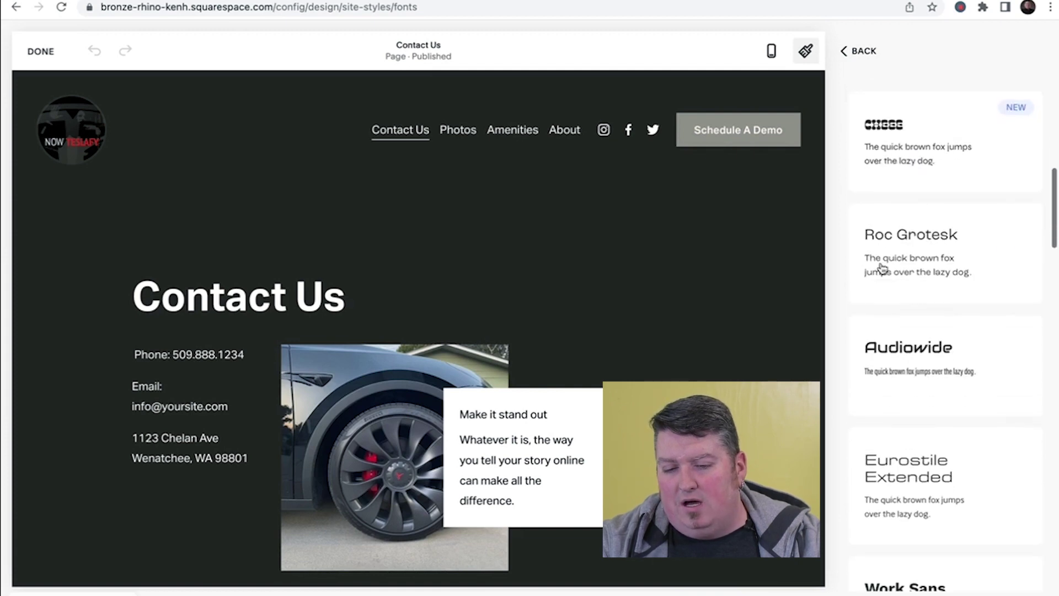
{"action": "scroll", "coordinate": [880, 217], "scroll_direction": "down", "scroll_amount": 3}
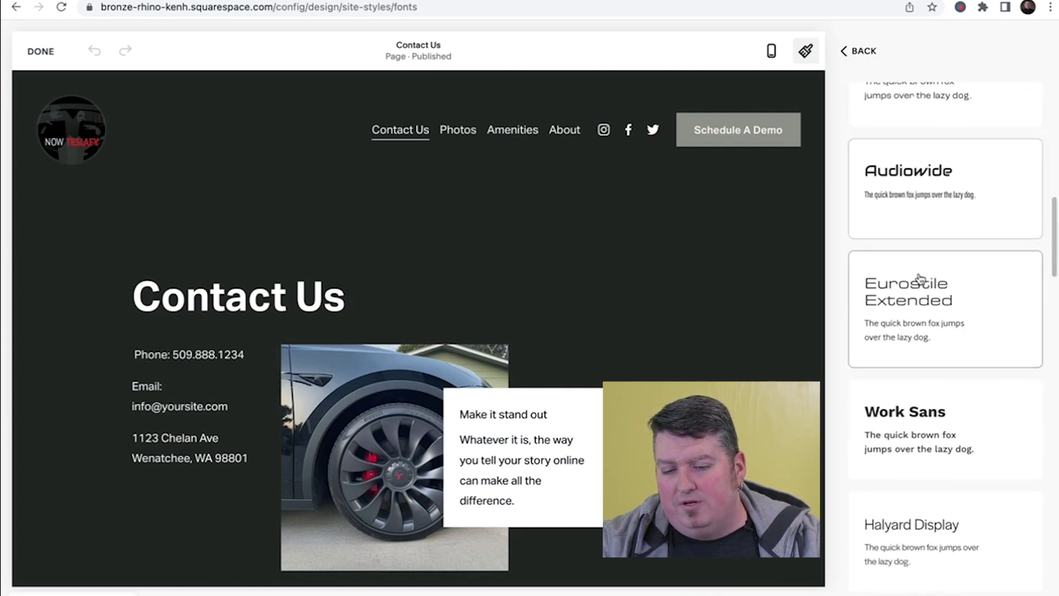
{"action": "scroll", "coordinate": [880, 216], "scroll_direction": "down", "scroll_amount": 3}
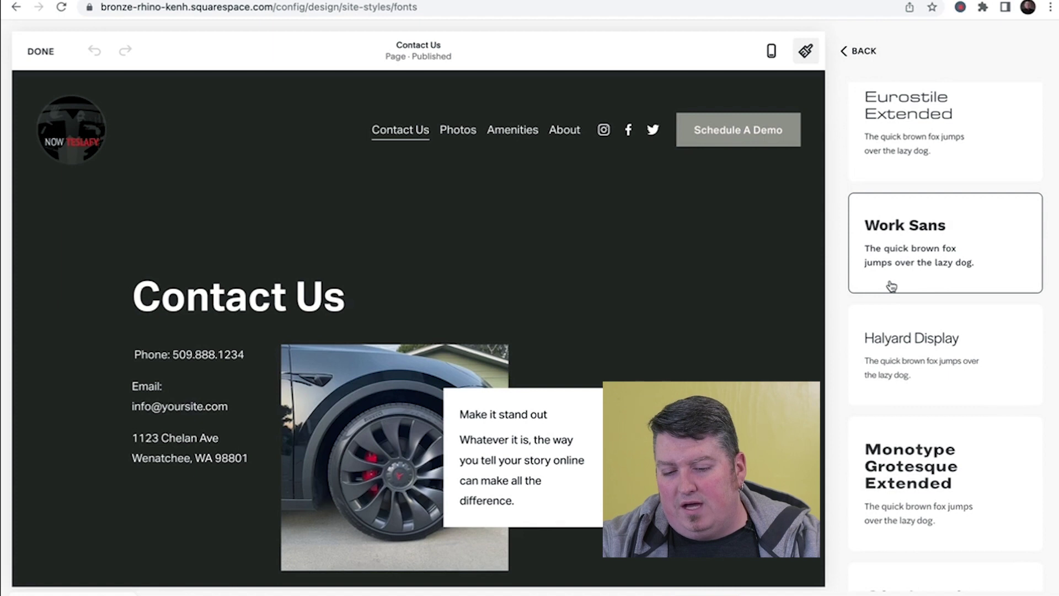
{"action": "scroll", "coordinate": [892, 285], "scroll_direction": "up", "scroll_amount": 15}
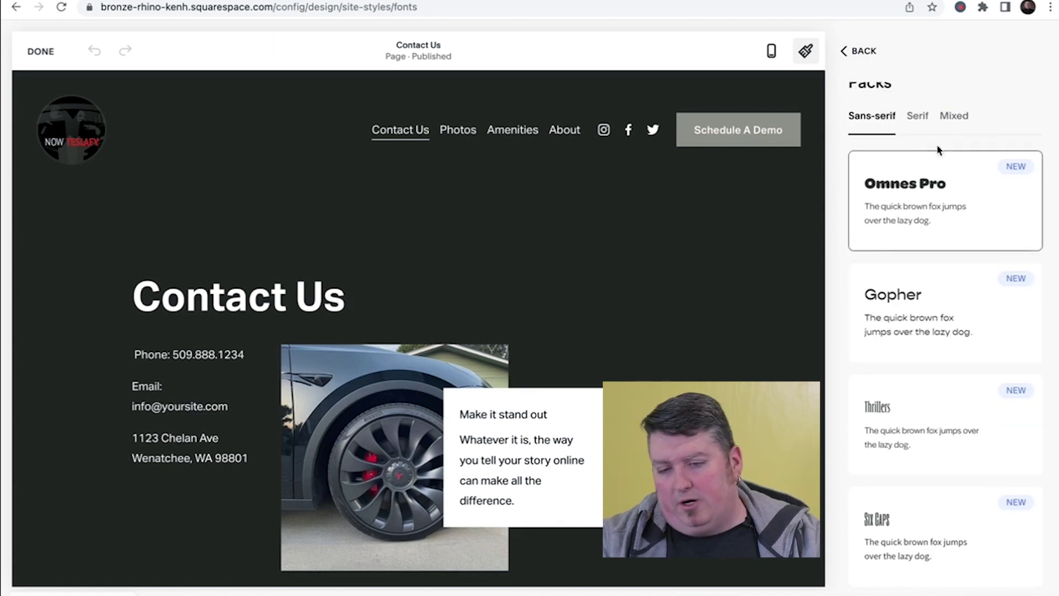
{"action": "left_click", "coordinate": [917, 115]}
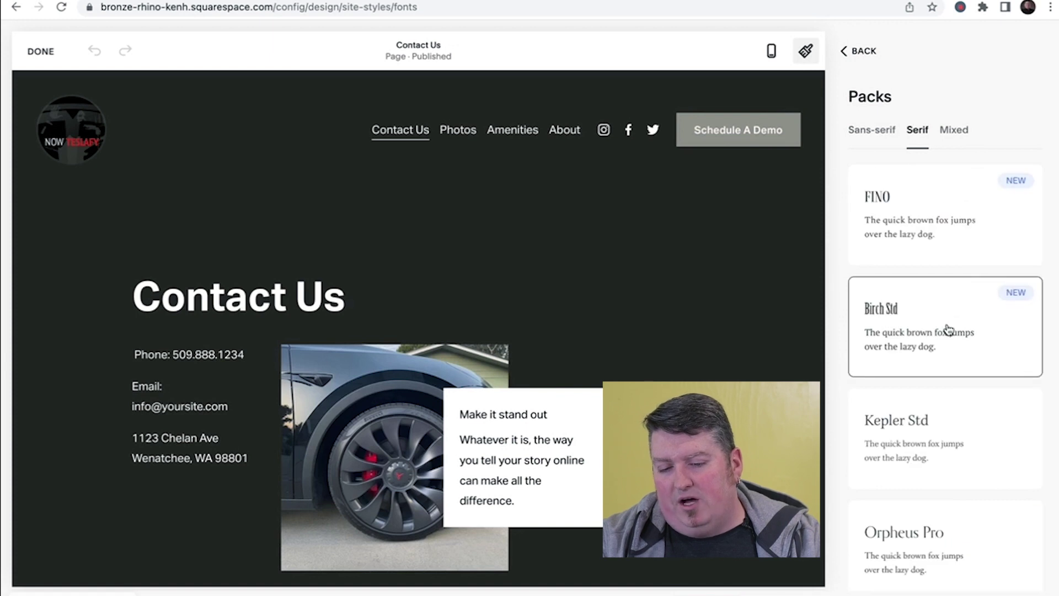
{"action": "scroll", "coordinate": [938, 309], "scroll_direction": "down", "scroll_amount": 1}
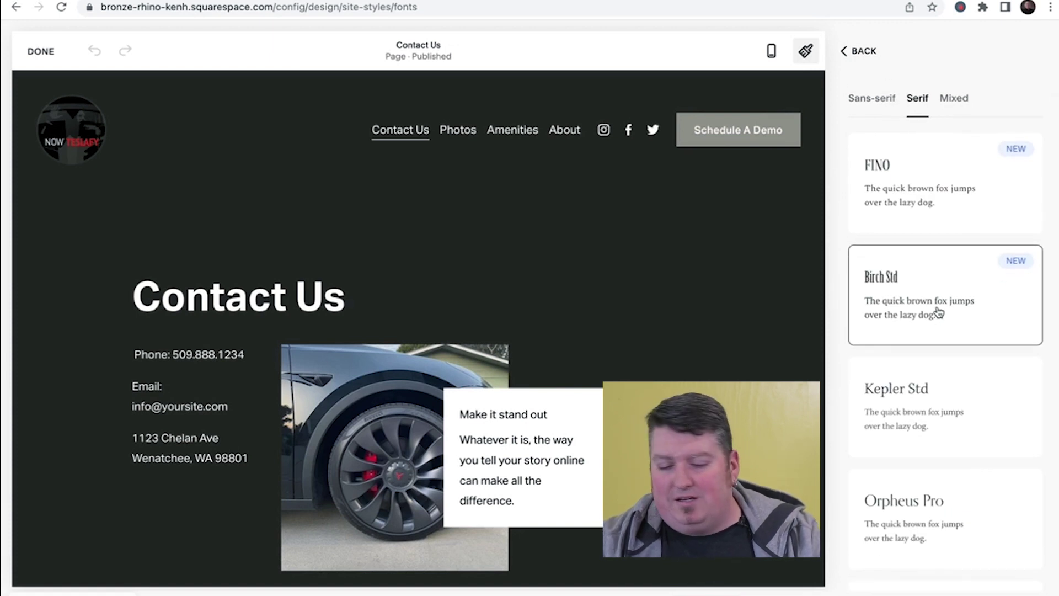
{"action": "scroll", "coordinate": [938, 313], "scroll_direction": "down", "scroll_amount": 3}
{"action": "scroll", "coordinate": [938, 312], "scroll_direction": "down", "scroll_amount": 1}
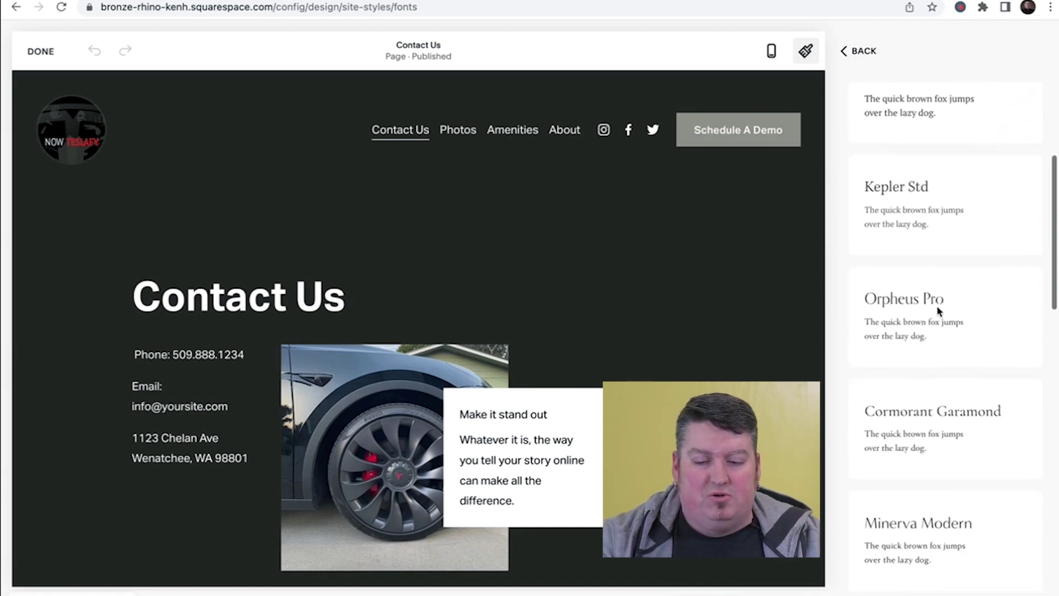
{"action": "scroll", "coordinate": [938, 312], "scroll_direction": "down", "scroll_amount": 4}
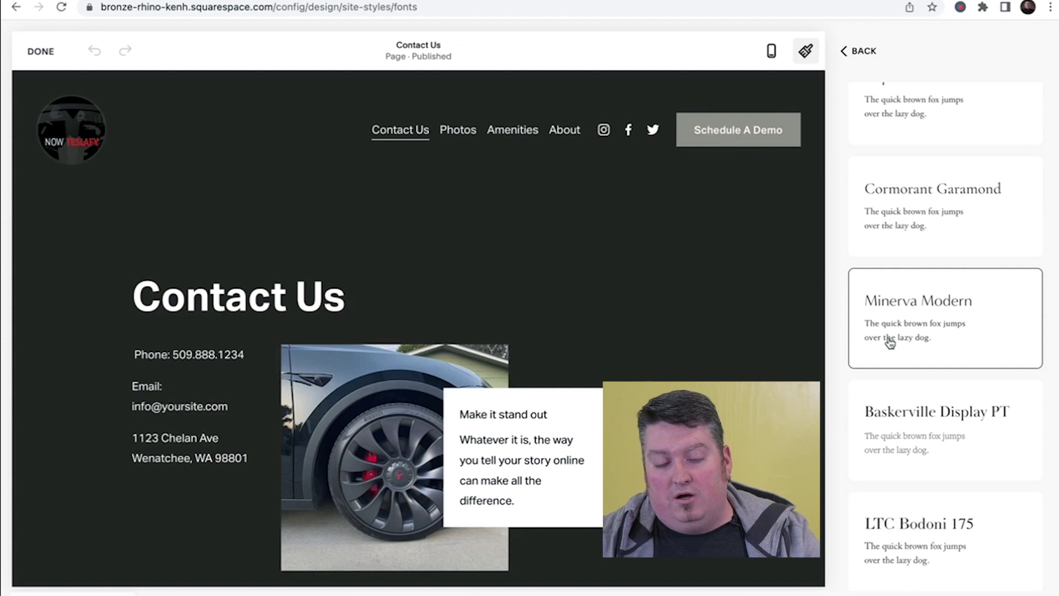
{"action": "scroll", "coordinate": [890, 342], "scroll_direction": "up", "scroll_amount": 8}
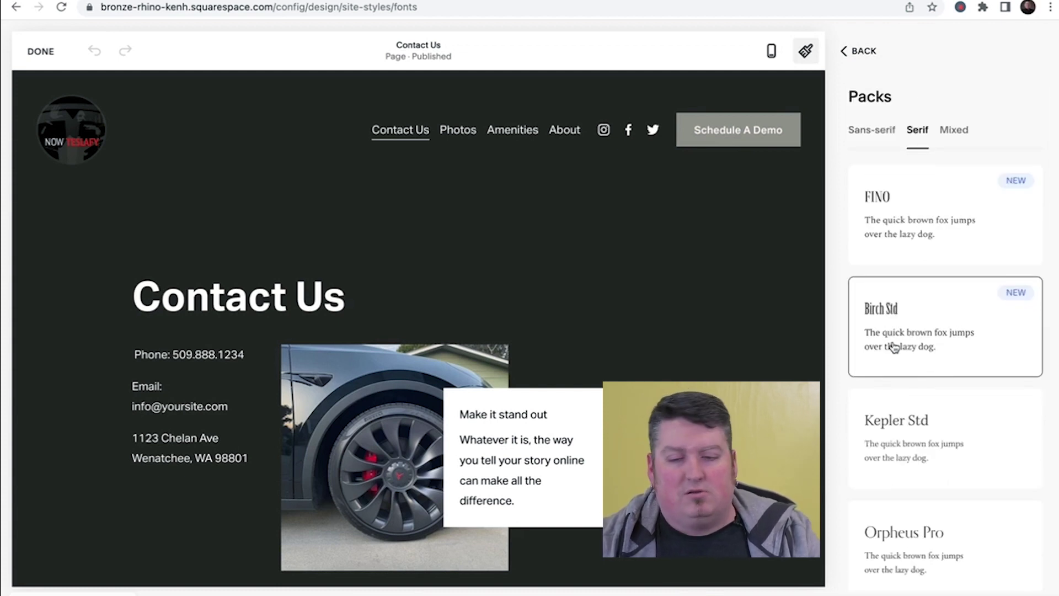
- Apply the Poppins font pack from the Mixed font packs list
{"action": "left_click", "coordinate": [959, 132]}
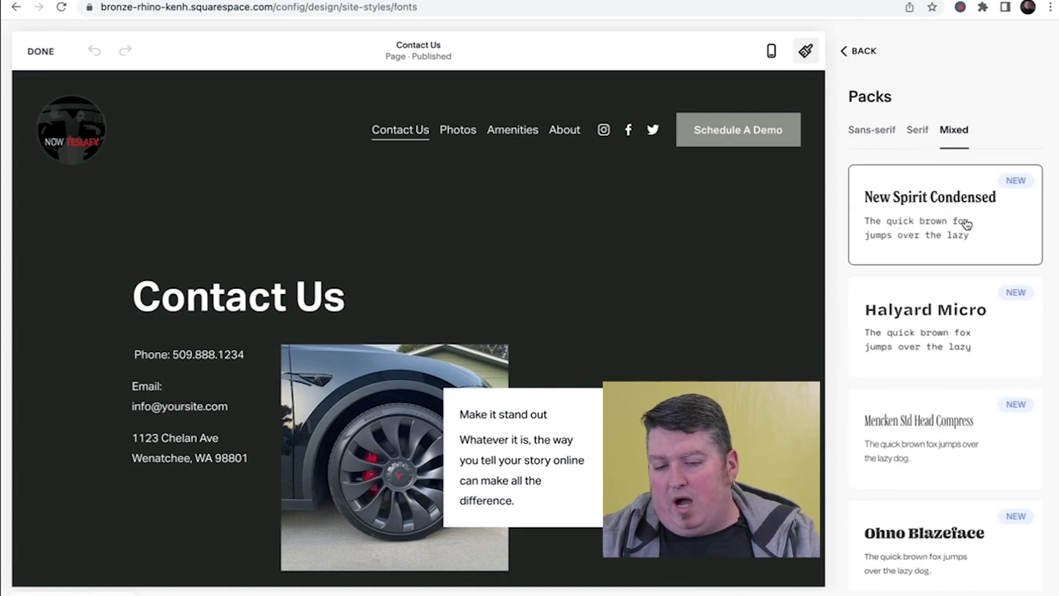
{"action": "scroll", "coordinate": [966, 224], "scroll_direction": "down", "scroll_amount": 10}
{"action": "scroll", "coordinate": [967, 223], "scroll_direction": "down", "scroll_amount": 4}
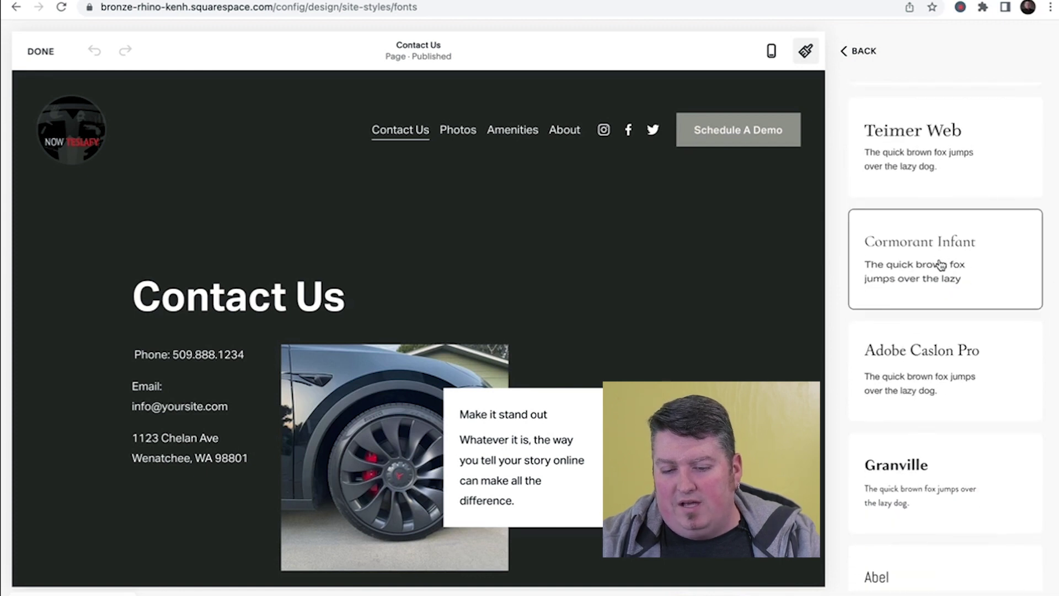
{"action": "scroll", "coordinate": [940, 265], "scroll_direction": "down", "scroll_amount": 6}
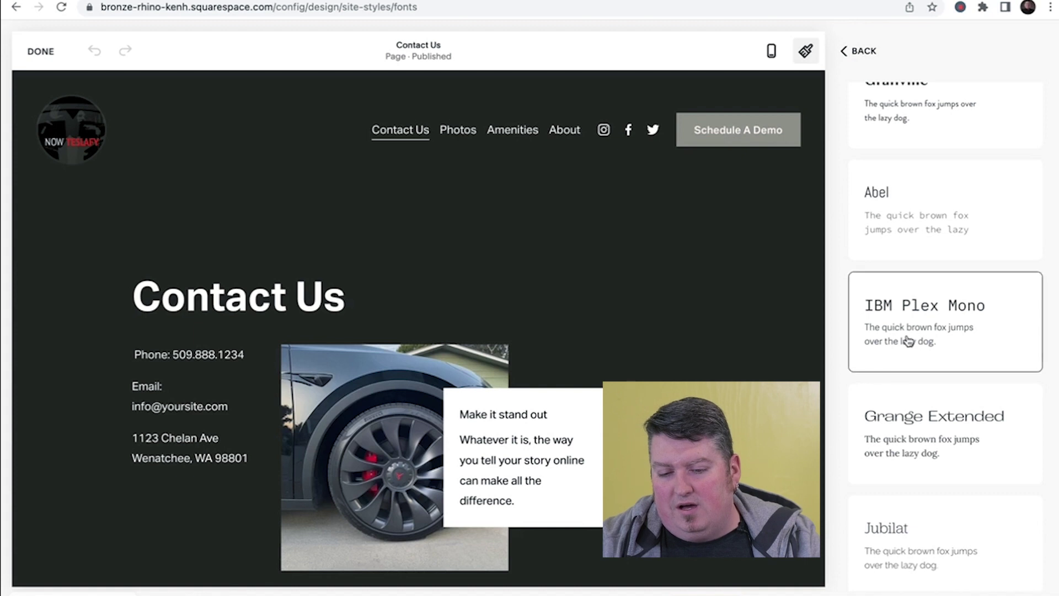
{"action": "scroll", "coordinate": [908, 341], "scroll_direction": "down", "scroll_amount": 6}
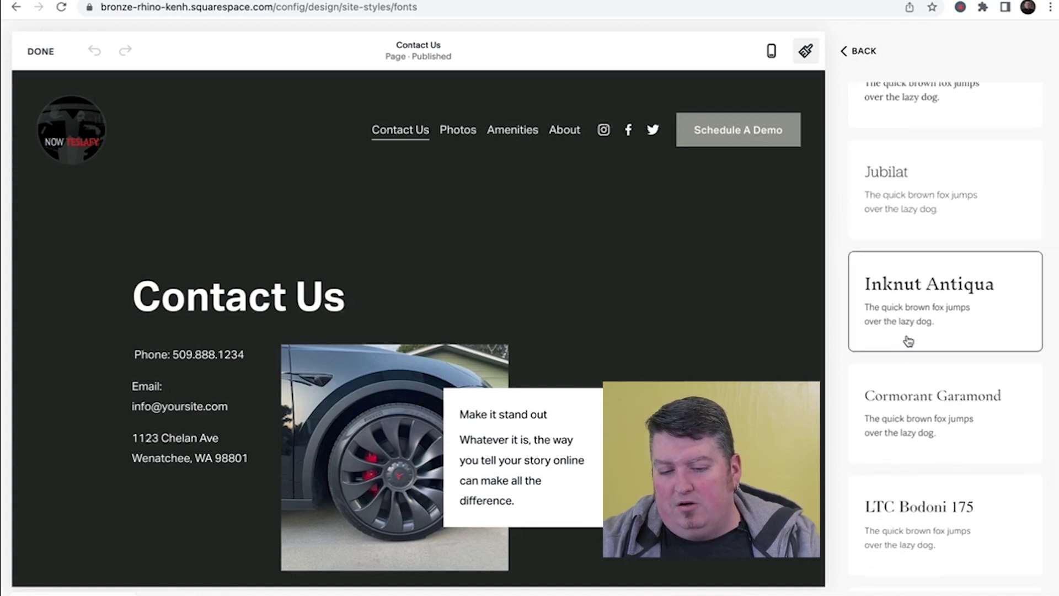
{"action": "scroll", "coordinate": [909, 341], "scroll_direction": "down", "scroll_amount": 5}
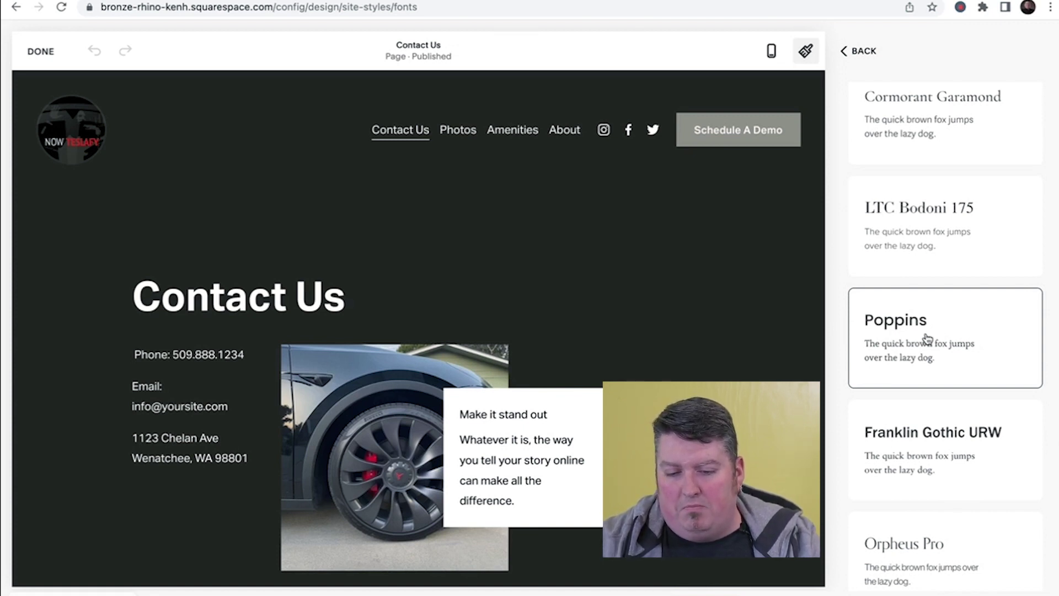
{"action": "scroll", "coordinate": [929, 336], "scroll_direction": "down", "scroll_amount": 2}
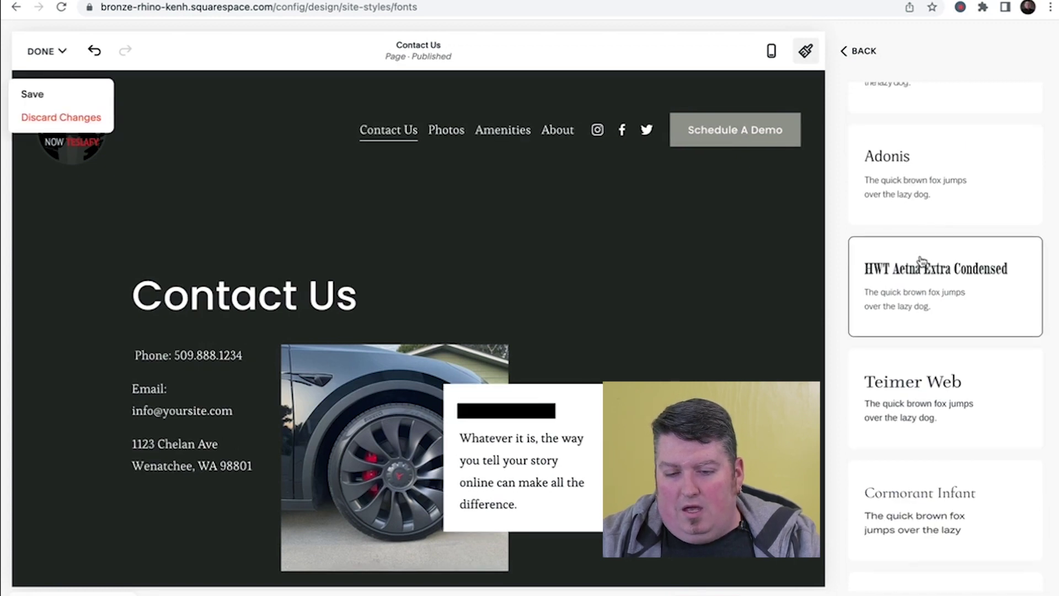
- Save the Poppins font change, then lower the base font size from 16px to 14px
{"action": "left_click", "coordinate": [33, 95]}
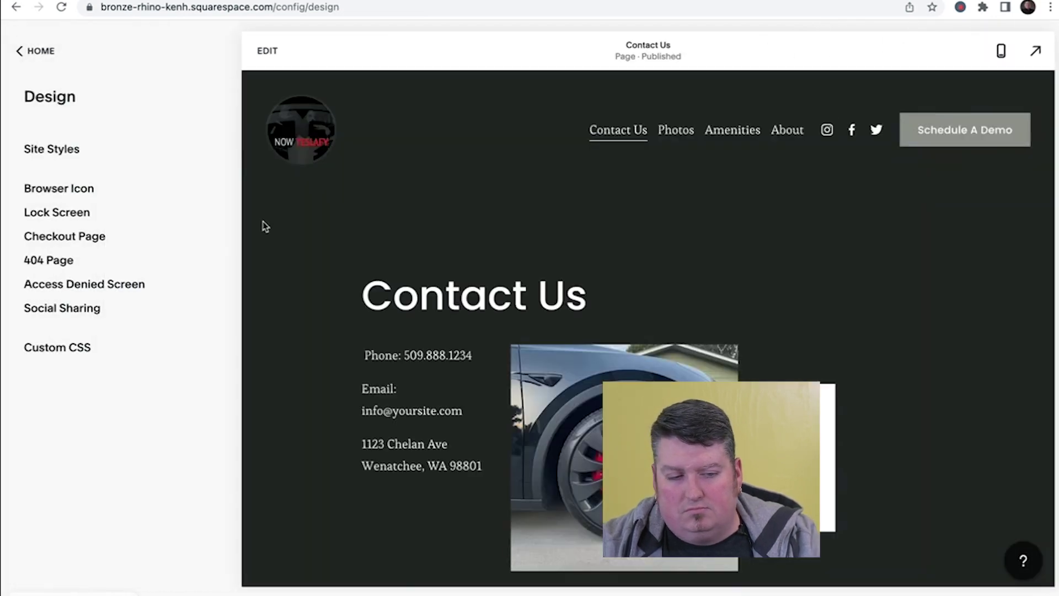
{"action": "left_click", "coordinate": [64, 147]}
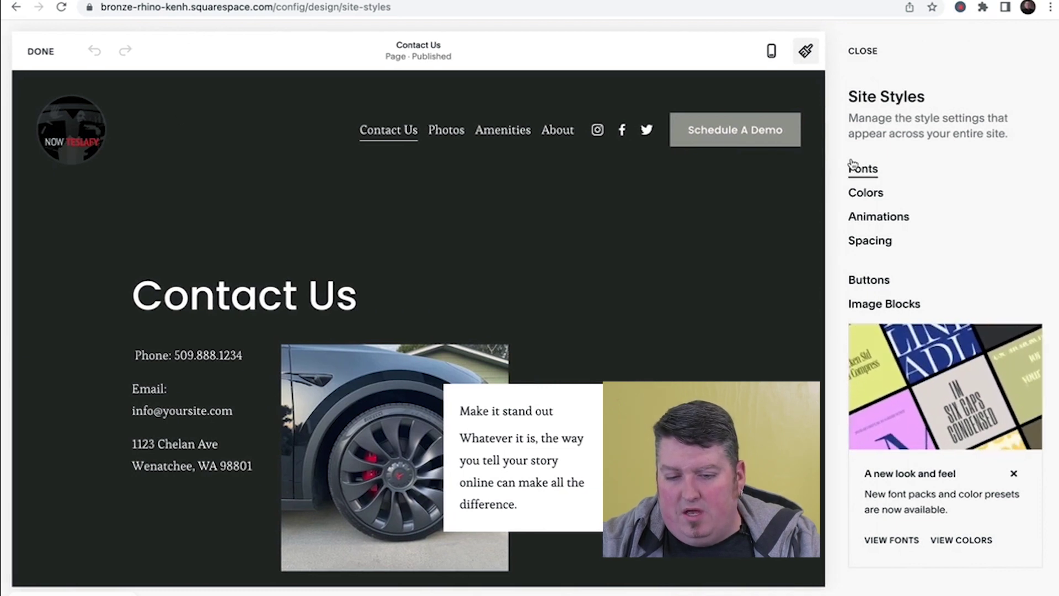
{"action": "left_click", "coordinate": [860, 171]}
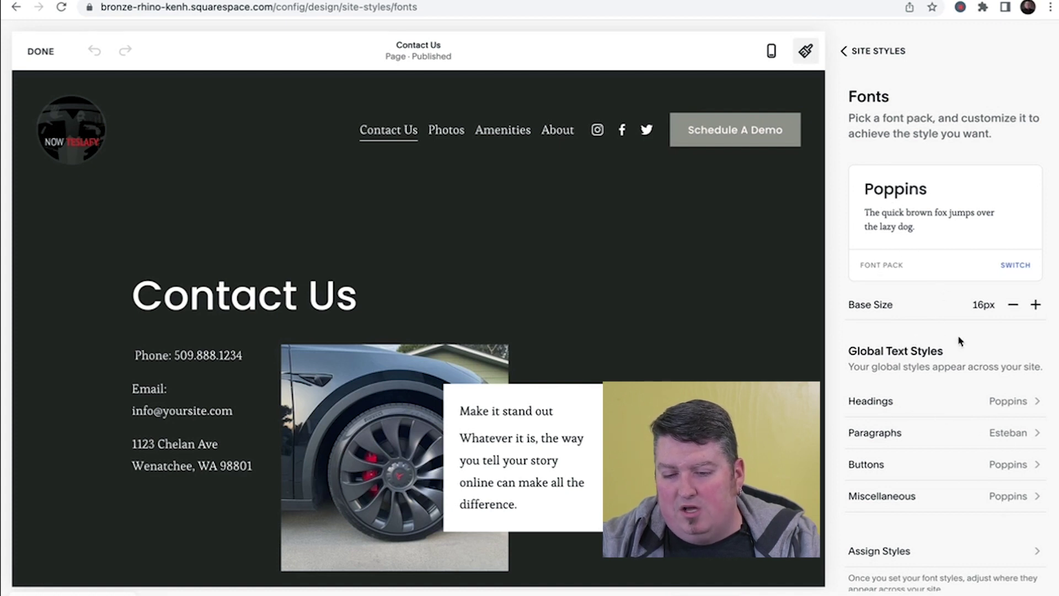
{"action": "left_click", "coordinate": [1014, 306]}
{"action": "left_click", "coordinate": [1013, 308]}
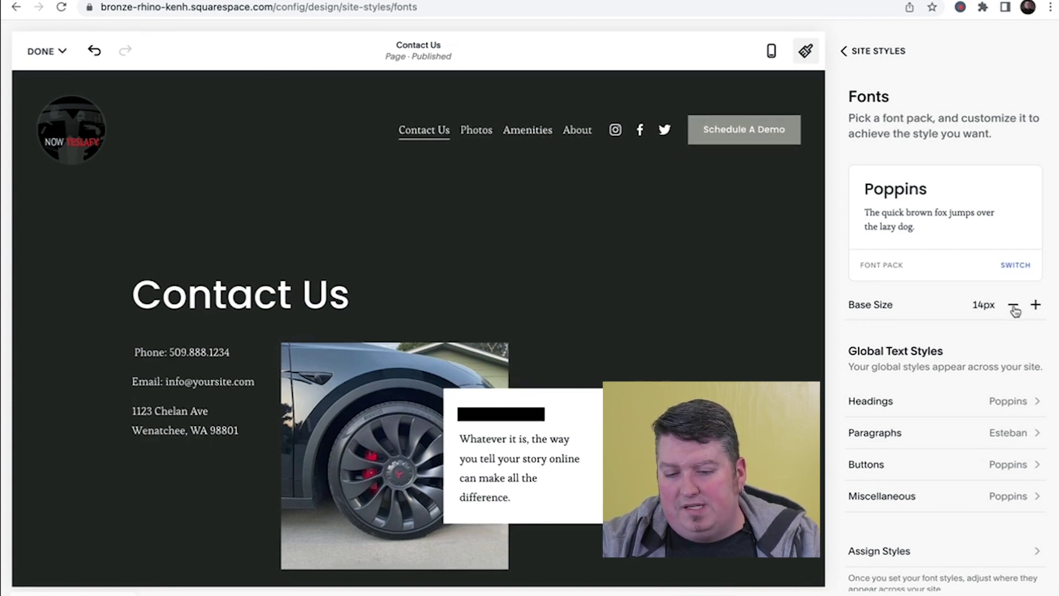
{"action": "scroll", "coordinate": [919, 317], "scroll_direction": "down", "scroll_amount": 2}
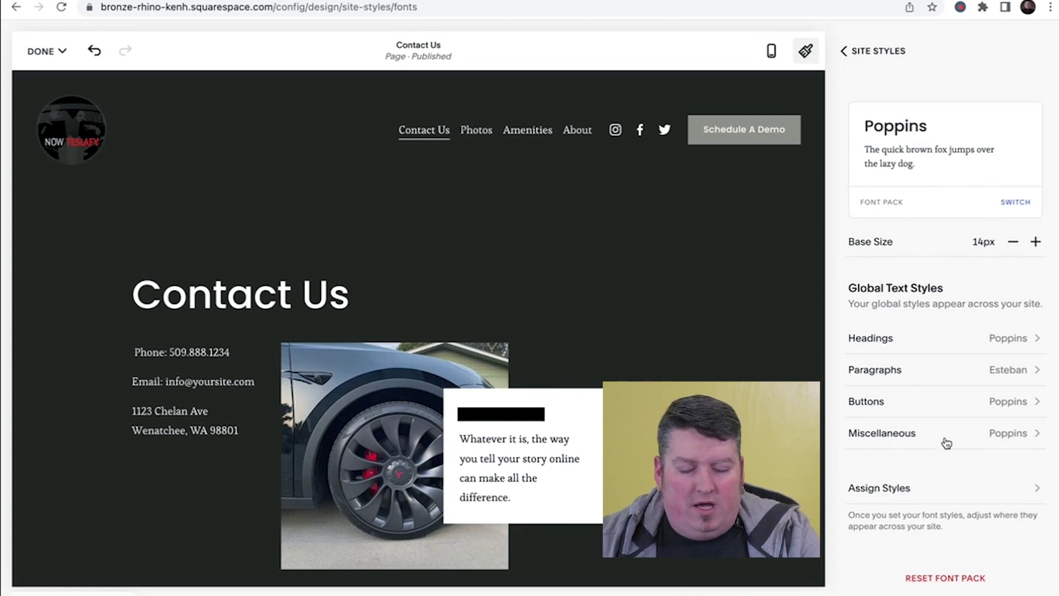
{"action": "left_click", "coordinate": [879, 52]}
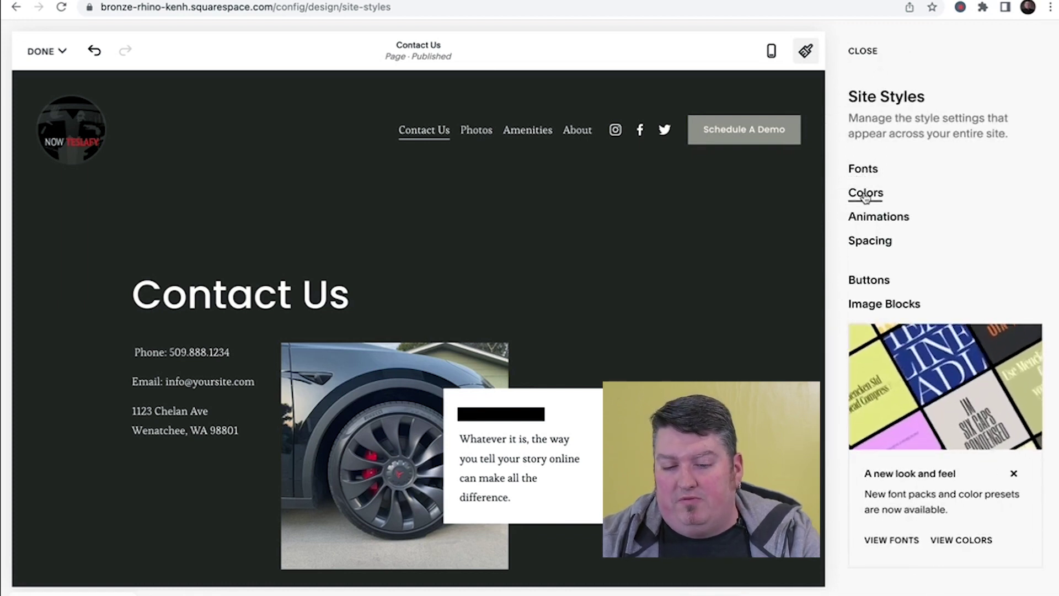
- Open the colour Palette Editor's From Image option and browse the Desktop for an image
{"action": "left_click", "coordinate": [866, 194]}
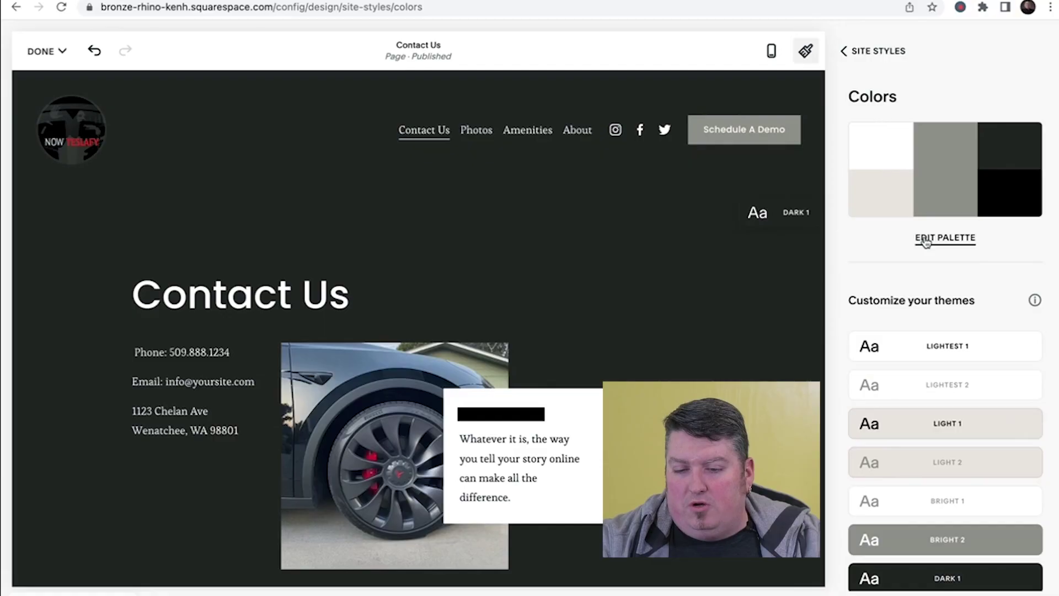
{"action": "left_click", "coordinate": [926, 242]}
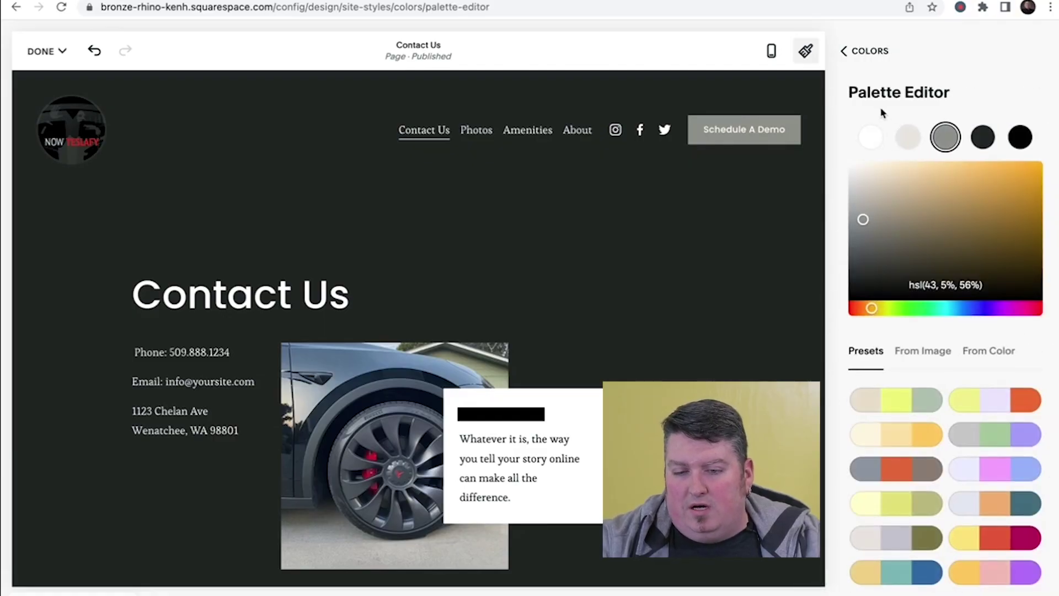
{"action": "scroll", "coordinate": [894, 342], "scroll_direction": "down", "scroll_amount": 6}
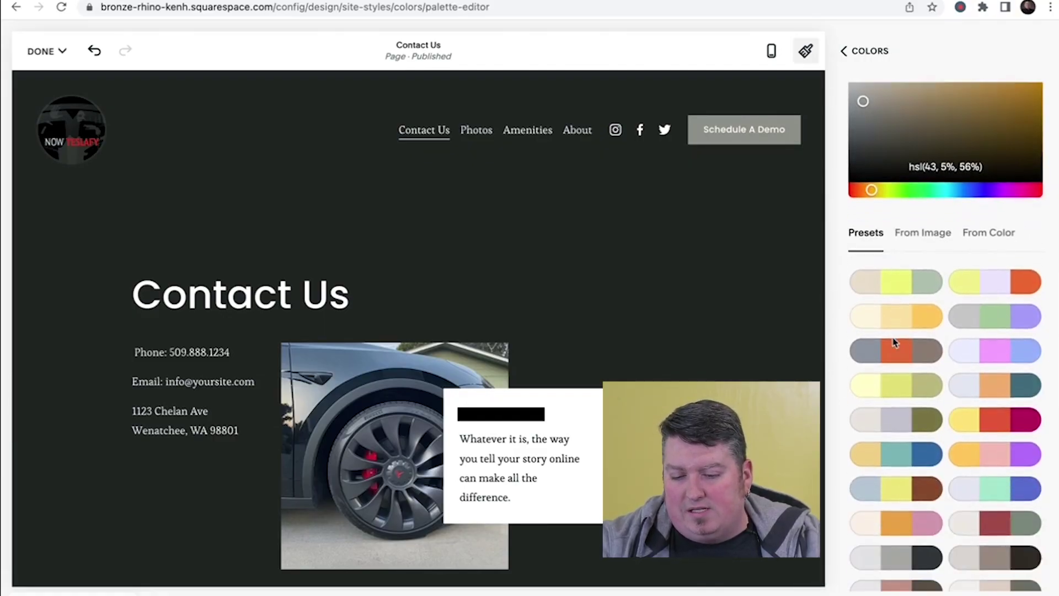
{"action": "scroll", "coordinate": [894, 338], "scroll_direction": "up", "scroll_amount": 3}
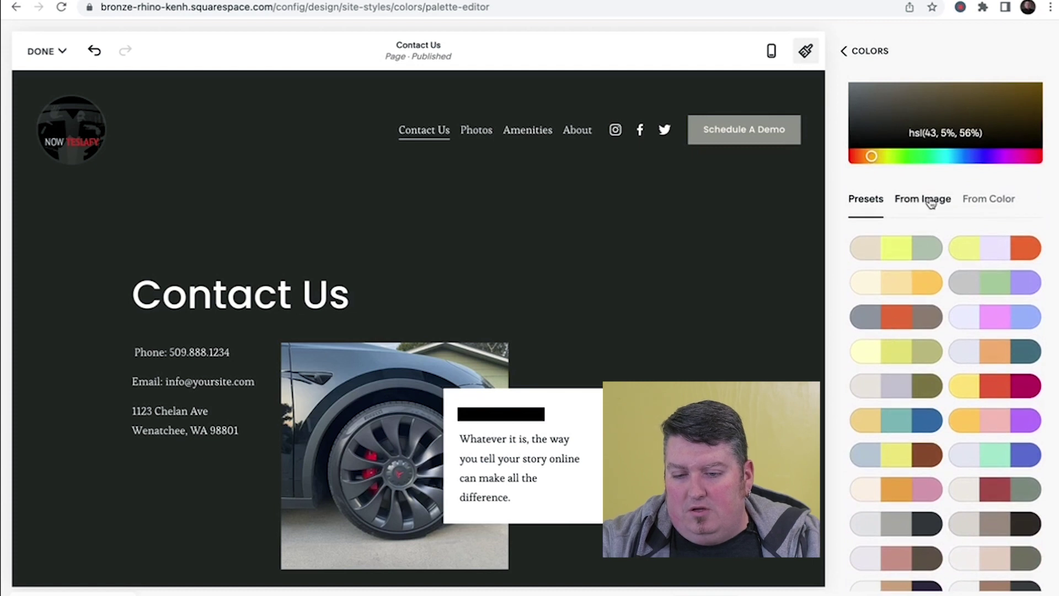
{"action": "left_click", "coordinate": [931, 201]}
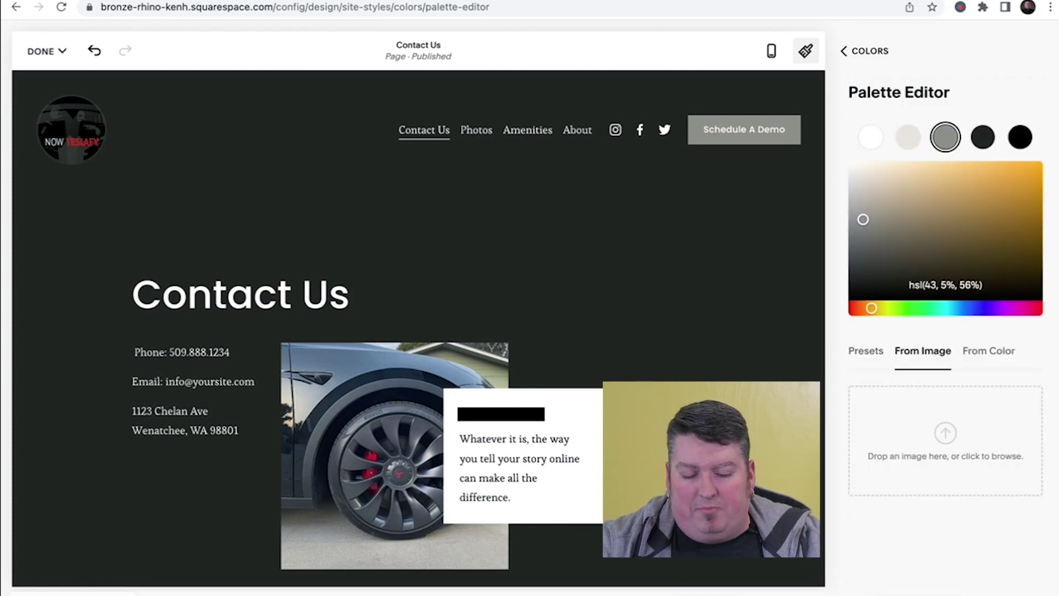
{"action": "left_click", "coordinate": [957, 445]}
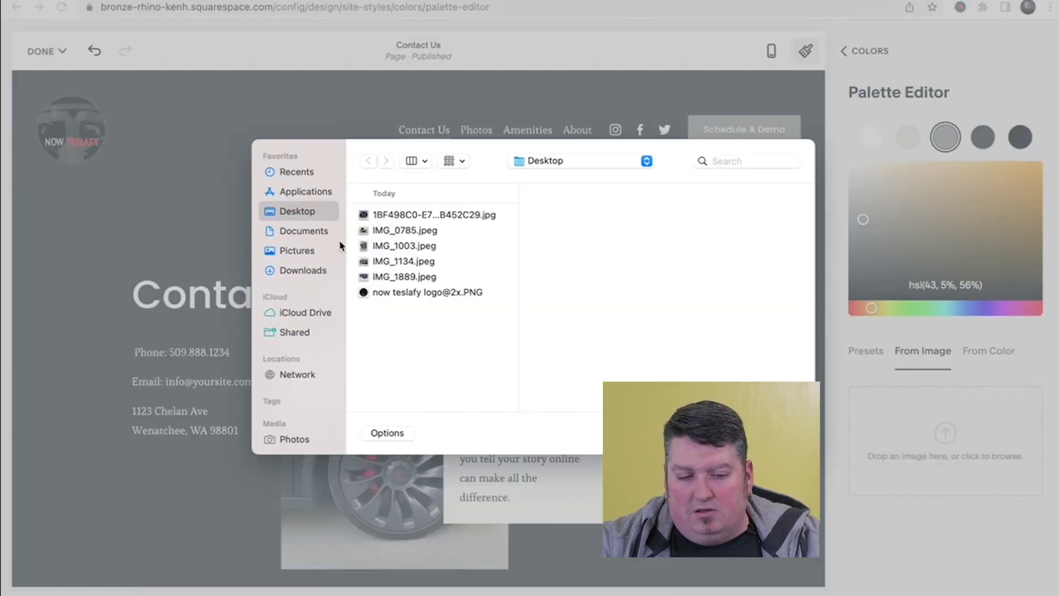
{"action": "left_click", "coordinate": [407, 294]}
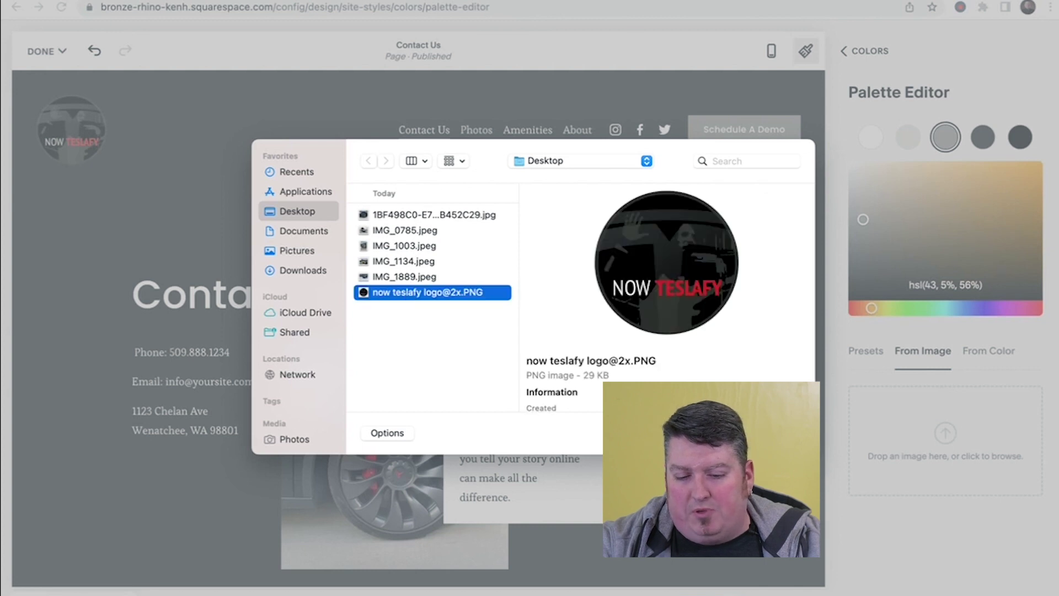
{"action": "key", "text": "Return"}
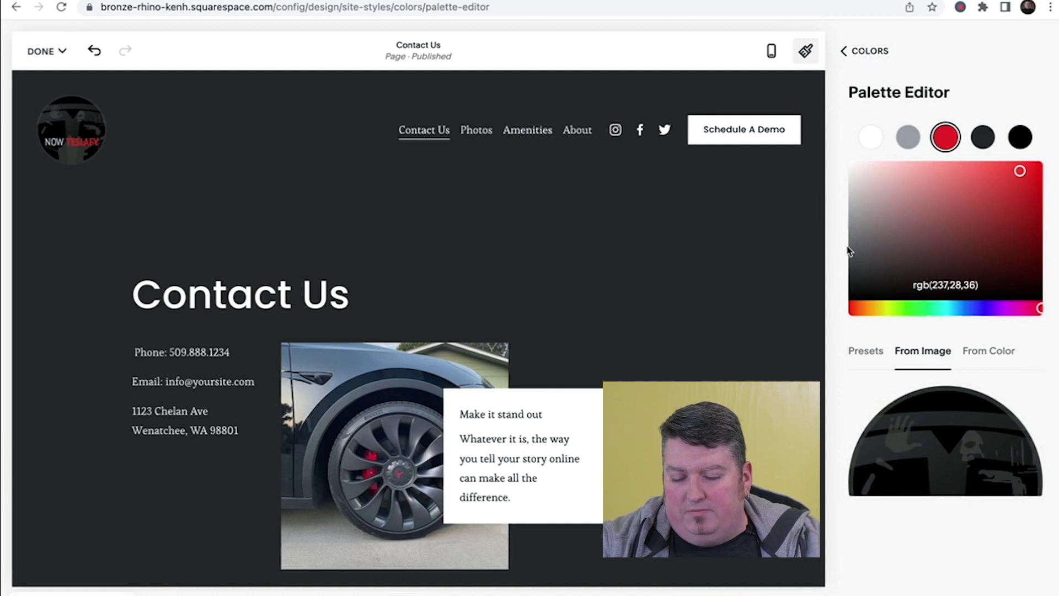
{"action": "left_click", "coordinate": [982, 352]}
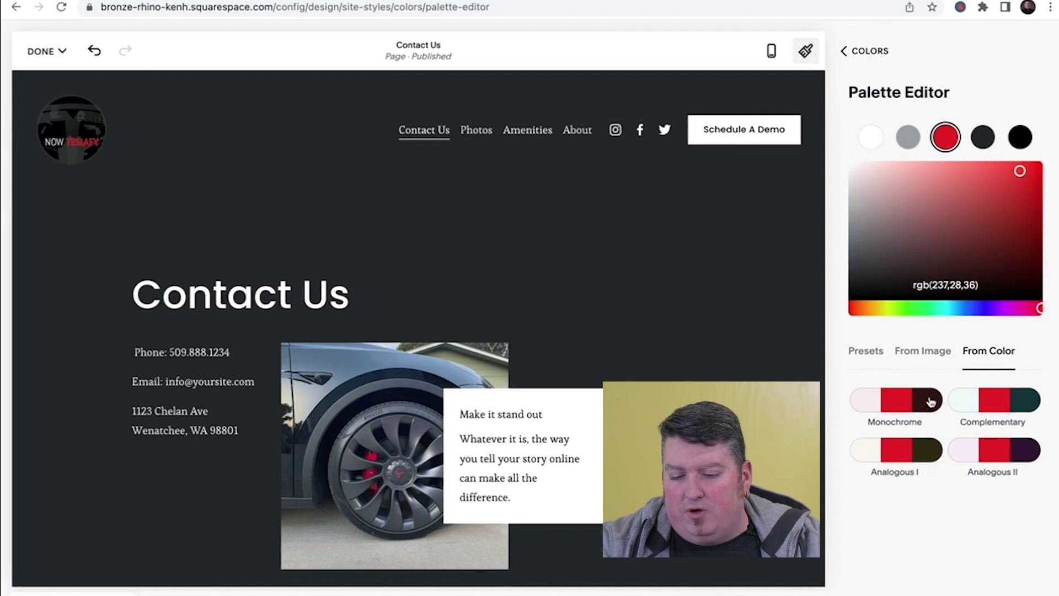
{"action": "left_click", "coordinate": [931, 352]}
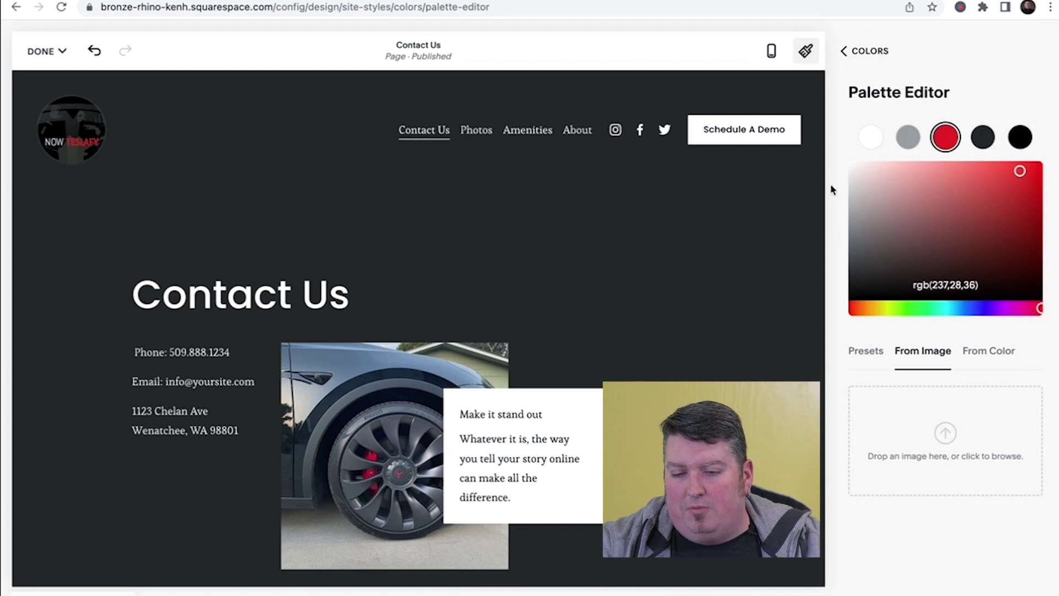
{"action": "left_click", "coordinate": [870, 55]}
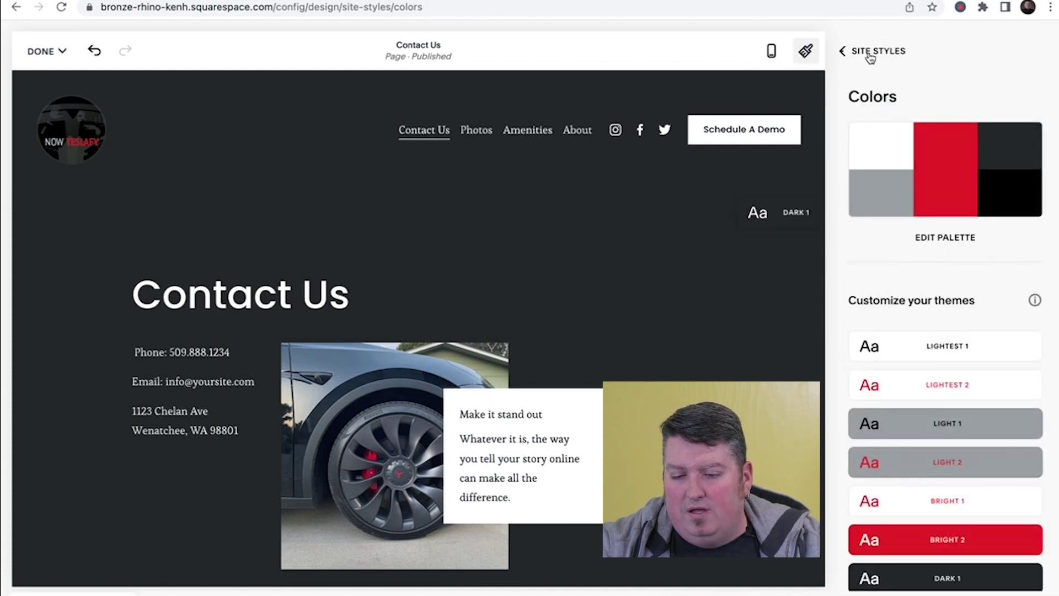
- Review the colour themes from Lightest 1 to Darkest 2, then return to Site Styles
{"action": "scroll", "coordinate": [908, 292], "scroll_direction": "down", "scroll_amount": 3}
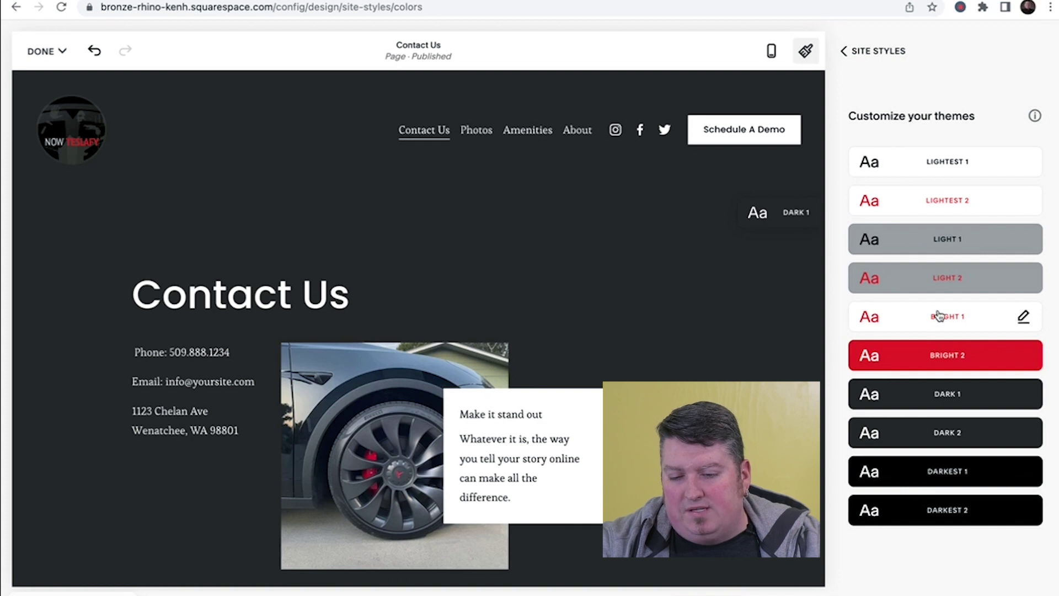
{"action": "scroll", "coordinate": [939, 316], "scroll_direction": "up", "scroll_amount": 3}
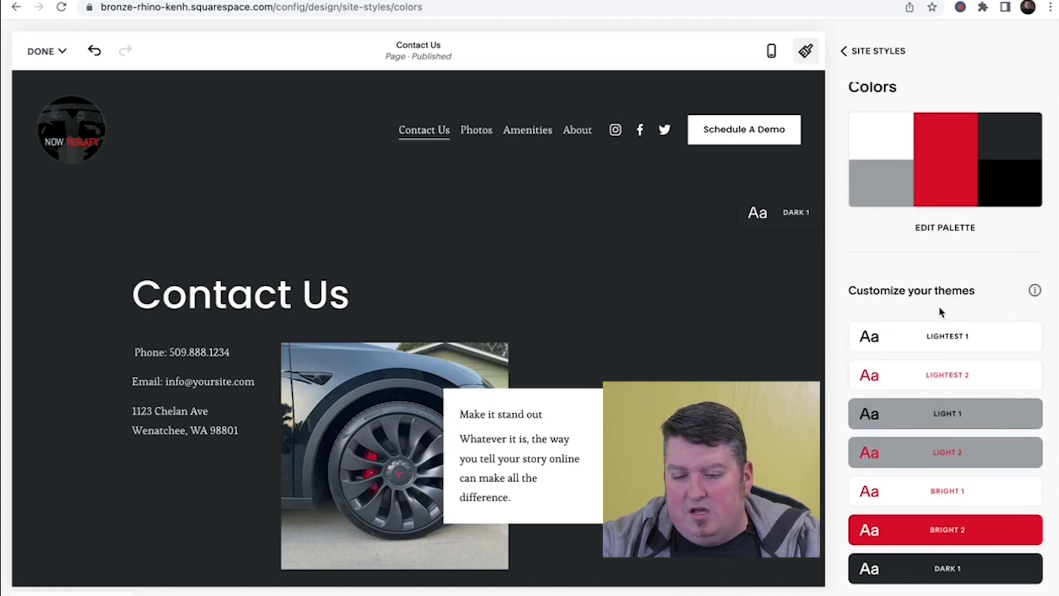
{"action": "scroll", "coordinate": [1005, 333], "scroll_direction": "down", "scroll_amount": 2}
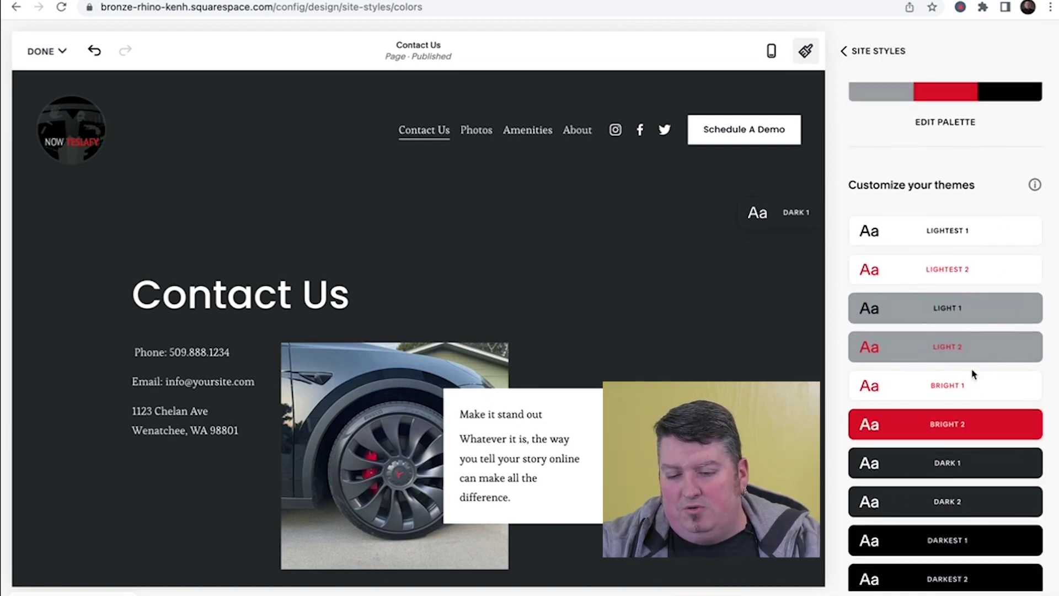
{"action": "scroll", "coordinate": [972, 392], "scroll_direction": "down", "scroll_amount": 2}
{"action": "scroll", "coordinate": [972, 485], "scroll_direction": "up", "scroll_amount": 3}
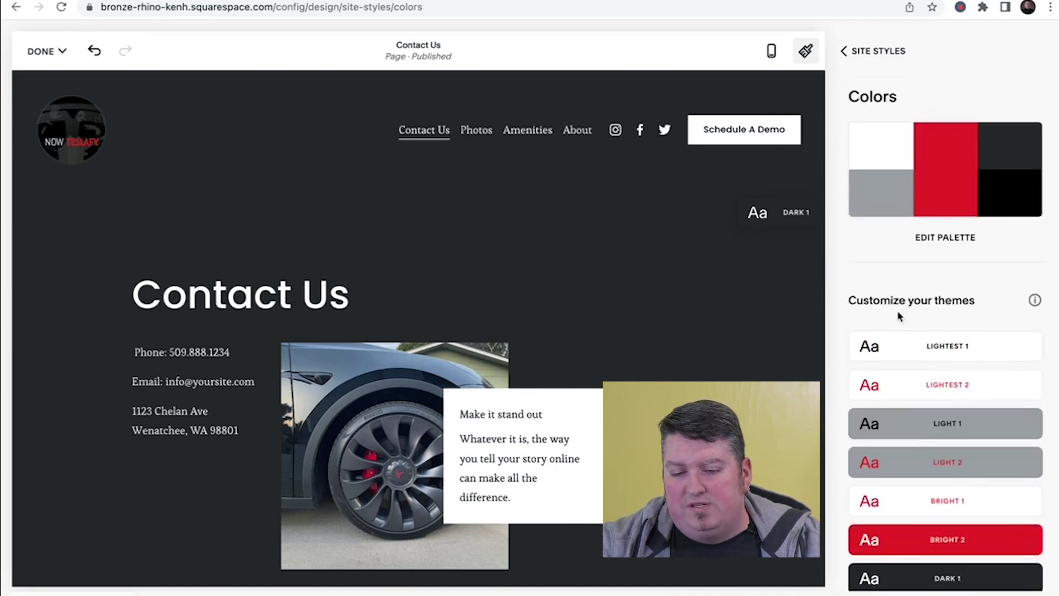
{"action": "scroll", "coordinate": [943, 307], "scroll_direction": "down", "scroll_amount": 4}
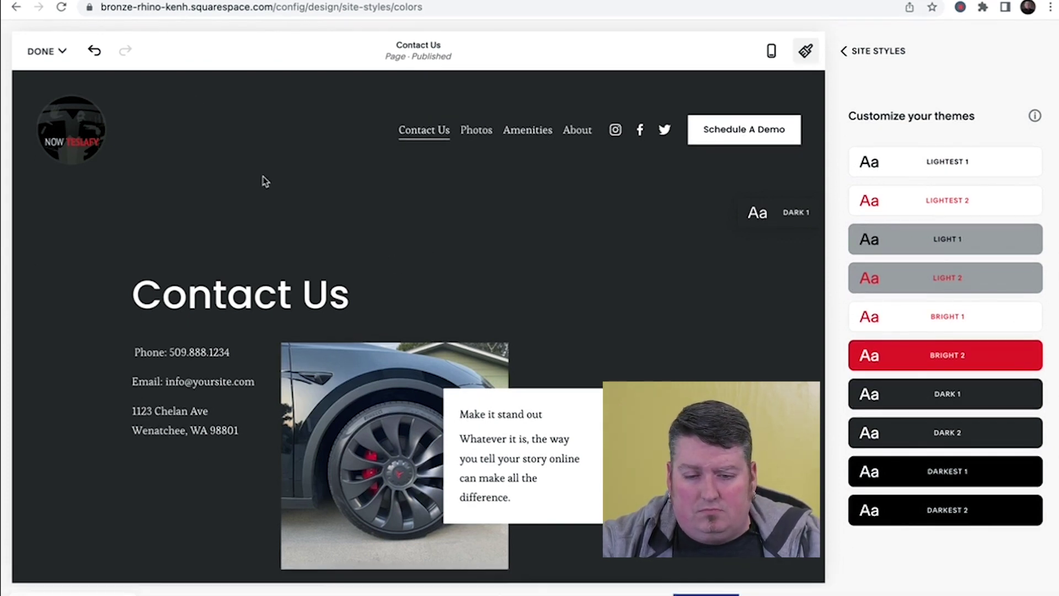
{"action": "left_click", "coordinate": [856, 55]}
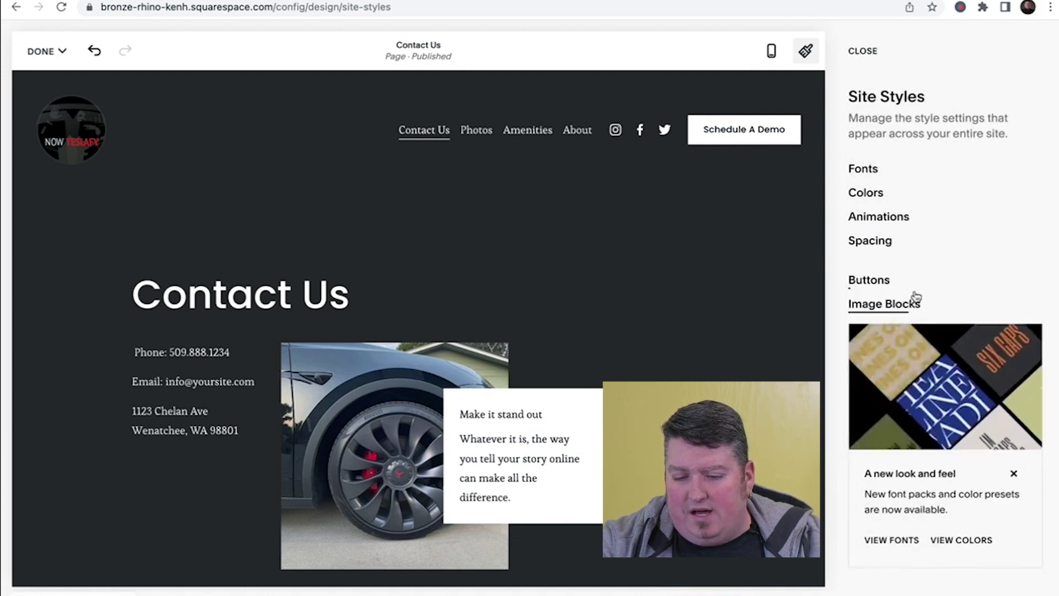
- Preview the Fade and Scale animation styles in the Animations settings
{"action": "left_click", "coordinate": [899, 221]}
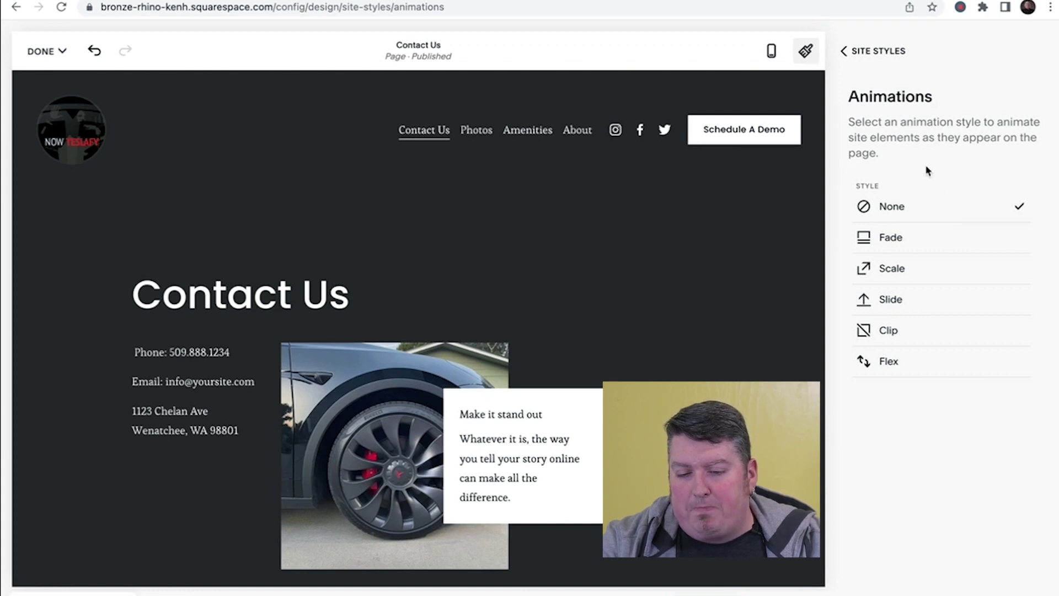
{"action": "left_click", "coordinate": [906, 248]}
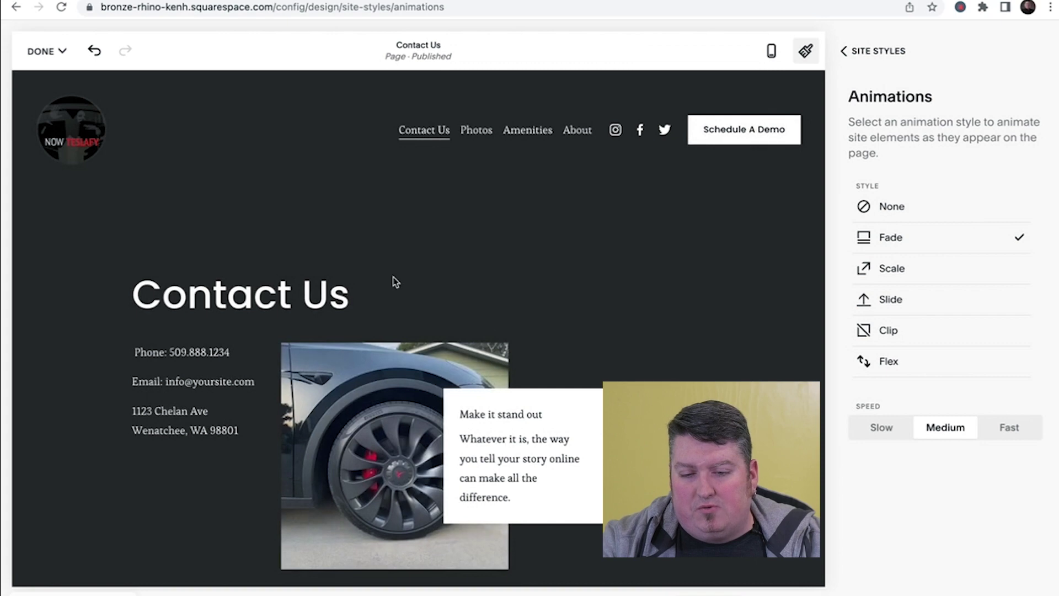
{"action": "scroll", "coordinate": [395, 281], "scroll_direction": "down", "scroll_amount": 15}
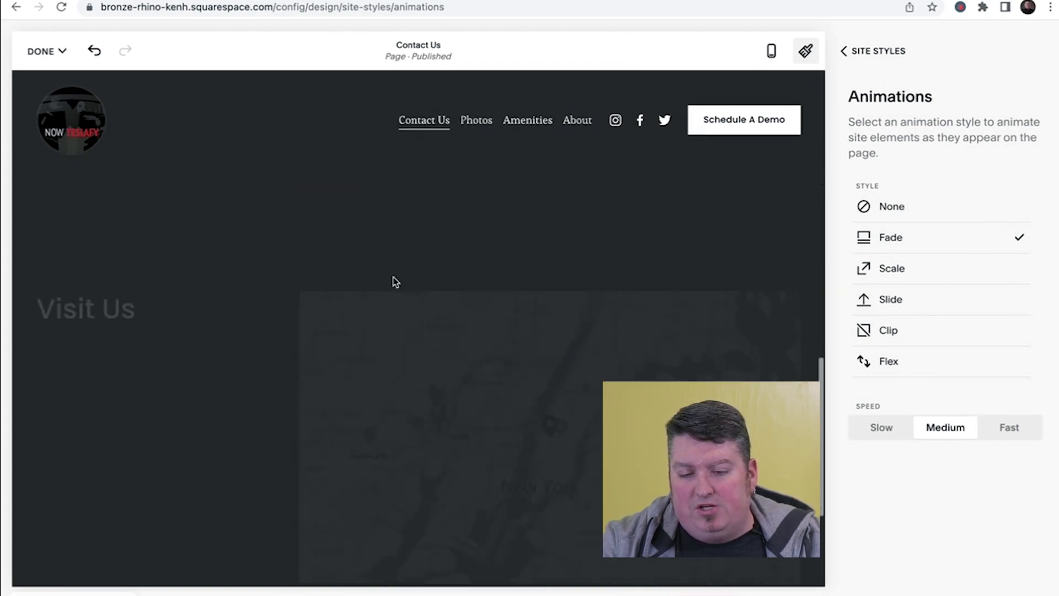
{"action": "scroll", "coordinate": [395, 282], "scroll_direction": "down", "scroll_amount": 4}
{"action": "scroll", "coordinate": [393, 276], "scroll_direction": "up", "scroll_amount": 3}
{"action": "scroll", "coordinate": [393, 275], "scroll_direction": "down", "scroll_amount": 3}
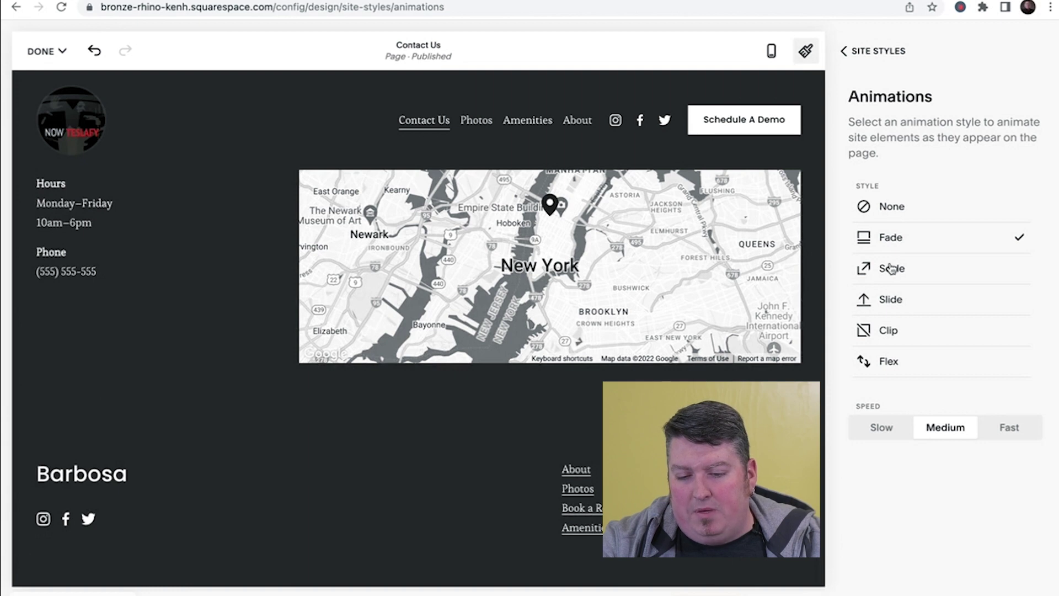
{"action": "left_click", "coordinate": [892, 268]}
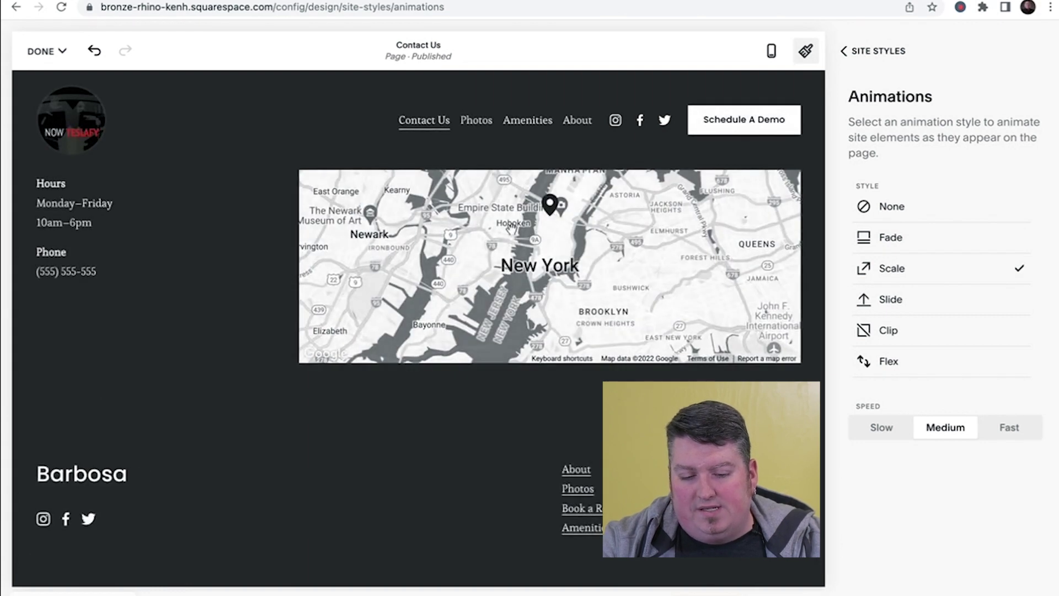
{"action": "scroll", "coordinate": [528, 380], "scroll_direction": "up", "scroll_amount": 10}
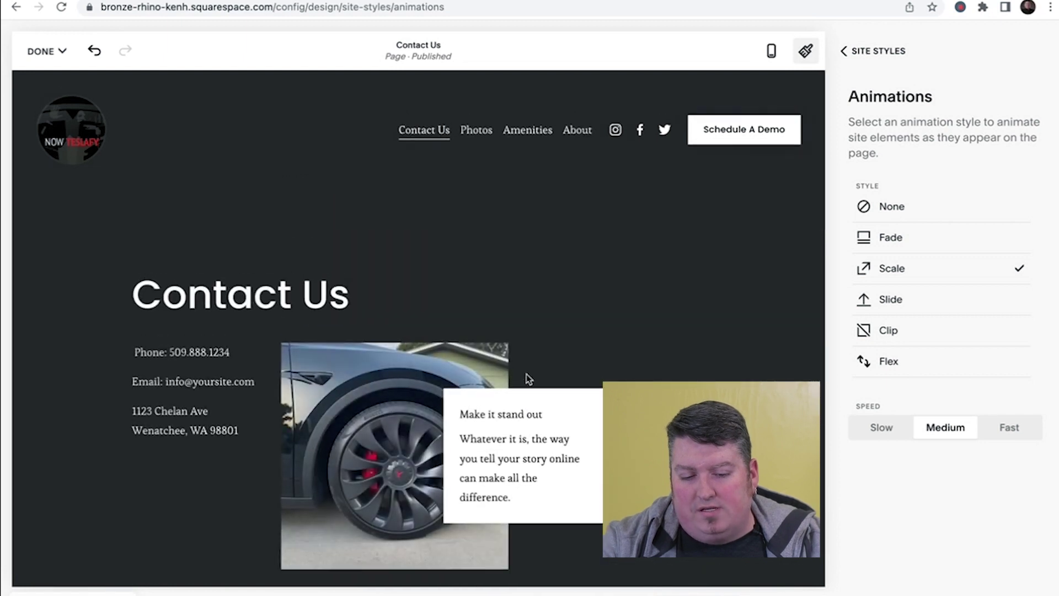
- Set the site animation to Slide at Medium speed and check it in the preview
{"action": "left_click", "coordinate": [900, 300]}
{"action": "scroll", "coordinate": [438, 206], "scroll_direction": "down", "scroll_amount": 2}
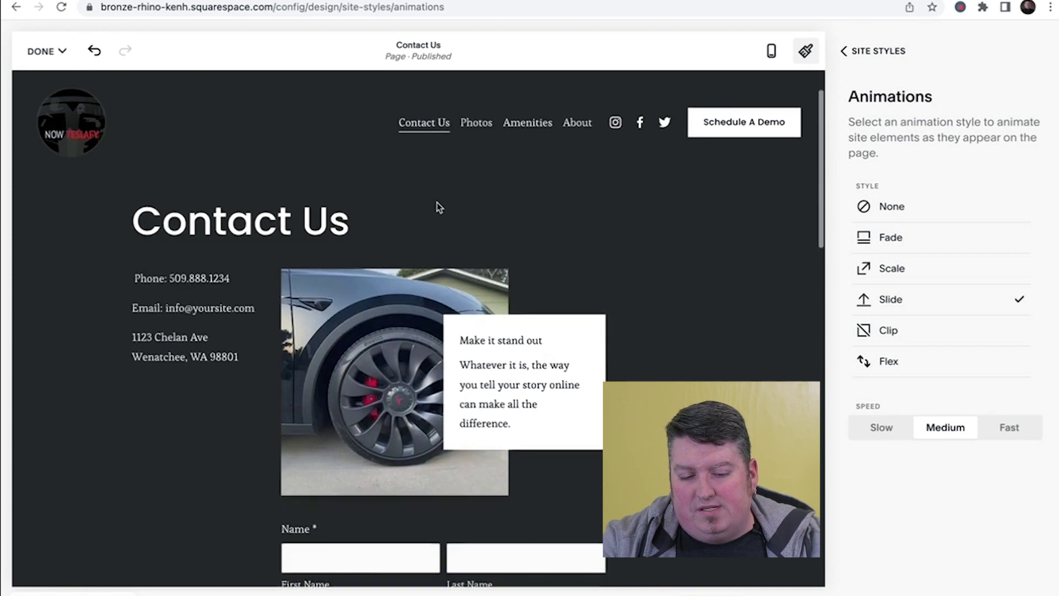
{"action": "scroll", "coordinate": [437, 203], "scroll_direction": "down", "scroll_amount": 10}
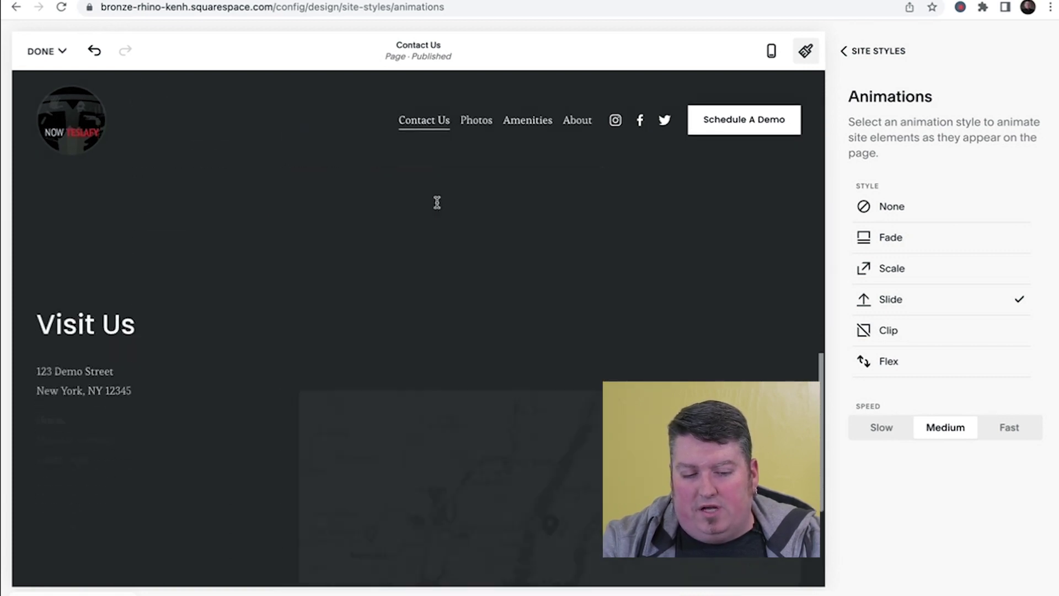
{"action": "scroll", "coordinate": [437, 203], "scroll_direction": "down", "scroll_amount": 5}
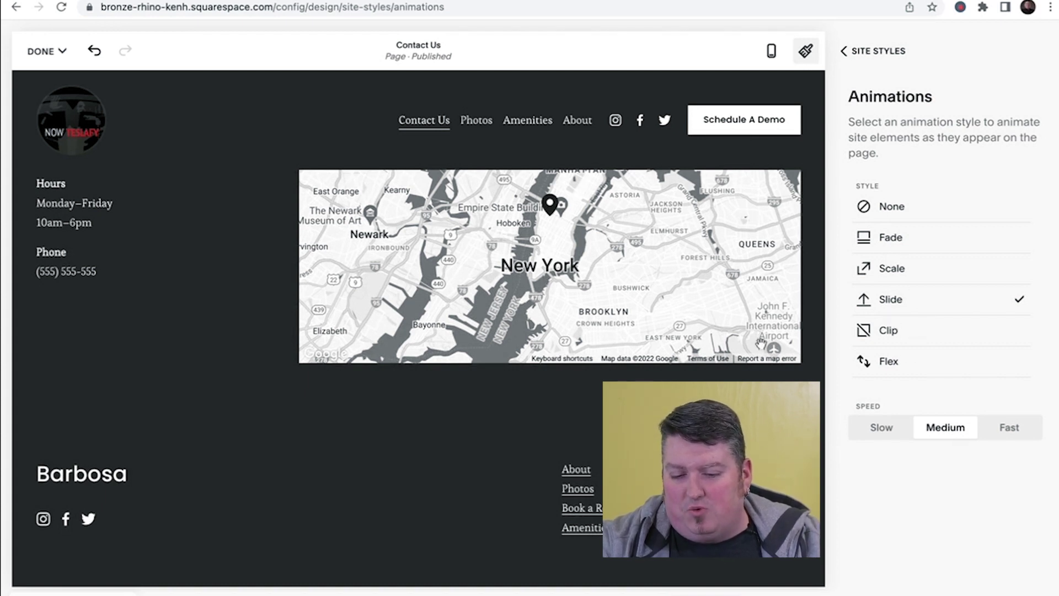
- Restyle site buttons as Outline with Pill shape and 1.2em padding, then bring up the DONE save menu
{"action": "left_click", "coordinate": [868, 55]}
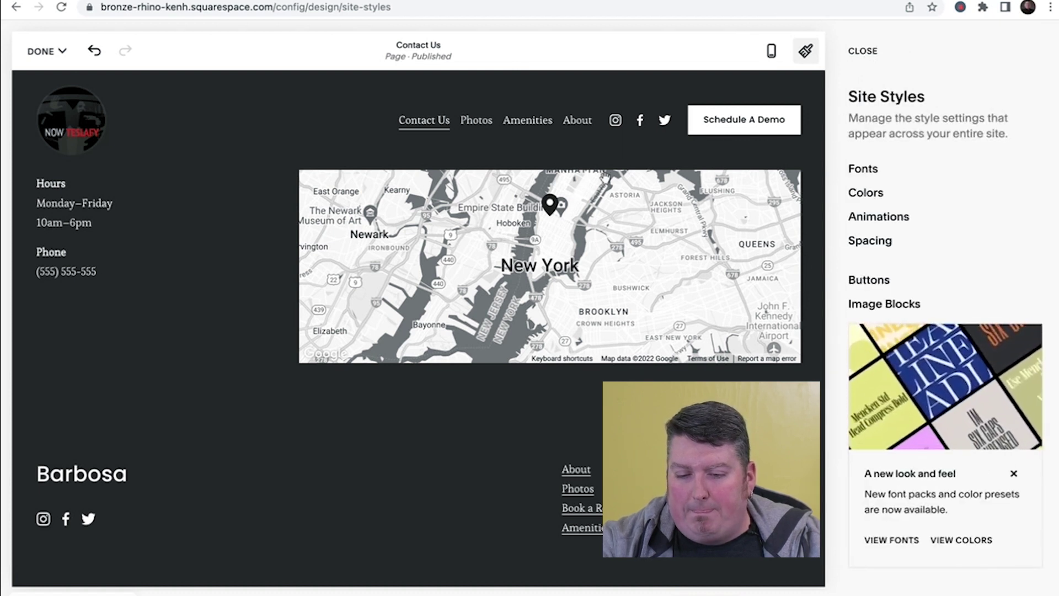
{"action": "left_click", "coordinate": [881, 282]}
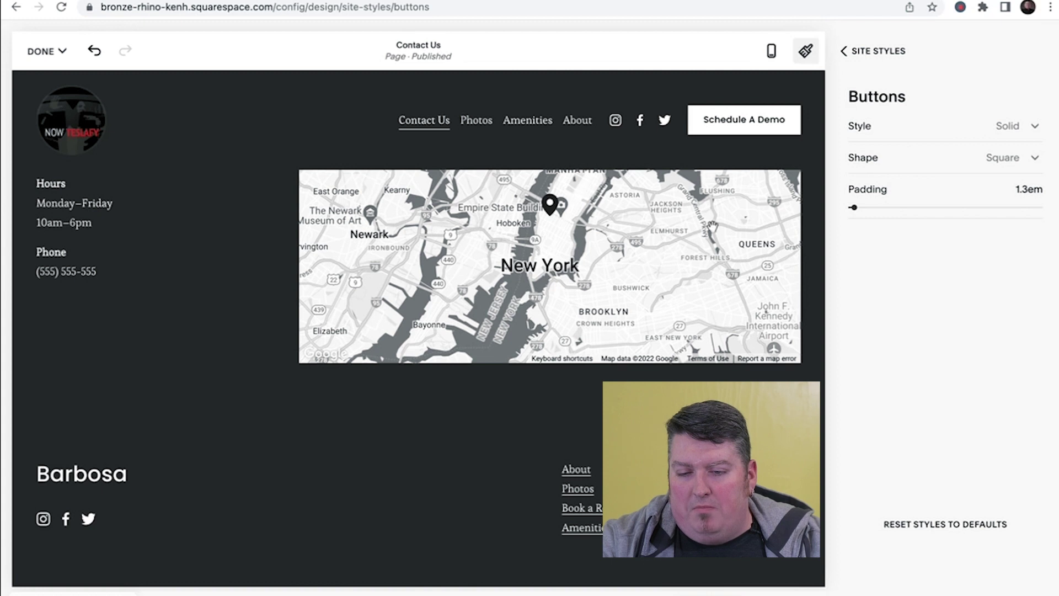
{"action": "left_click", "coordinate": [956, 133]}
{"action": "left_click", "coordinate": [929, 155]}
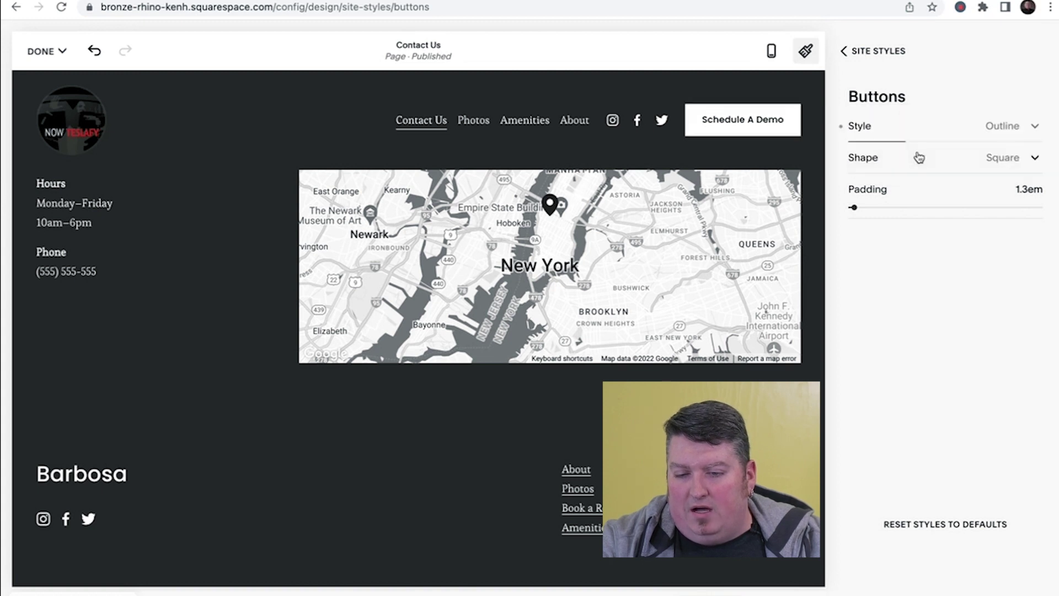
{"action": "left_click", "coordinate": [990, 157]}
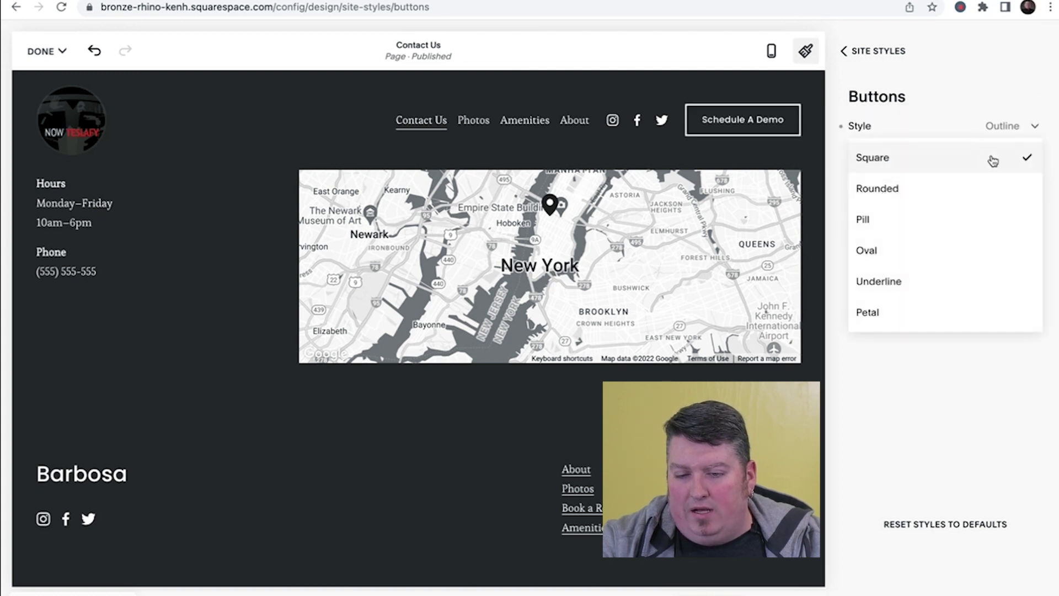
{"action": "left_click", "coordinate": [902, 225]}
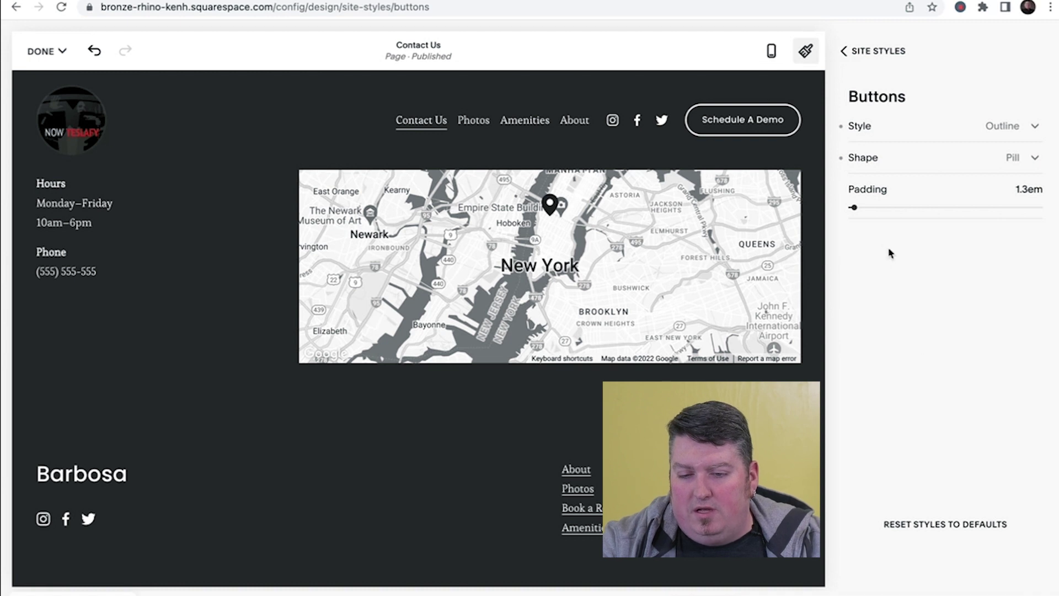
{"action": "mouse_move", "coordinate": [857, 210]}
{"action": "left_mouse_down"}
{"action": "mouse_move", "coordinate": [844, 206]}
{"action": "mouse_move", "coordinate": [853, 205]}
{"action": "left_mouse_up"}
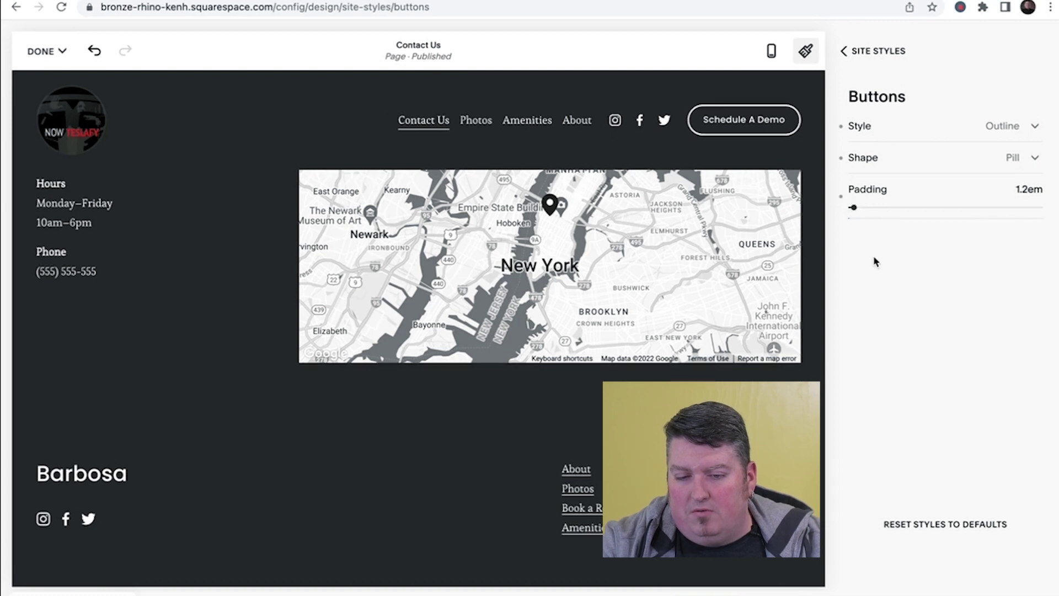
{"action": "left_click", "coordinate": [44, 51]}
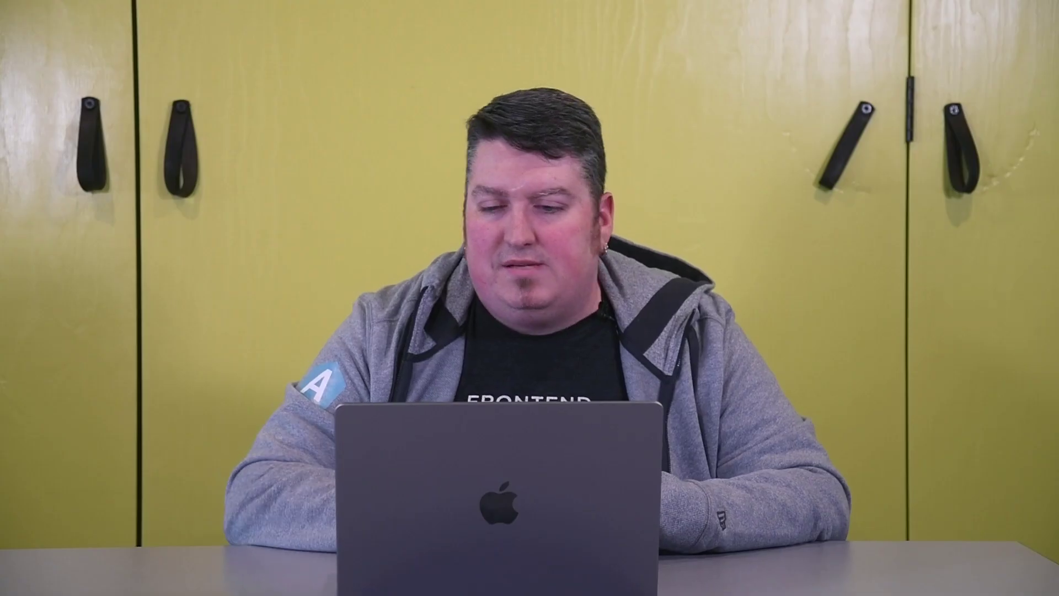